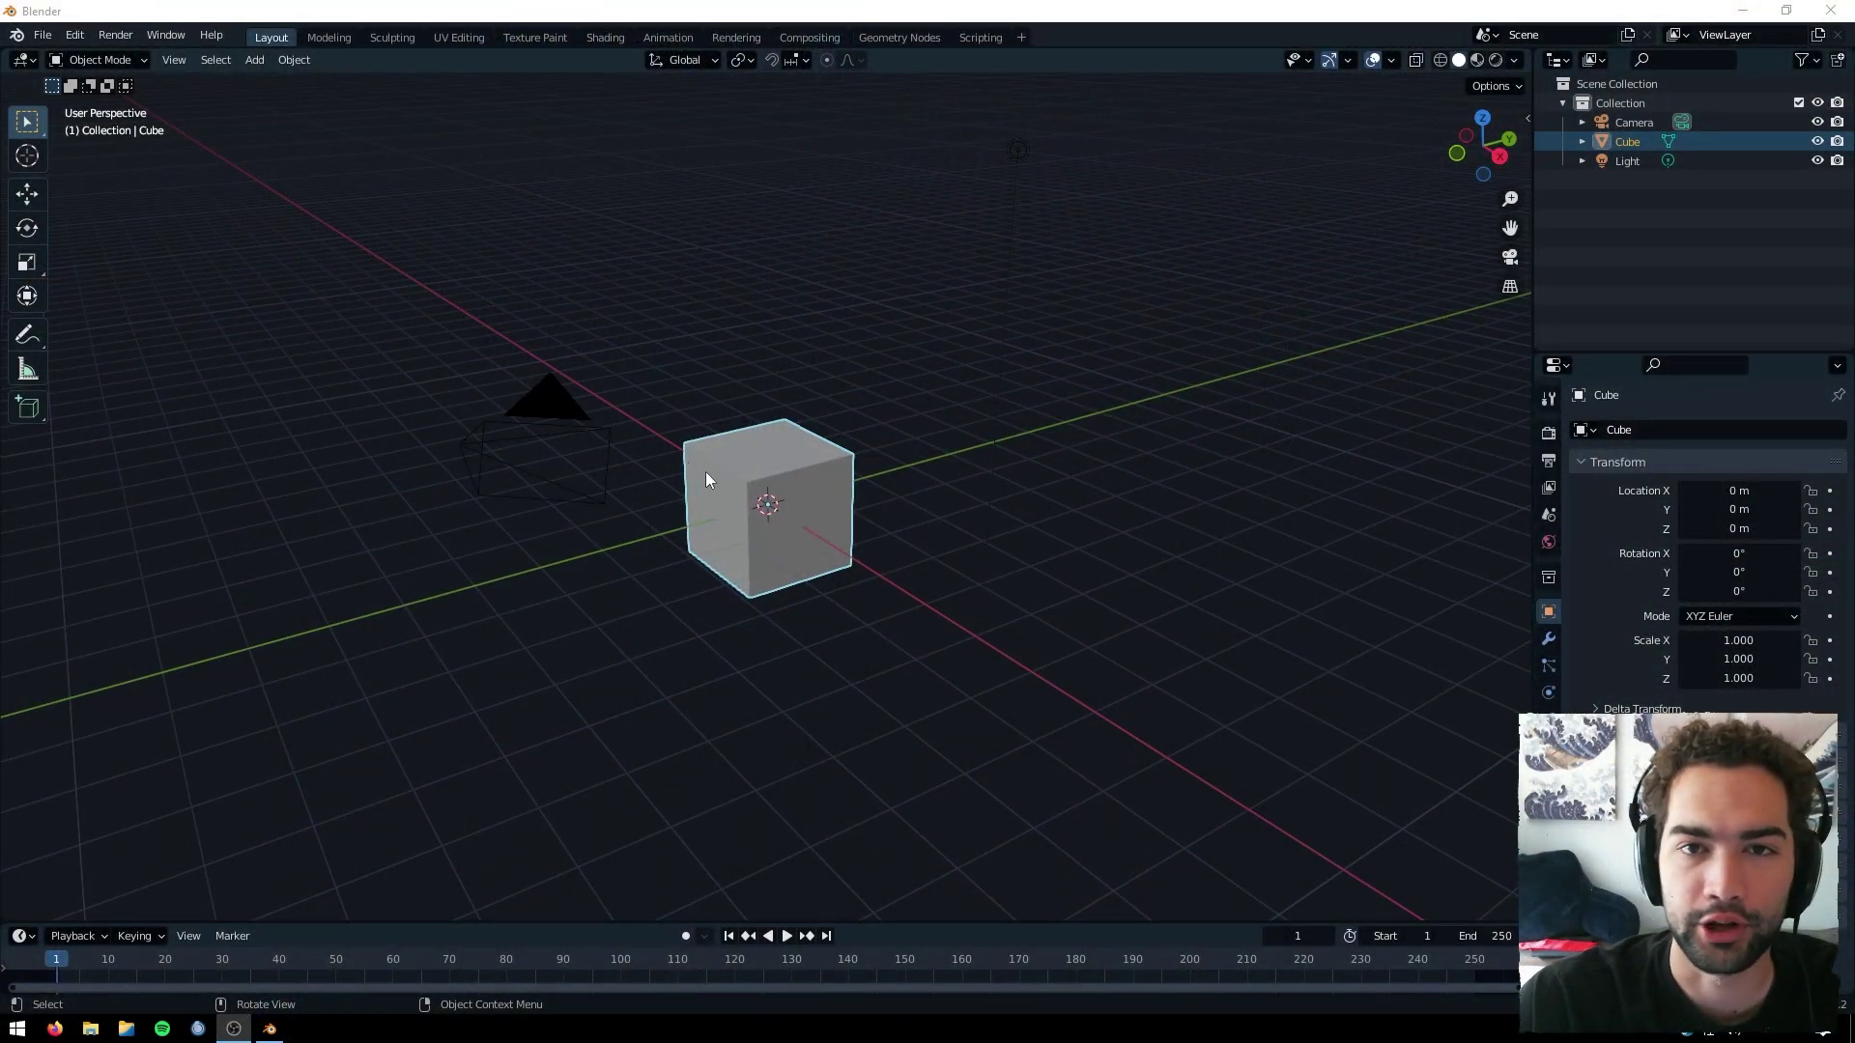
Open PureRef and load the reference image of the purple-and-gold armored robot holding a rifle.
{"action": "left_click", "coordinate": [21, 1025]}
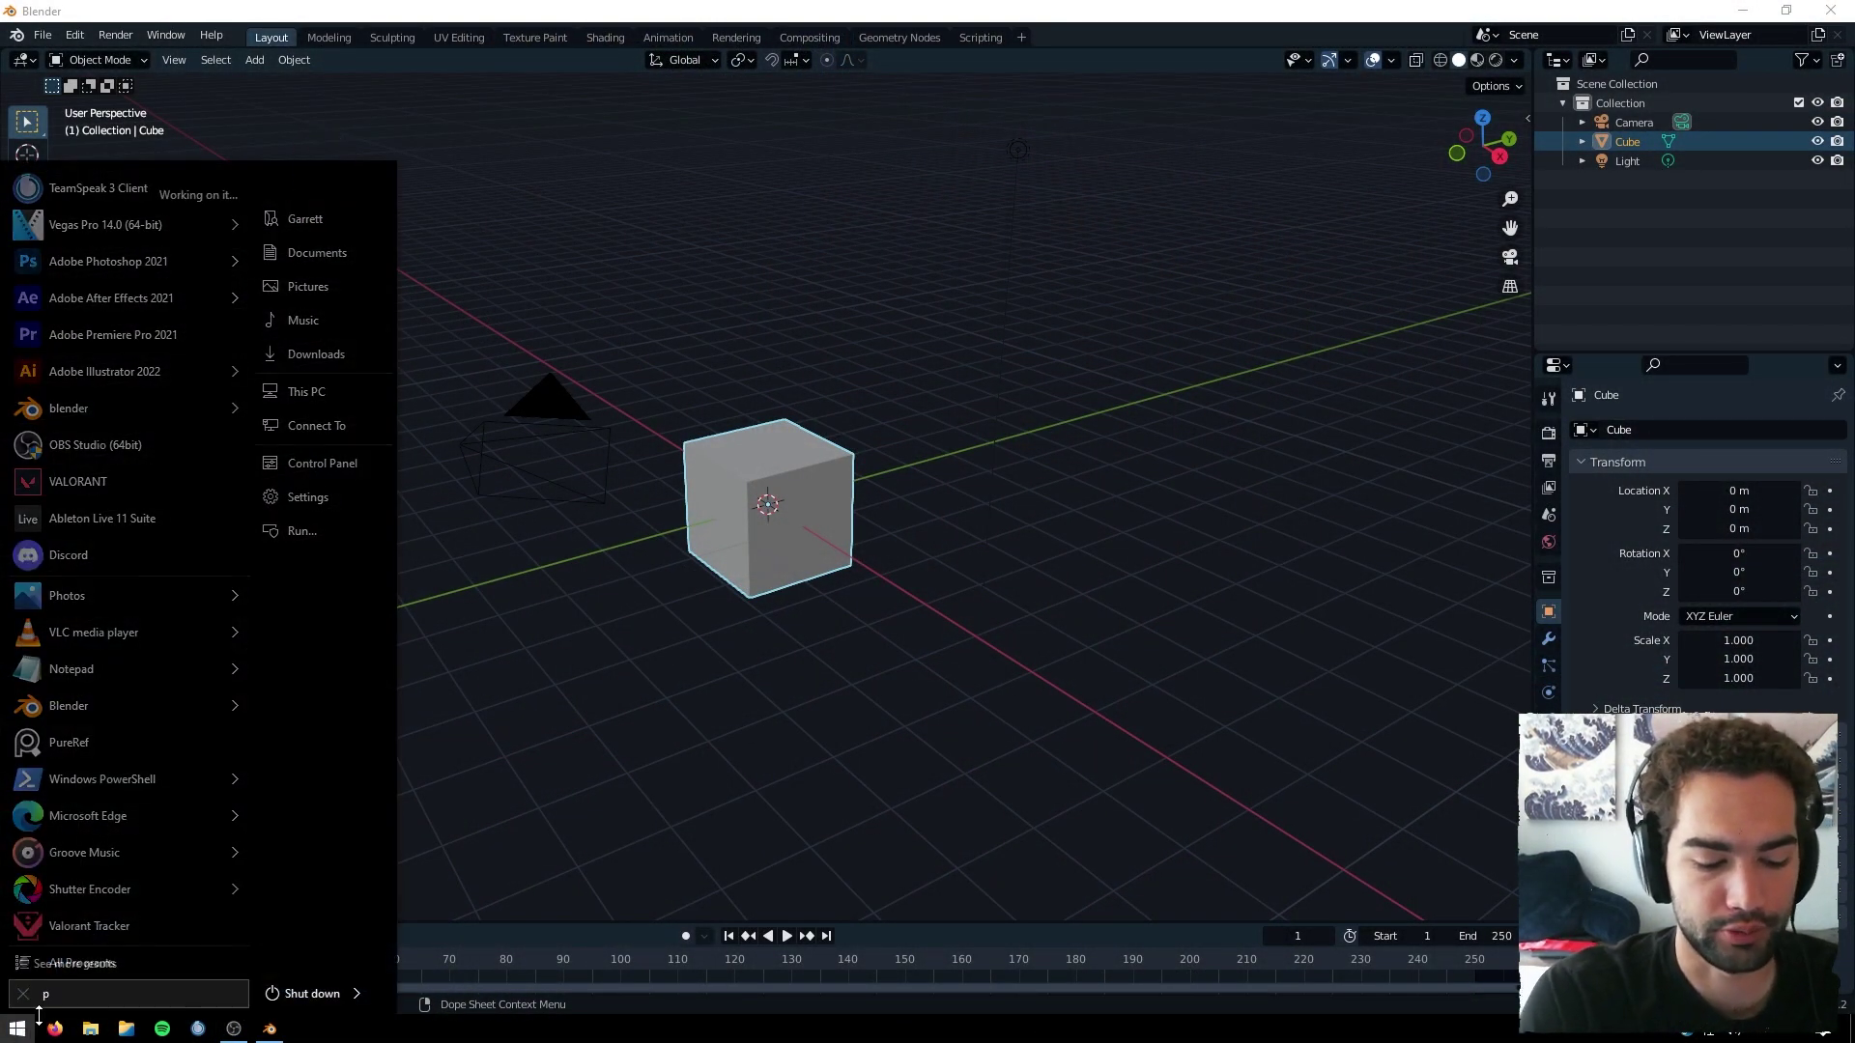
{"action": "type", "text": "pure"}
{"action": "key", "text": "Return"}
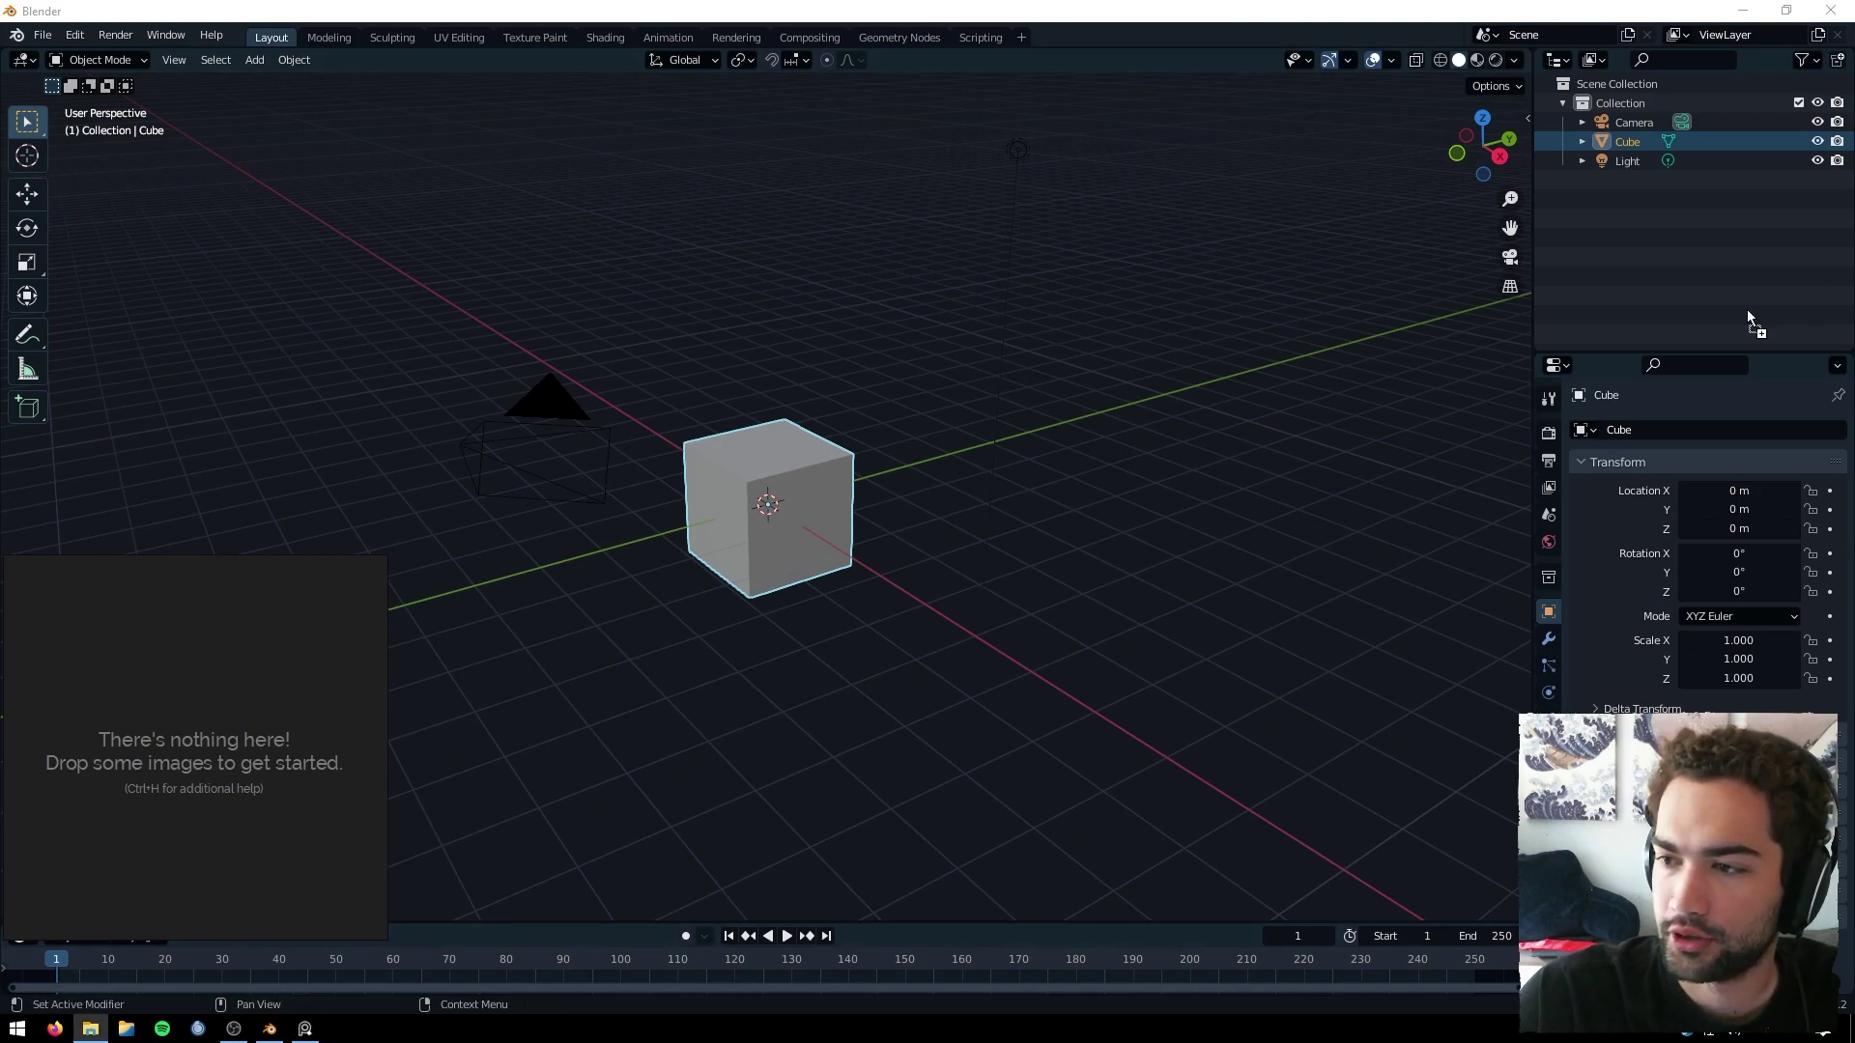
{"action": "left_click_drag", "start_coordinate": [1750, 319], "coordinate": [185, 744]}
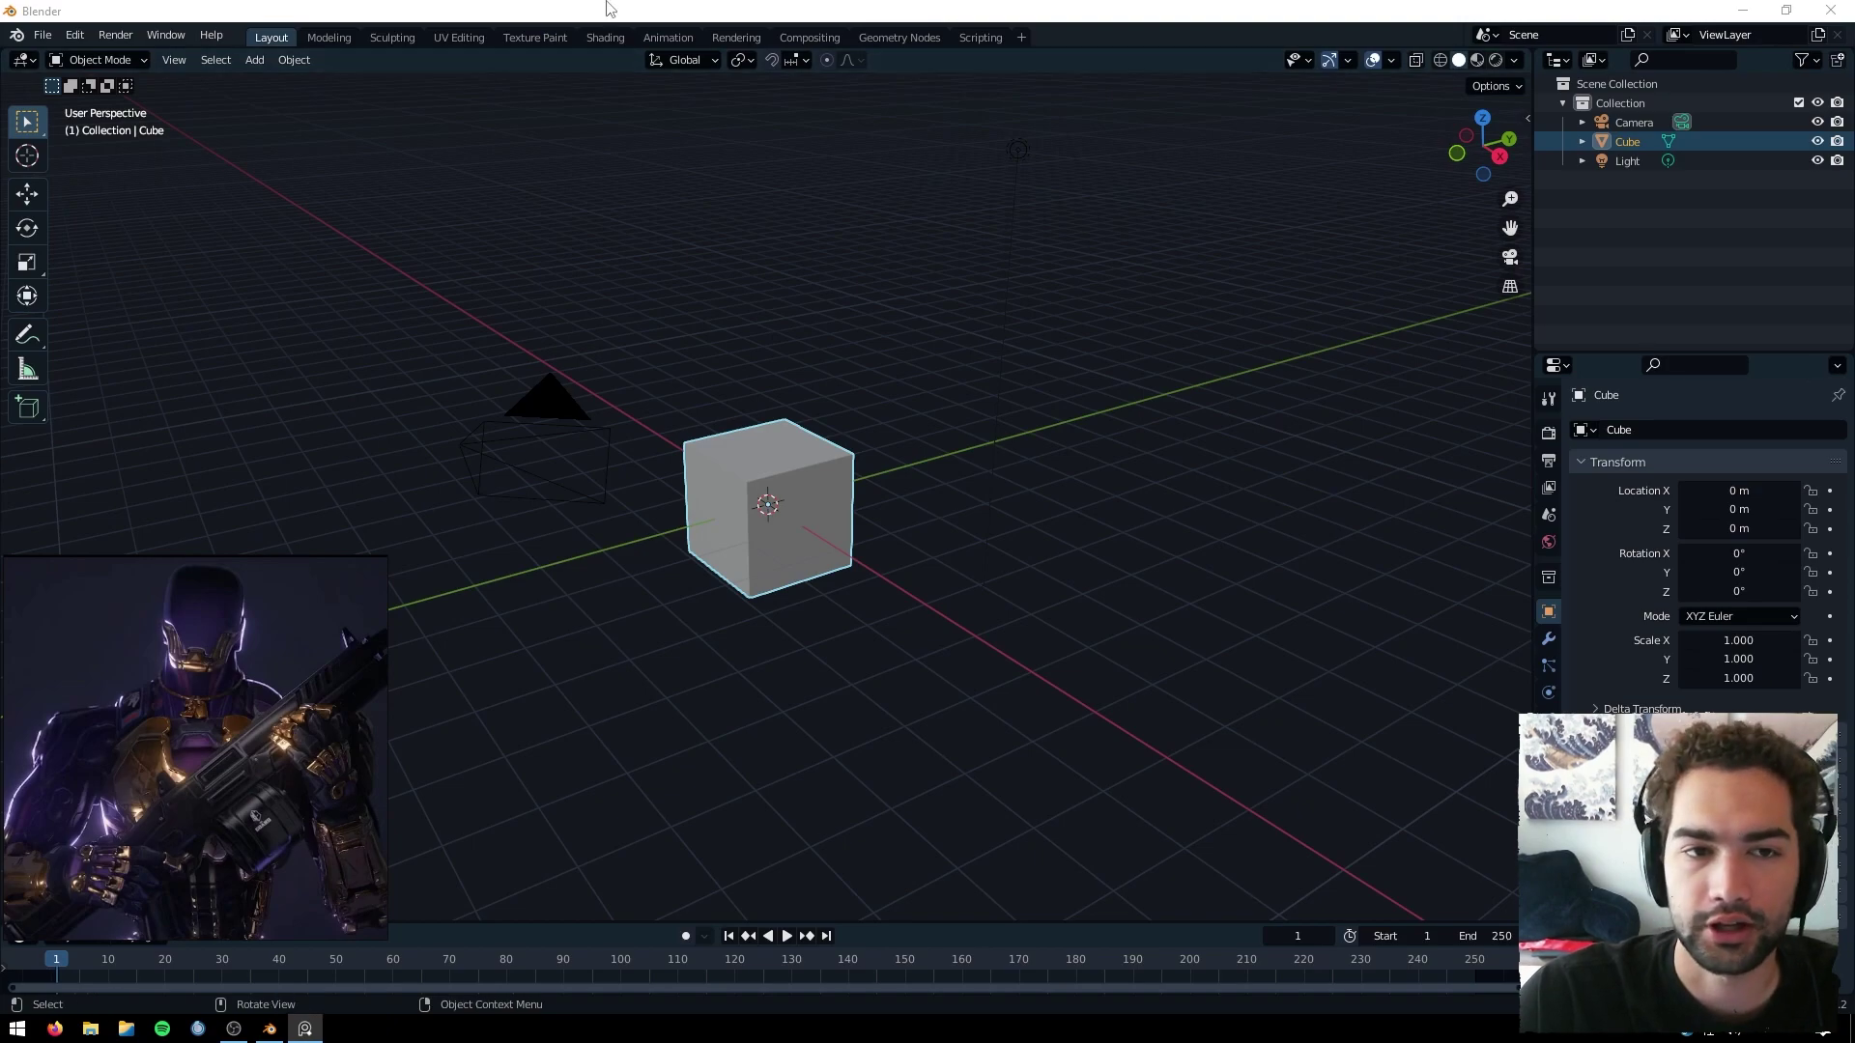
Switch to Blender and delete the default cube, camera and light from the scene.
{"action": "middle_click_drag", "start_coordinate": [871, 370], "coordinate": [841, 306]}
{"action": "left_click", "coordinate": [841, 305]}
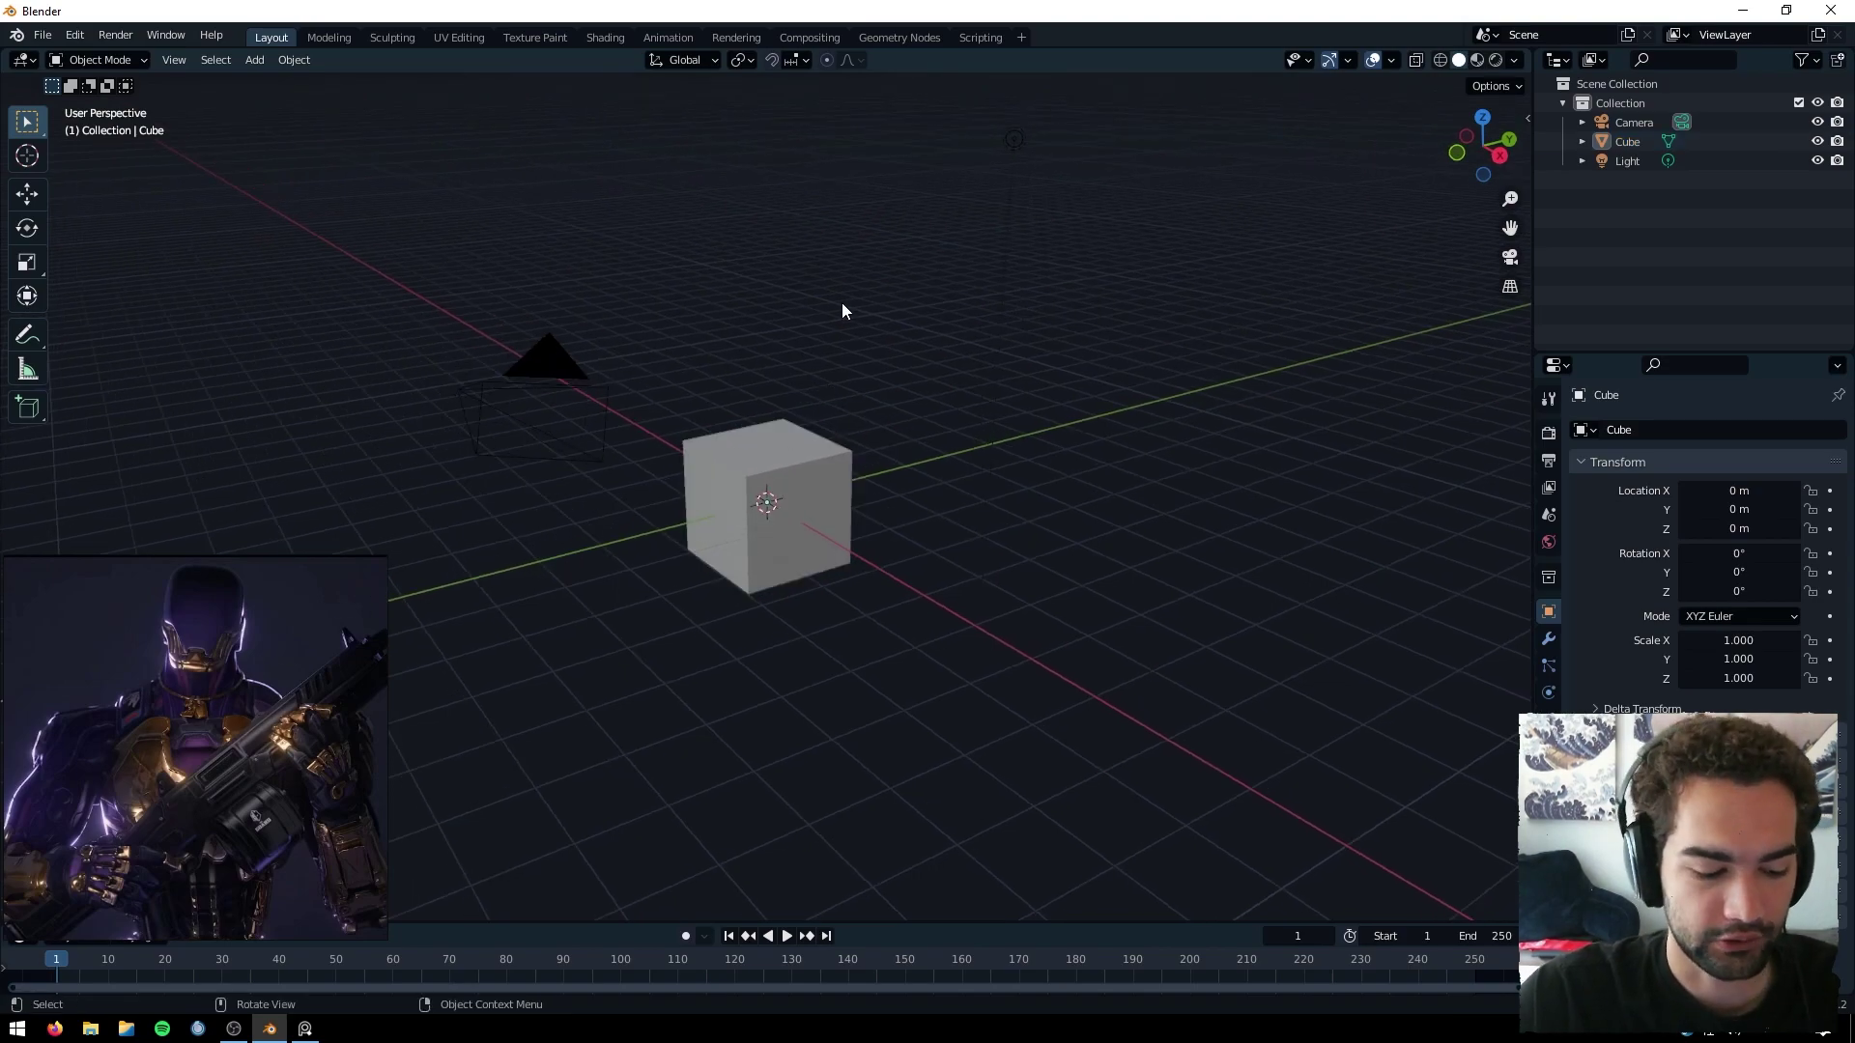
{"action": "key", "text": "a"}
{"action": "key", "text": "x"}
{"action": "left_click", "coordinate": [842, 305]}
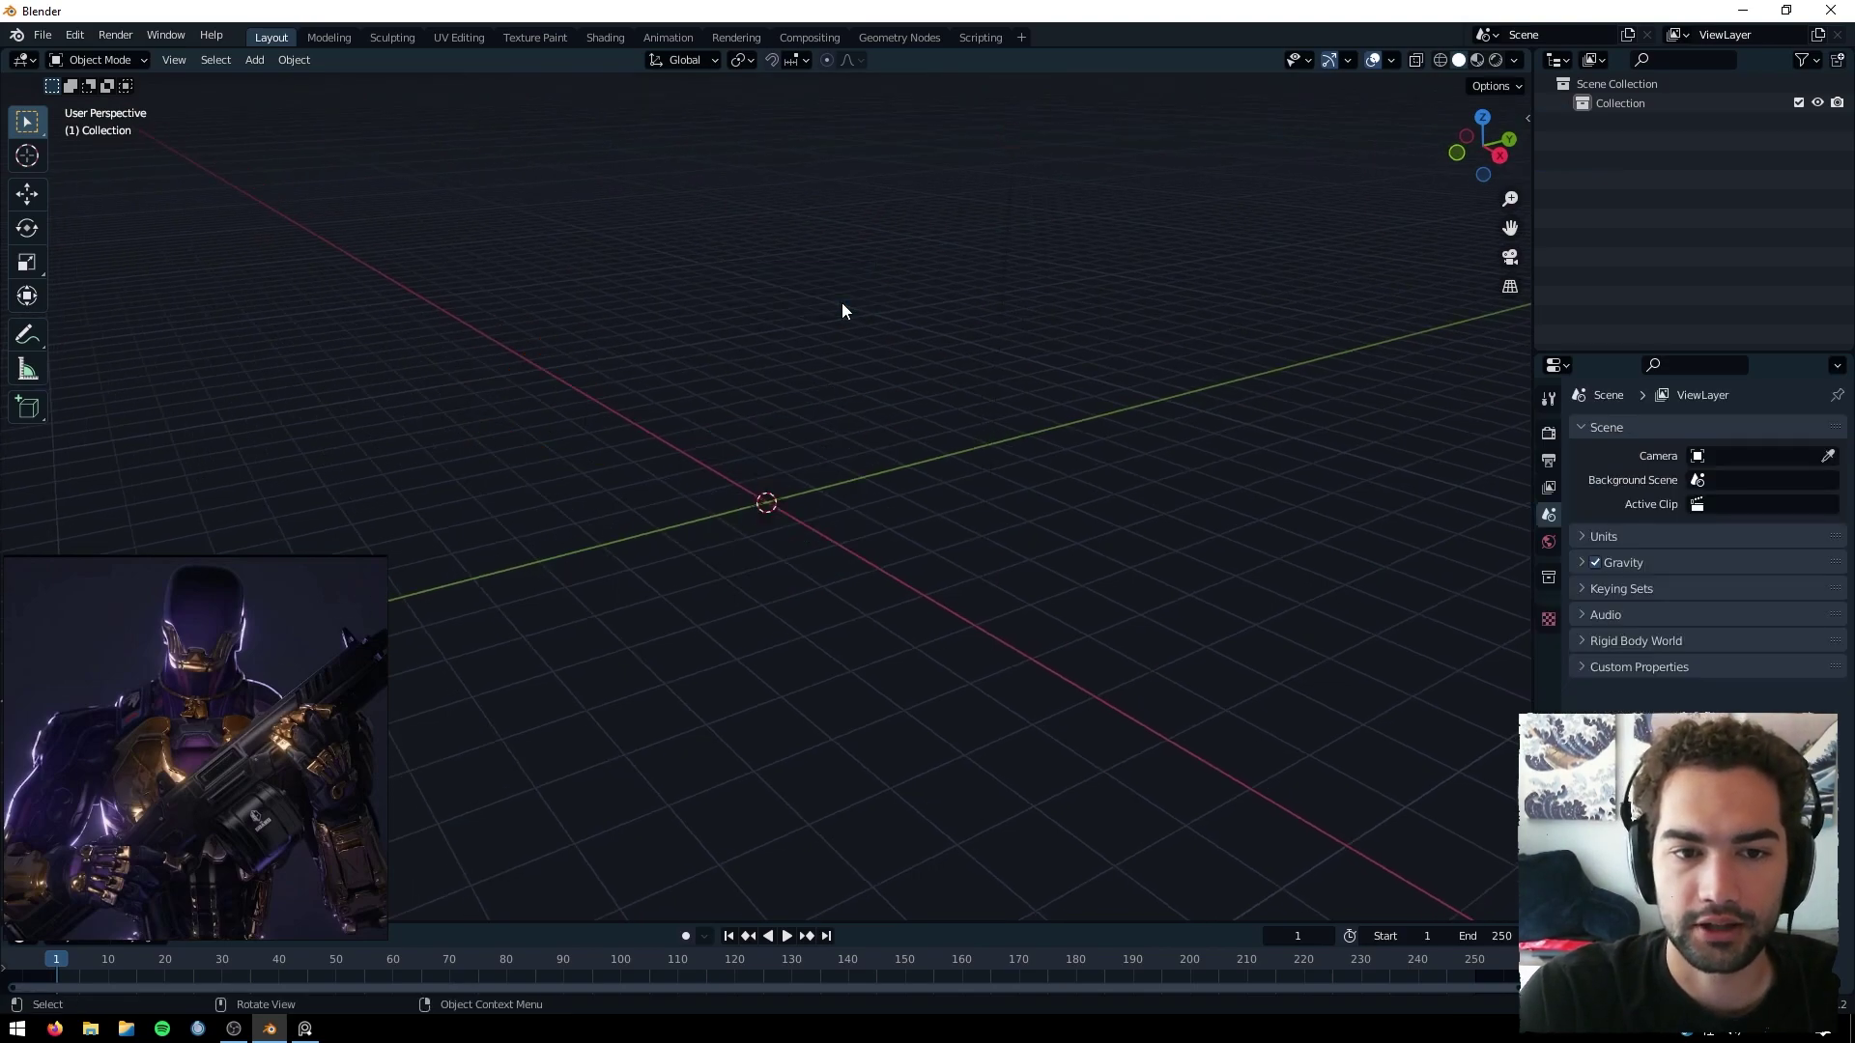
Append the Kutuza collection from KAY-O.blend in the Kutuza Valorant Agents Pack folder.
{"action": "left_click", "coordinate": [42, 35]}
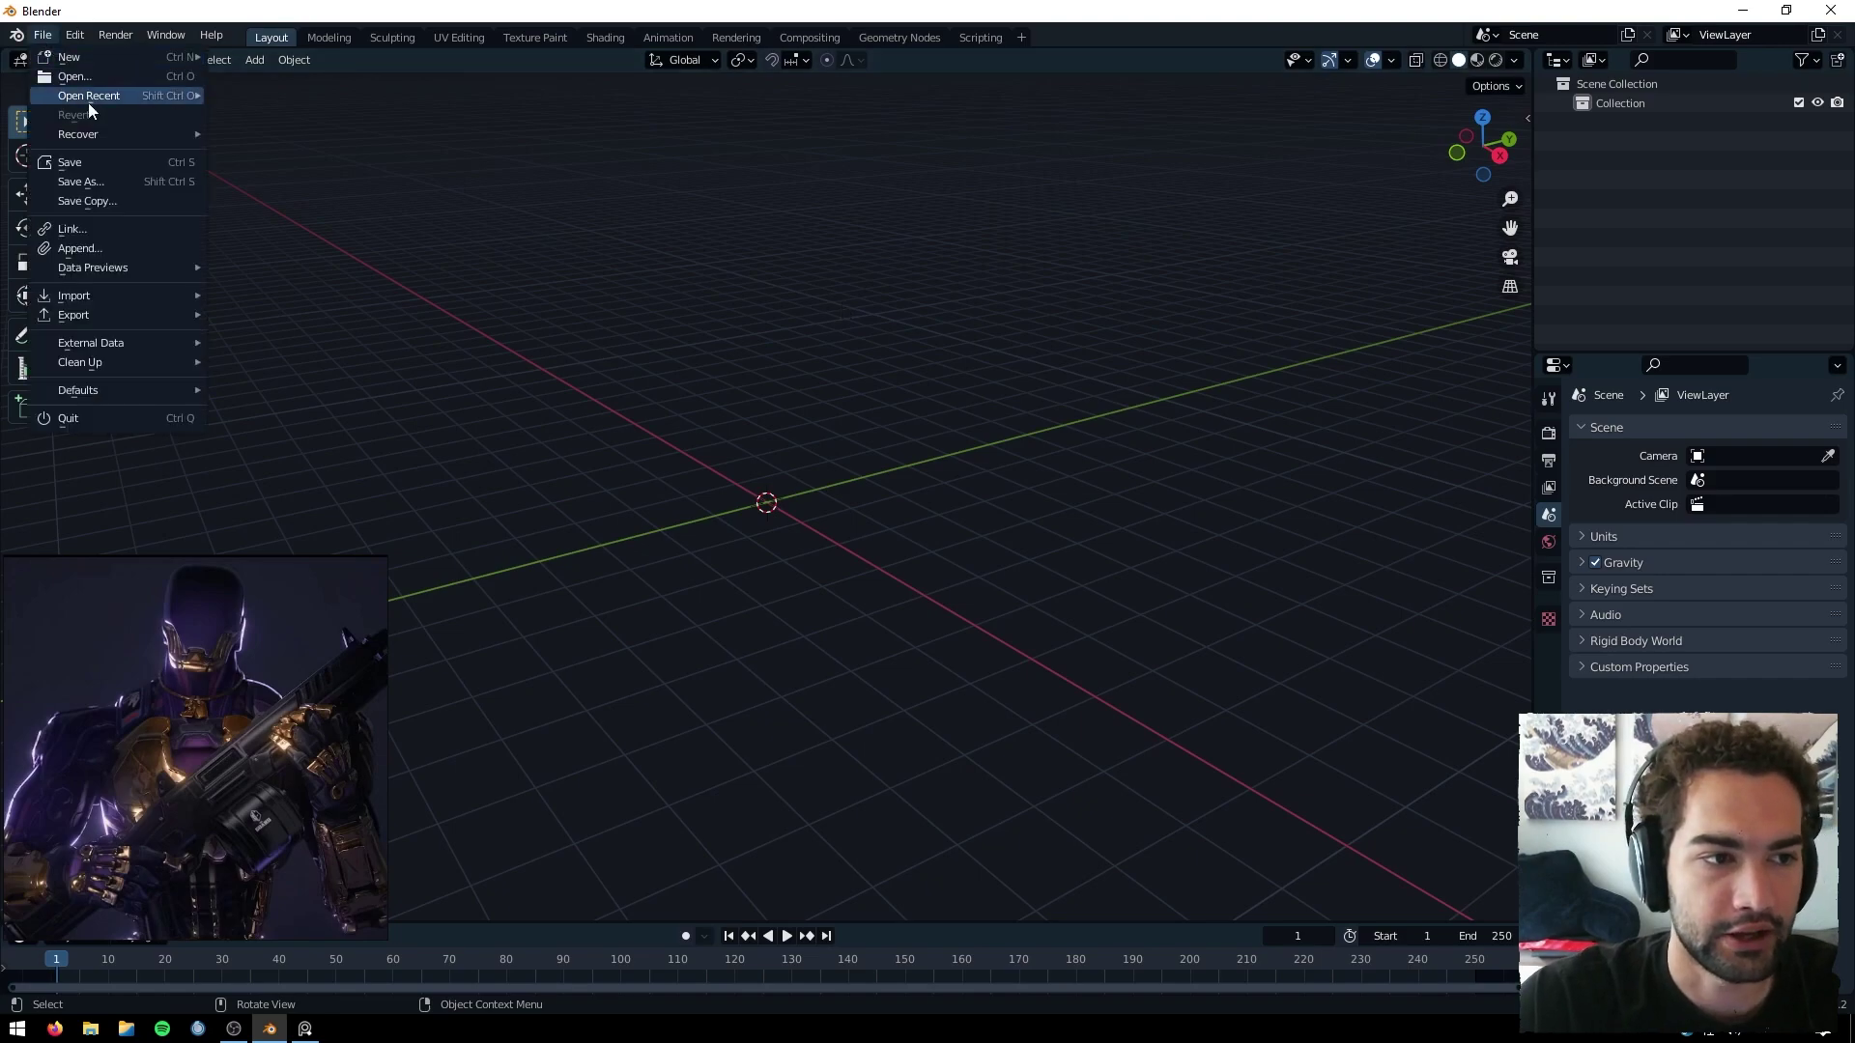
{"action": "left_click", "coordinate": [125, 245]}
{"action": "left_click", "coordinate": [717, 157]}
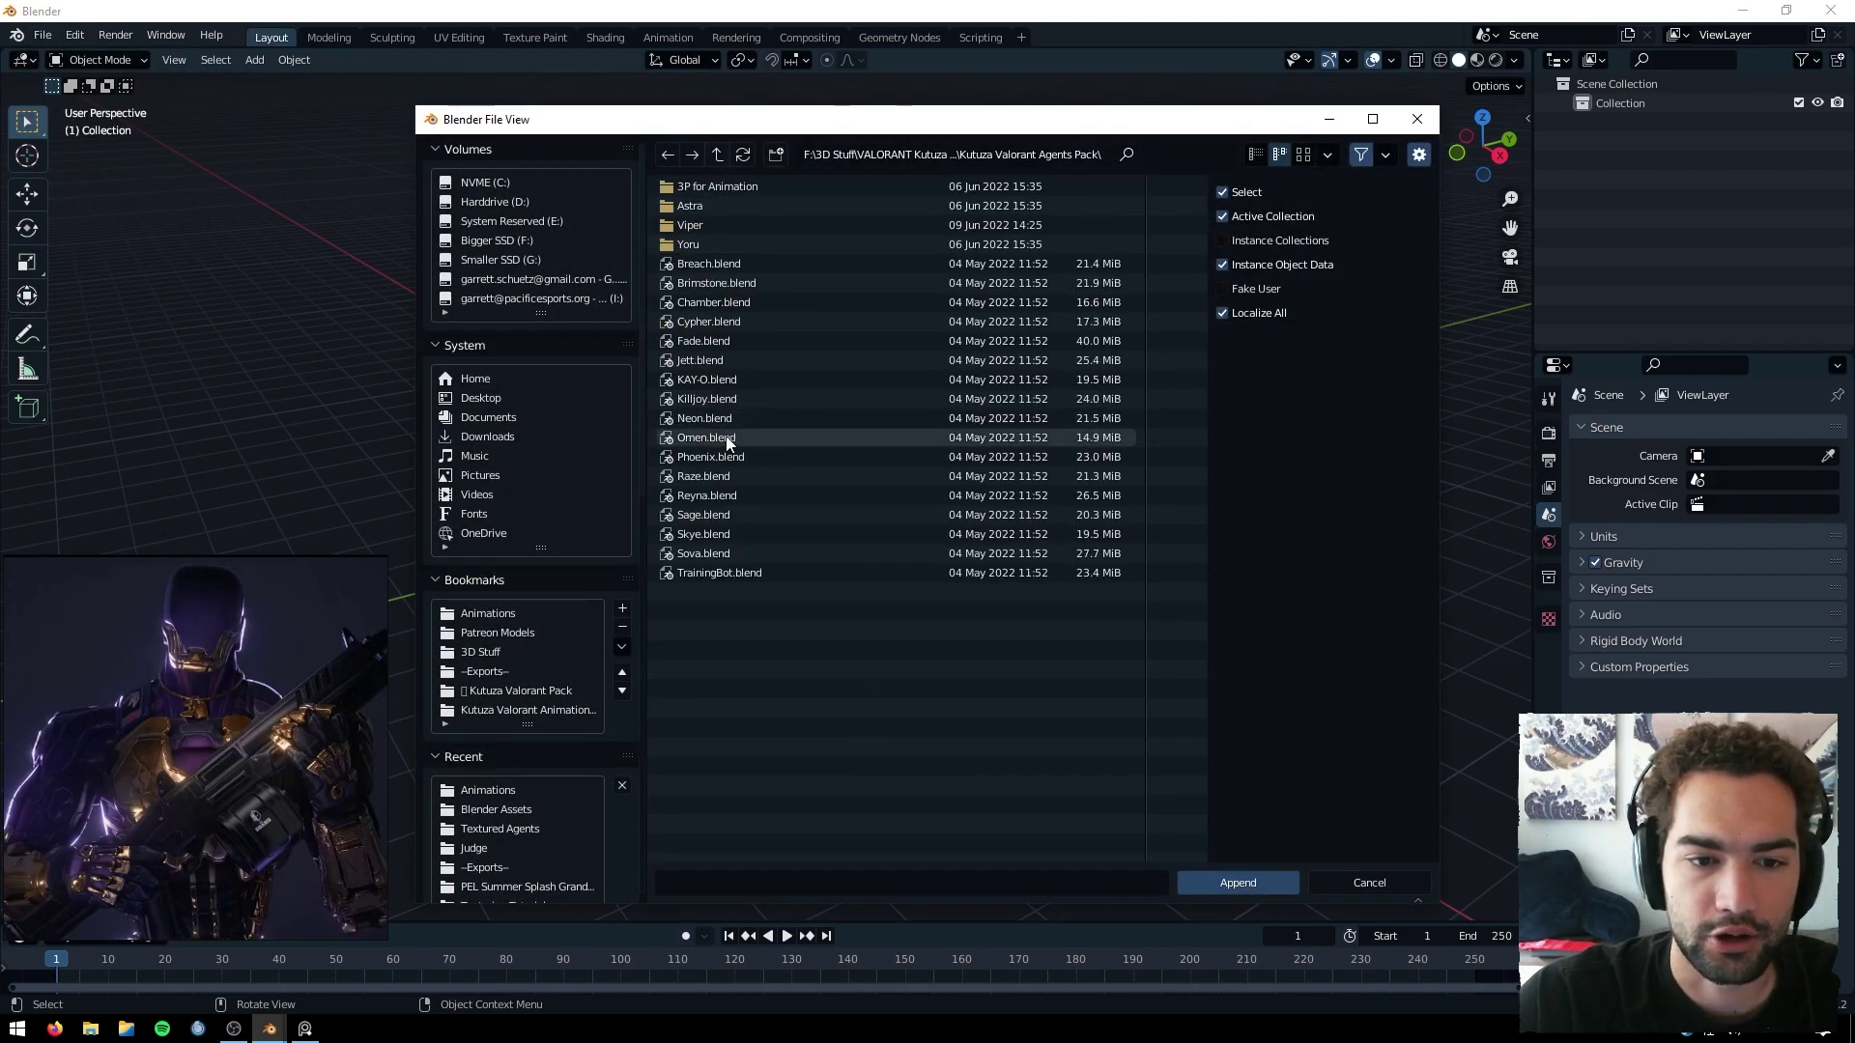
{"action": "double_click", "coordinate": [716, 381]}
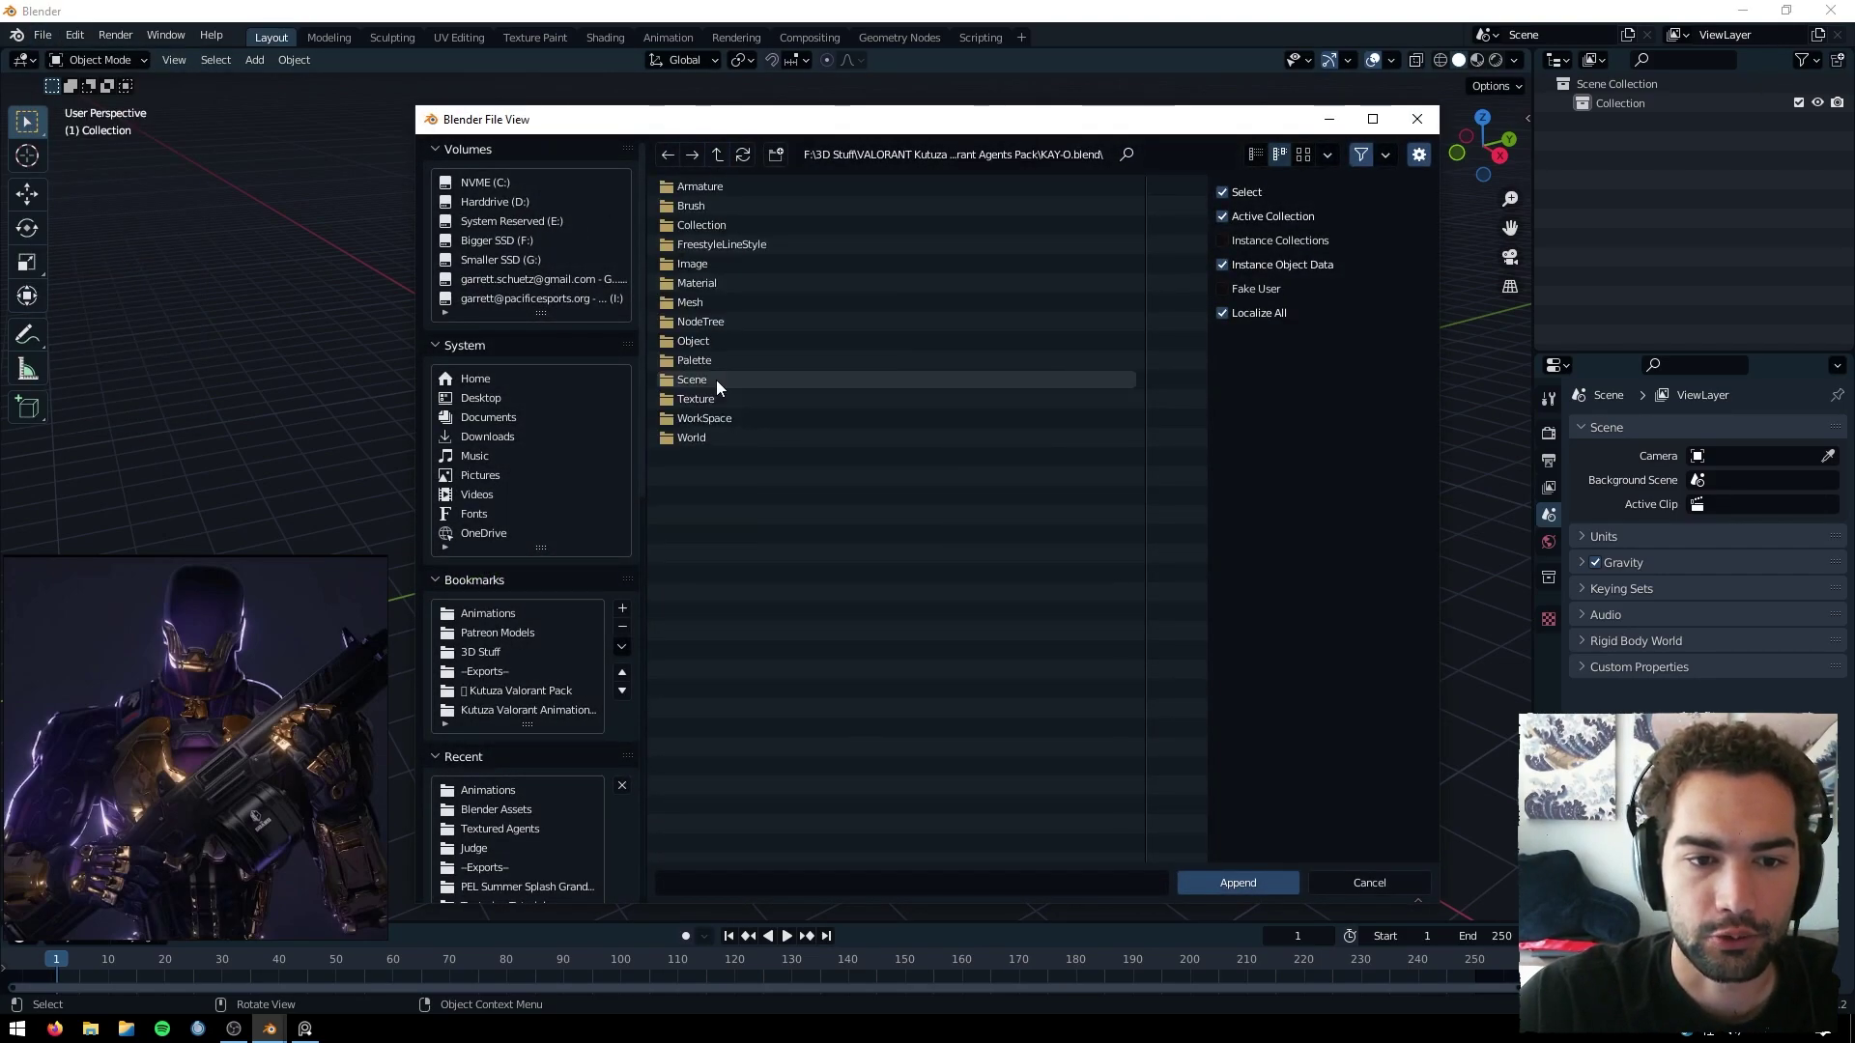
{"action": "double_click", "coordinate": [700, 228]}
{"action": "double_click", "coordinate": [701, 187]}
Show the appended KAY-O character in Material Preview shading.
{"action": "scroll", "coordinate": [777, 271], "scroll_direction": "up", "scroll_amount": 6}
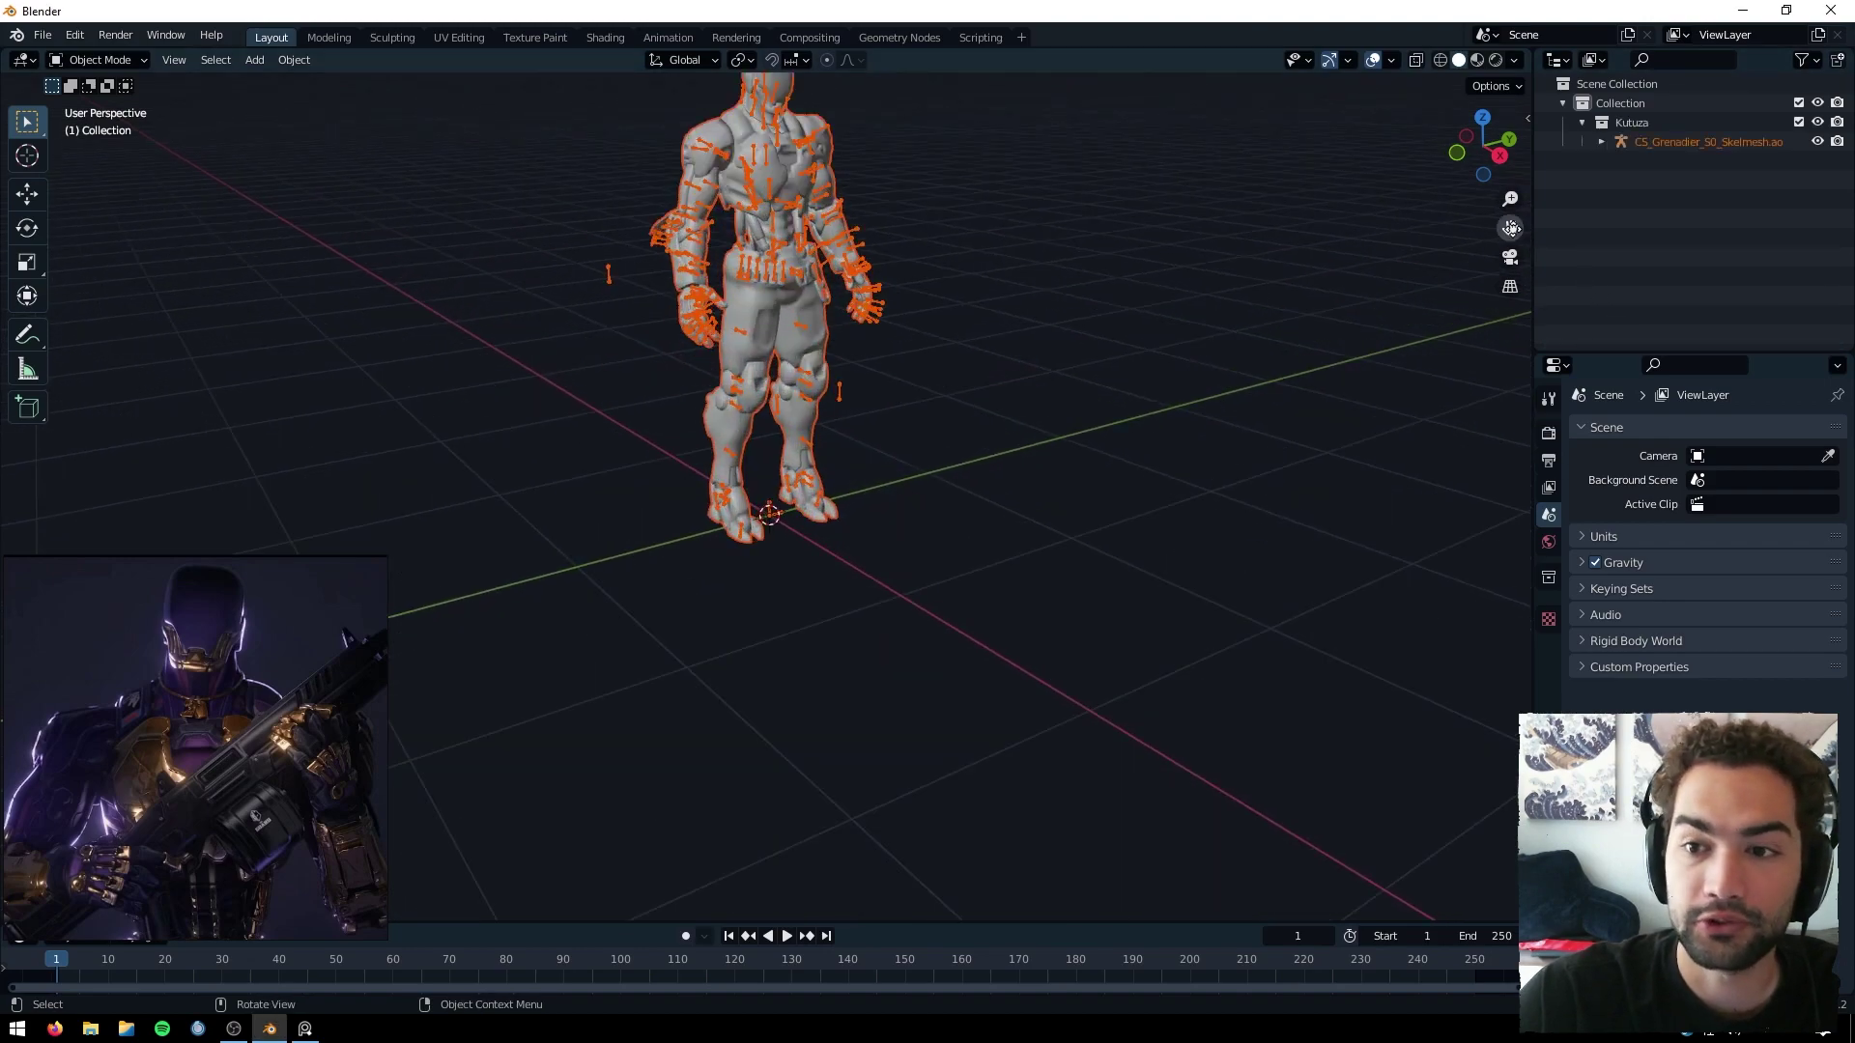
{"action": "left_click_drag", "start_coordinate": [1510, 228], "coordinate": [1171, 328]}
{"action": "scroll", "coordinate": [1170, 328], "scroll_direction": "down", "scroll_amount": 2}
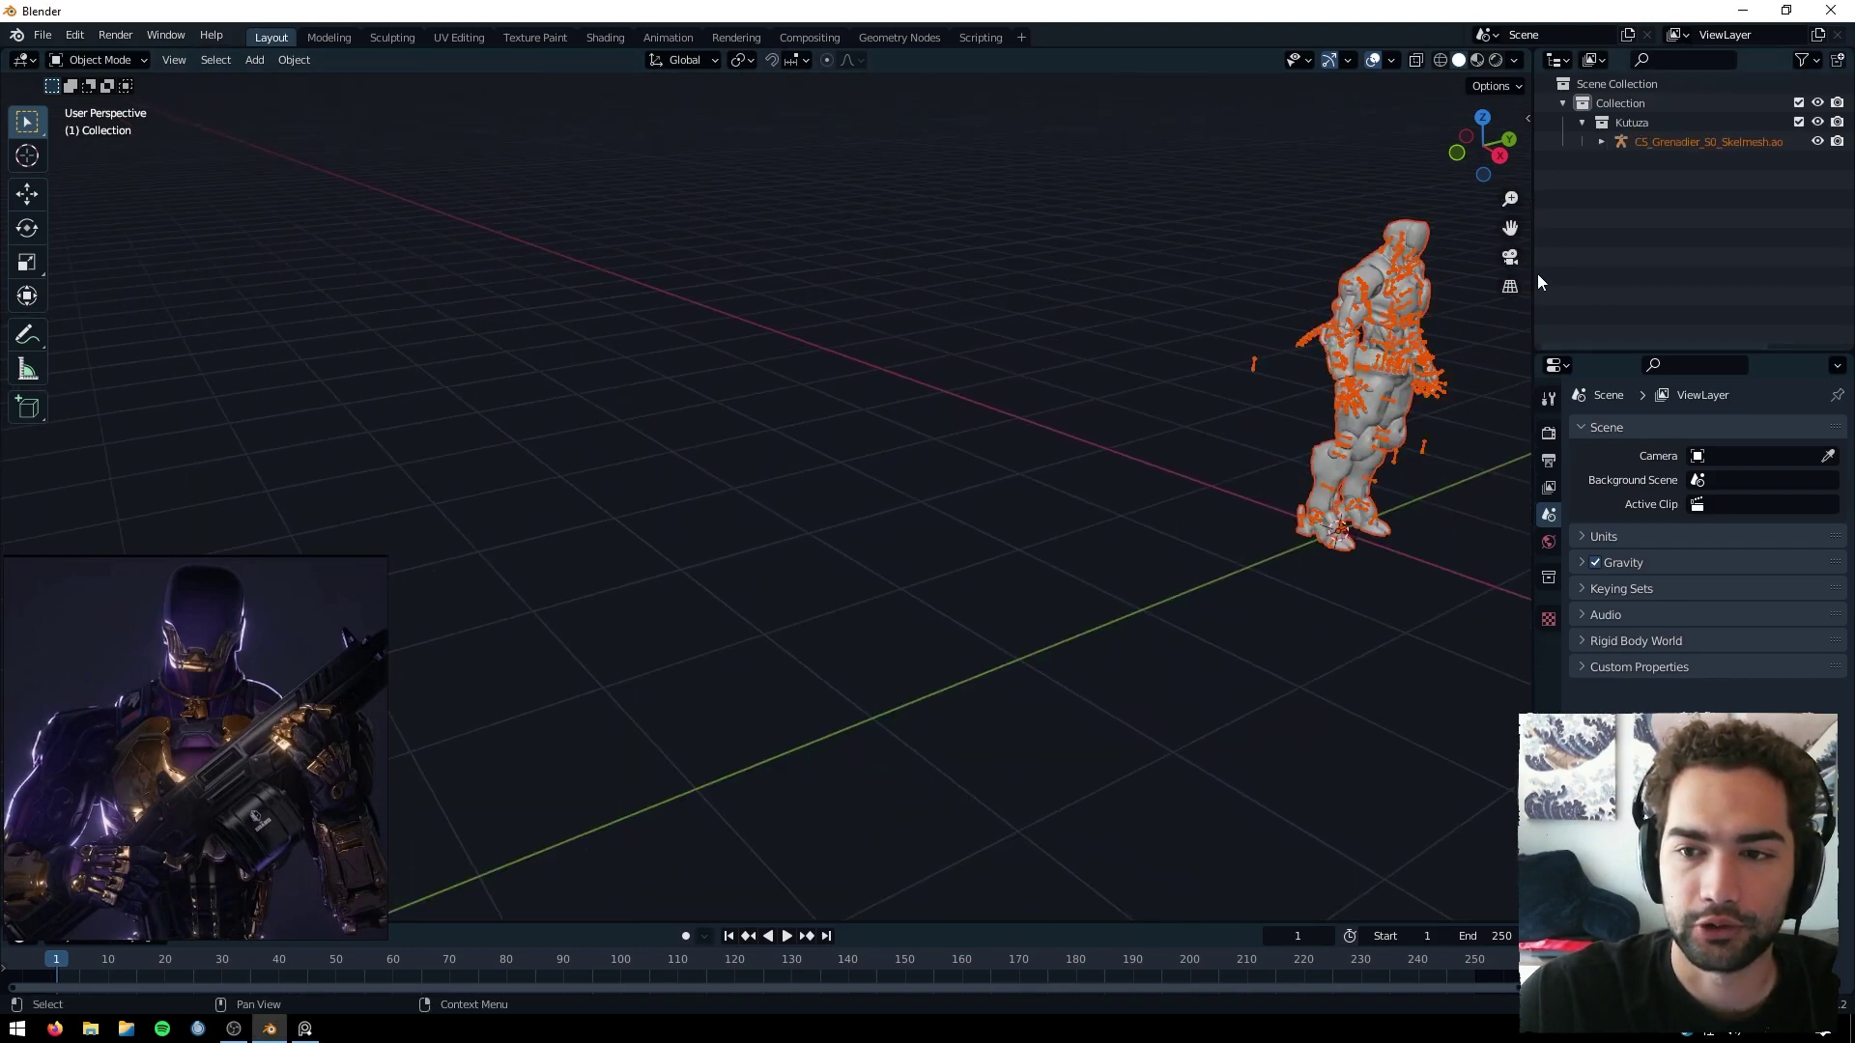
{"action": "left_click_drag", "start_coordinate": [1510, 228], "coordinate": [1030, 332]}
{"action": "scroll", "coordinate": [1030, 333], "scroll_direction": "up", "scroll_amount": 3}
{"action": "middle_click_drag", "start_coordinate": [1029, 332], "coordinate": [886, 327]}
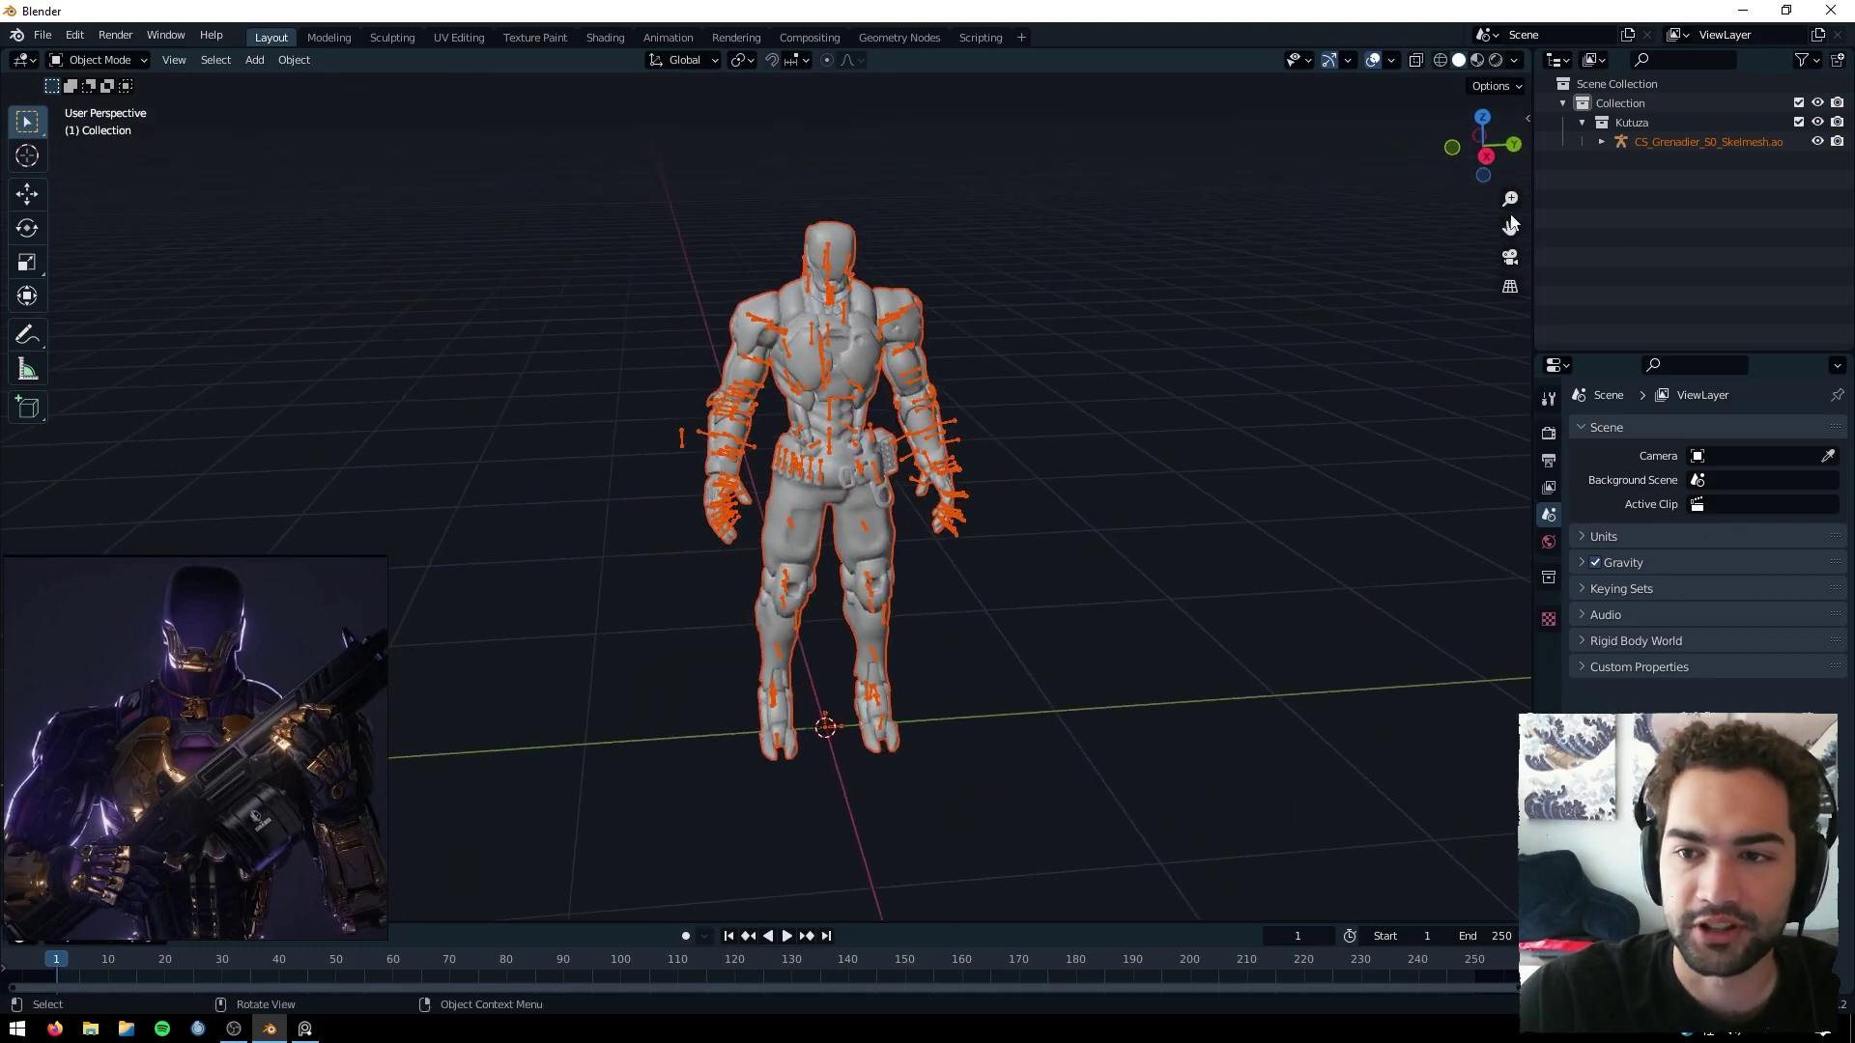
{"action": "left_click_drag", "start_coordinate": [1511, 224], "coordinate": [1468, 261]}
{"action": "left_click", "coordinate": [1477, 60]}
Hide the bones overlay in the 3D viewport so the armature does not cover the character.
{"action": "middle_click_drag", "start_coordinate": [937, 222], "coordinate": [921, 262]}
{"action": "scroll", "coordinate": [922, 263], "scroll_direction": "up", "scroll_amount": 1}
{"action": "left_click", "coordinate": [1391, 60]}
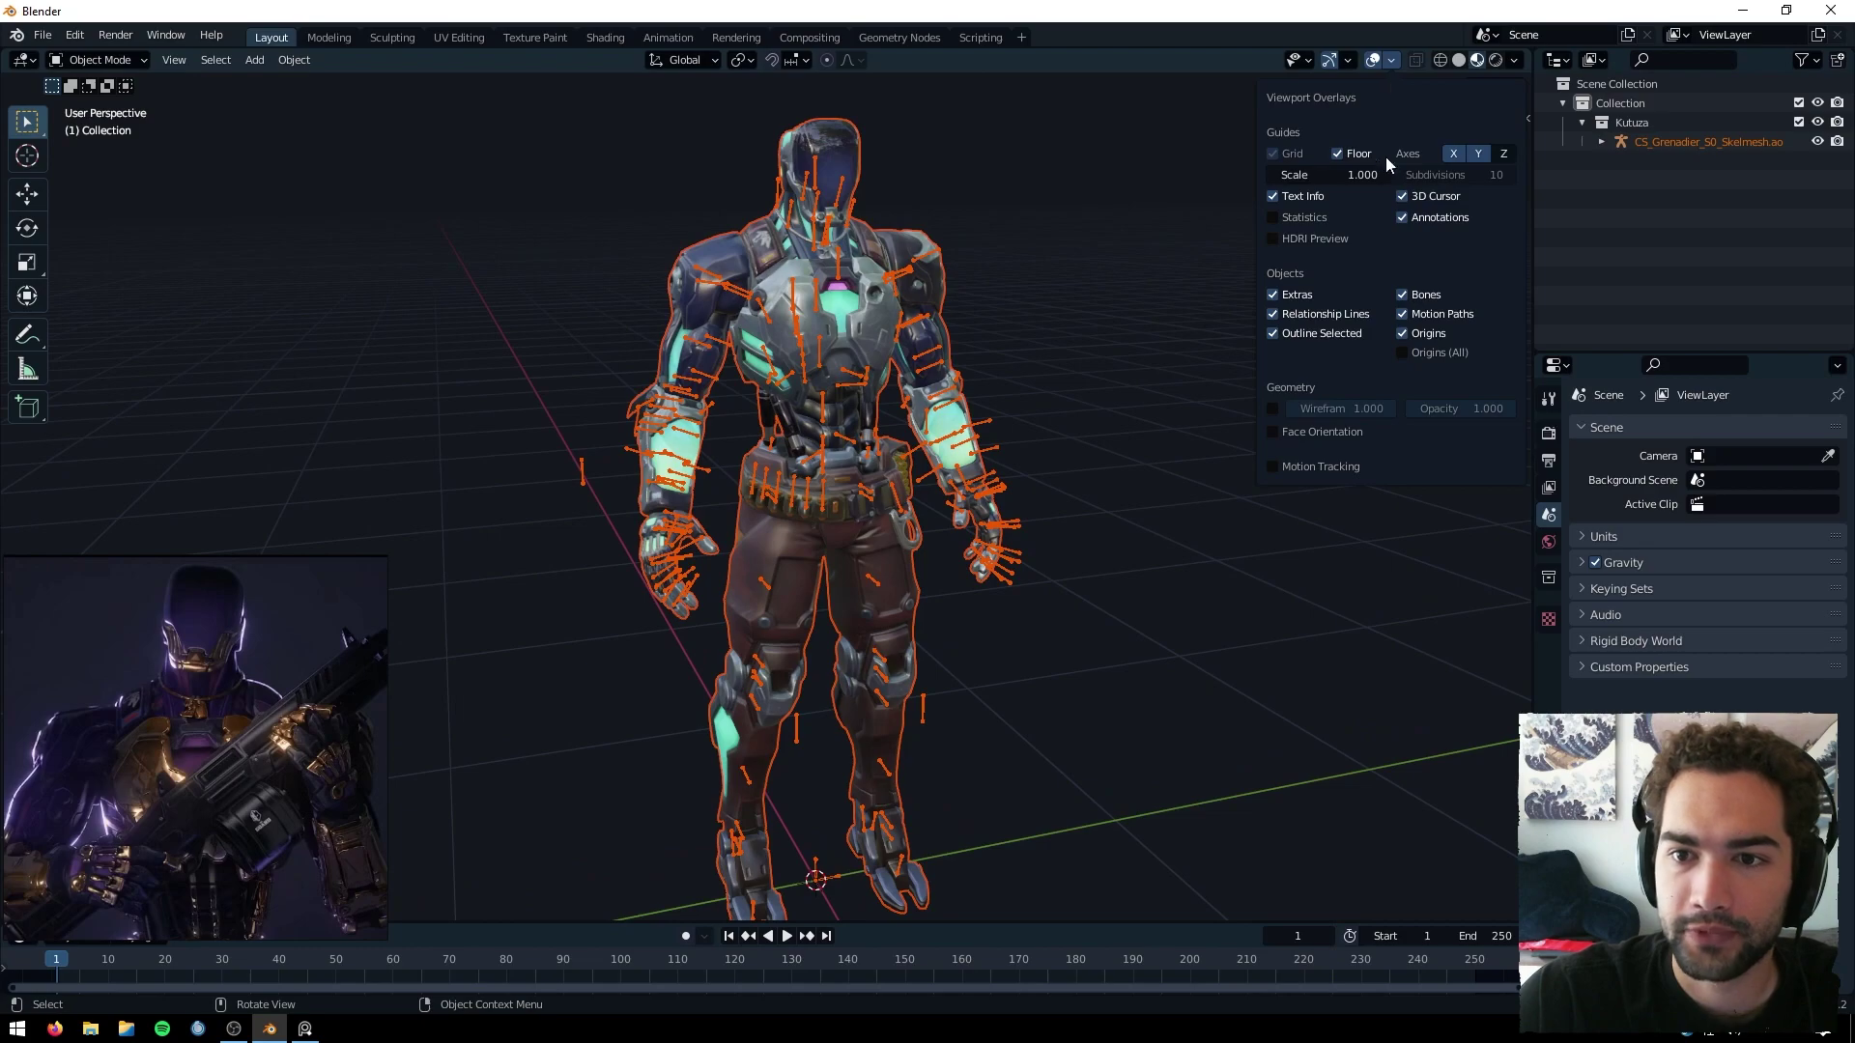
{"action": "left_click", "coordinate": [1397, 295]}
{"action": "left_click", "coordinate": [1025, 290]}
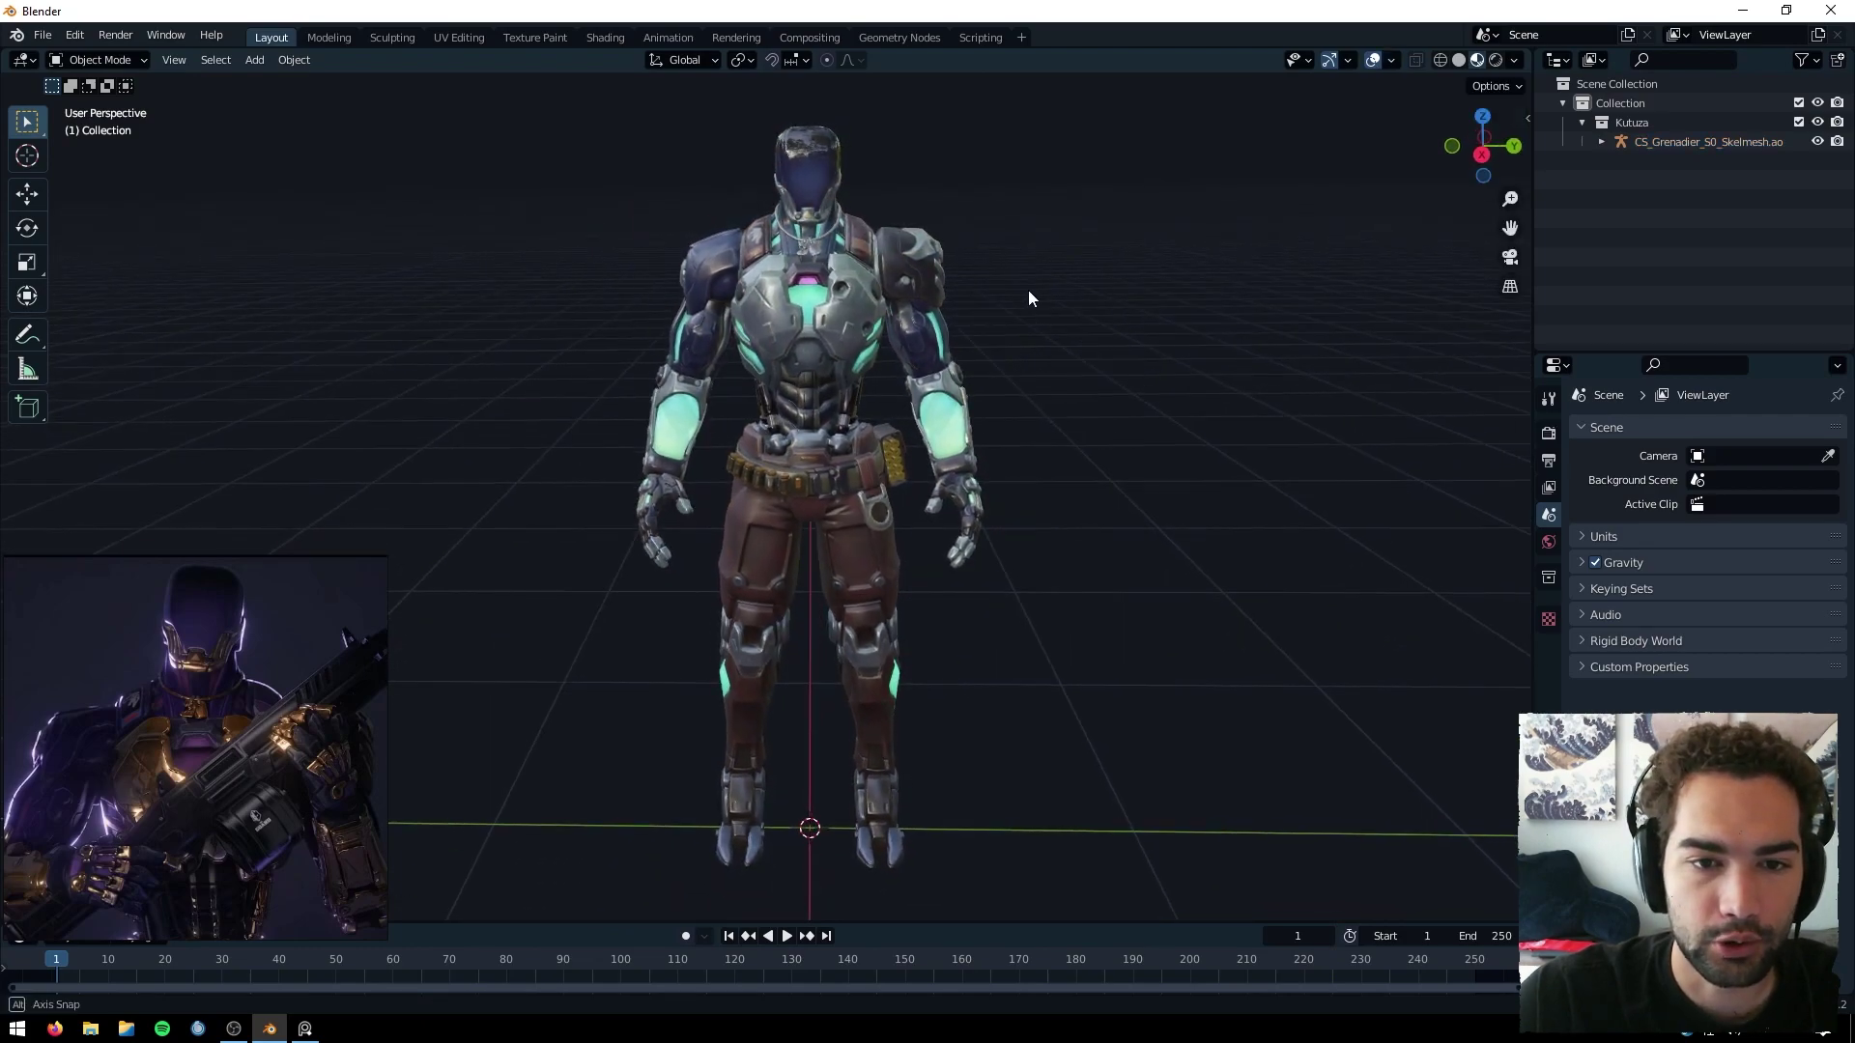
{"action": "scroll", "coordinate": [1028, 289], "scroll_direction": "up", "scroll_amount": 3}
{"action": "left_click_drag", "start_coordinate": [1510, 227], "coordinate": [1510, 541]}
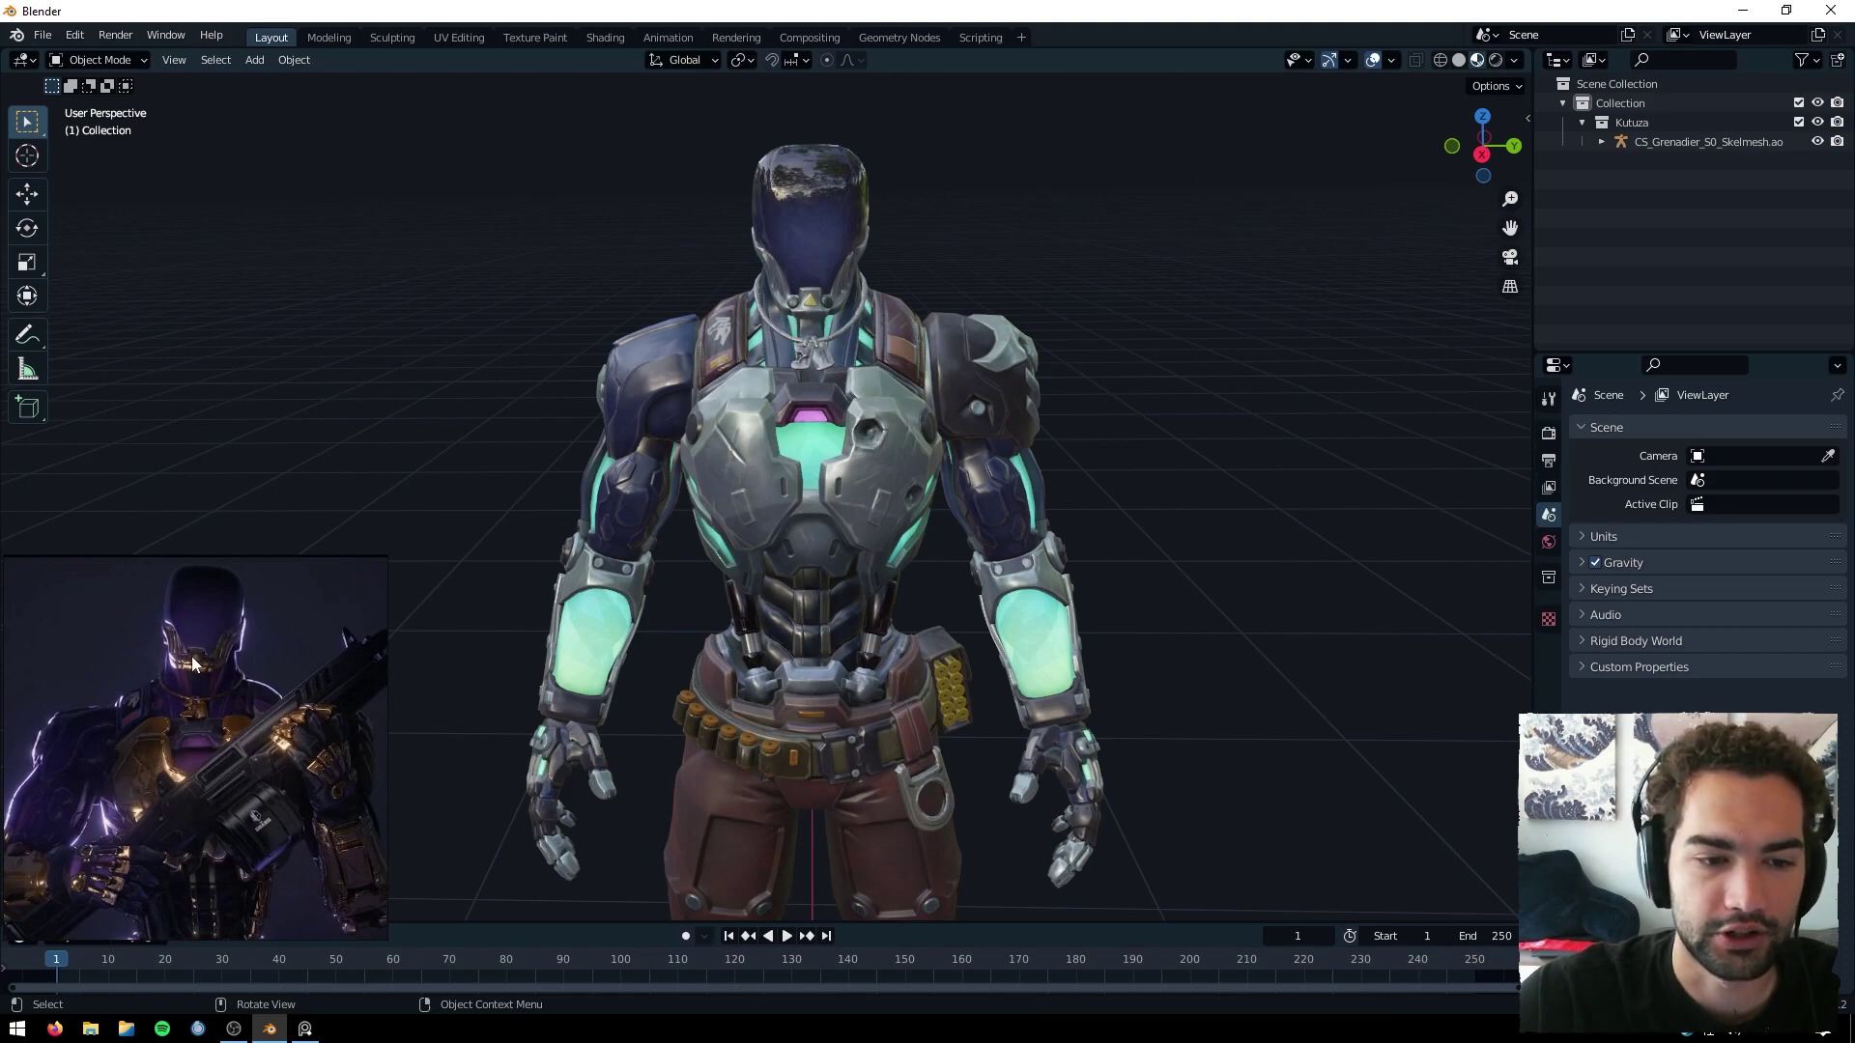
{"action": "middle_click_drag", "start_coordinate": [995, 642], "coordinate": [969, 735]}
{"action": "middle_click_drag", "start_coordinate": [1128, 612], "coordinate": [1227, 628]}
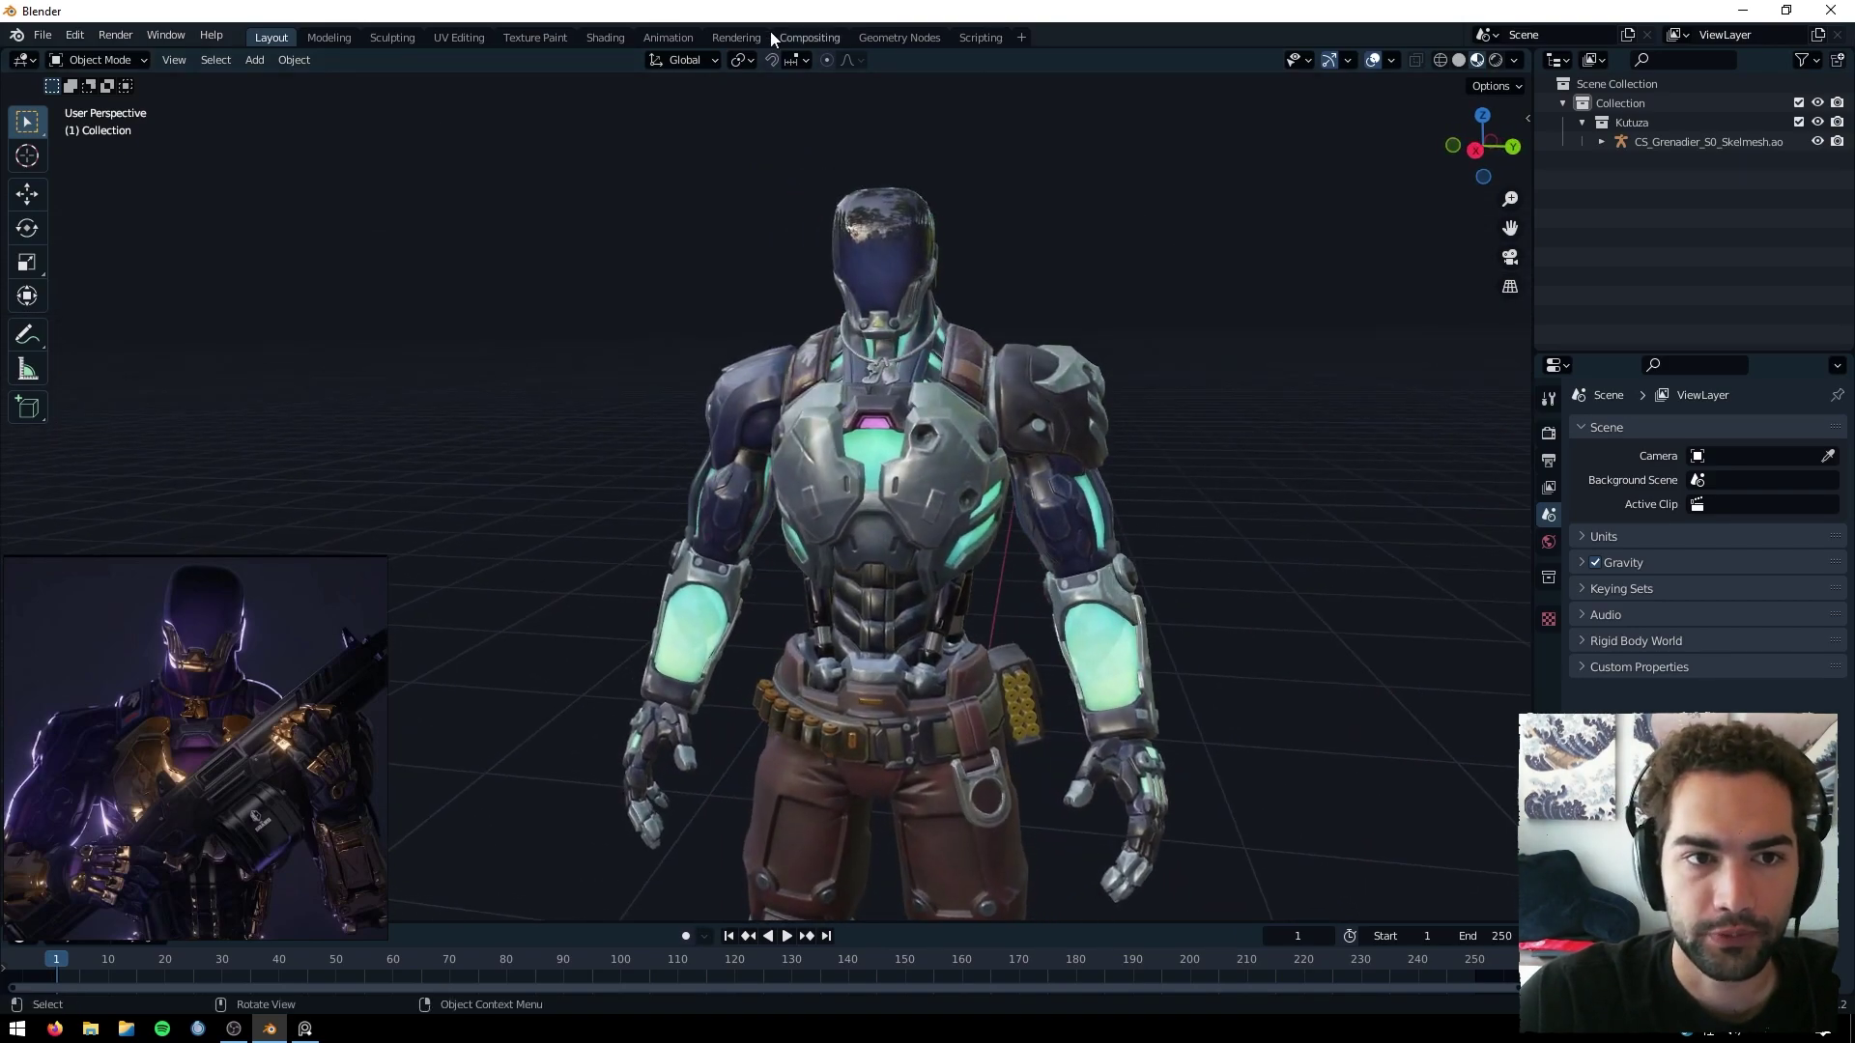
Switch to the UV Editing workspace, enlarge its 3D viewport and set the shading to Material Preview.
{"action": "left_click", "coordinate": [467, 37]}
{"action": "middle_click_drag", "start_coordinate": [1259, 326], "coordinate": [1227, 306]}
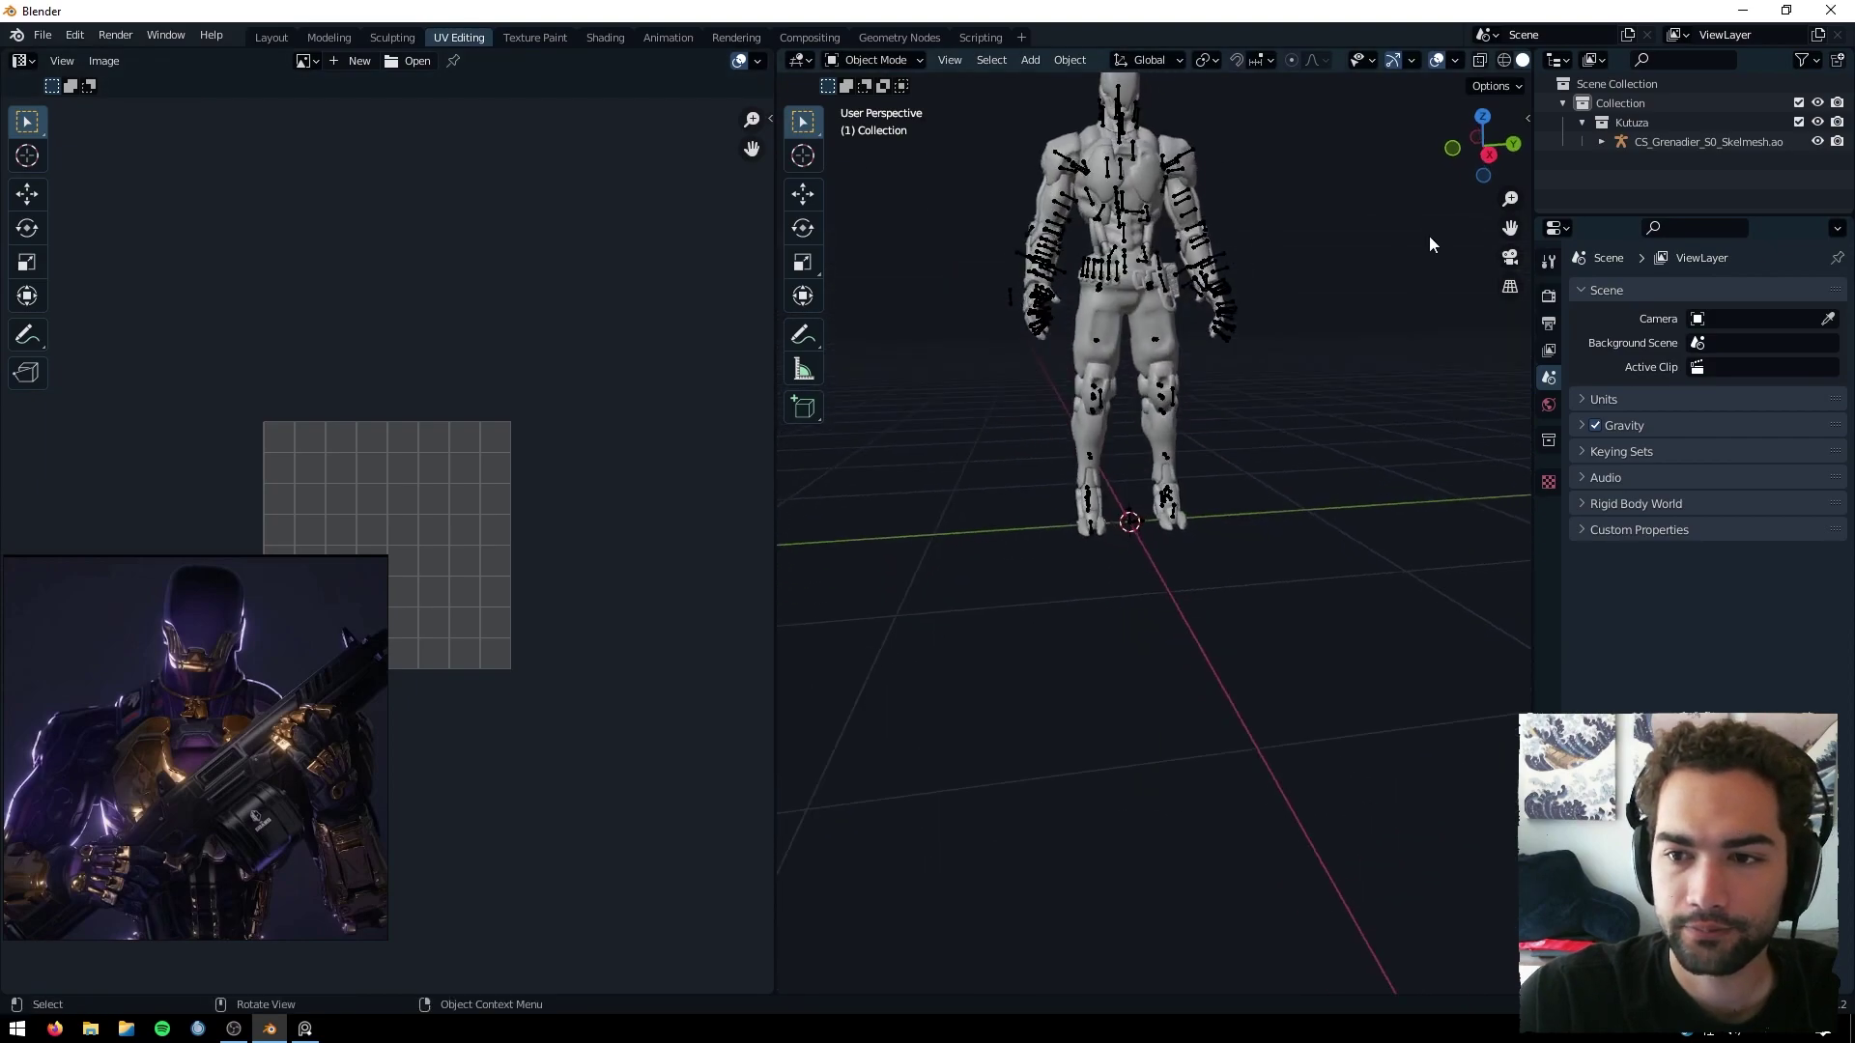
{"action": "left_click_drag", "start_coordinate": [1509, 228], "coordinate": [1482, 409]}
{"action": "left_click_drag", "start_coordinate": [774, 160], "coordinate": [698, 161]}
{"action": "left_click", "coordinate": [1477, 60]}
Hide the bones overlay in this workspace and widen the 3D viewport further.
{"action": "scroll", "coordinate": [1141, 185], "scroll_direction": "up", "scroll_amount": 3}
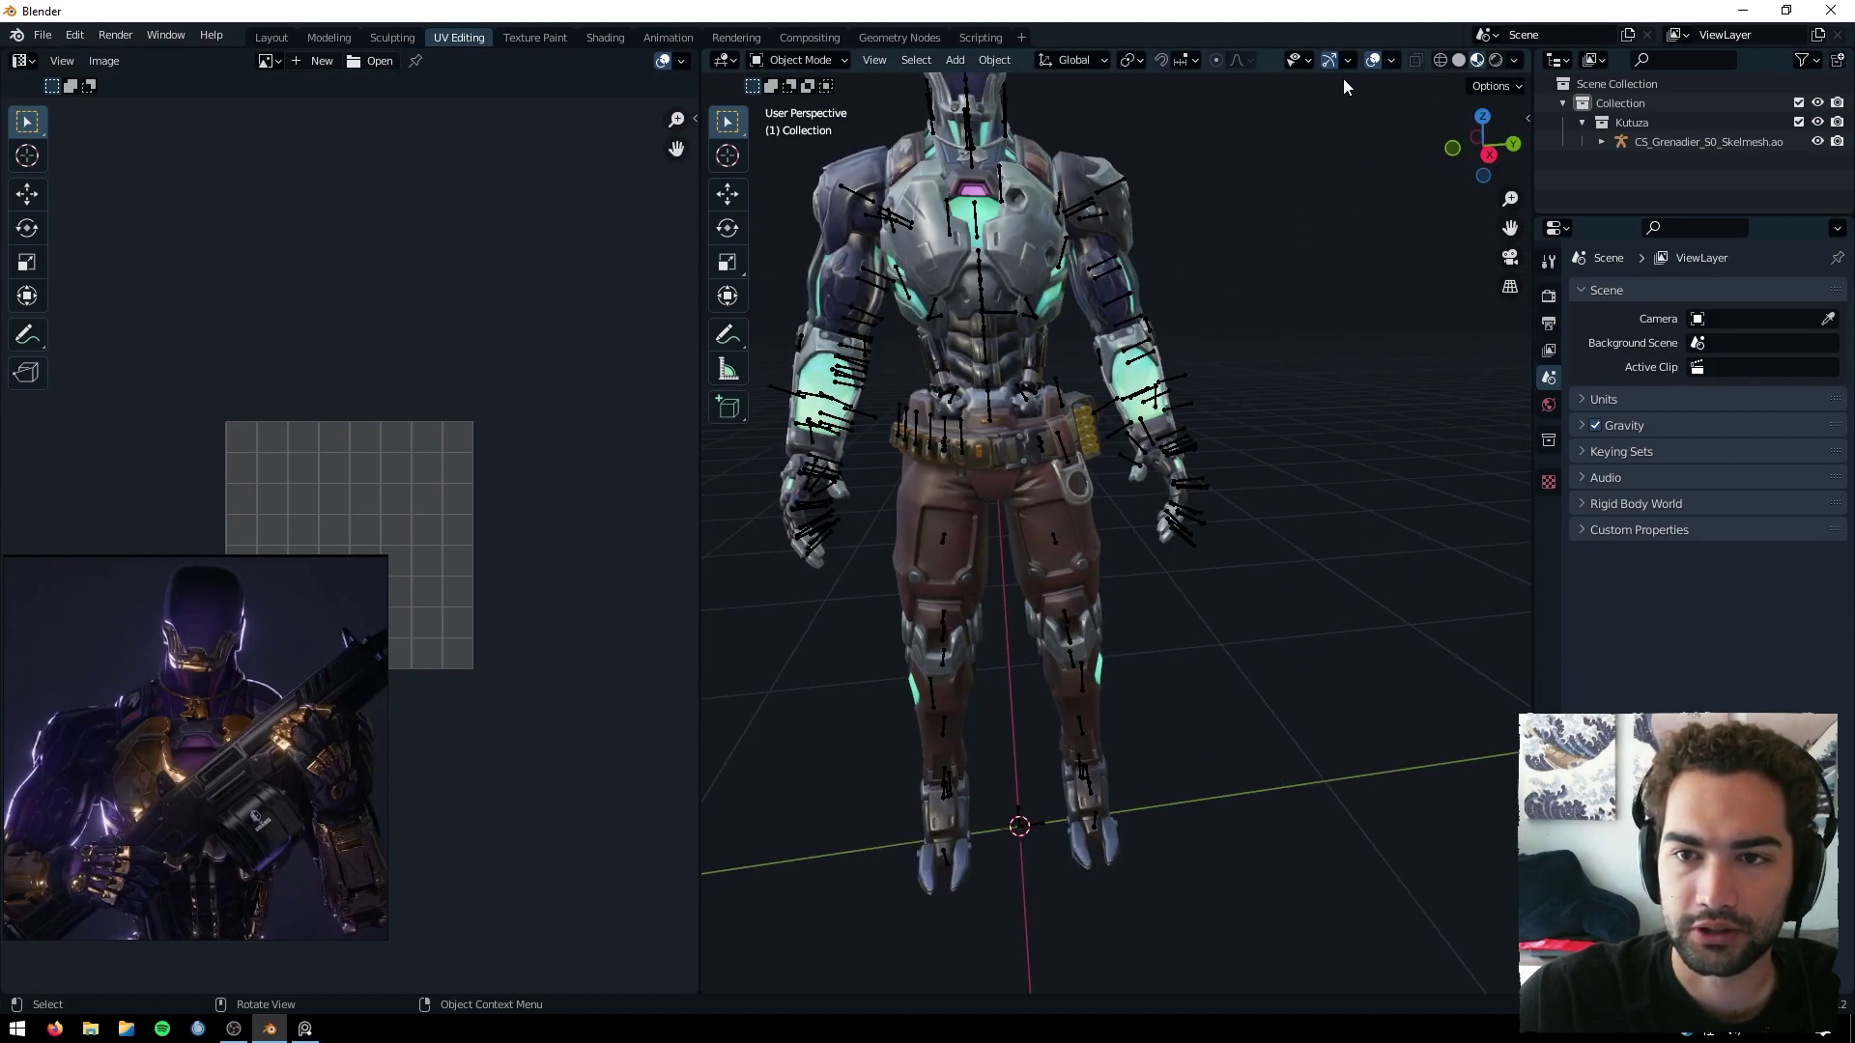
{"action": "left_click", "coordinate": [1391, 60]}
{"action": "left_click", "coordinate": [1400, 293]}
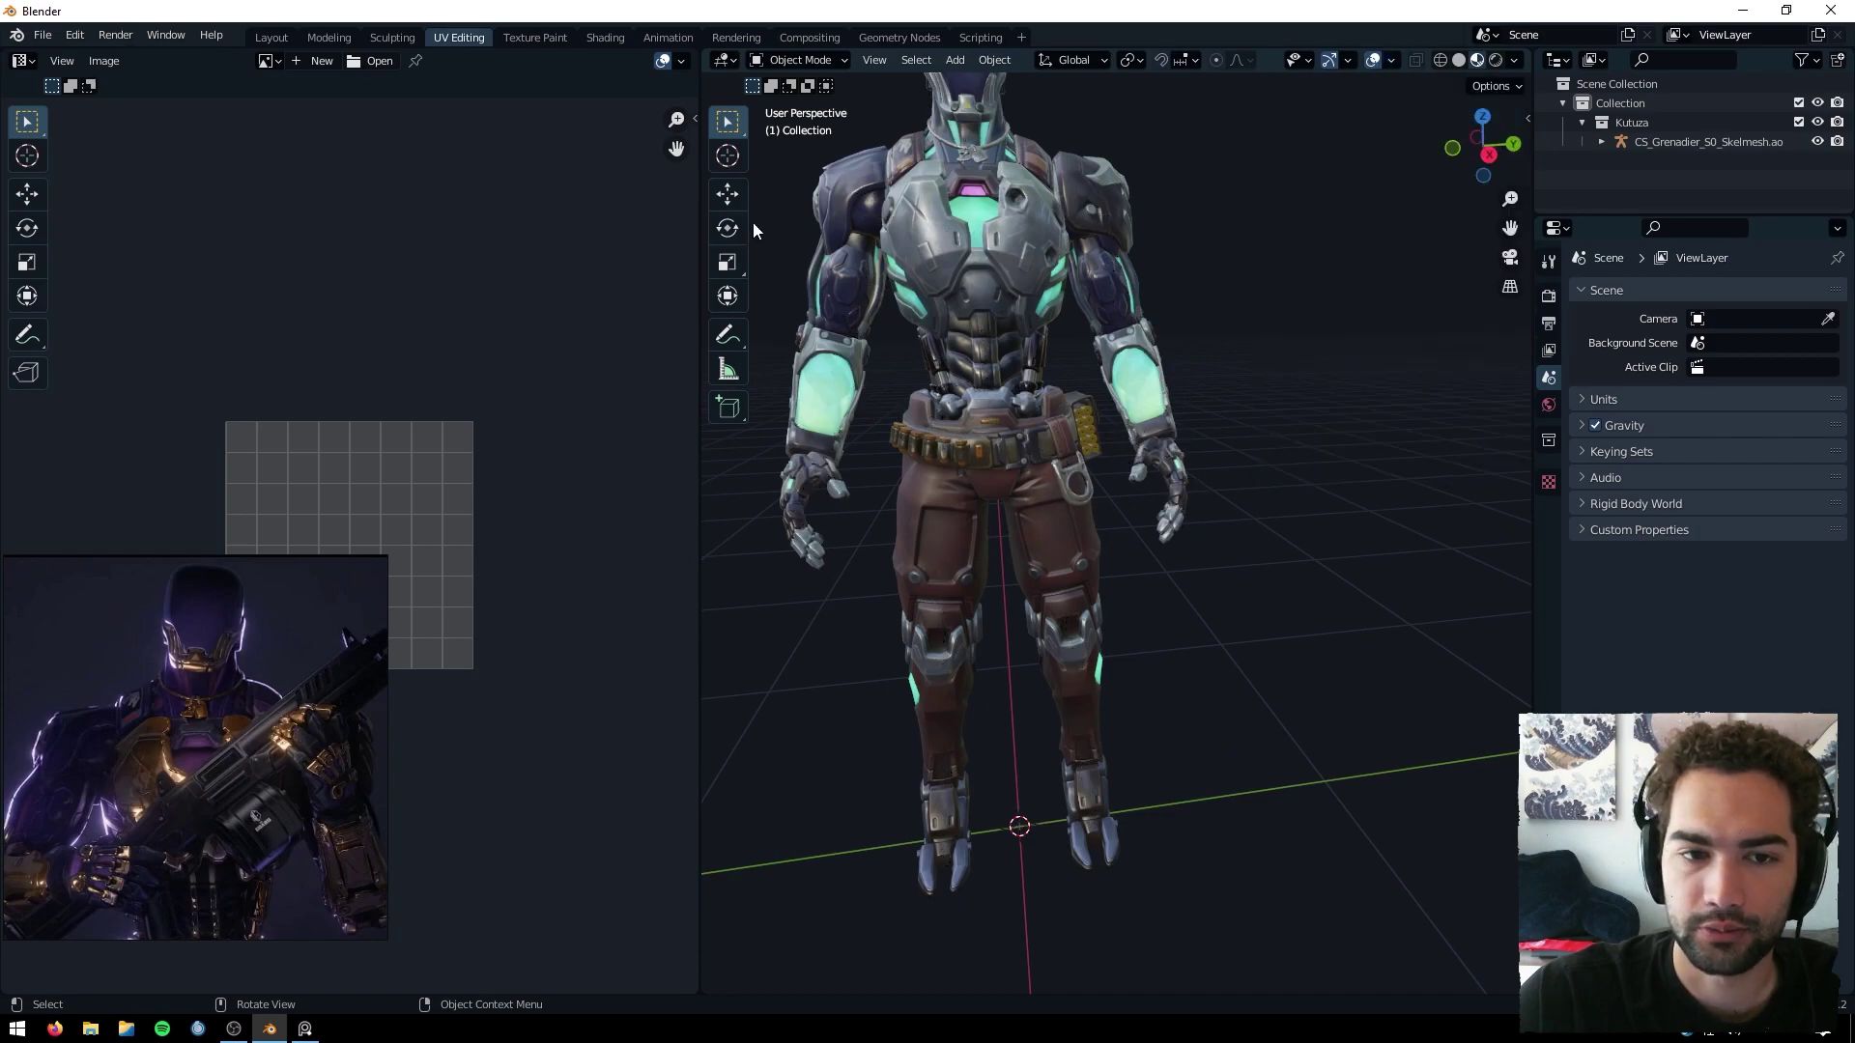
{"action": "left_click_drag", "start_coordinate": [699, 215], "coordinate": [599, 207]}
{"action": "scroll", "coordinate": [1140, 214], "scroll_direction": "up", "scroll_amount": 2}
{"action": "middle_click_drag", "start_coordinate": [1348, 92], "coordinate": [1395, 234], "text": "shift"}
{"action": "middle_click_drag", "start_coordinate": [996, 170], "coordinate": [971, 172]}
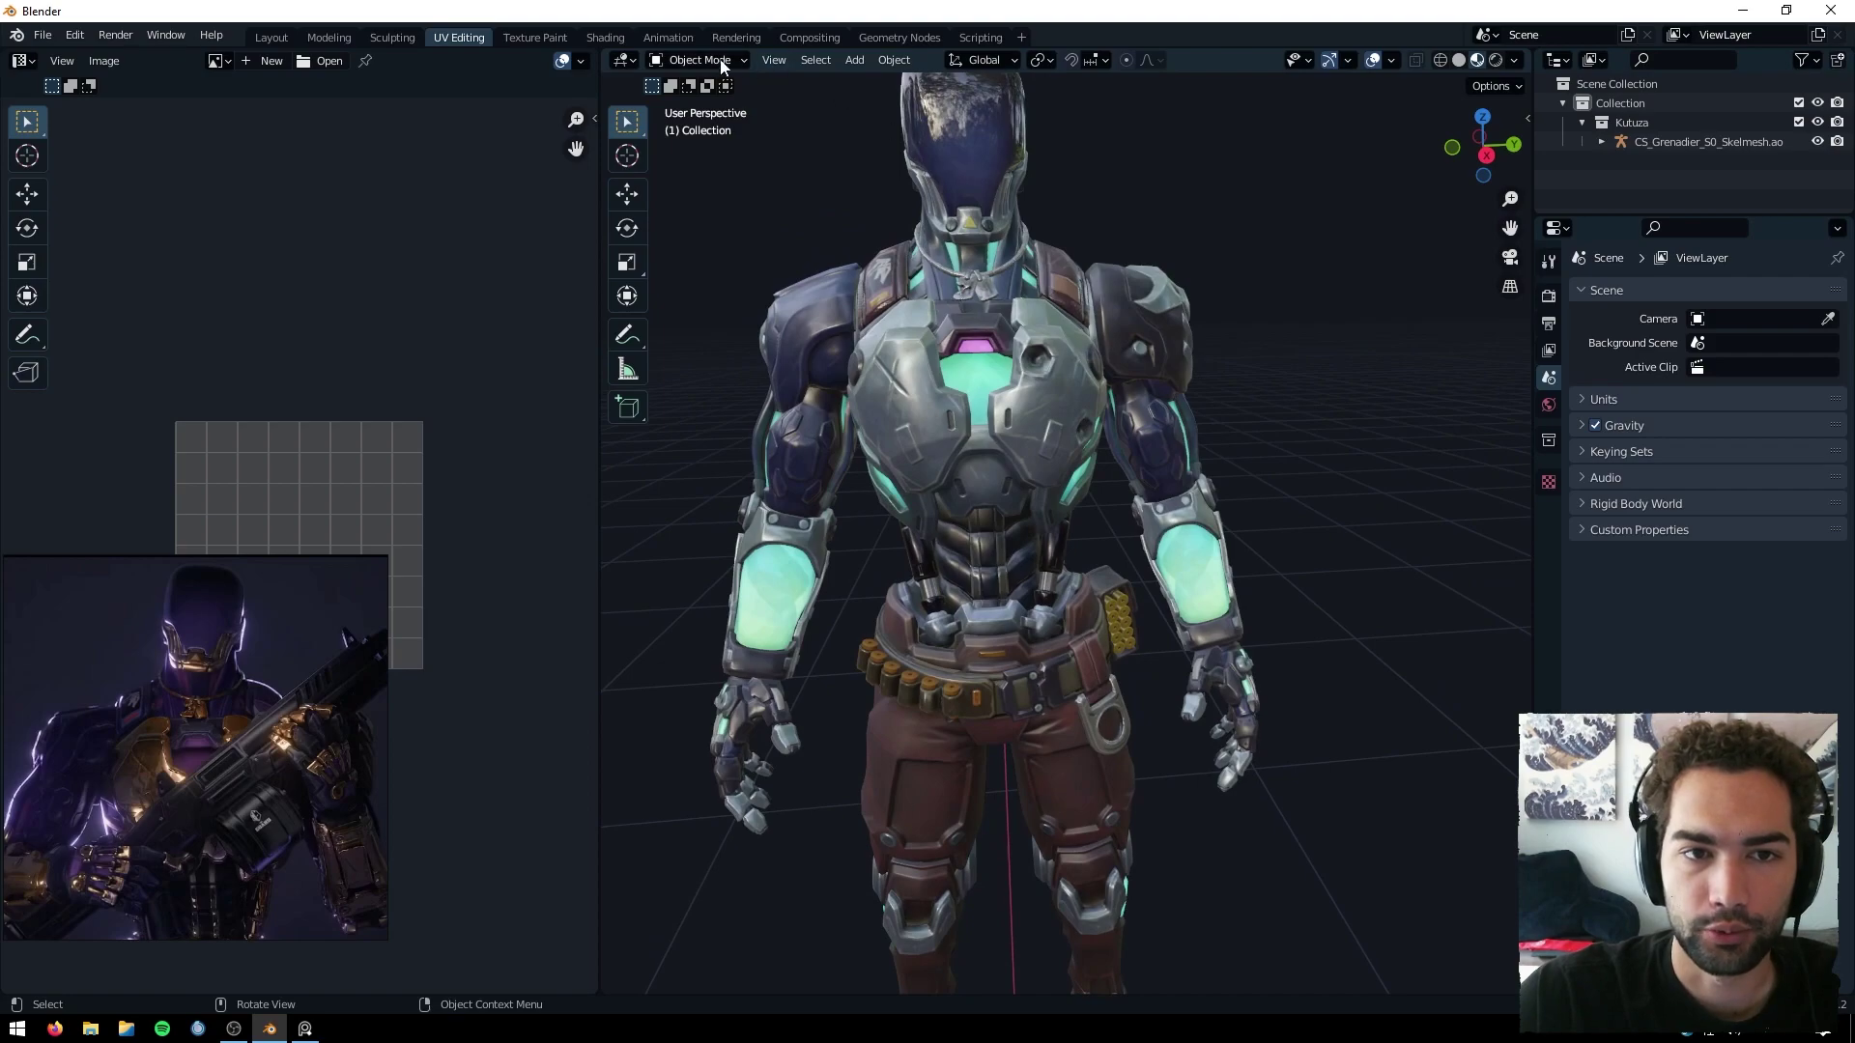
Select the character's body mesh and enter Edit Mode.
{"action": "left_click", "coordinate": [947, 188]}
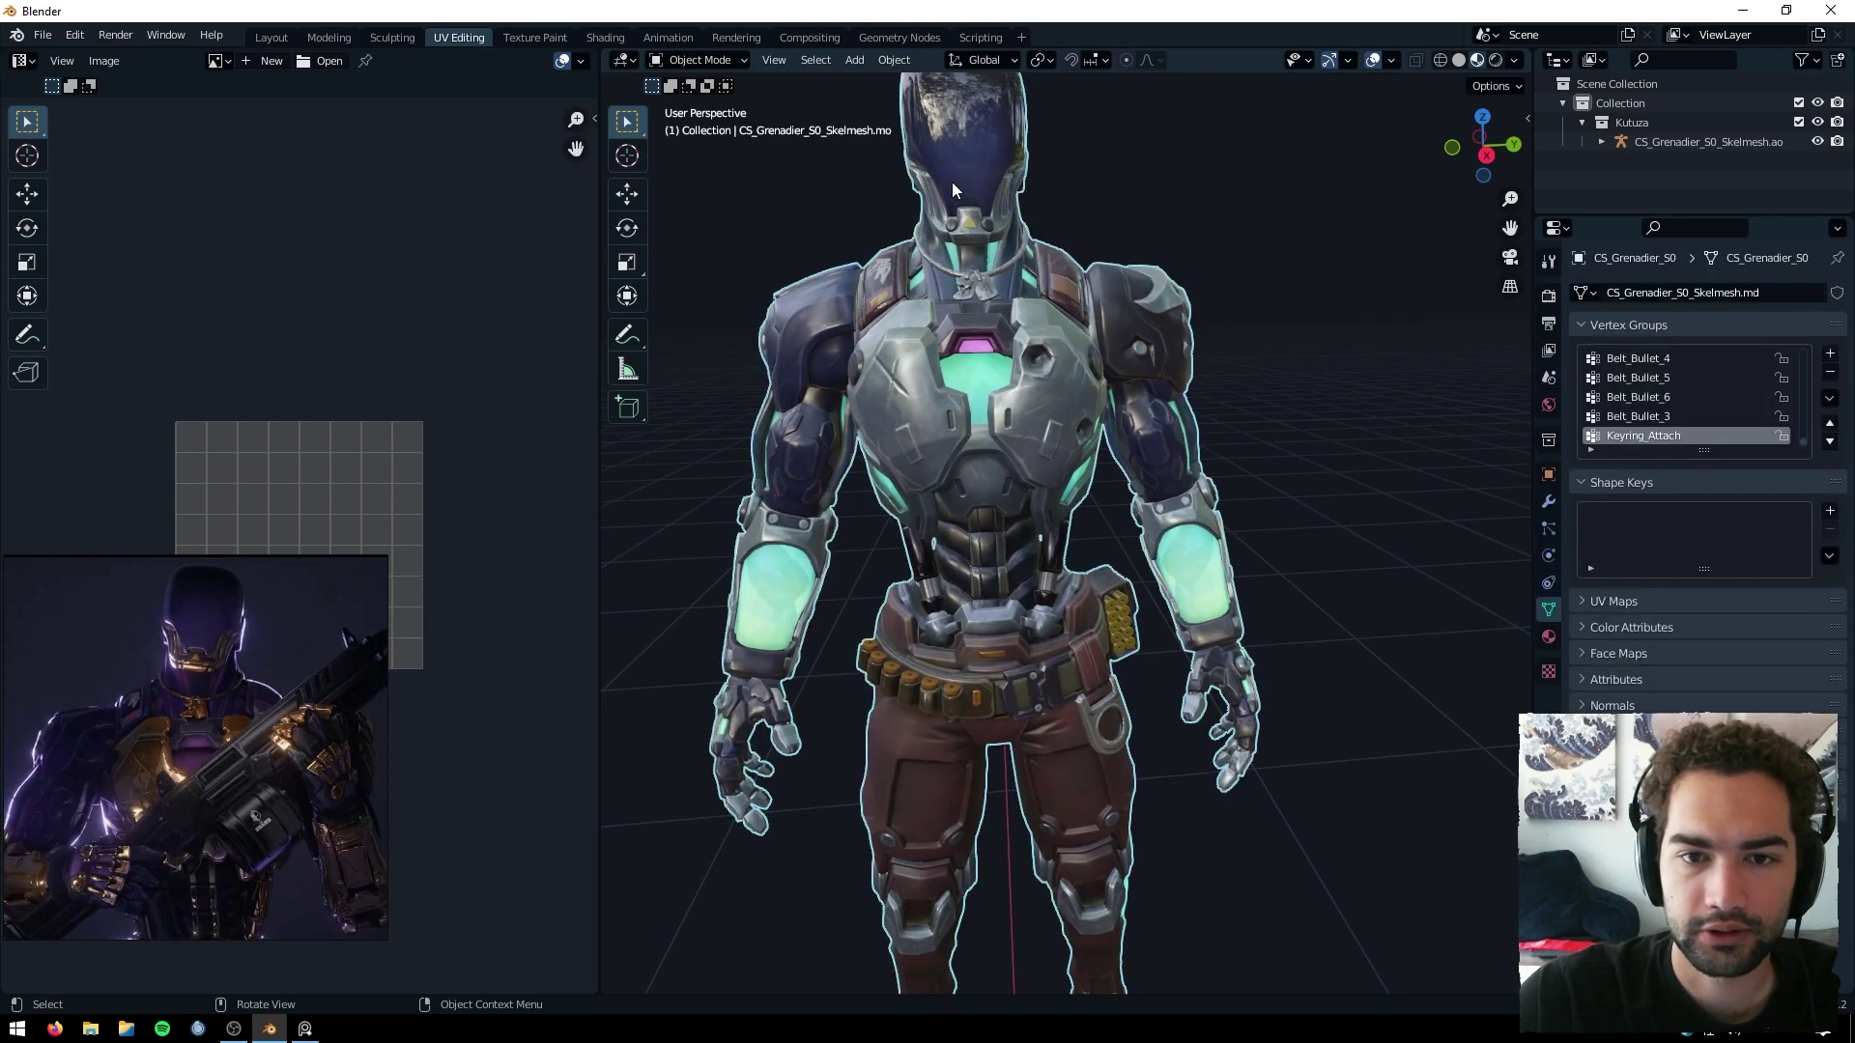
{"action": "left_click", "coordinate": [701, 60]}
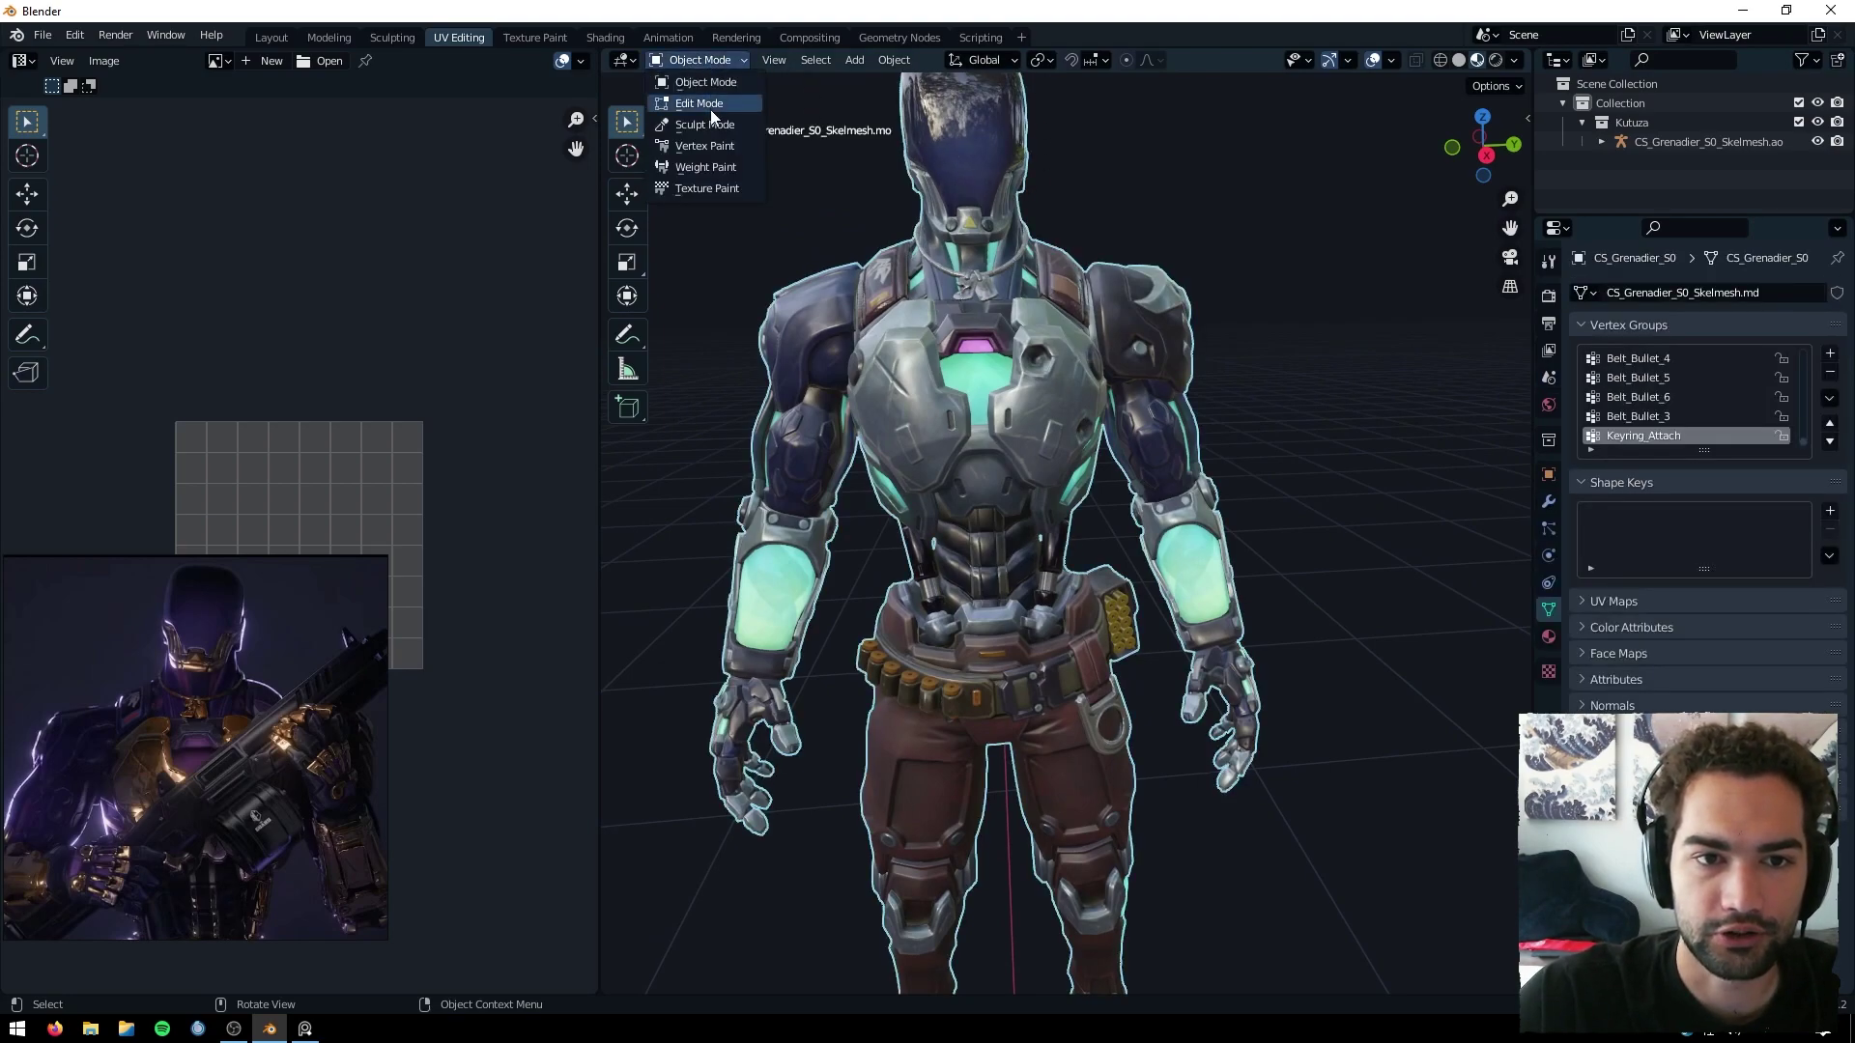
{"action": "left_click", "coordinate": [710, 104]}
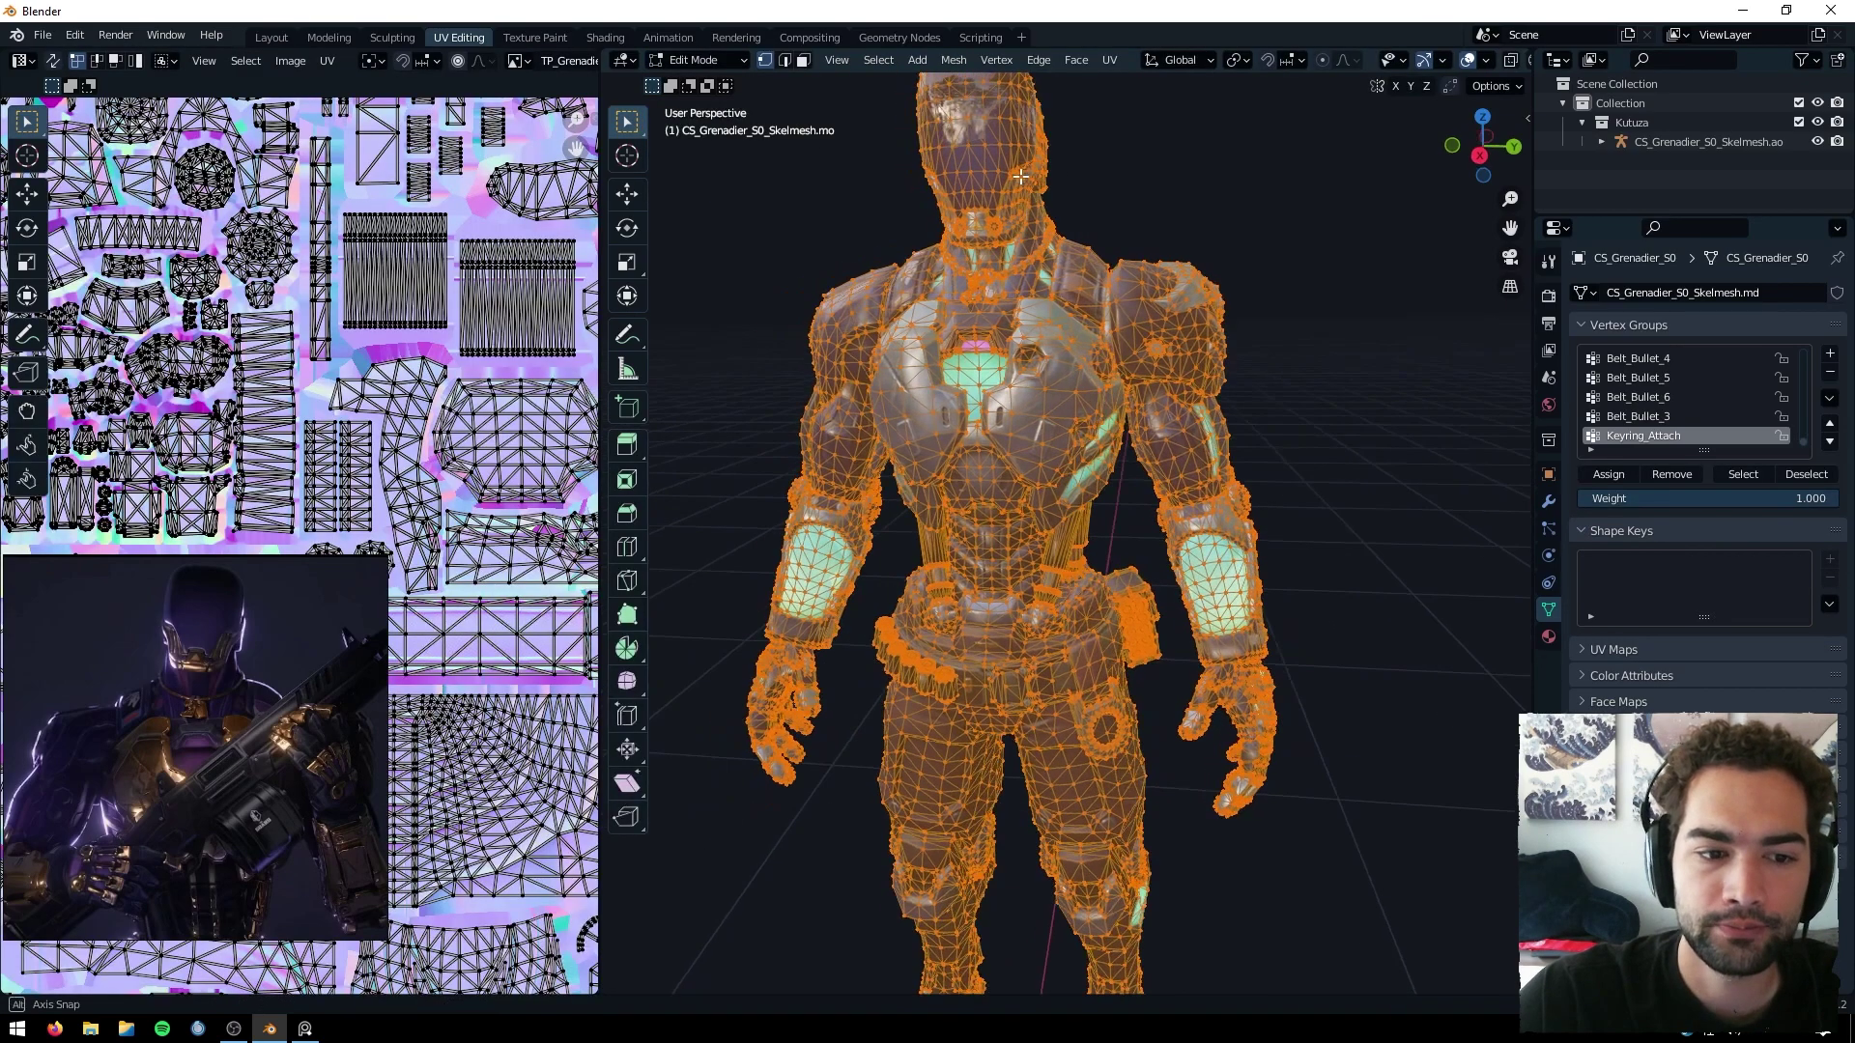
Set mesh selection to face mode and deselect all of the geometry.
{"action": "middle_click_drag", "start_coordinate": [1021, 176], "coordinate": [1014, 307]}
{"action": "scroll", "coordinate": [1012, 290], "scroll_direction": "up", "scroll_amount": 2}
{"action": "middle_click_drag", "start_coordinate": [1003, 206], "coordinate": [896, 390]}
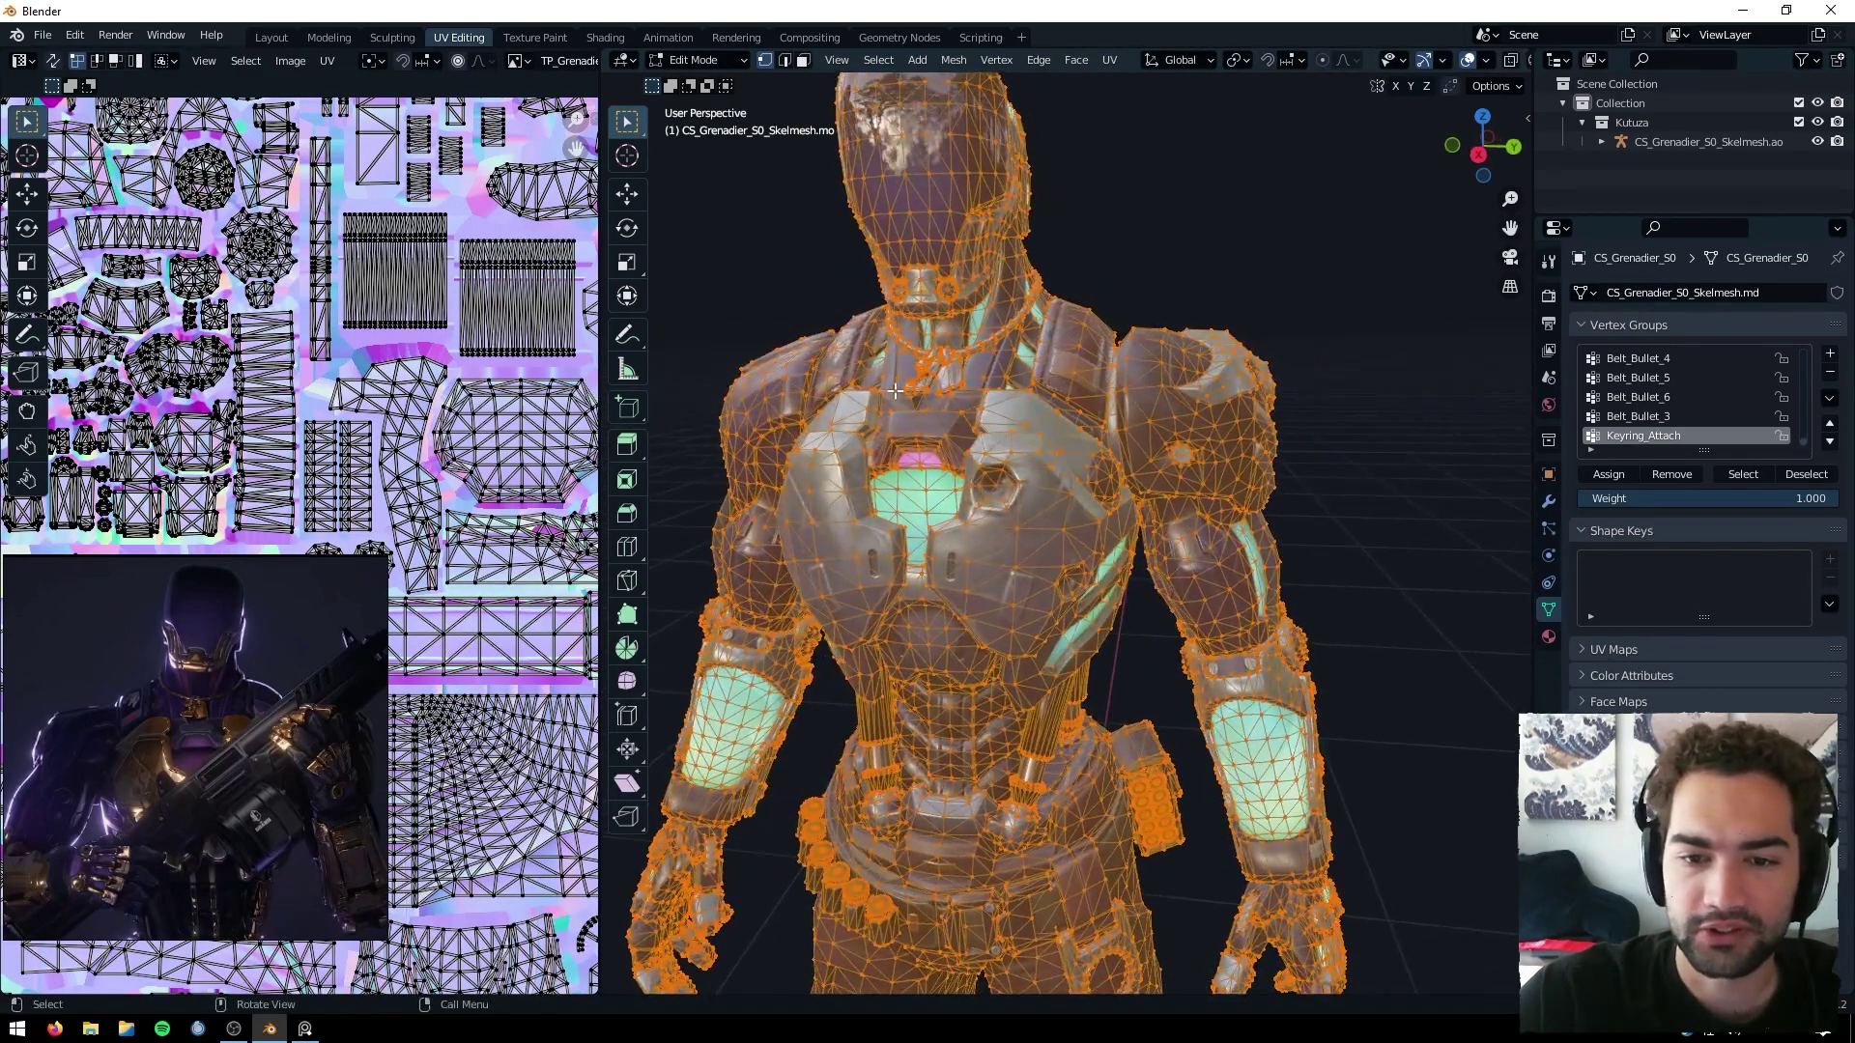
{"action": "left_click", "coordinate": [802, 61]}
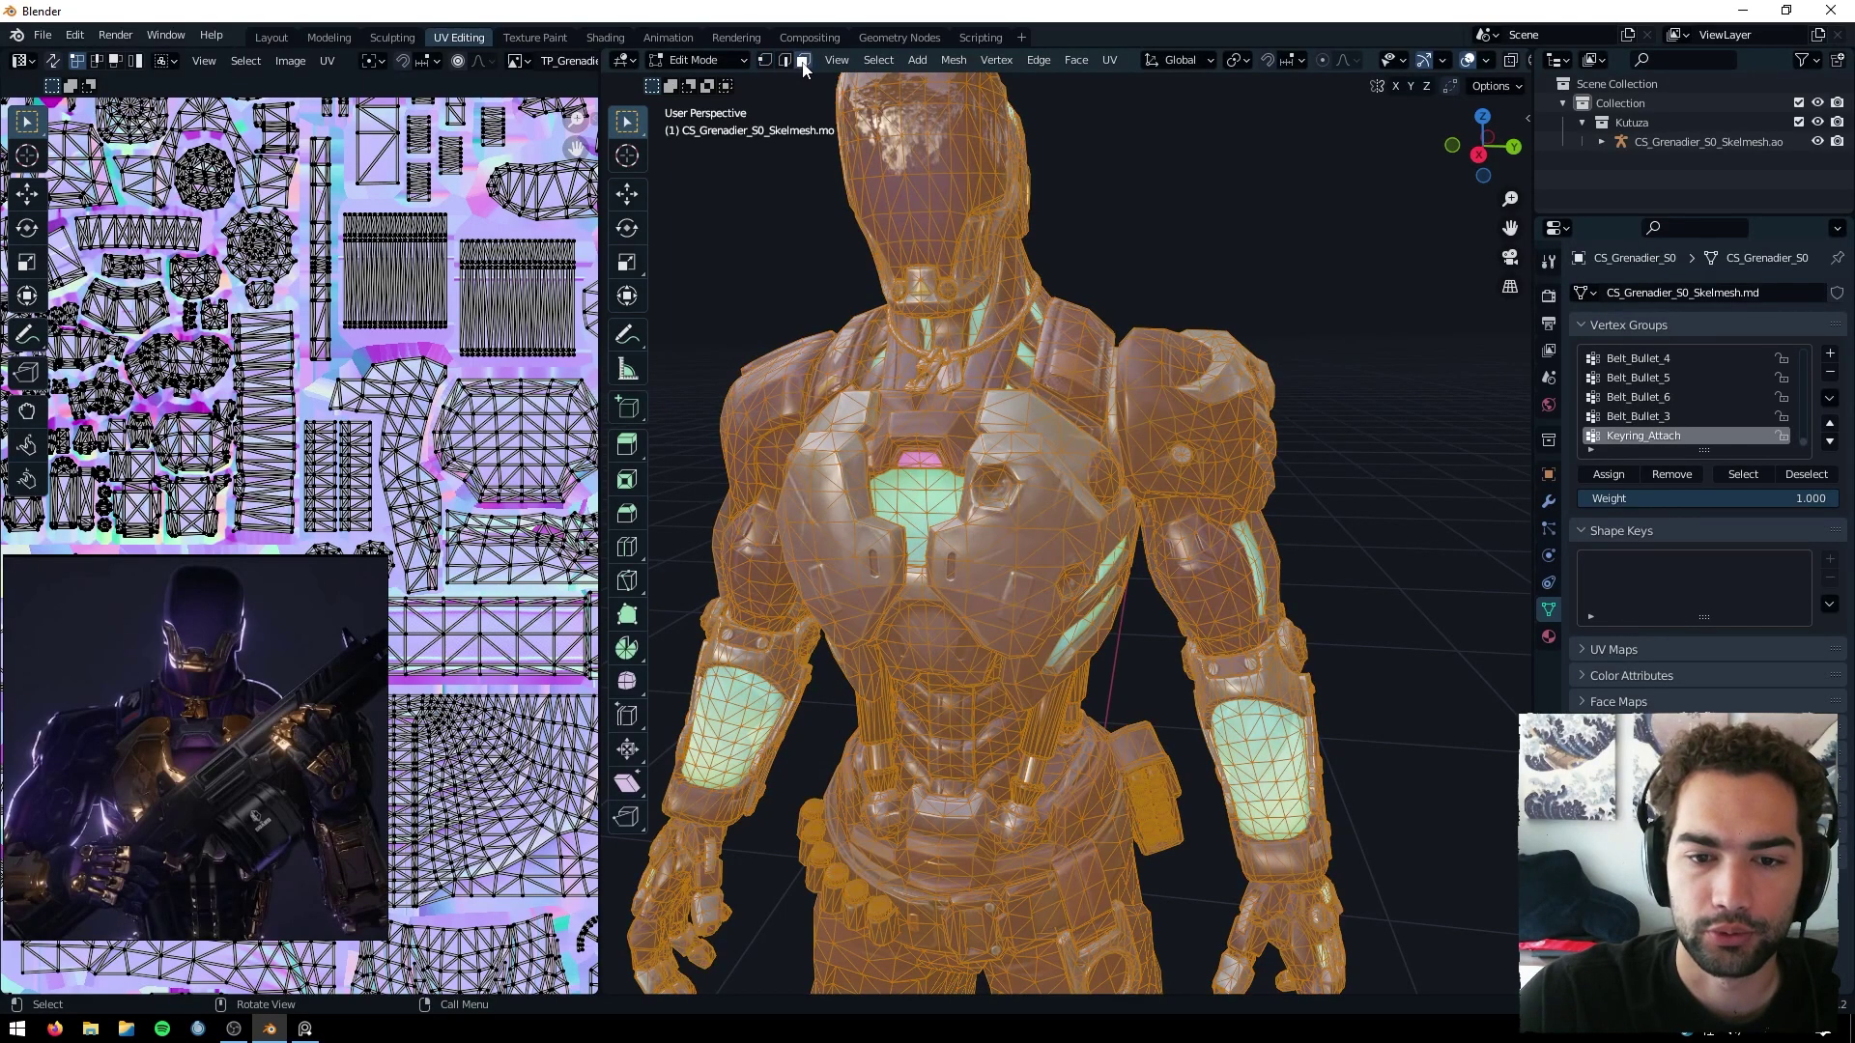
{"action": "left_click", "coordinate": [1300, 227]}
Select the linked faces of the chest plate on the character's right side and examine its UV island.
{"action": "middle_click_drag", "start_coordinate": [856, 454], "coordinate": [947, 456]}
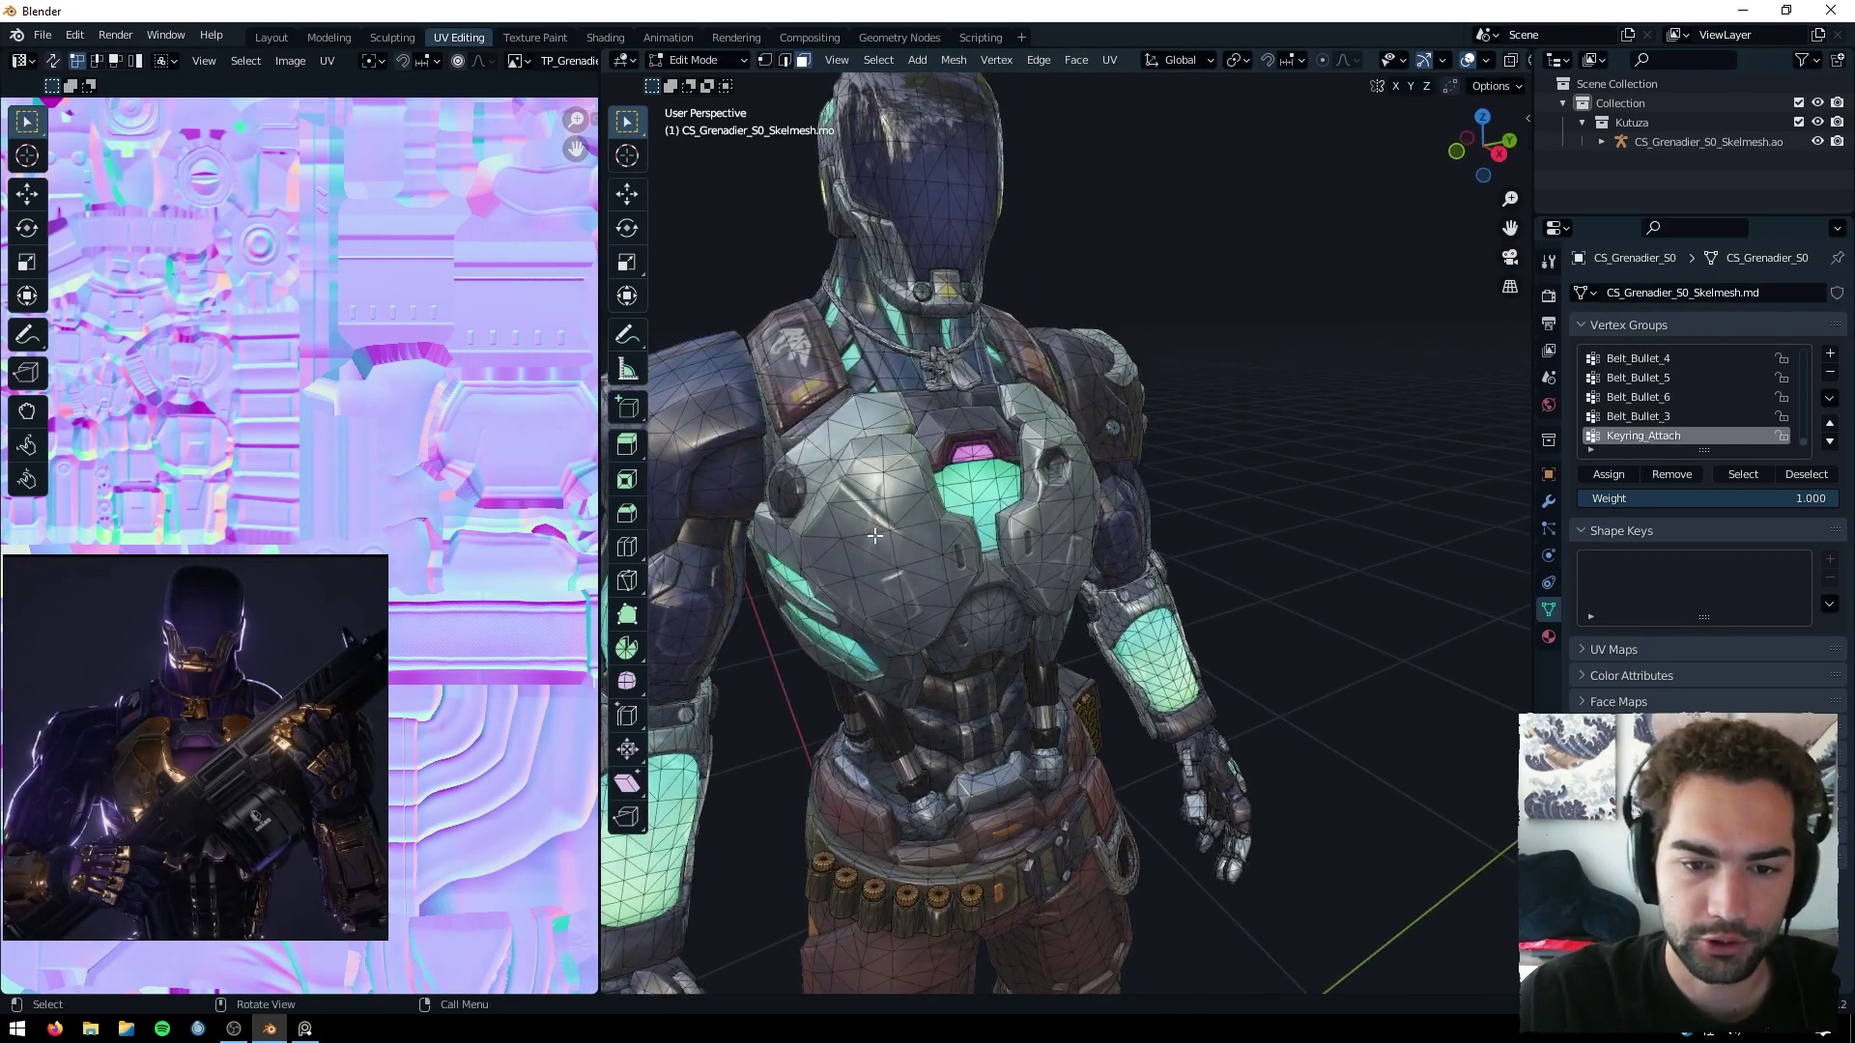
{"action": "middle_click_drag", "start_coordinate": [876, 536], "coordinate": [734, 551]}
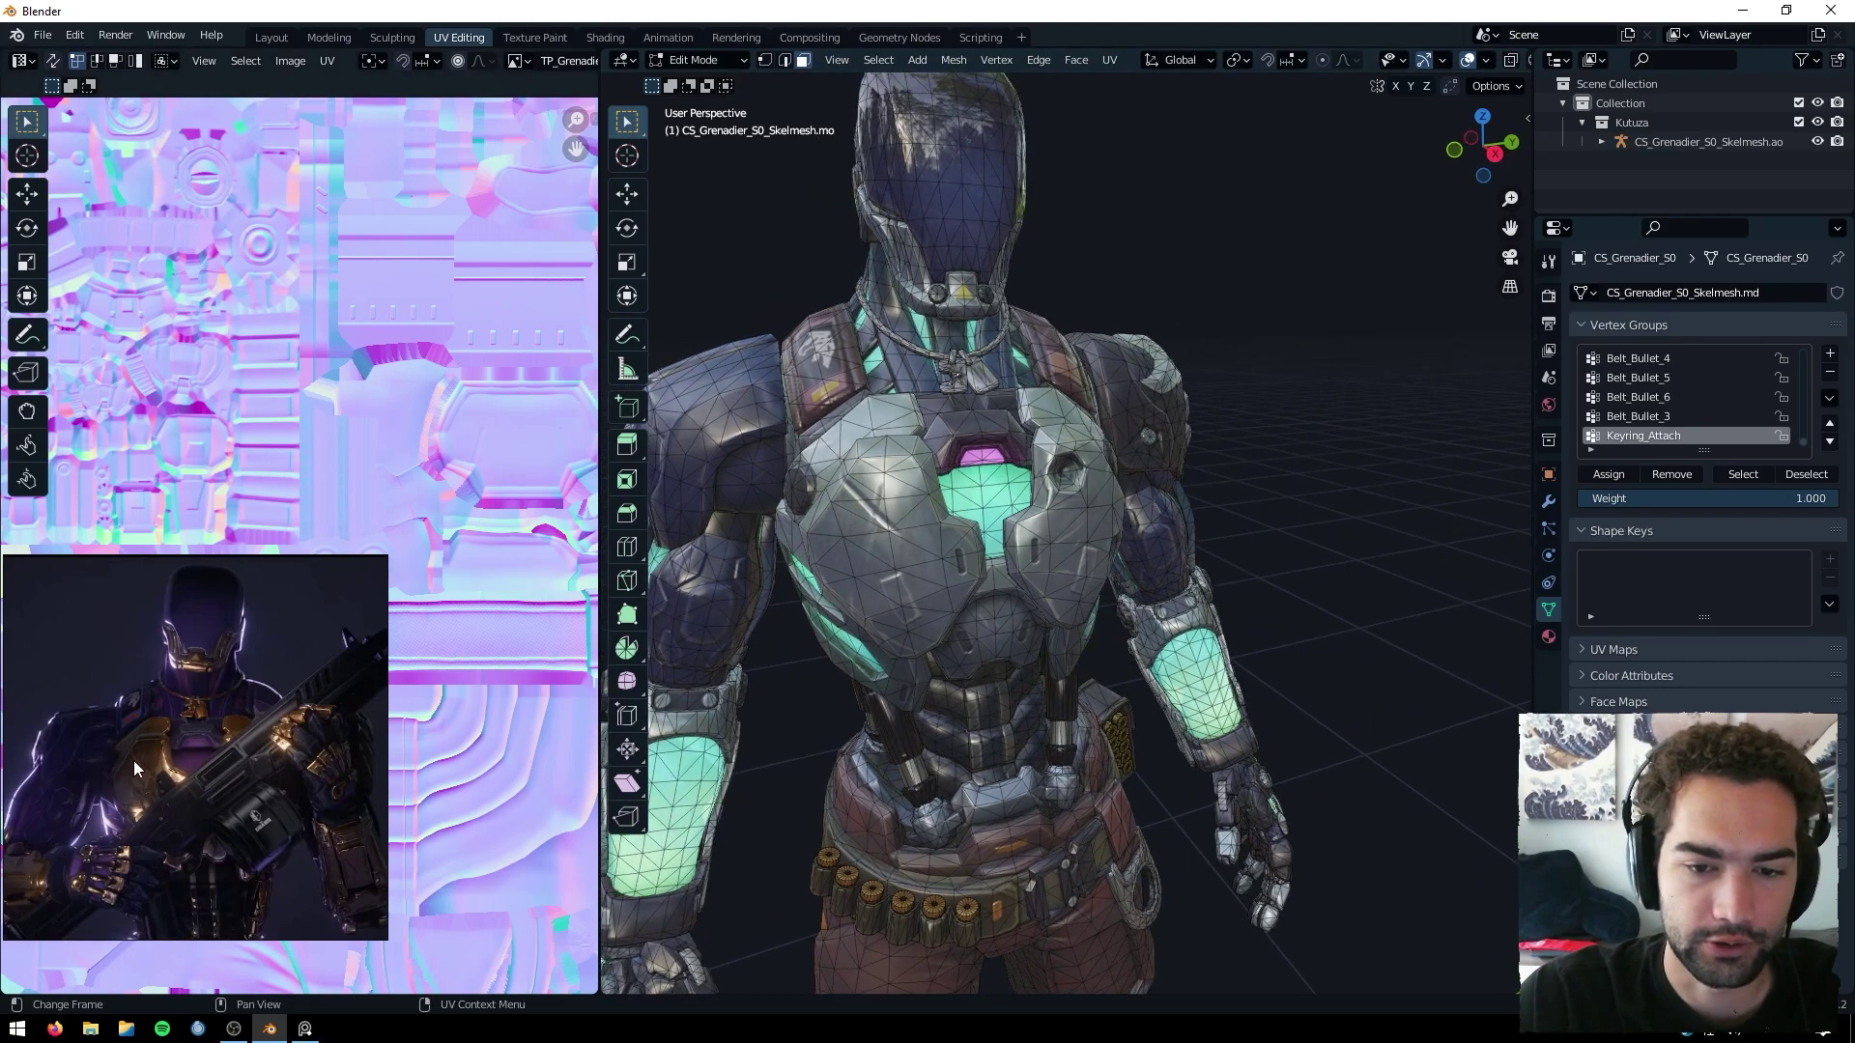
{"action": "middle_click_drag", "start_coordinate": [976, 527], "coordinate": [945, 523]}
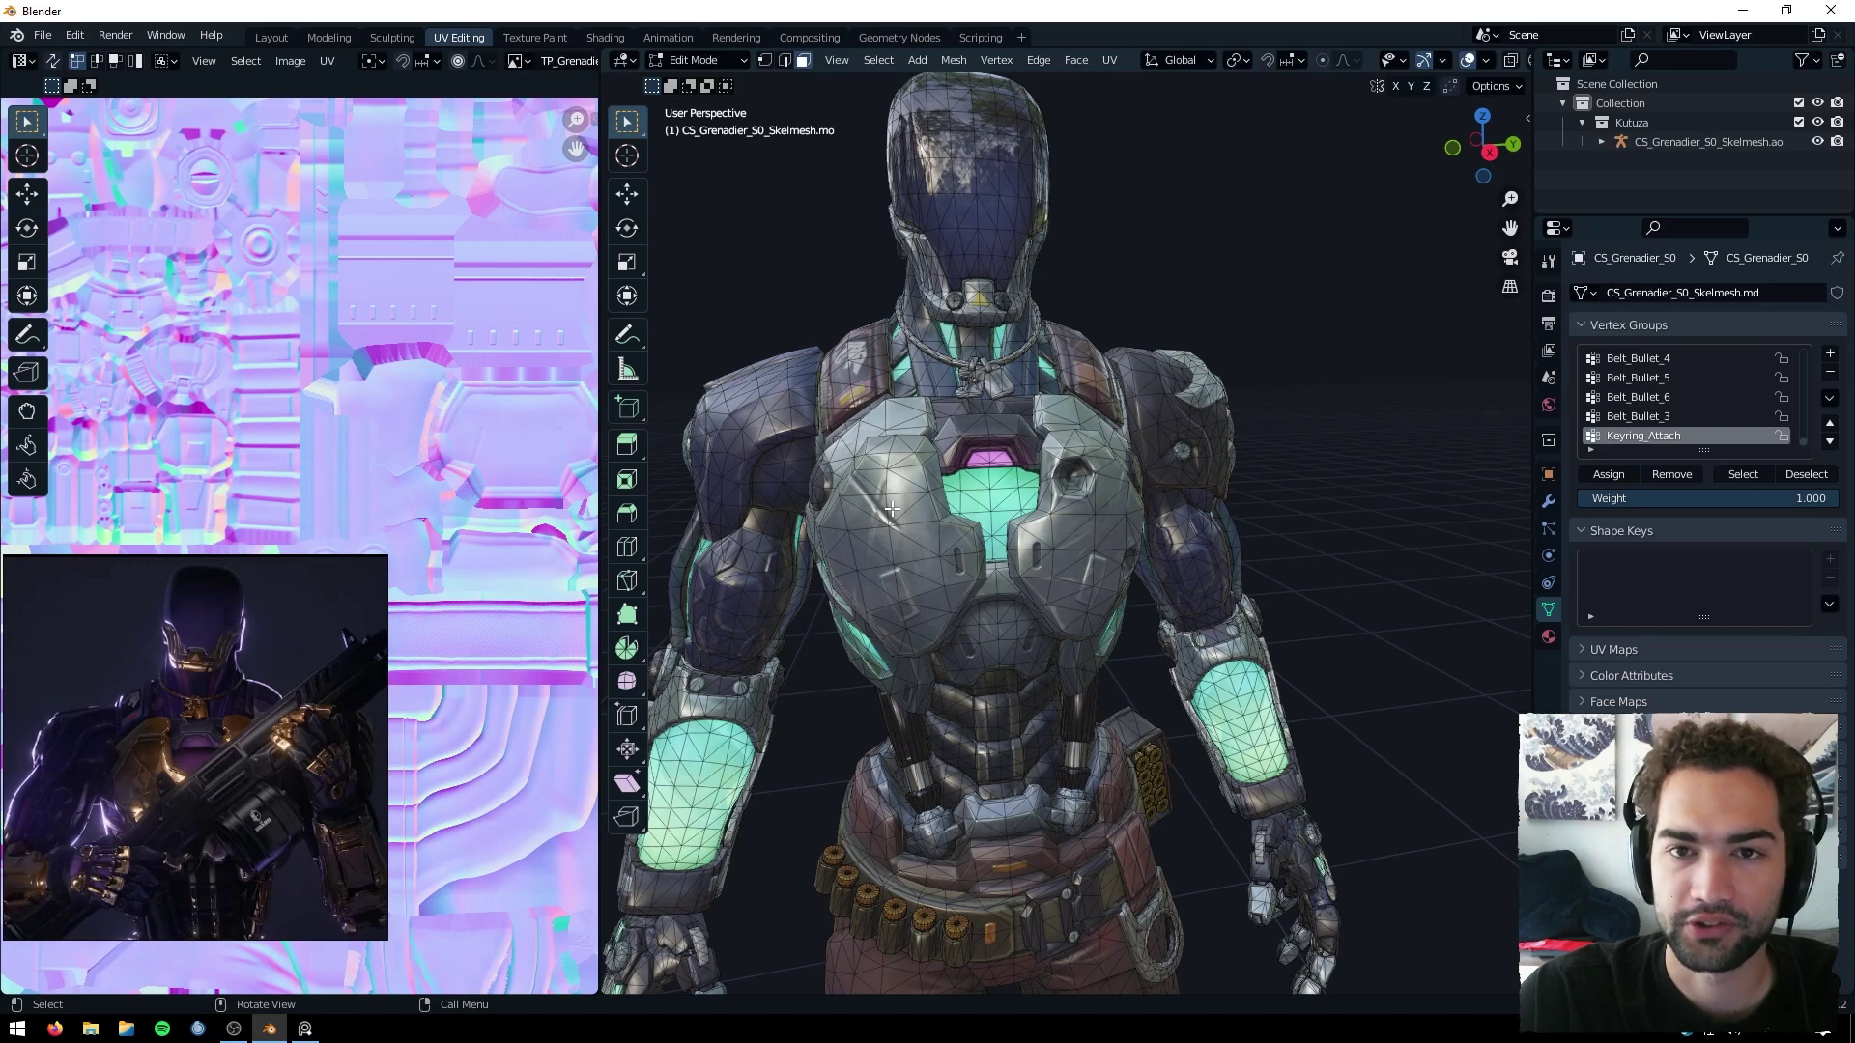
{"action": "key", "text": "l"}
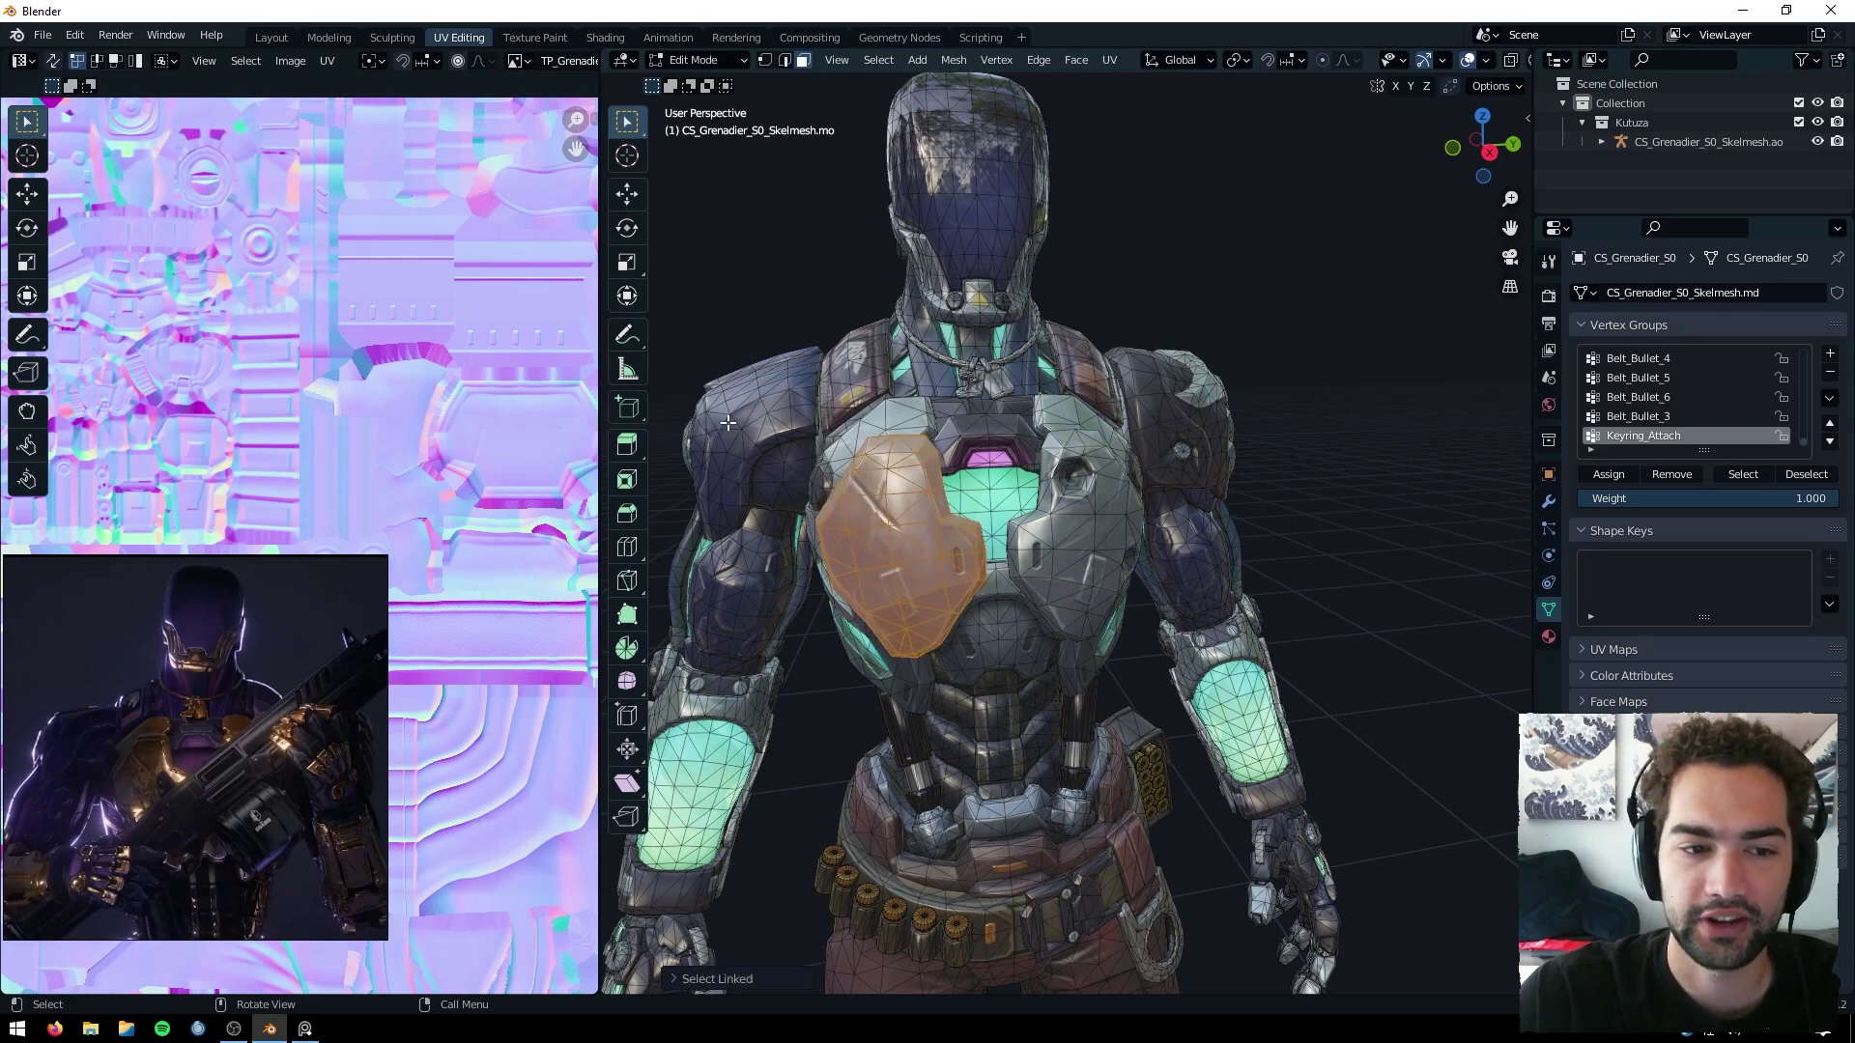
{"action": "middle_click_drag", "start_coordinate": [440, 253], "coordinate": [222, 415]}
{"action": "middle_click_drag", "start_coordinate": [483, 299], "coordinate": [422, 633]}
{"action": "scroll", "coordinate": [279, 528], "scroll_direction": "down", "scroll_amount": 1}
{"action": "scroll", "coordinate": [425, 551], "scroll_direction": "up", "scroll_amount": 1}
{"action": "middle_click_drag", "start_coordinate": [452, 360], "coordinate": [402, 368]}
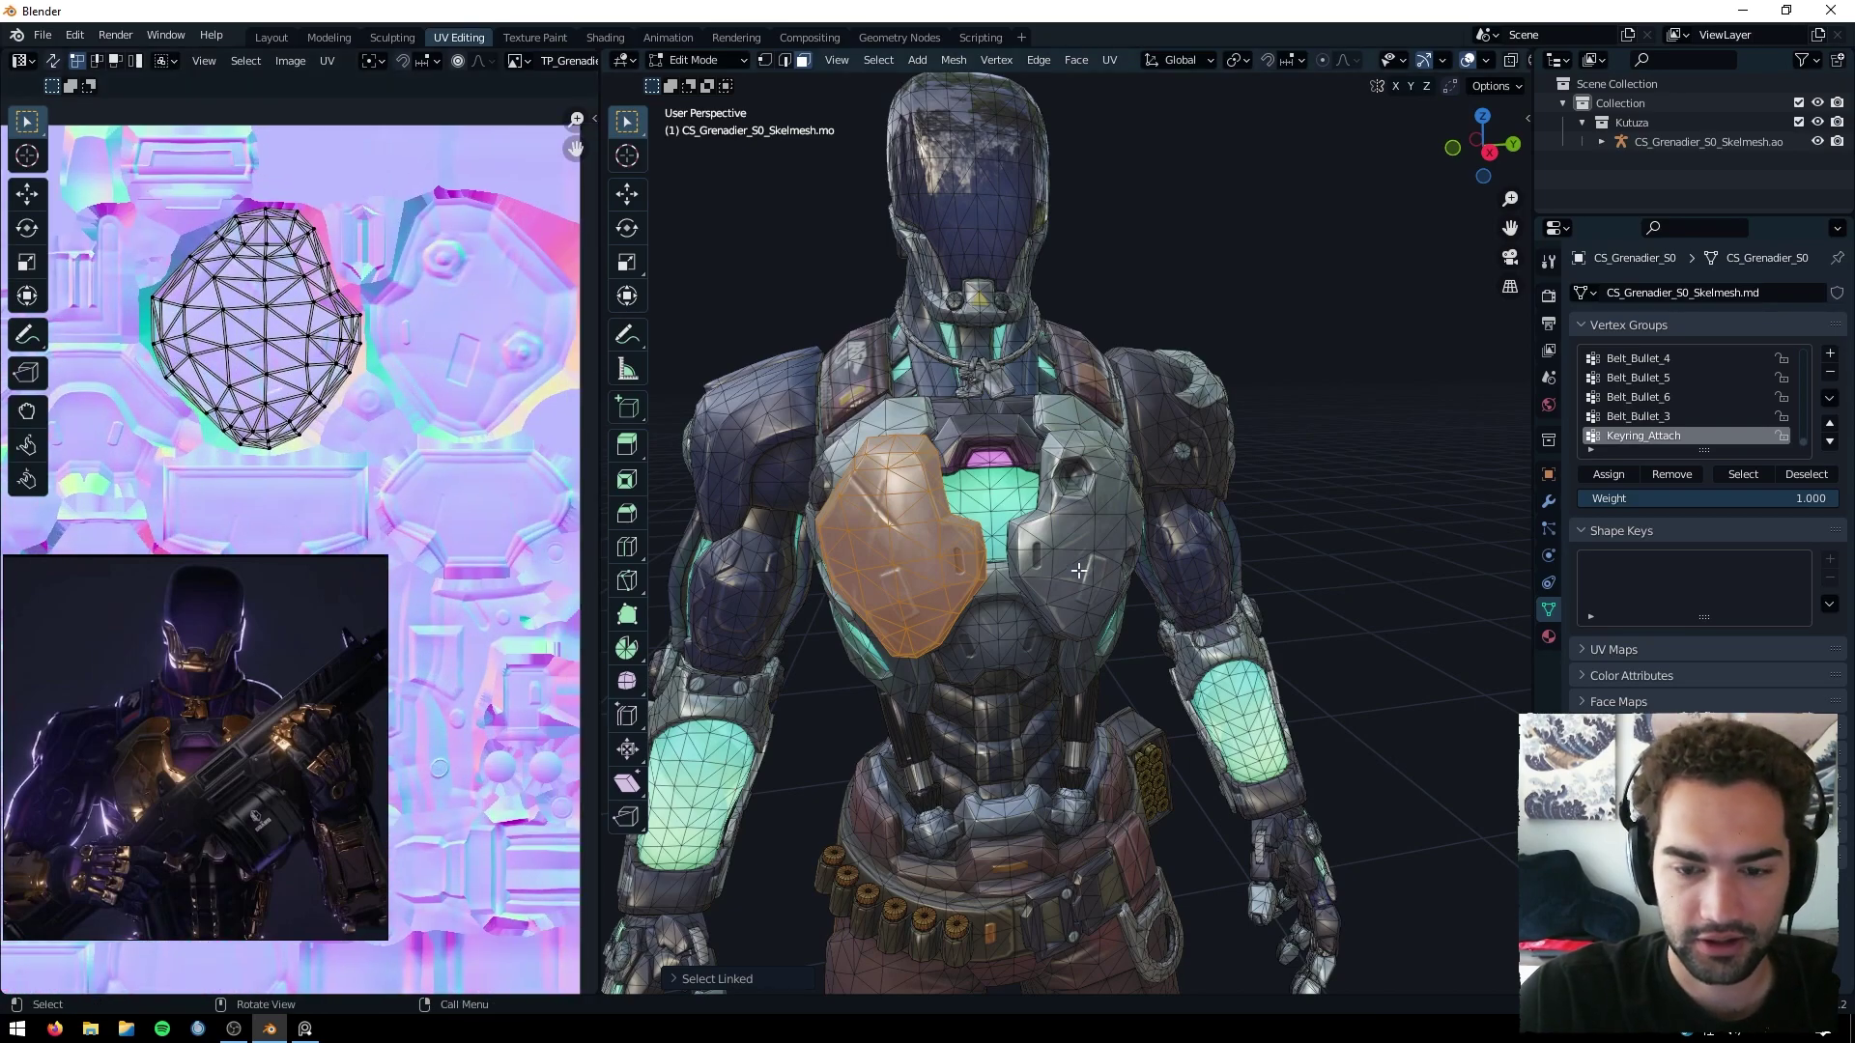
Add the opposite chest plate plus both plates' upper and side pieces to the linked selection.
{"action": "key", "text": "l"}
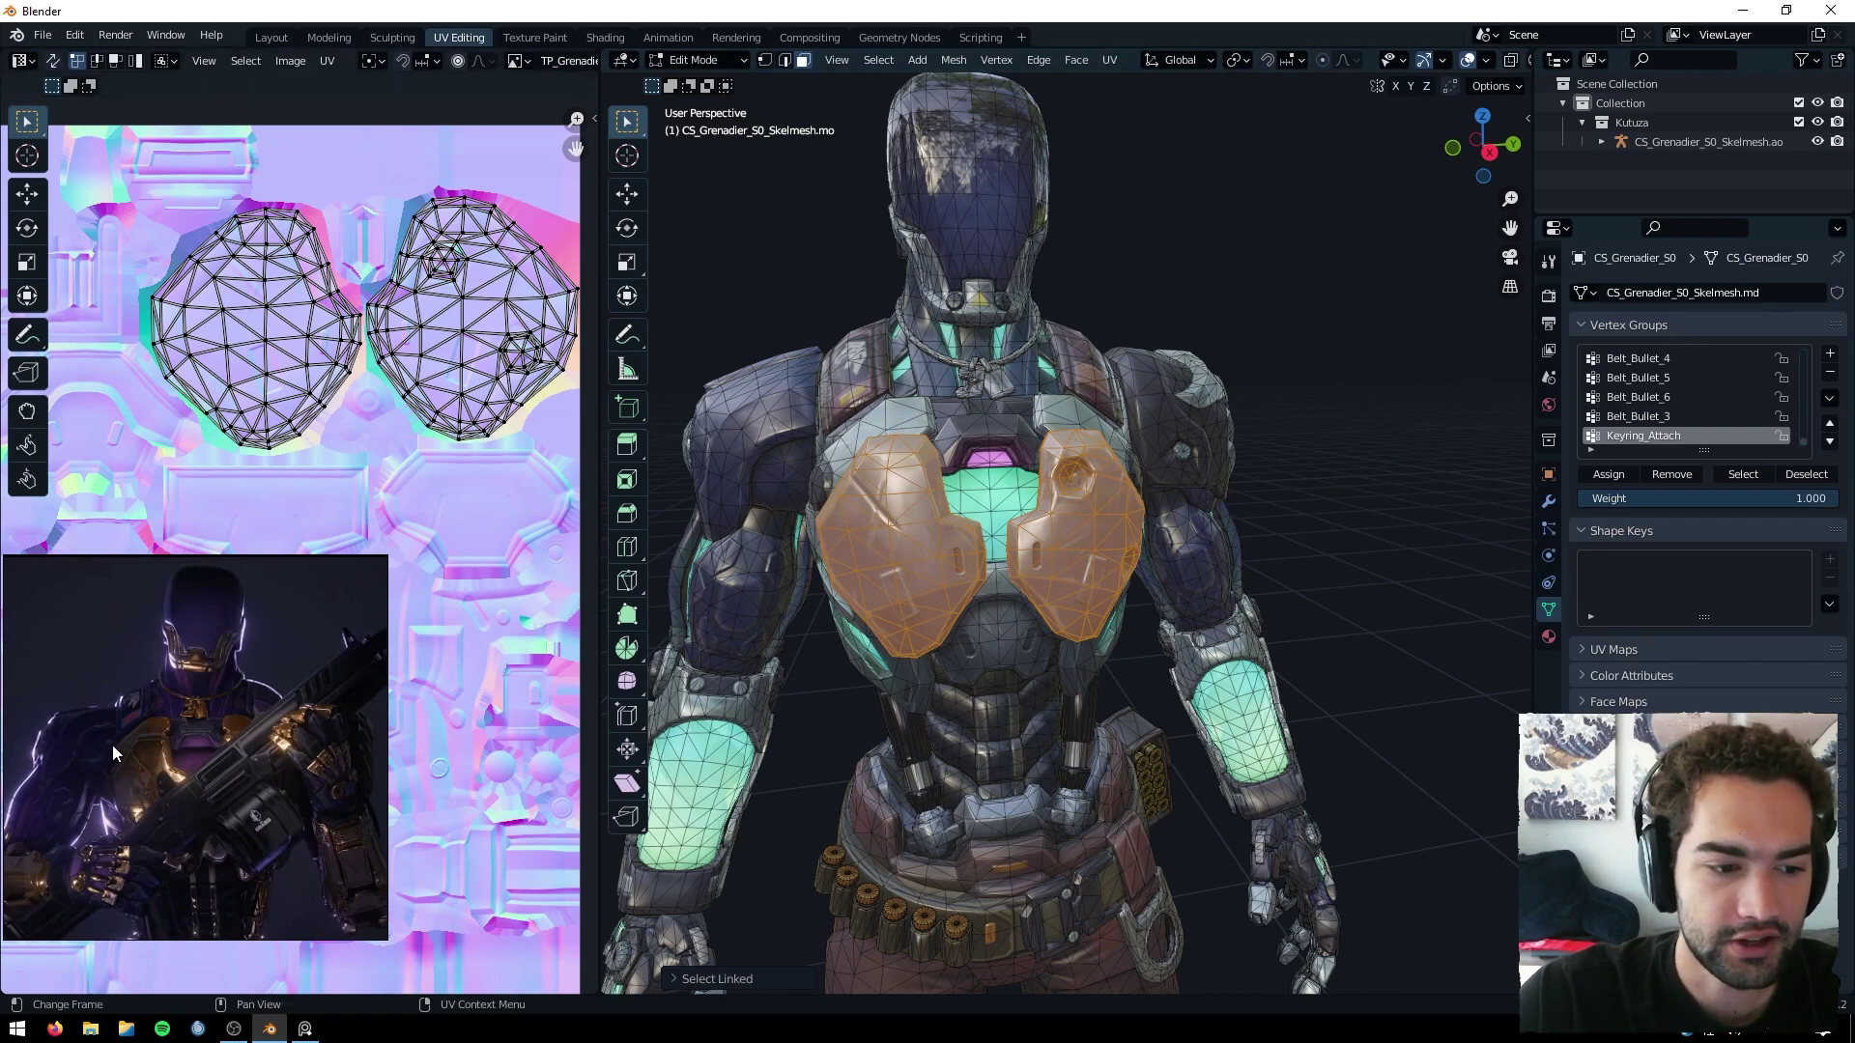
{"action": "key", "text": "l"}
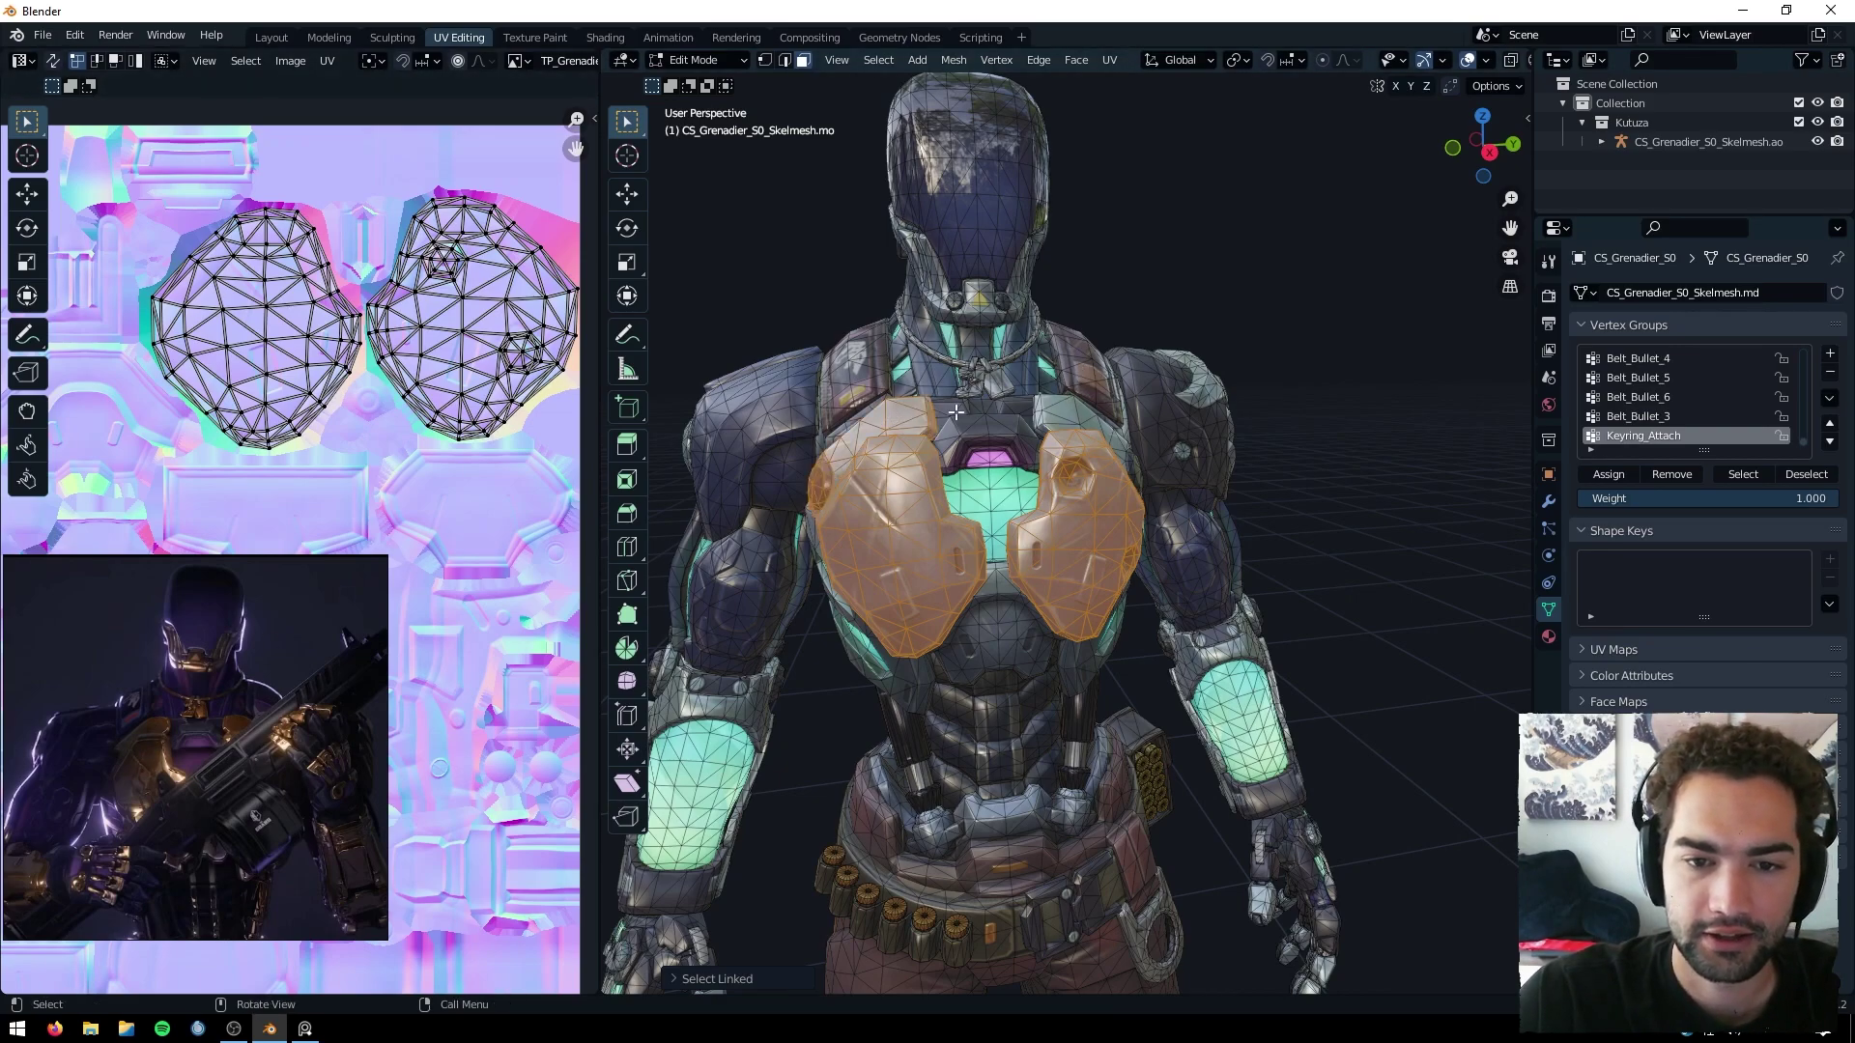
{"action": "key", "text": "l"}
Add the neck cord and its hanging pendants to the linked selection.
{"action": "scroll", "coordinate": [1014, 376], "scroll_direction": "up", "scroll_amount": 3}
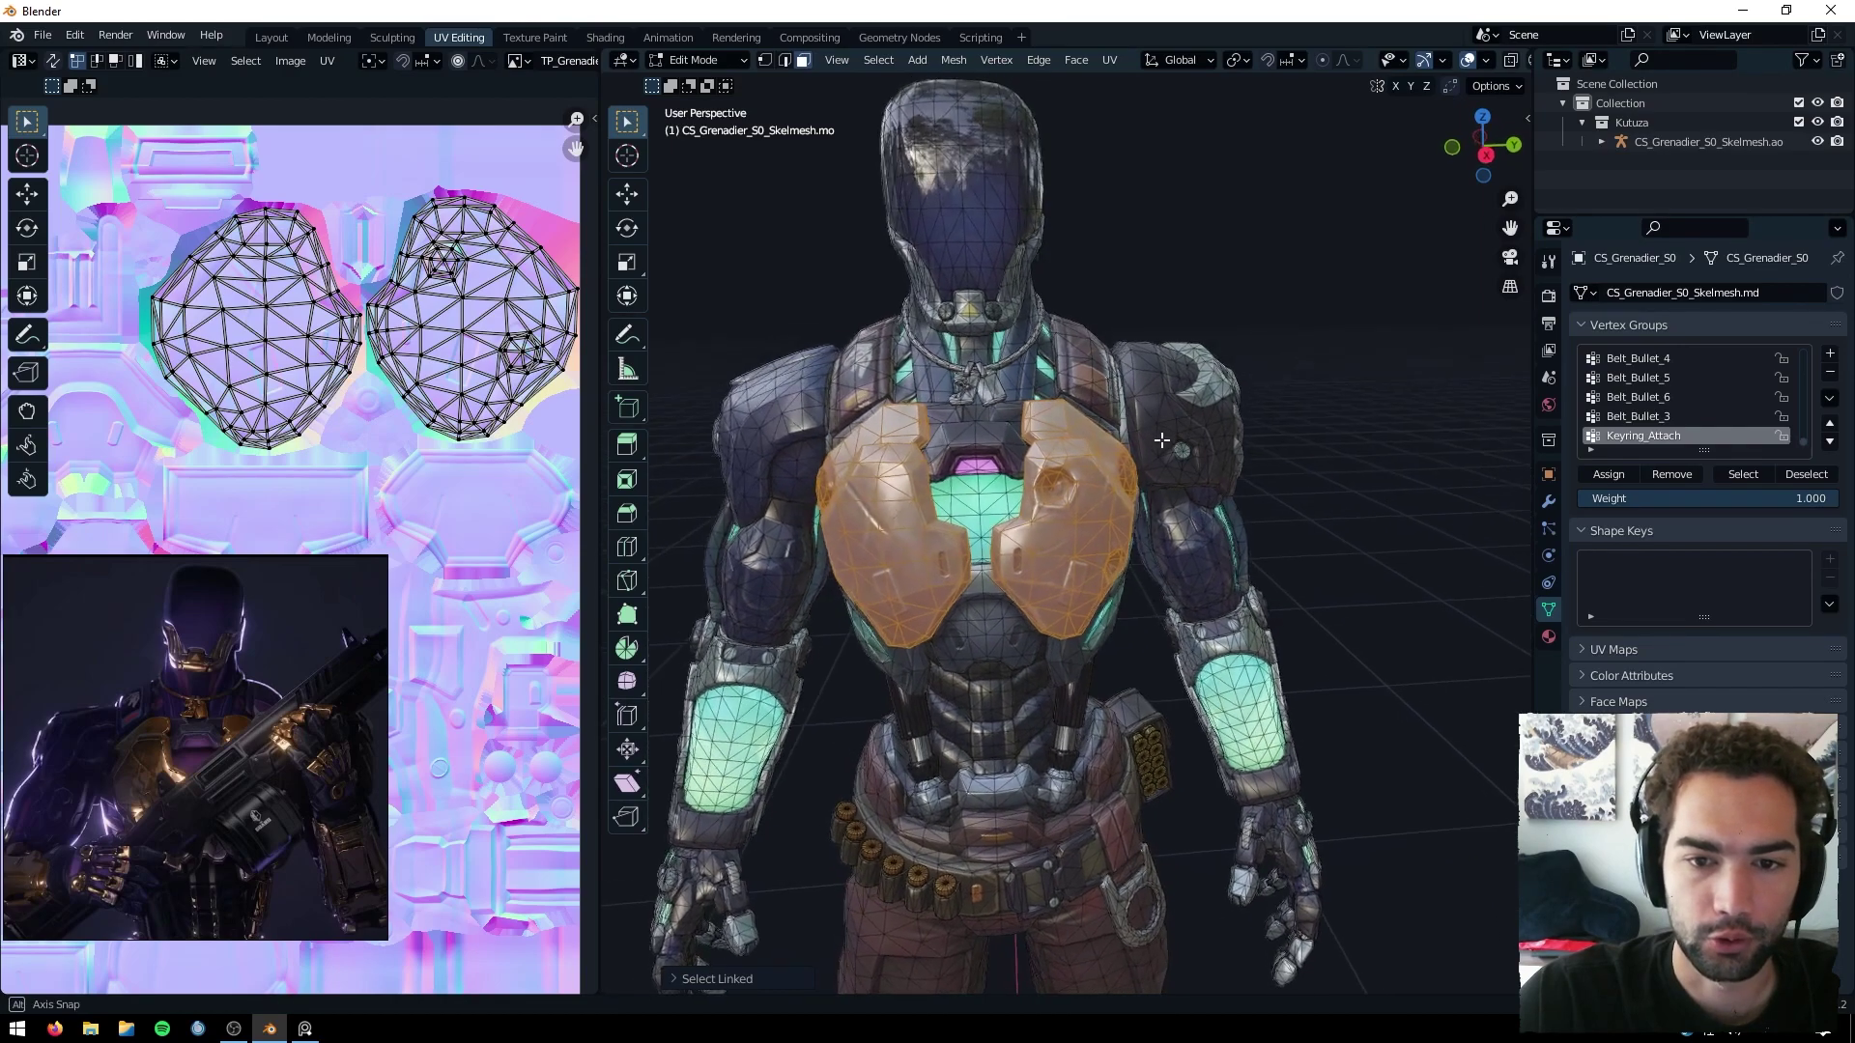
{"action": "key", "text": "l"}
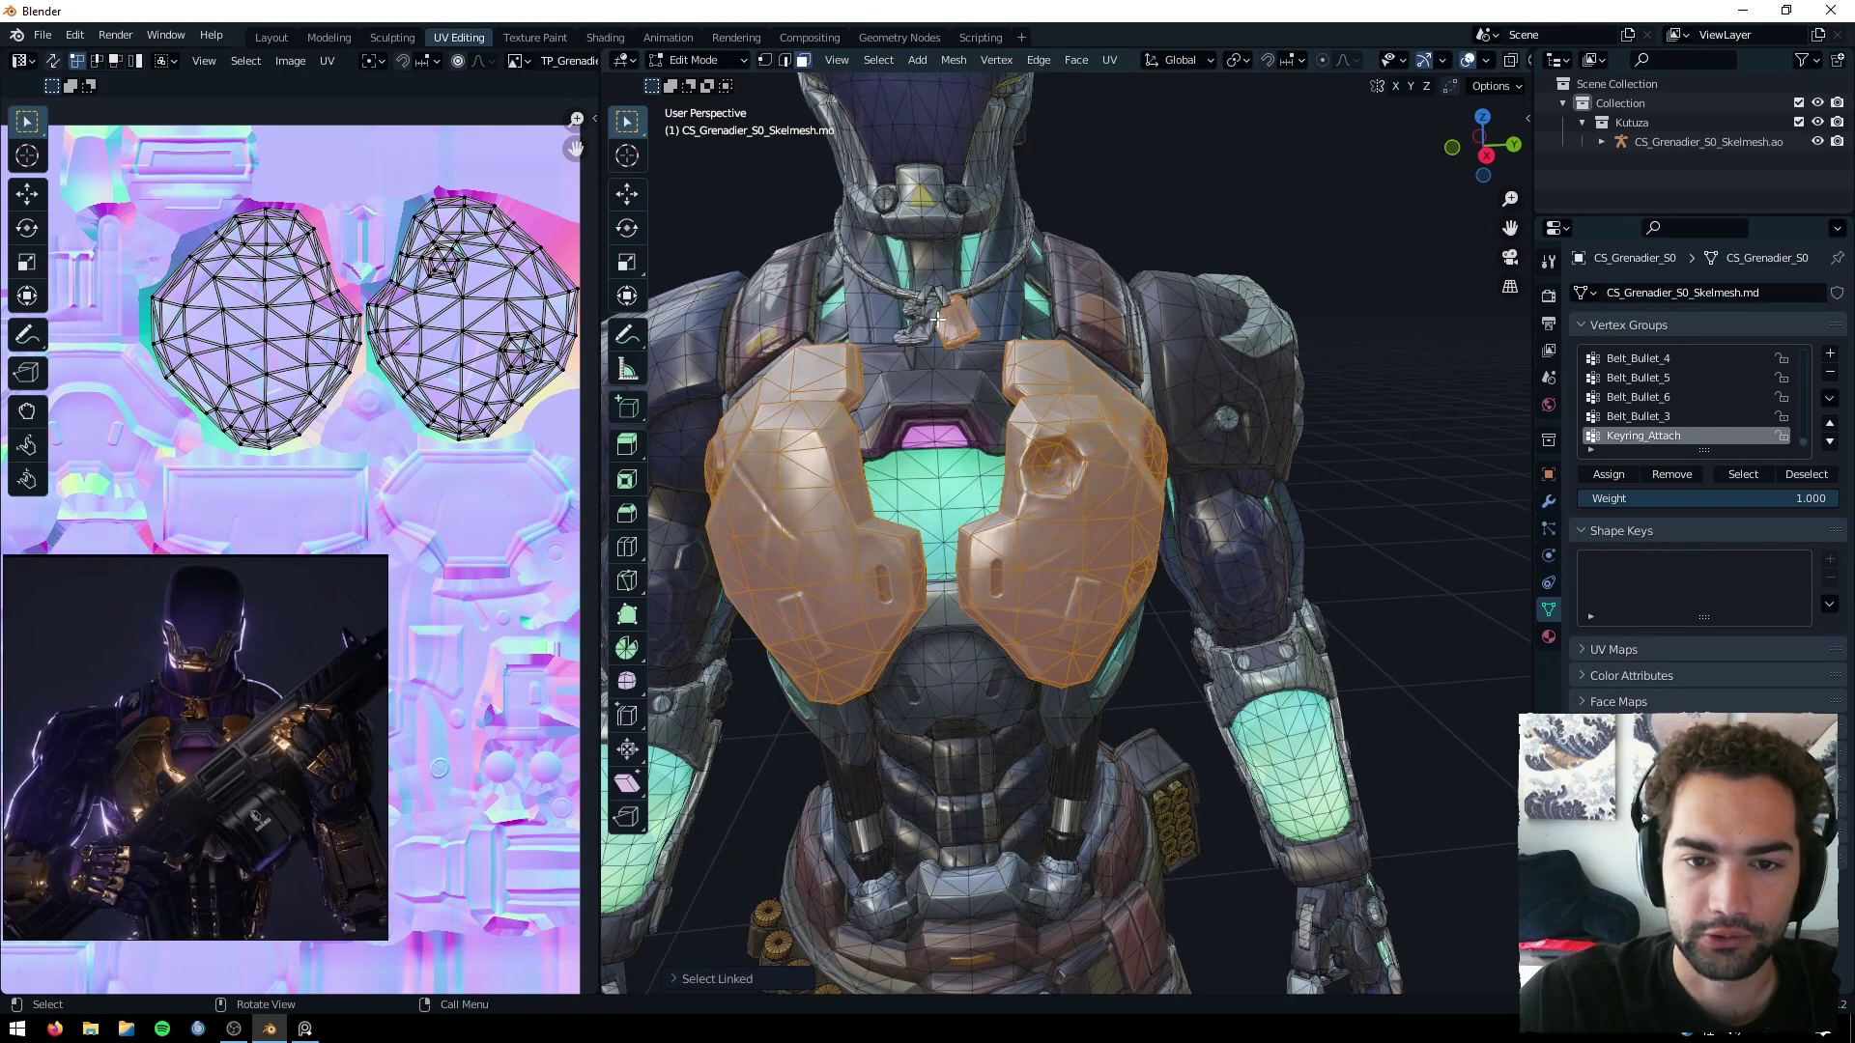
{"action": "key", "text": "l"}
{"action": "key", "text": "l"}
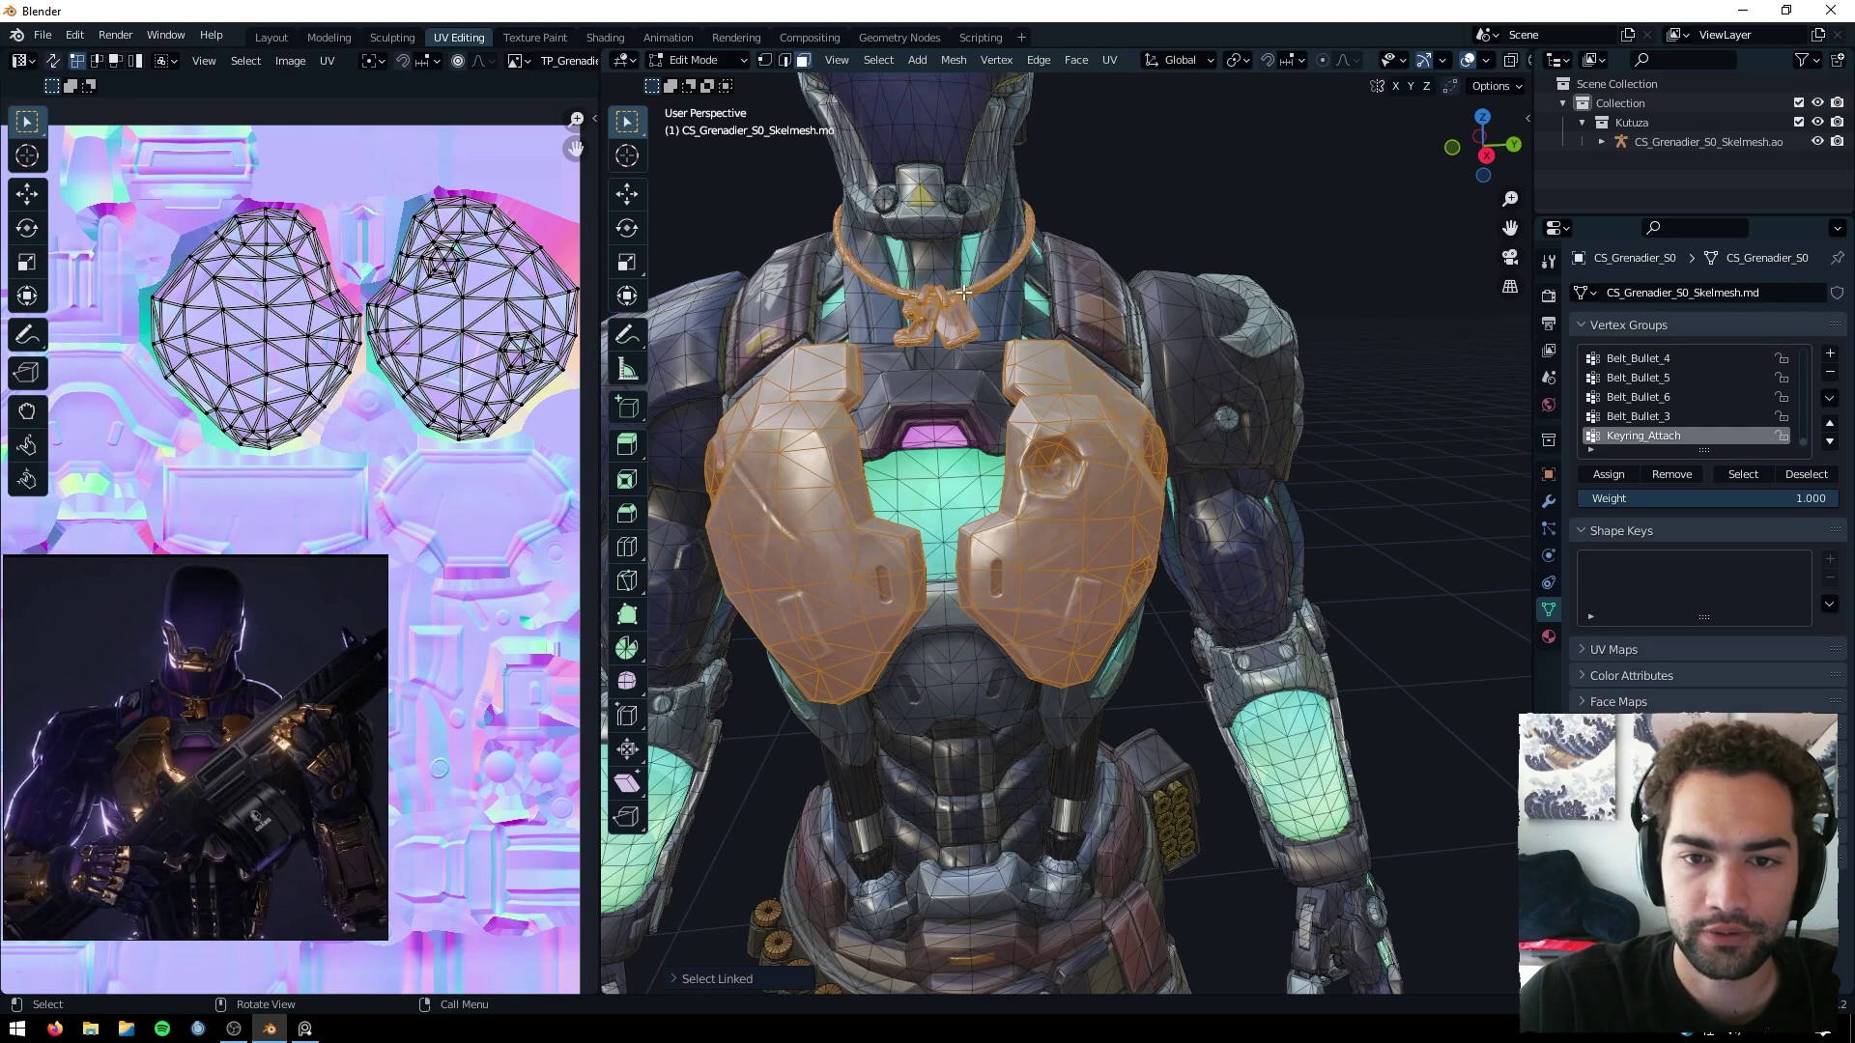
{"action": "left_click_drag", "start_coordinate": [1510, 228], "coordinate": [1543, 344]}
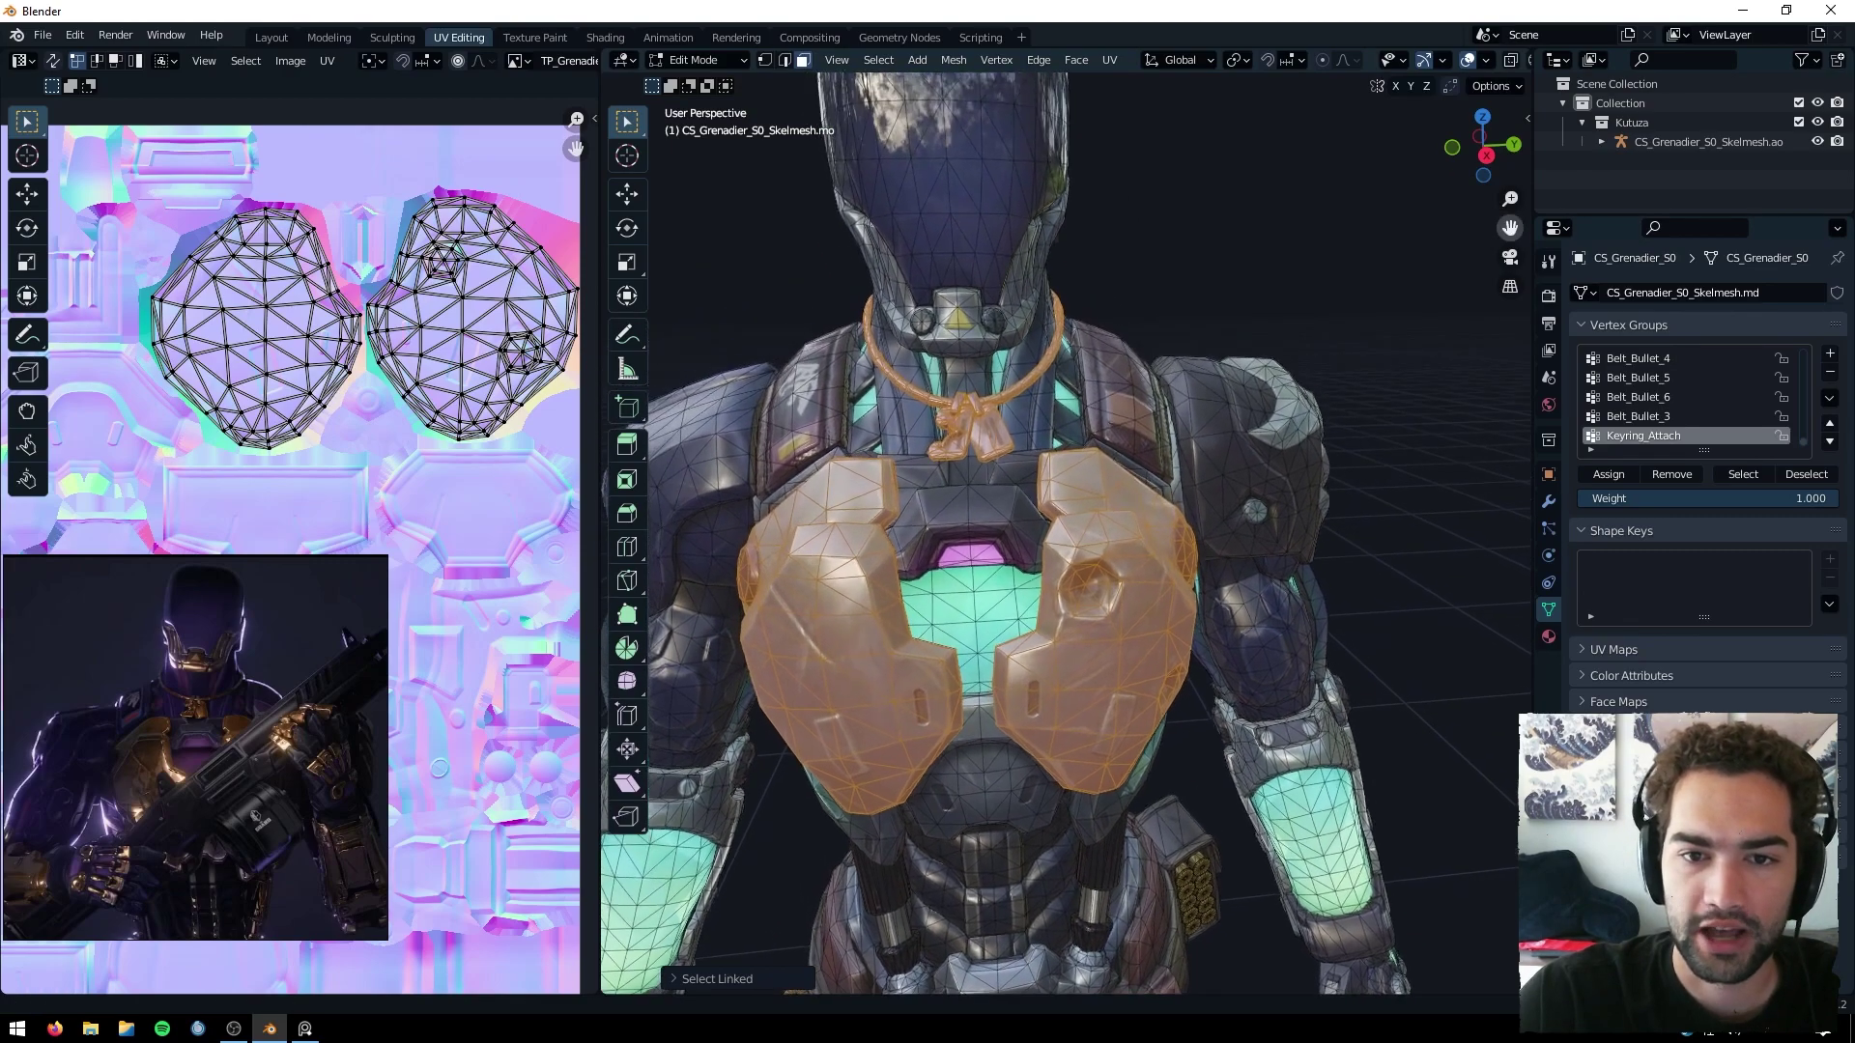
Add the jaw guard and its two round bolts to the linked selection.
{"action": "middle_click_drag", "start_coordinate": [996, 257], "coordinate": [990, 251]}
{"action": "key", "text": "l"}
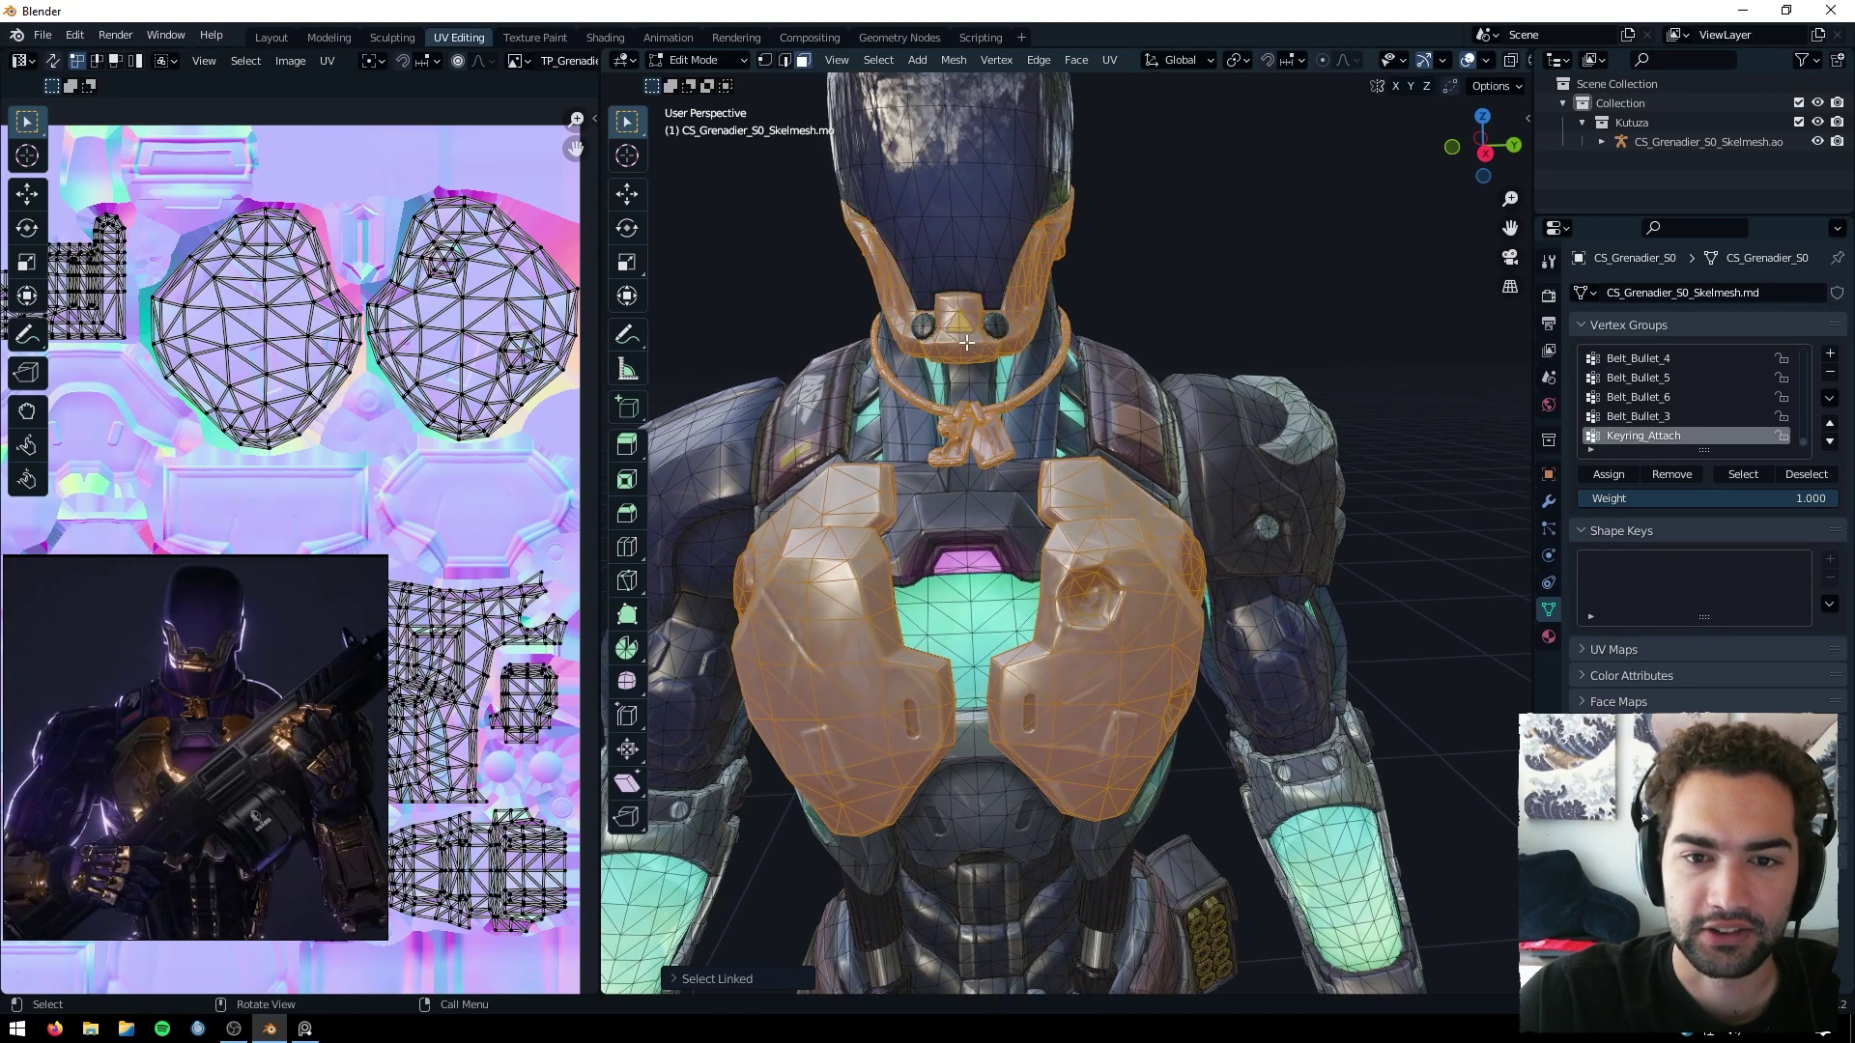
{"action": "key", "text": "l"}
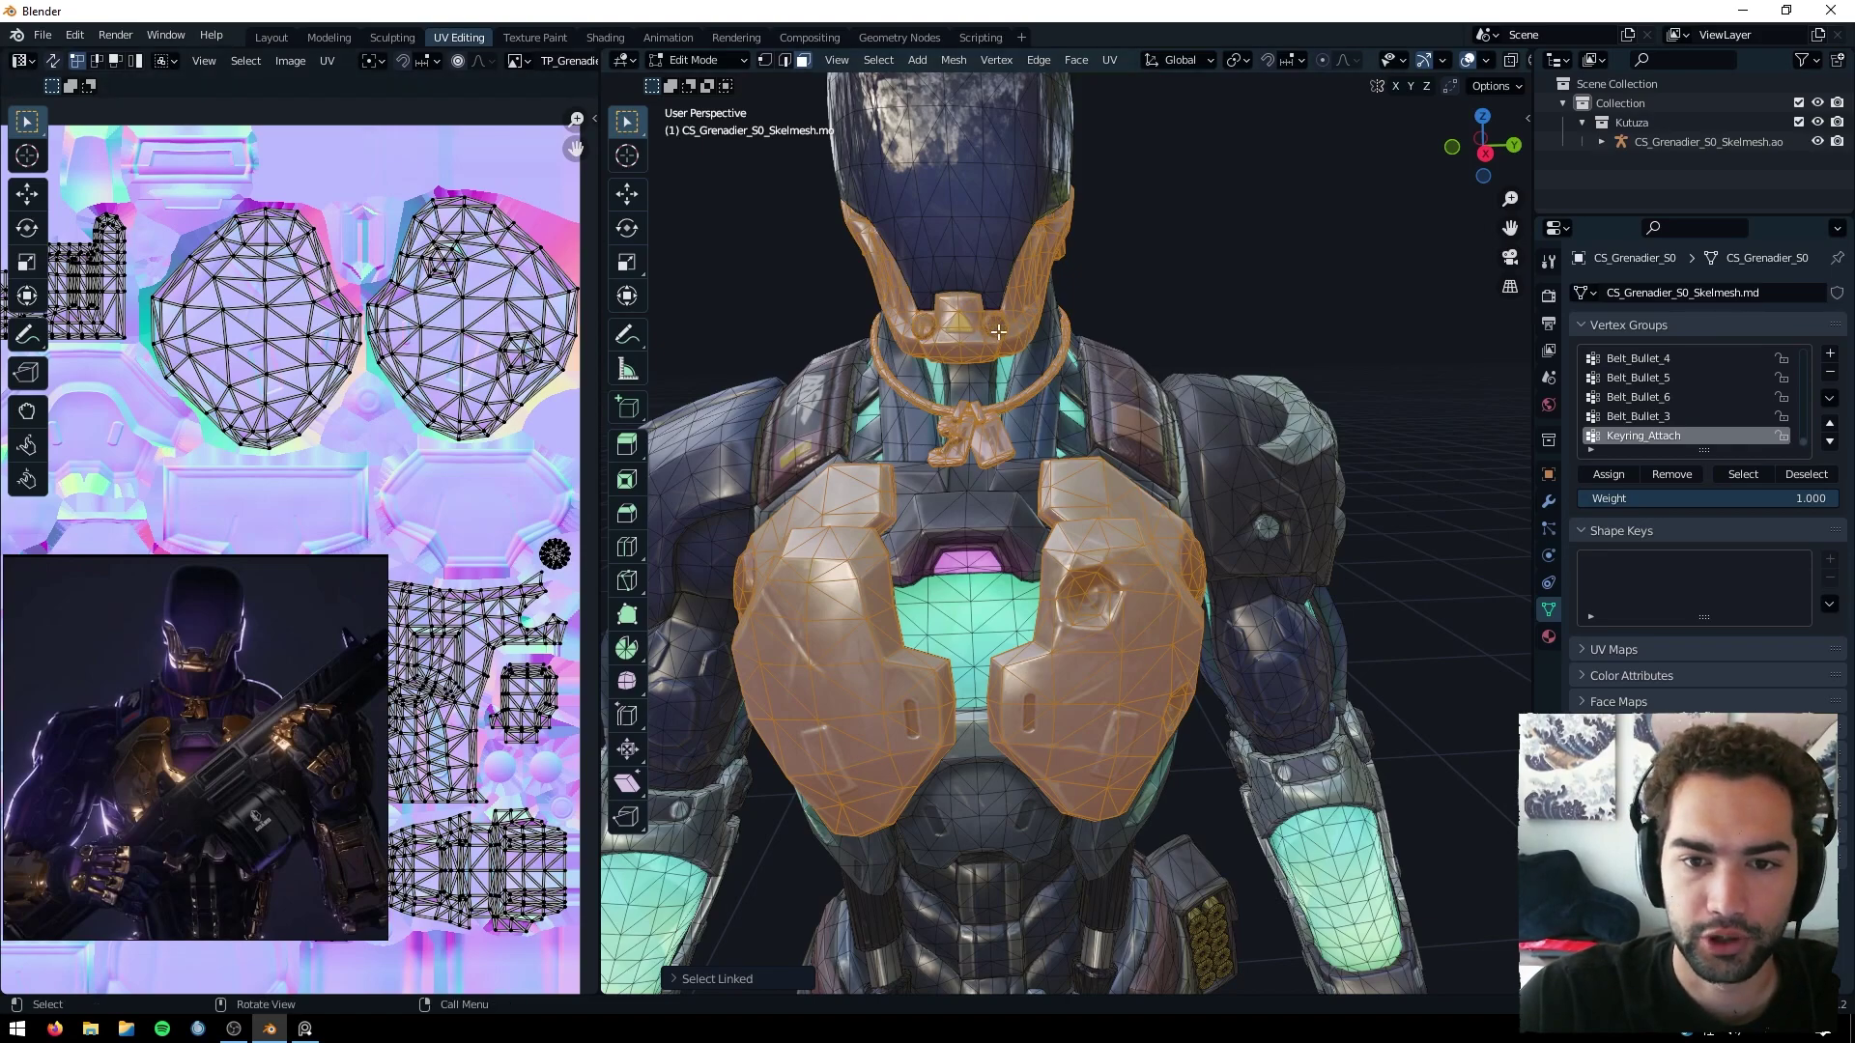
Add the forearm guard on the character's left arm to the linked selection.
{"action": "left_click_drag", "start_coordinate": [1509, 227], "coordinate": [1154, 97]}
{"action": "middle_click_drag", "start_coordinate": [1110, 344], "coordinate": [1081, 400]}
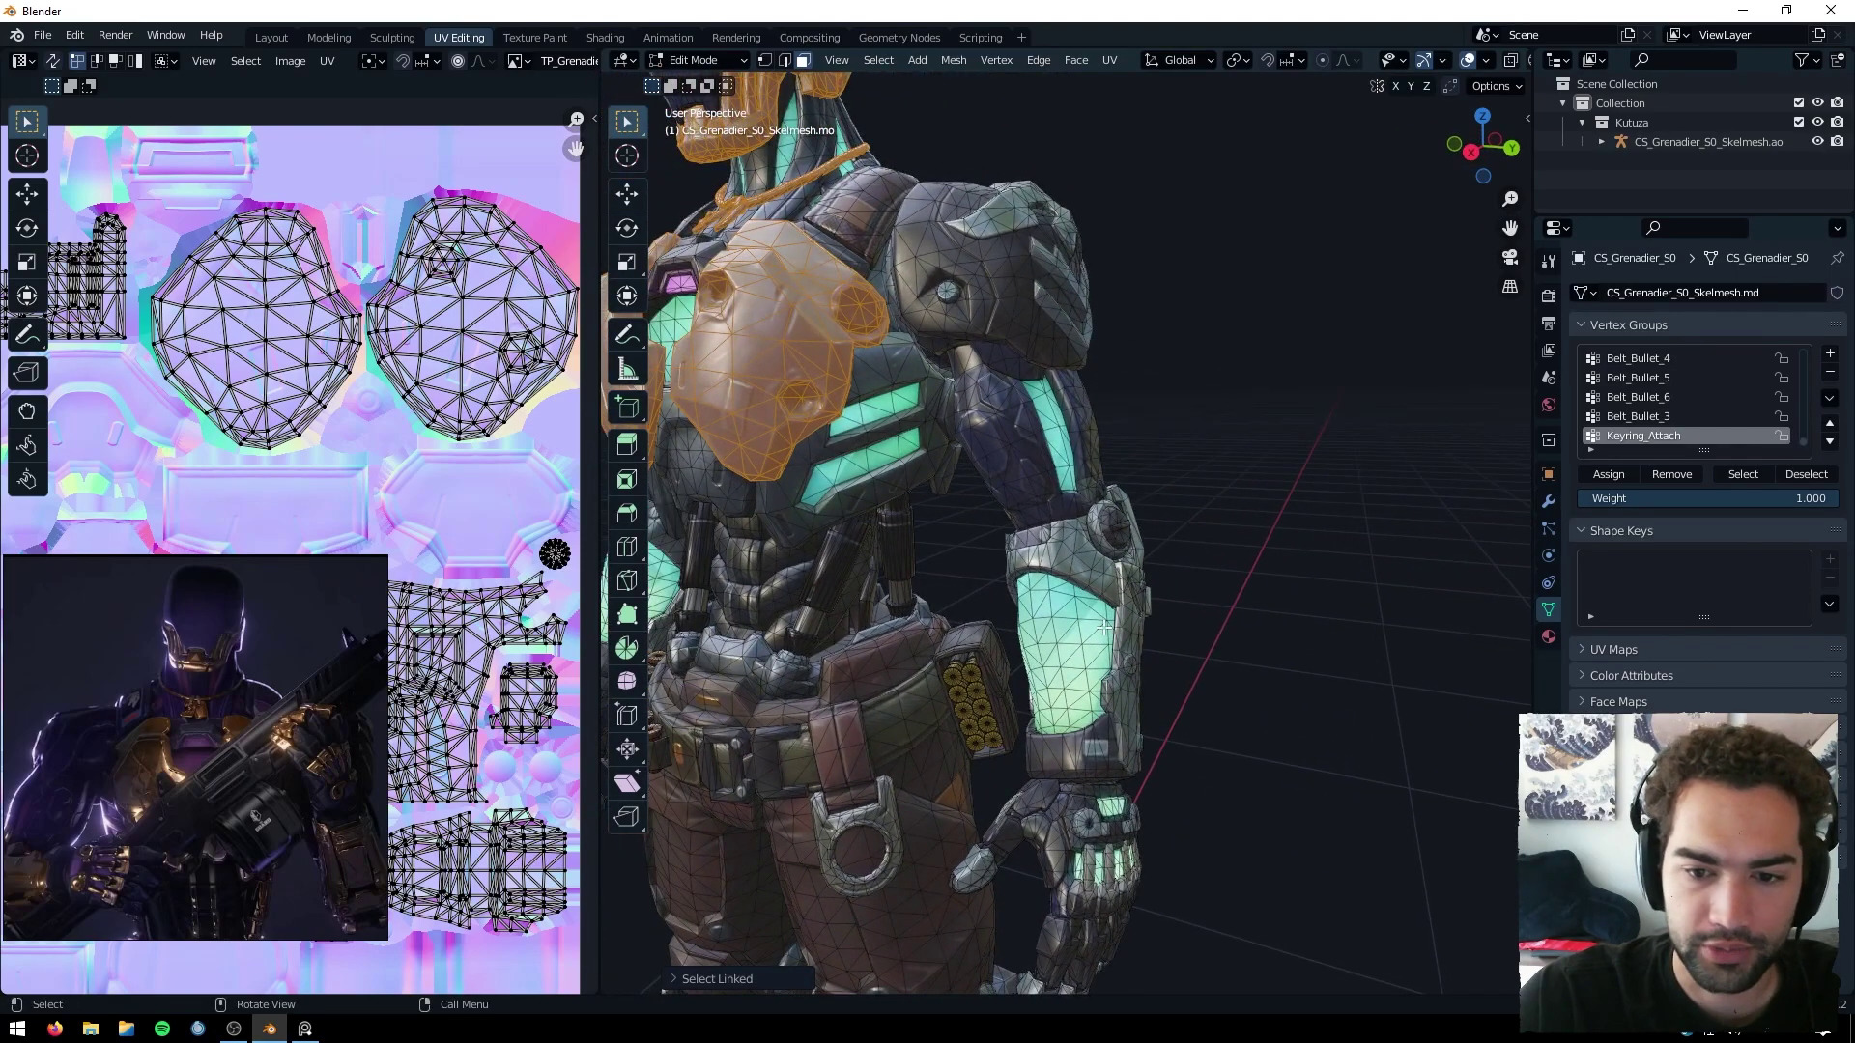
{"action": "key", "text": "l"}
{"action": "key", "text": "l"}
{"action": "key", "text": "l"}
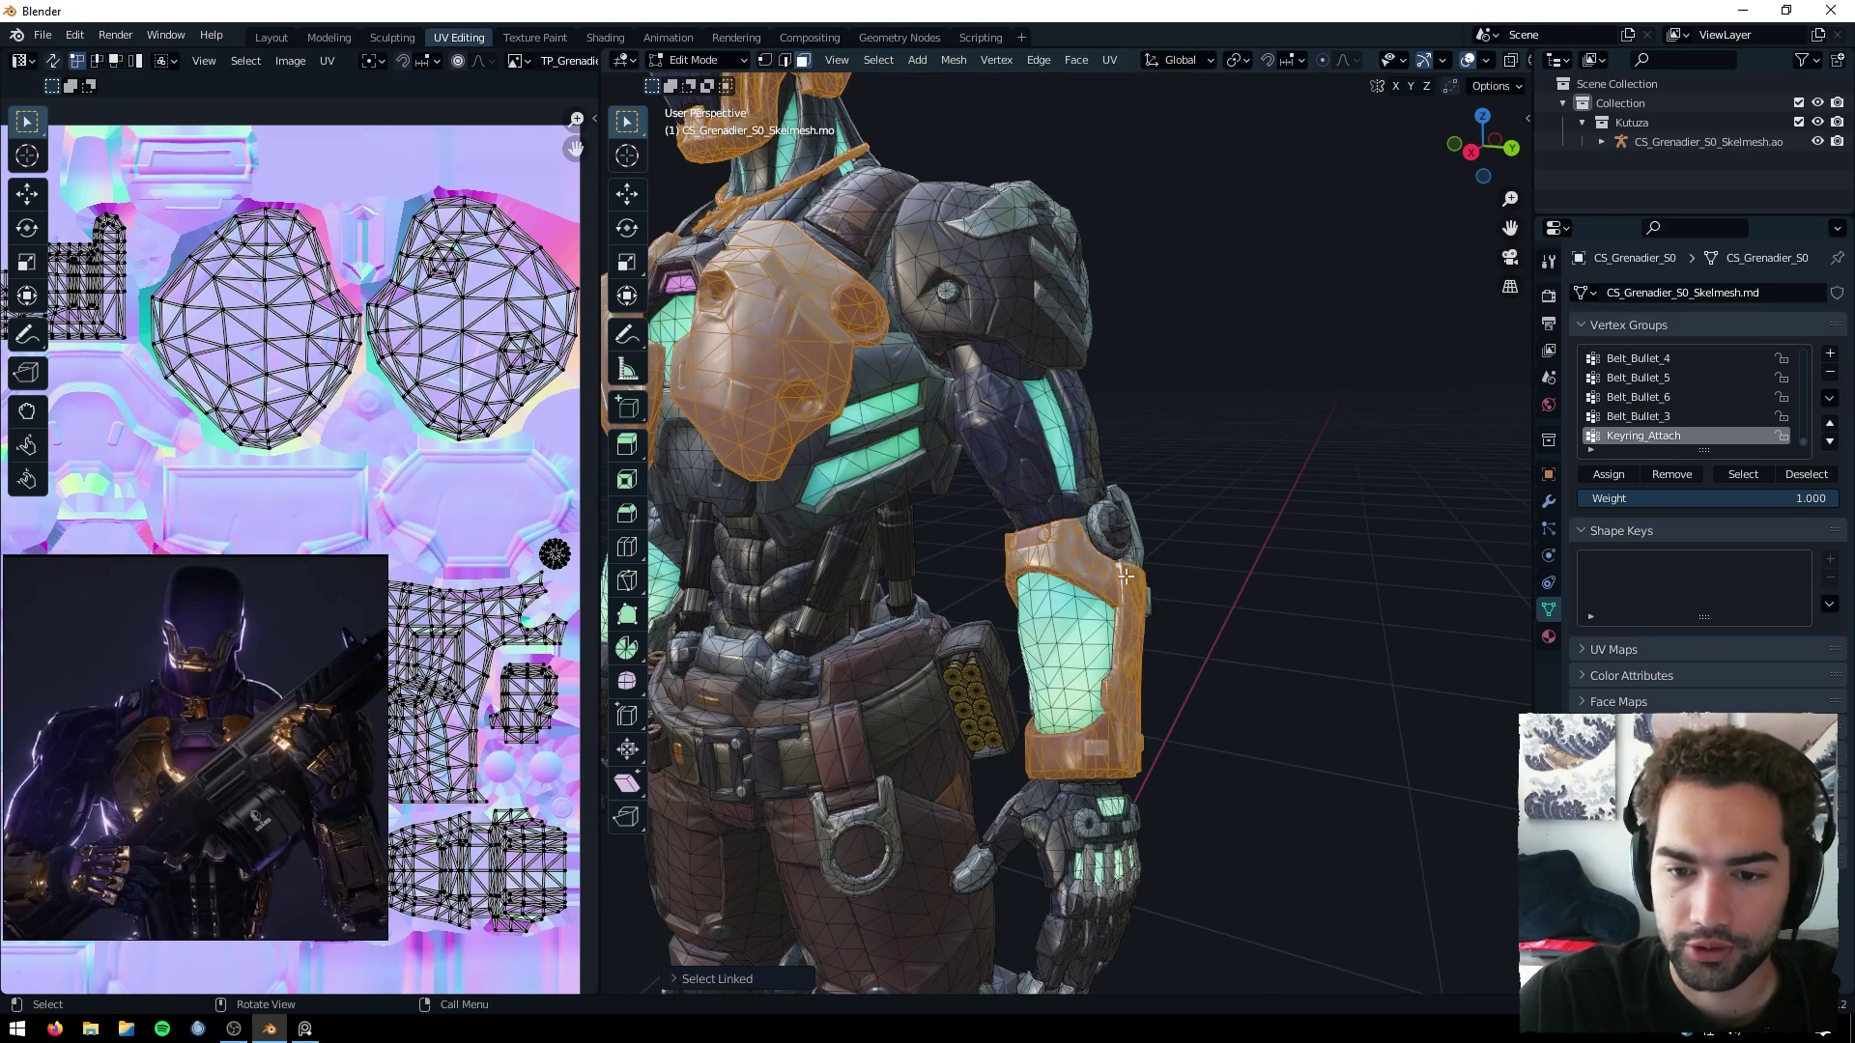
{"action": "key", "text": "l"}
Add the left elbow's round disc, elbow guard and outer forearm plates to the linked selection.
{"action": "middle_click_drag", "start_coordinate": [1087, 535], "coordinate": [1401, 481]}
{"action": "middle_click_drag", "start_coordinate": [1519, 258], "coordinate": [1246, 386]}
{"action": "scroll", "coordinate": [1053, 463], "scroll_direction": "down", "scroll_amount": 1}
{"action": "middle_click_drag", "start_coordinate": [1053, 463], "coordinate": [1214, 504], "text": "shift"}
{"action": "key", "text": "l"}
{"action": "key", "text": "l"}
{"action": "key", "text": "l"}
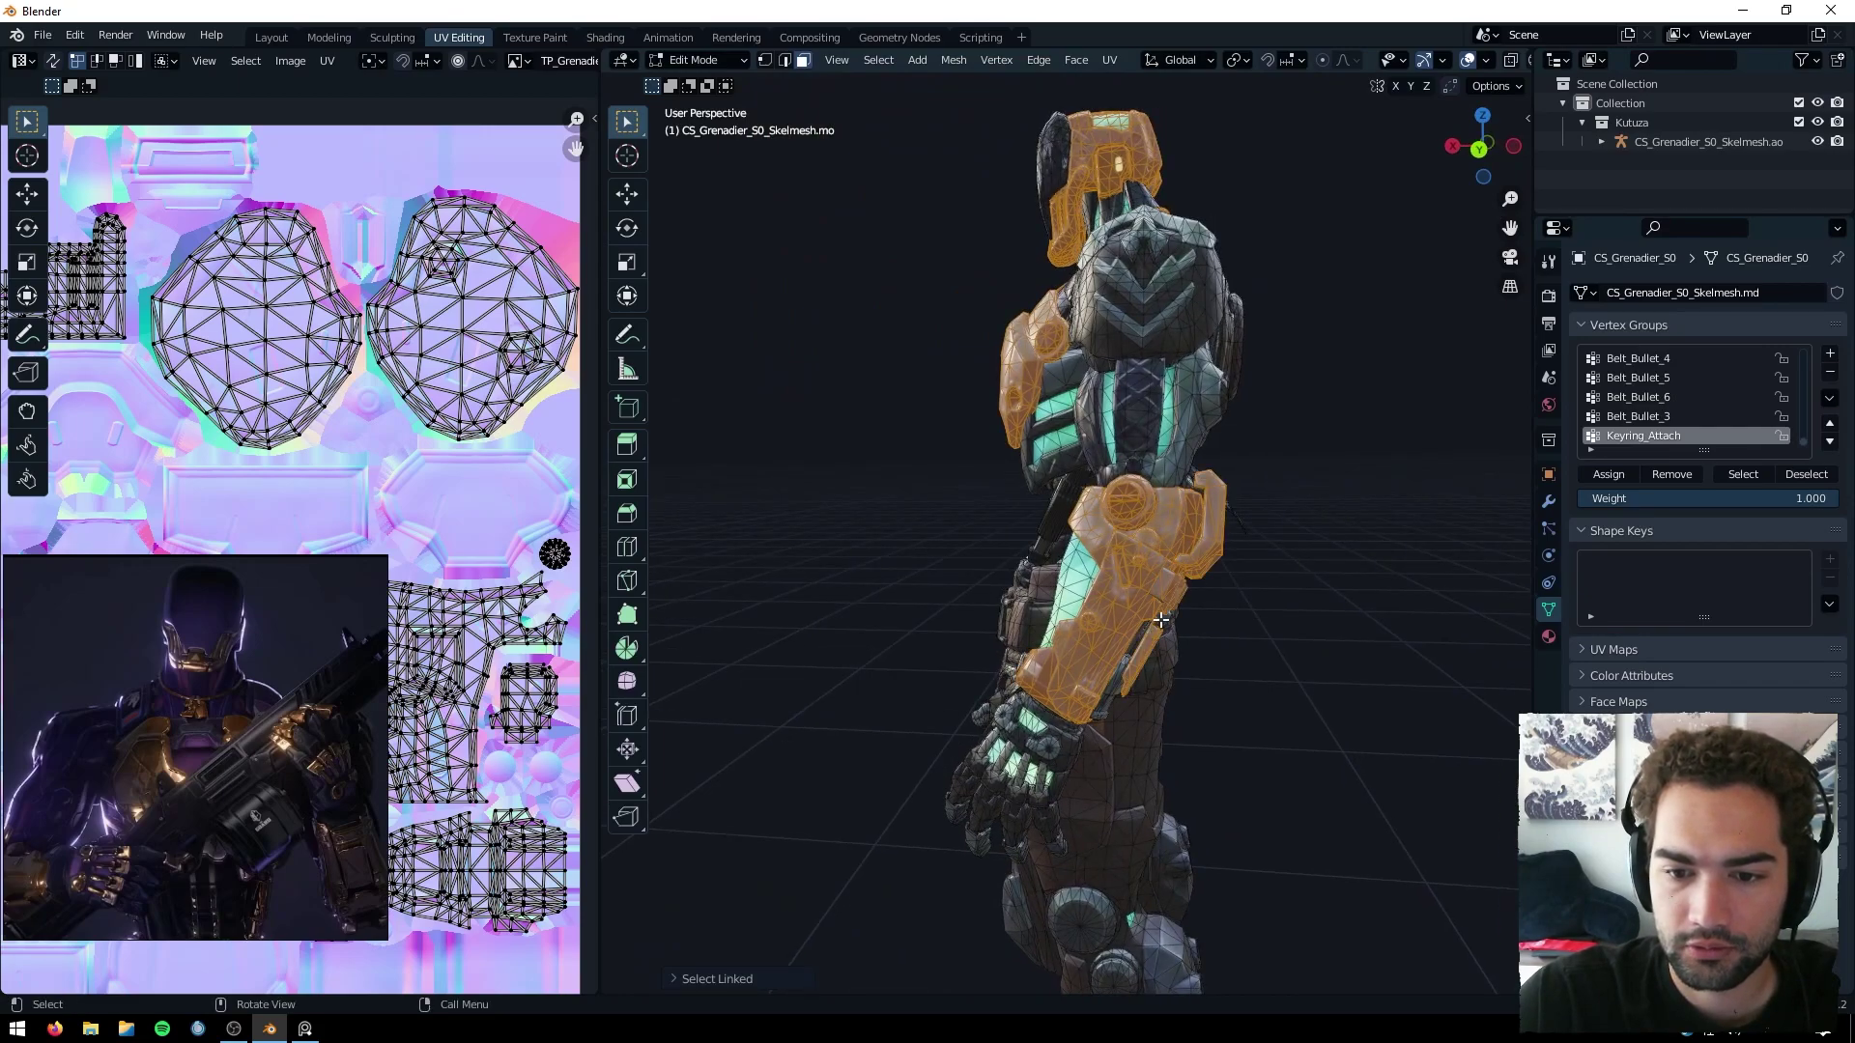
Add the left arm's rear upper-arm plate and the whole shoulder pad to the linked selection.
{"action": "middle_click_drag", "start_coordinate": [1118, 669], "coordinate": [1007, 443]}
{"action": "key", "text": "l"}
{"action": "scroll", "coordinate": [1111, 434], "scroll_direction": "up", "scroll_amount": 6}
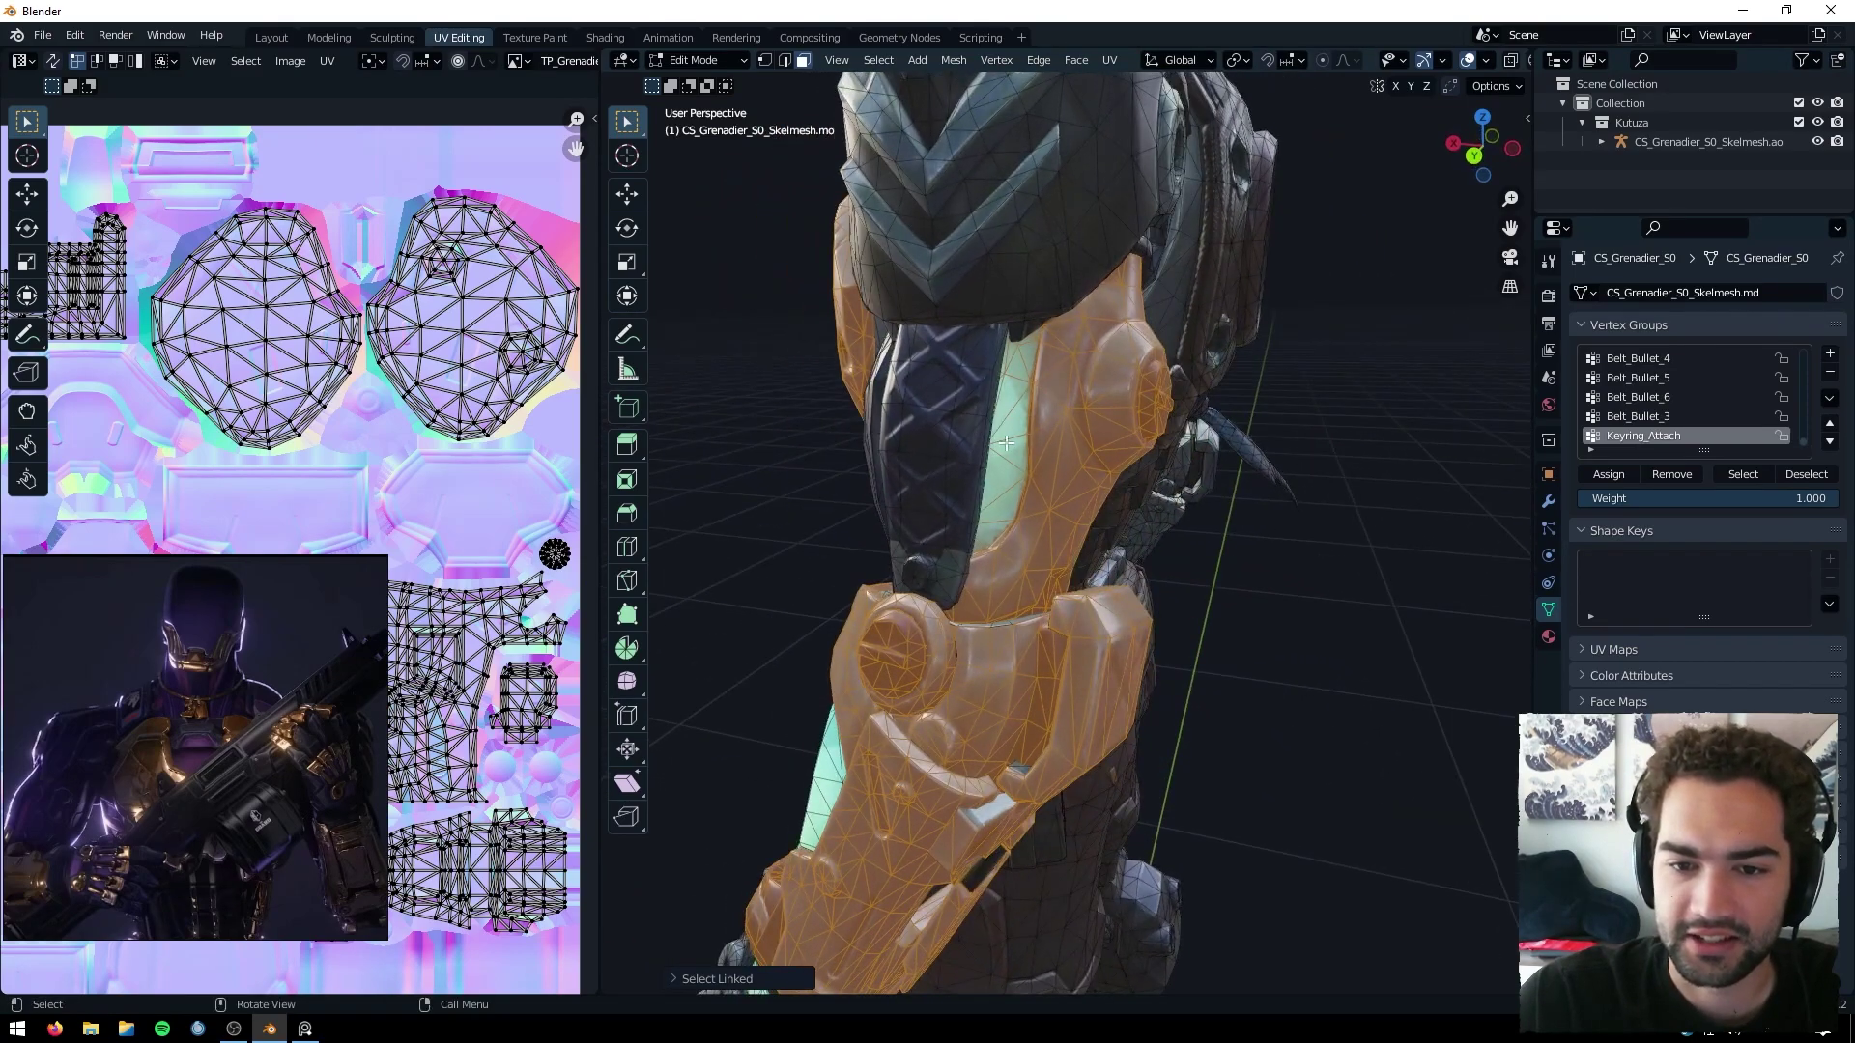
{"action": "middle_click_drag", "start_coordinate": [1007, 372], "coordinate": [1069, 430]}
{"action": "key", "text": "shift+l"}
{"action": "key", "text": "l"}
{"action": "key", "text": "l"}
{"action": "scroll", "coordinate": [922, 259], "scroll_direction": "down", "scroll_amount": 7}
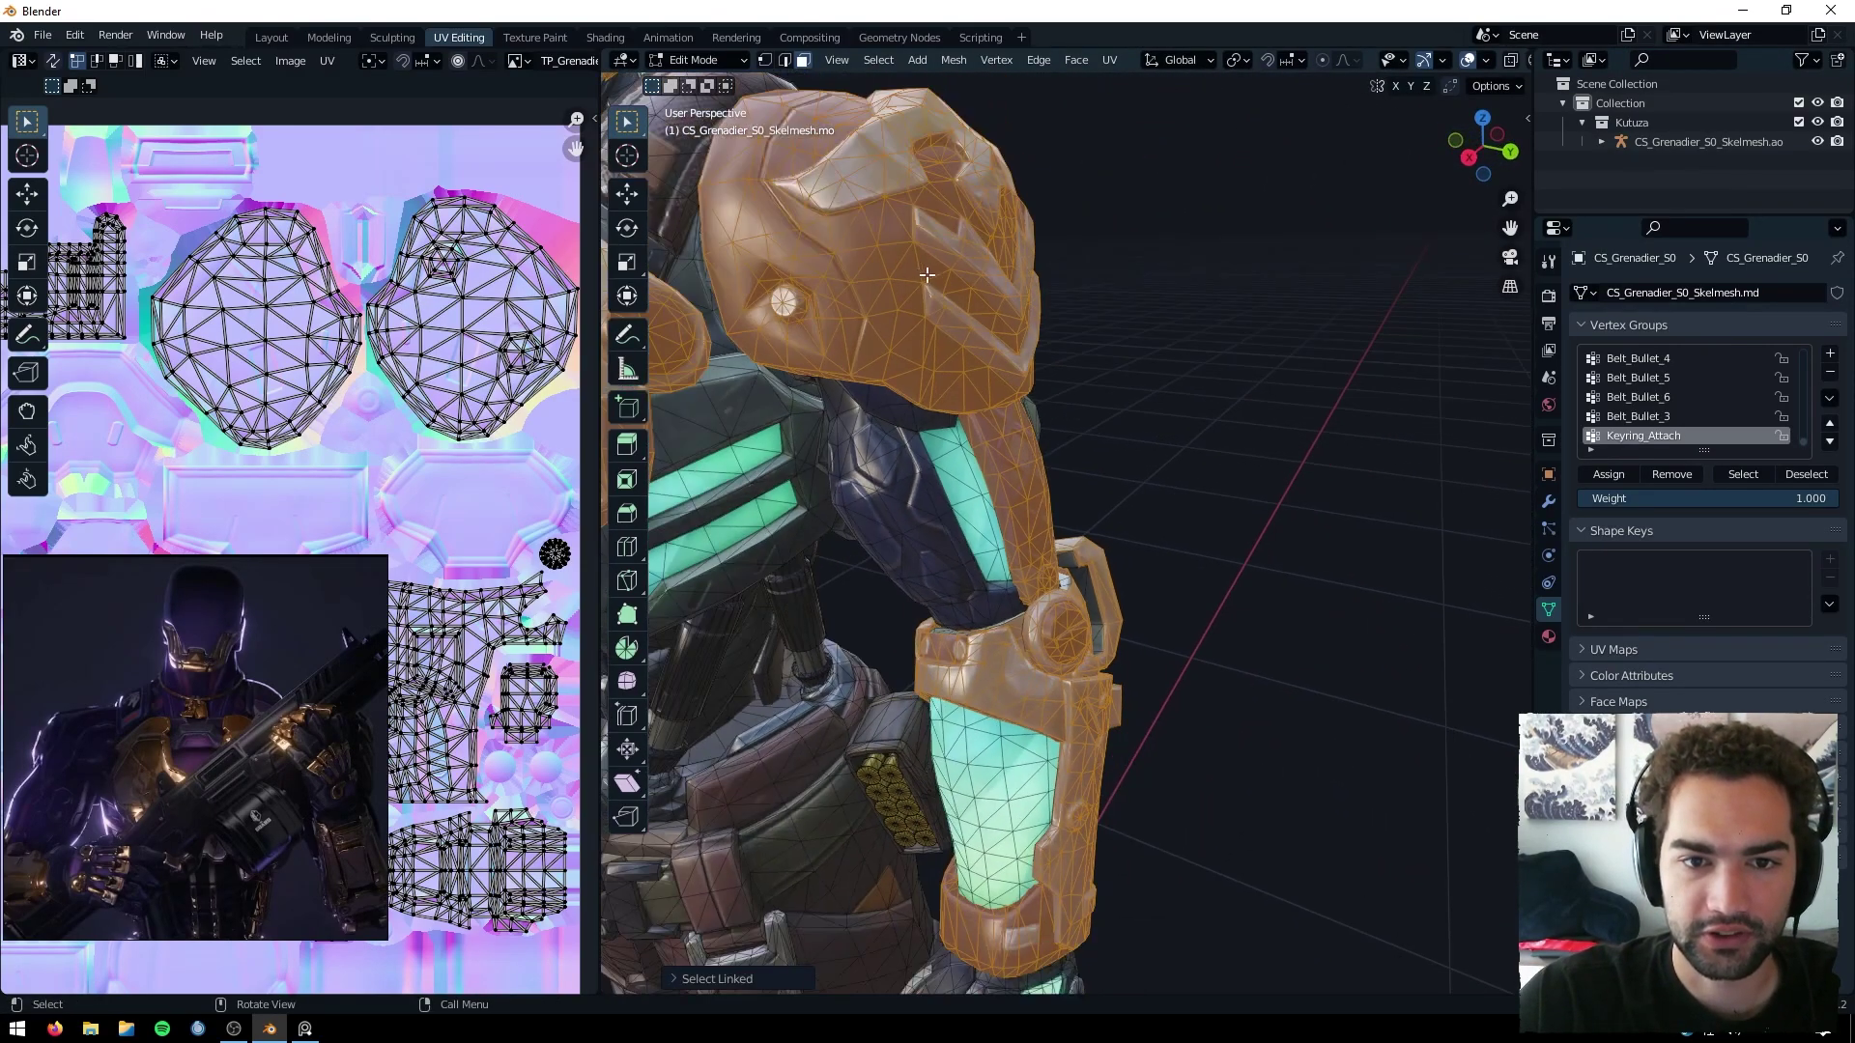
Add the index and middle fingertips and the first three knuckle guards of the left hand to the linked selection.
{"action": "middle_click_drag", "start_coordinate": [870, 338], "coordinate": [957, 338]}
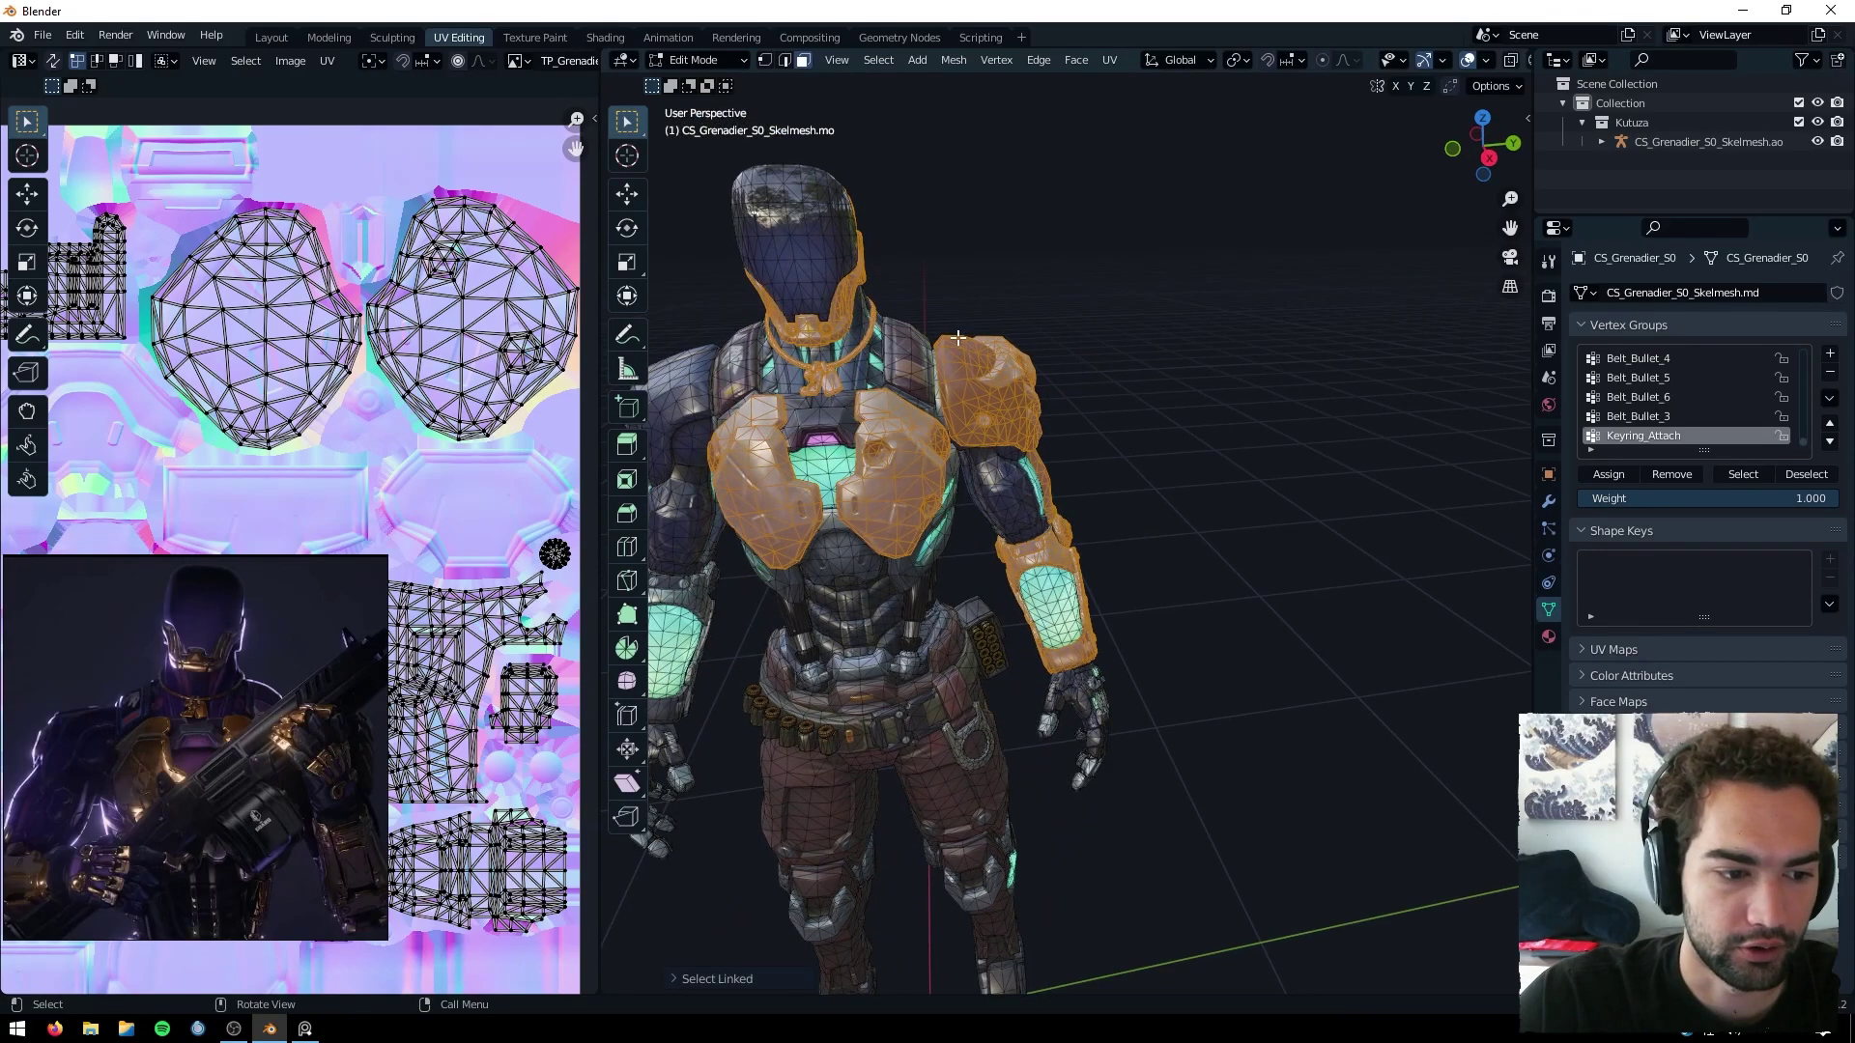
{"action": "middle_click_drag", "start_coordinate": [1110, 465], "coordinate": [1263, 567]}
{"action": "left_click_drag", "start_coordinate": [1505, 232], "coordinate": [1246, 49]}
{"action": "scroll", "coordinate": [966, 676], "scroll_direction": "up", "scroll_amount": 3}
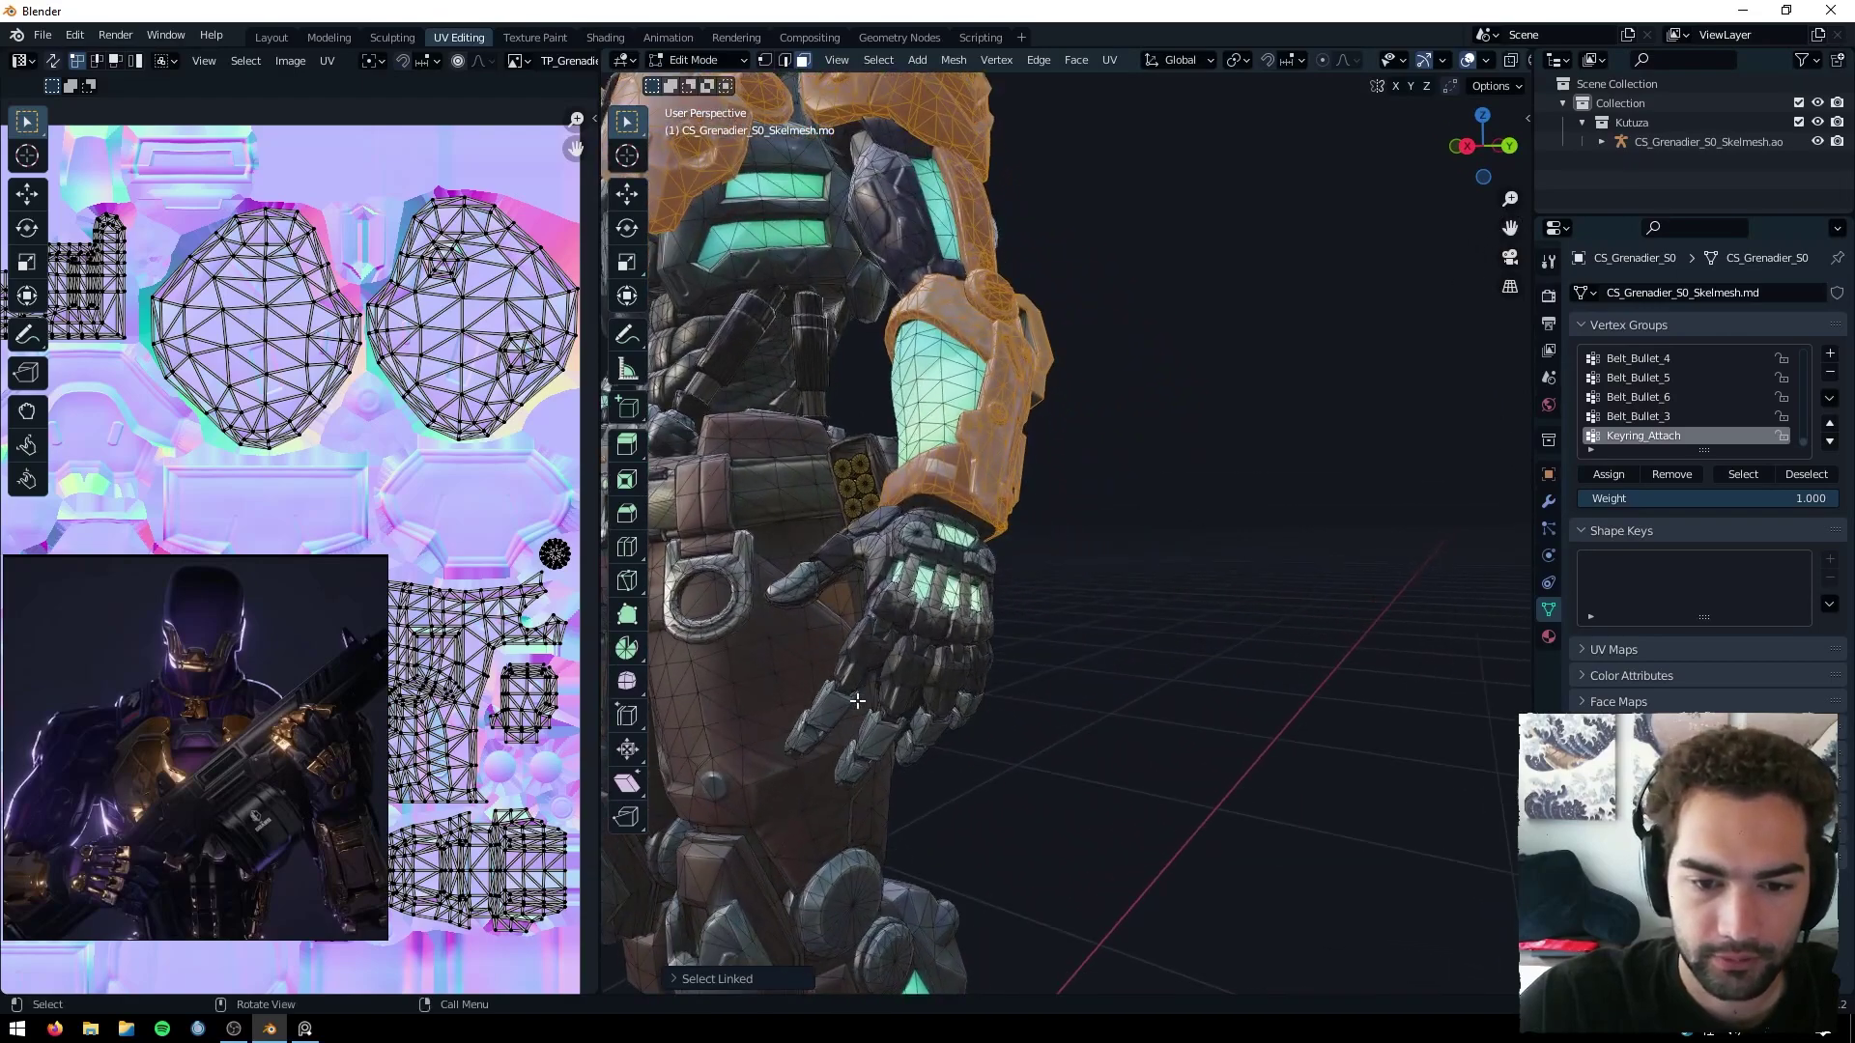
{"action": "key", "text": "l"}
{"action": "key", "text": "l"}
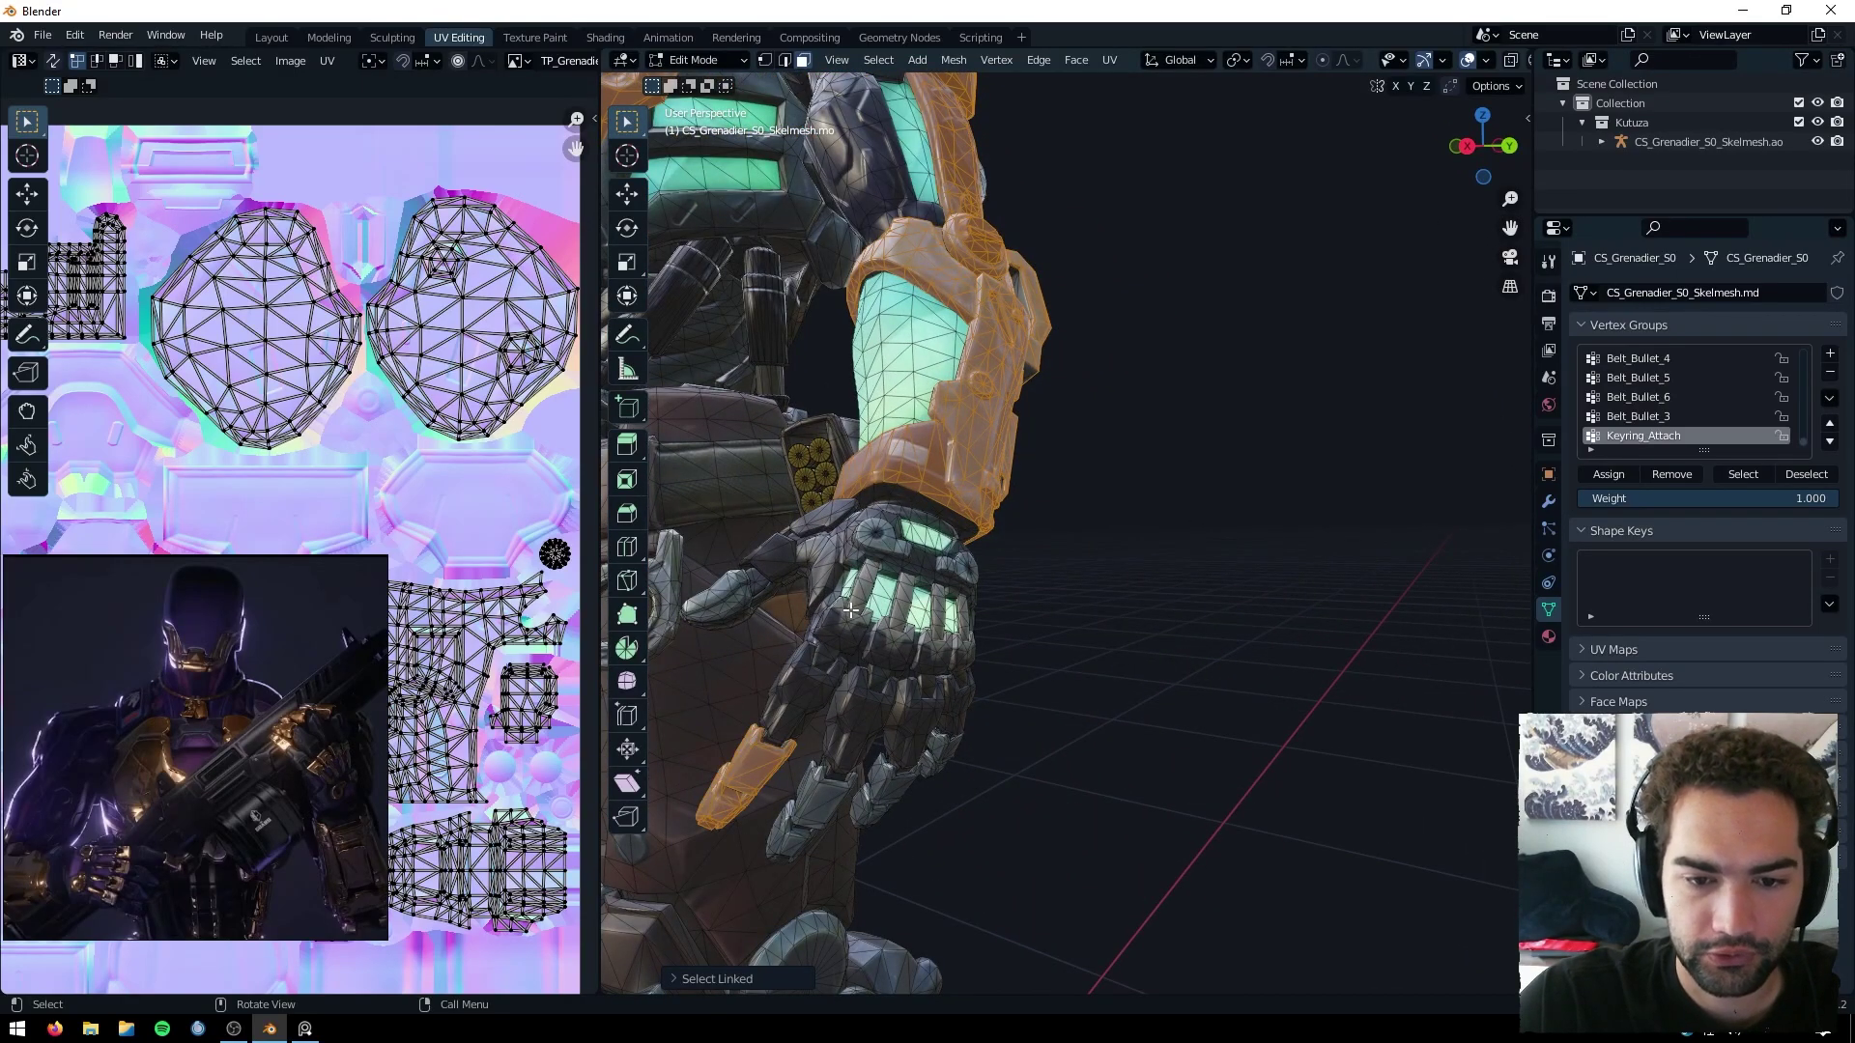
{"action": "key", "text": "l"}
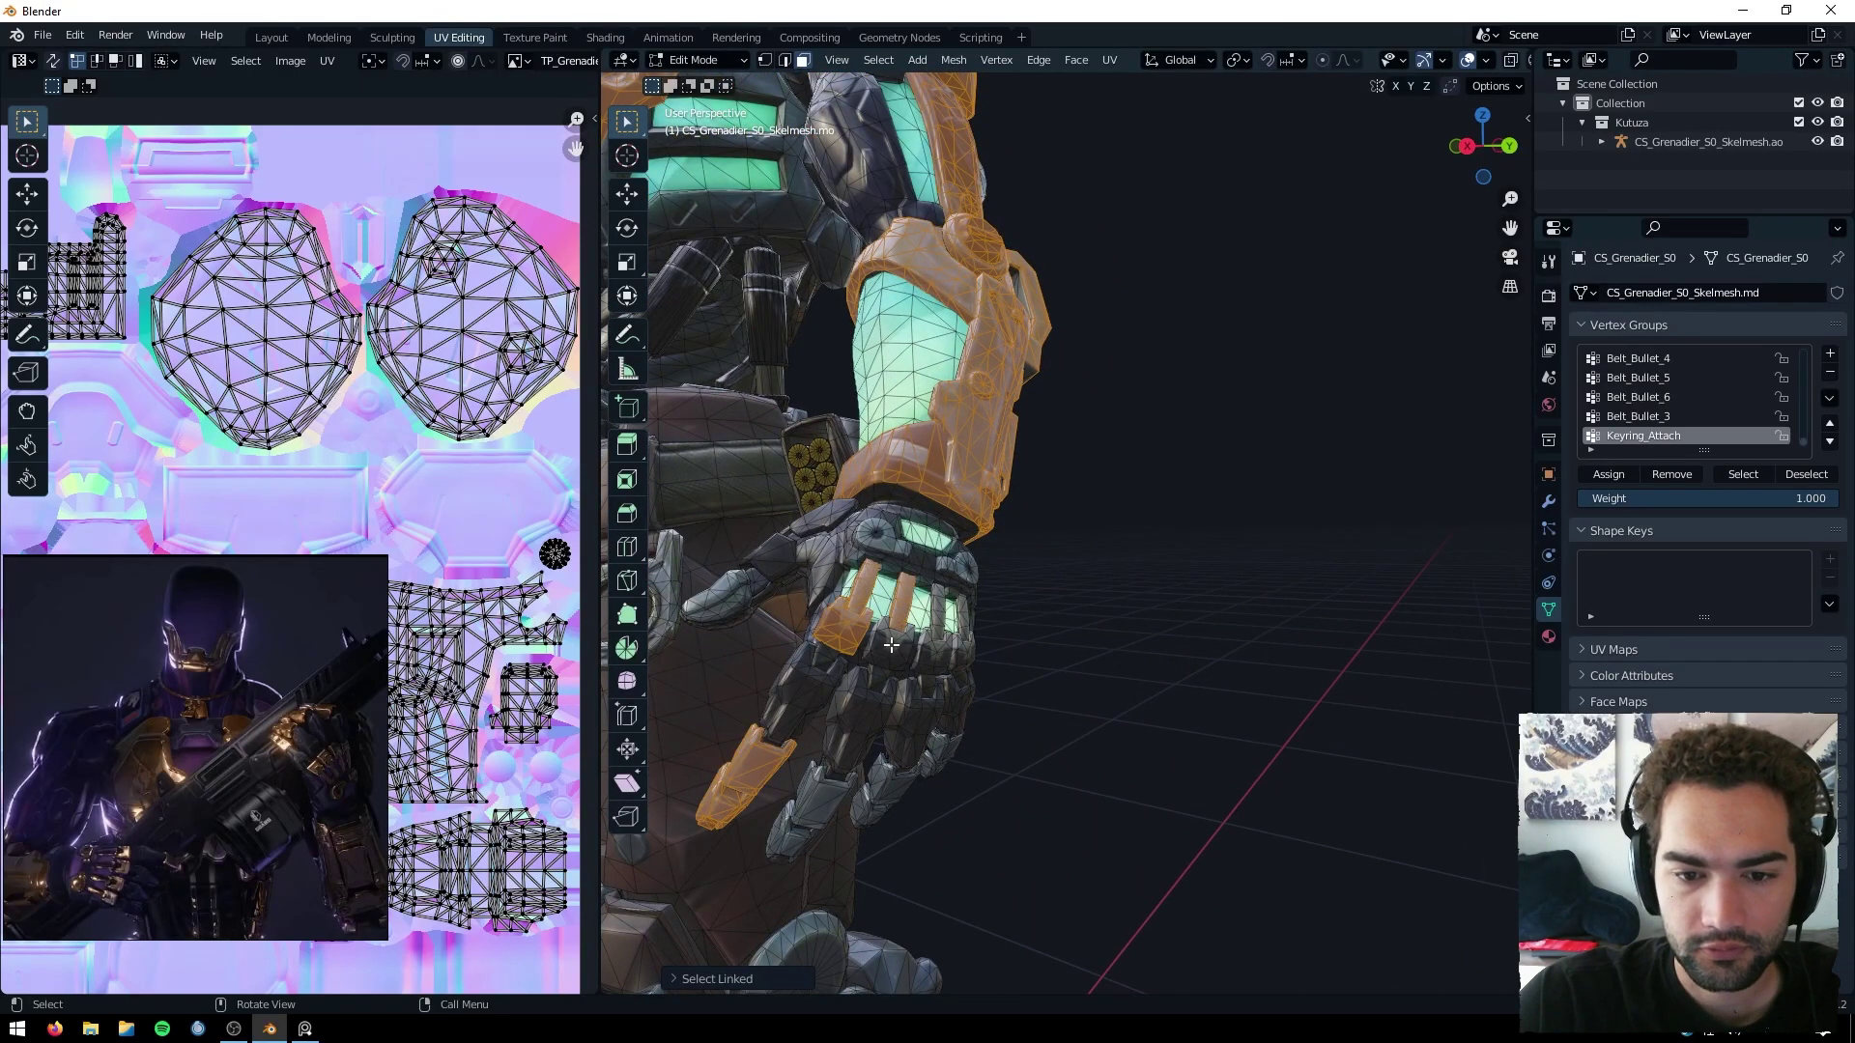
{"action": "key", "text": "l"}
{"action": "key", "text": "l"}
{"action": "key", "text": "l"}
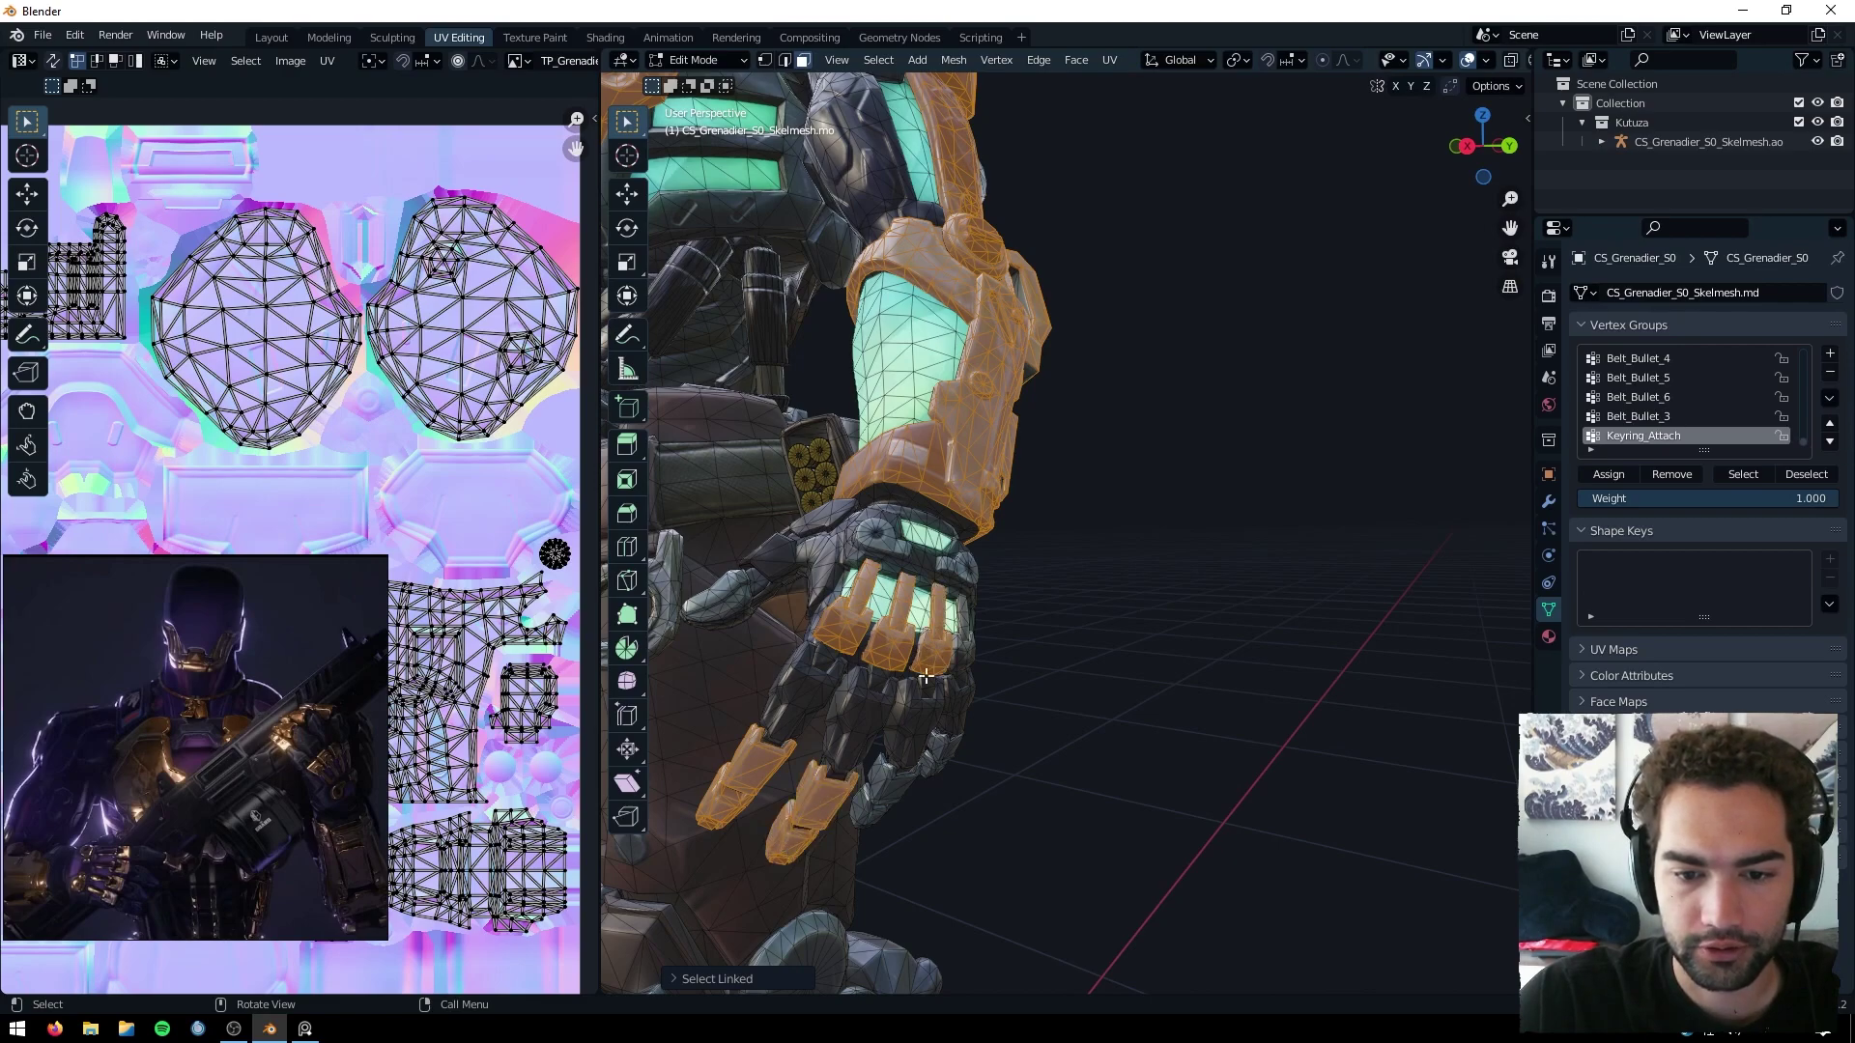
Add the left hand's remaining two fingertips and fourth knuckle guard to the linked selection, leaving the dark finger segments deselected.
{"action": "key", "text": "l"}
{"action": "key", "text": "l"}
{"action": "key", "text": "l"}
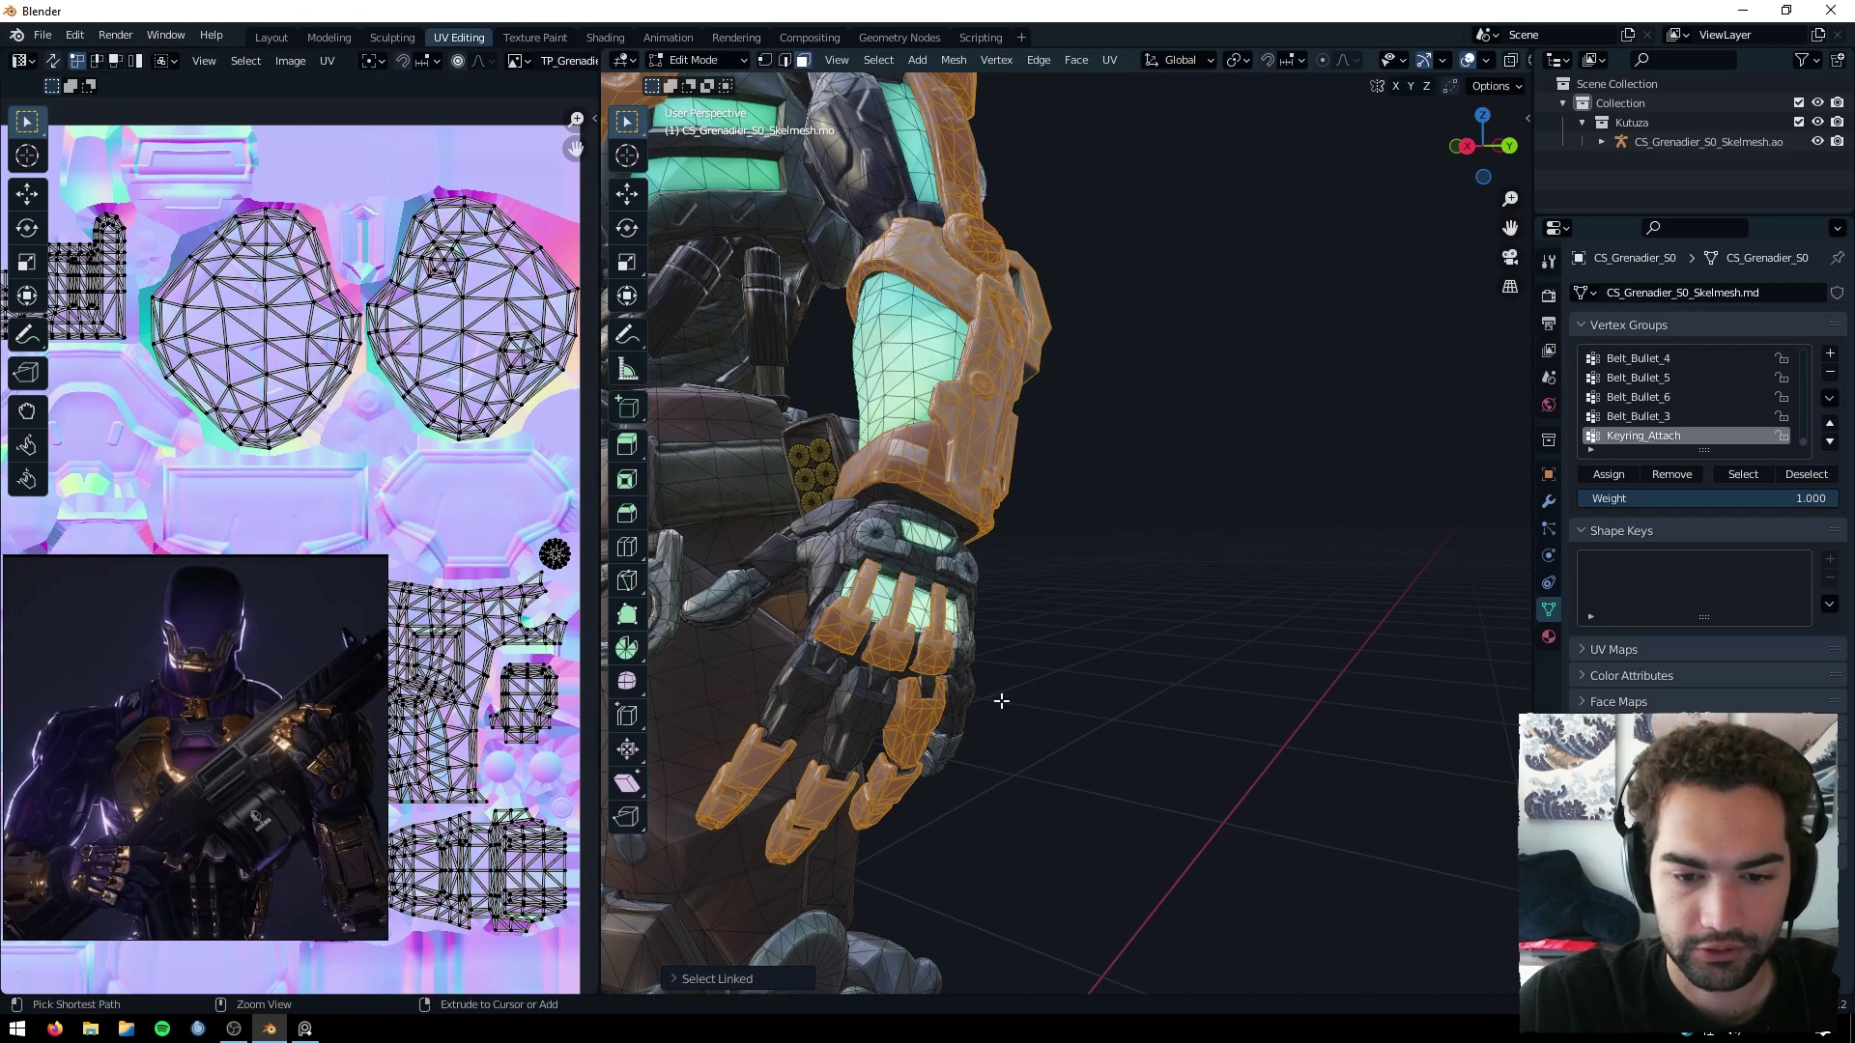
{"action": "key", "text": "shift+l"}
{"action": "key", "text": "shift+l"}
{"action": "key", "text": "shift+l"}
{"action": "key", "text": "l"}
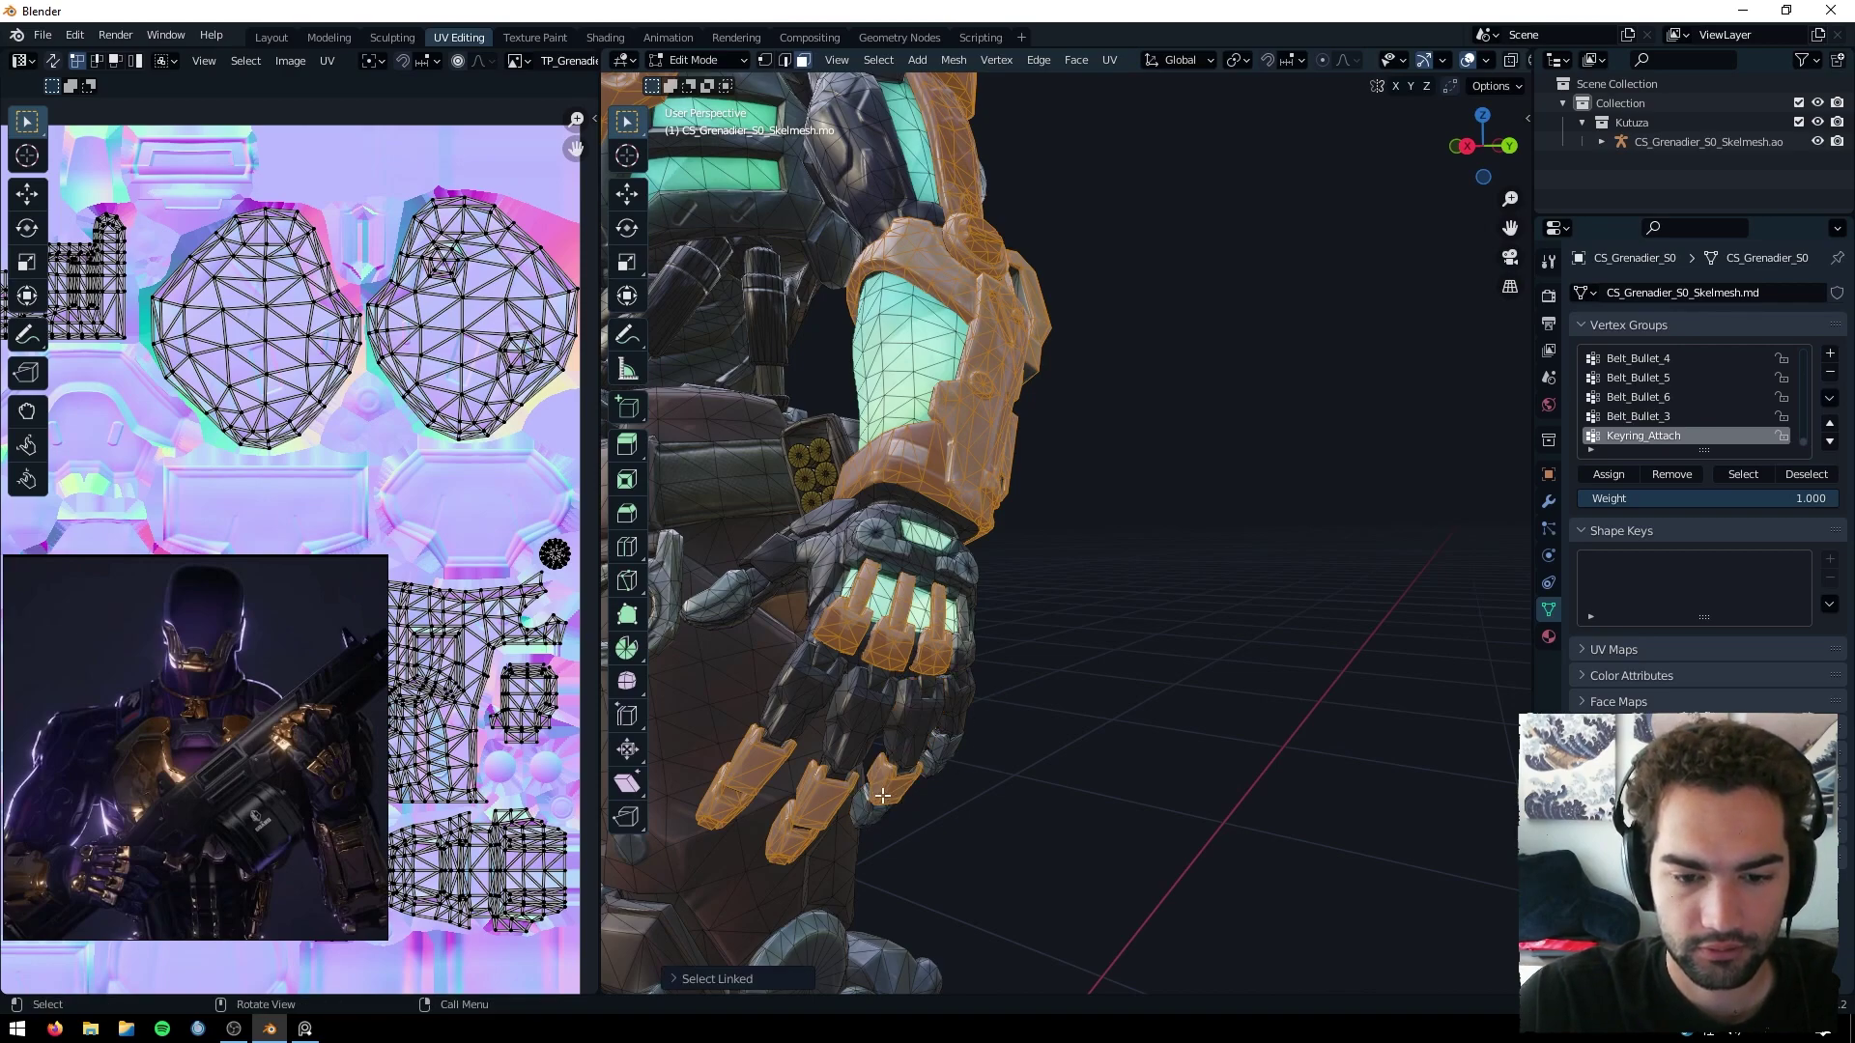
{"action": "key", "text": "l"}
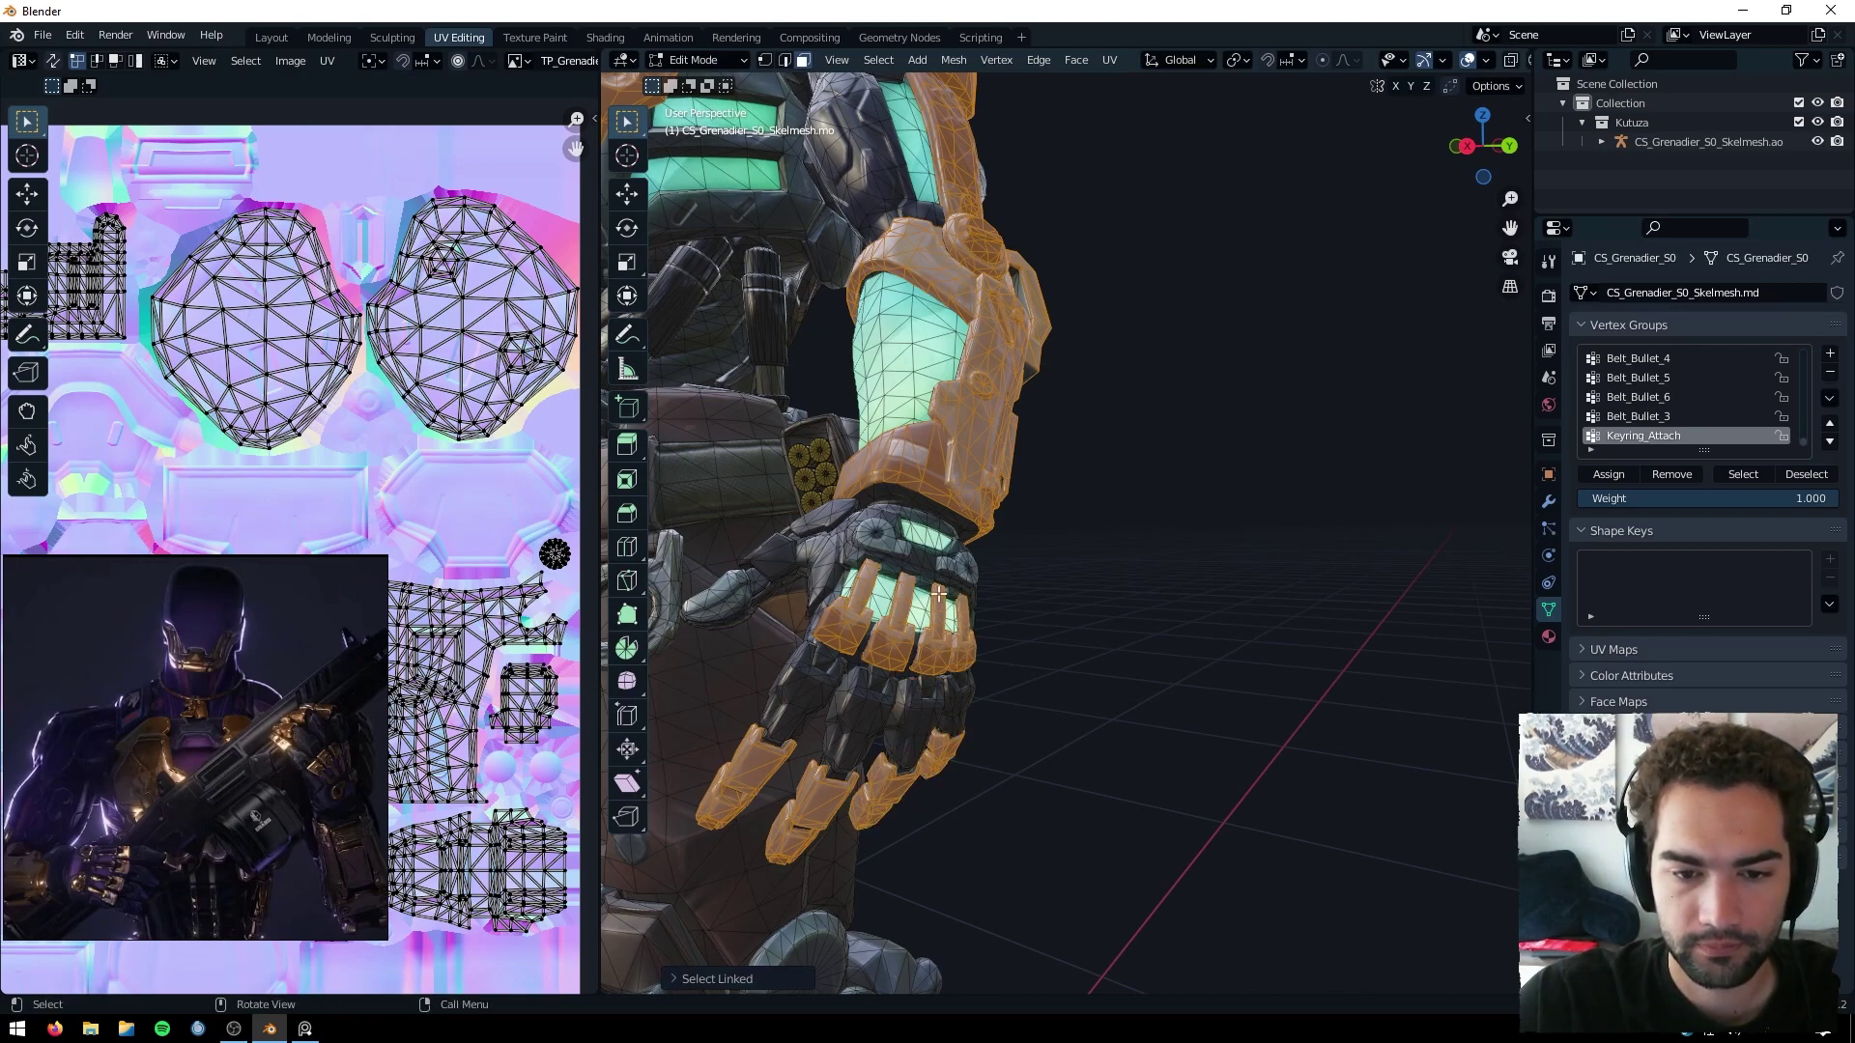
{"action": "middle_click_drag", "start_coordinate": [966, 657], "coordinate": [875, 609]}
{"action": "key", "text": "l"}
Try to add the round bracket on the back of the left hand through its linked faces.
{"action": "middle_click_drag", "start_coordinate": [1121, 483], "coordinate": [908, 449]}
{"action": "left_click_drag", "start_coordinate": [1510, 229], "coordinate": [1656, 262]}
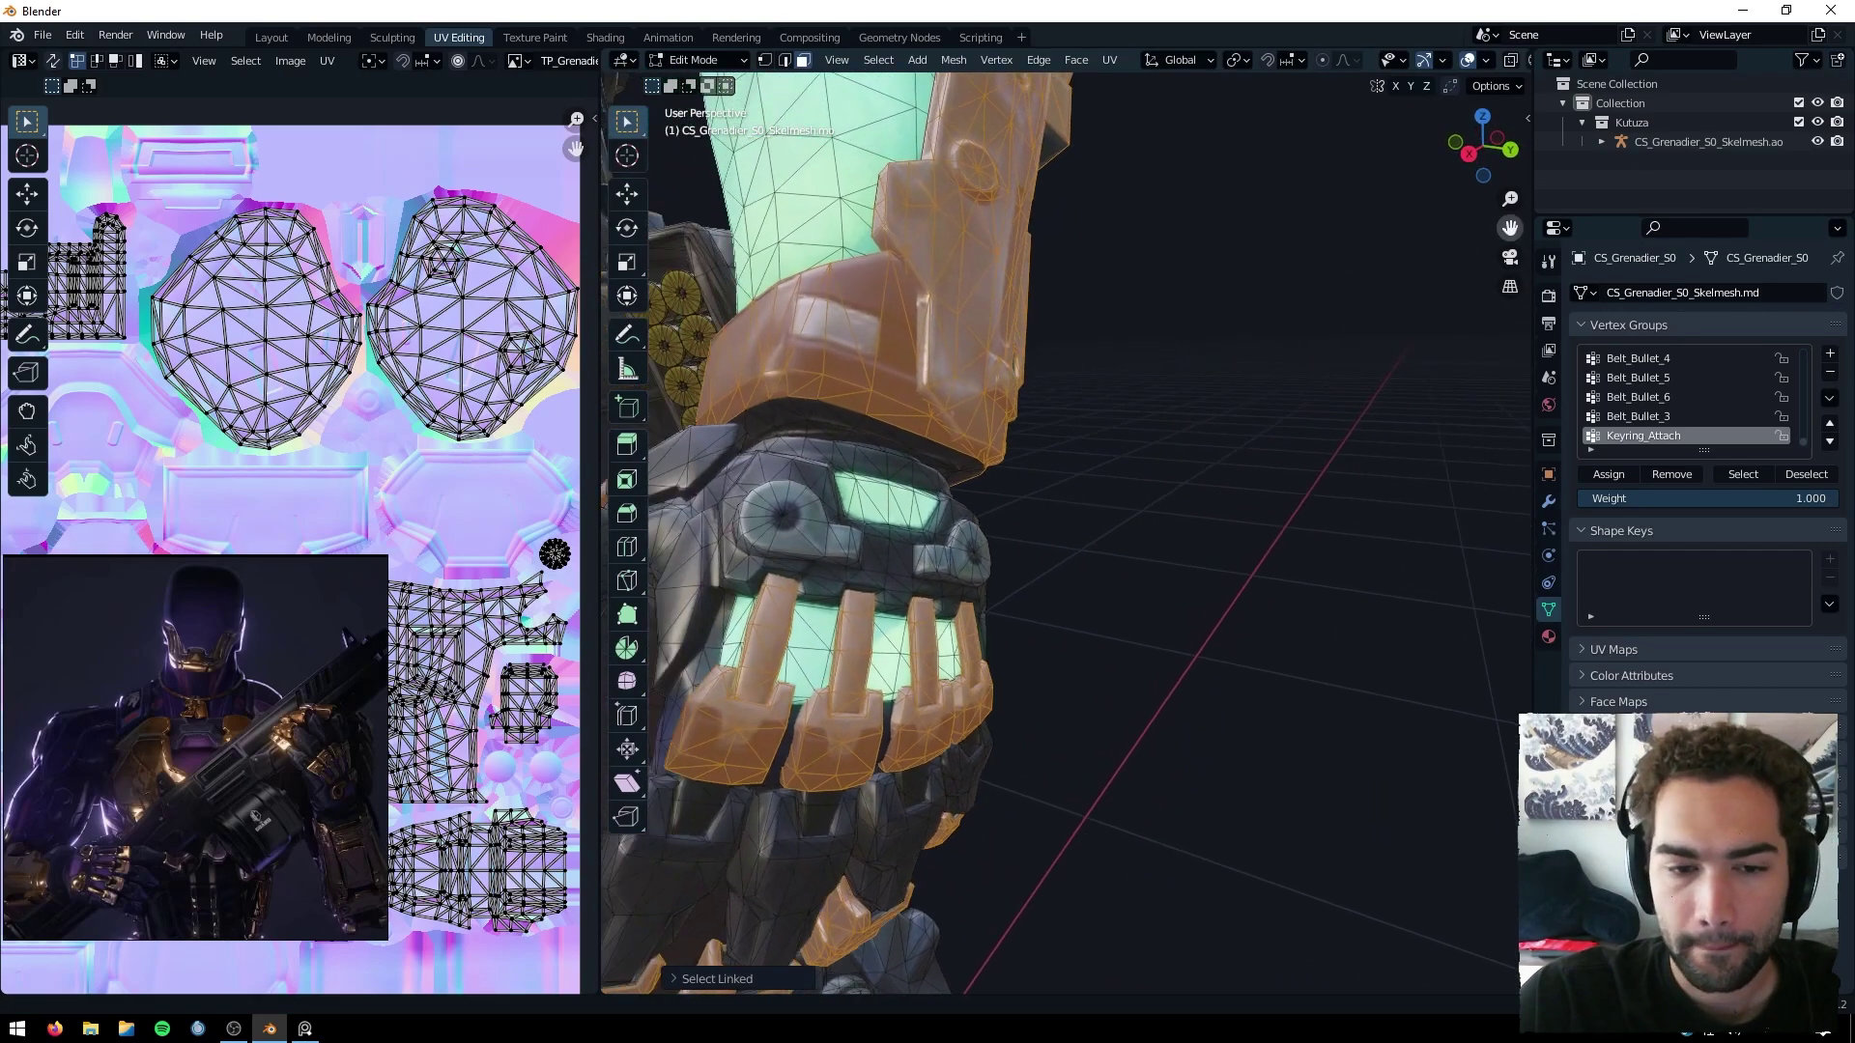
{"action": "scroll", "coordinate": [841, 510], "scroll_direction": "up", "scroll_amount": 3}
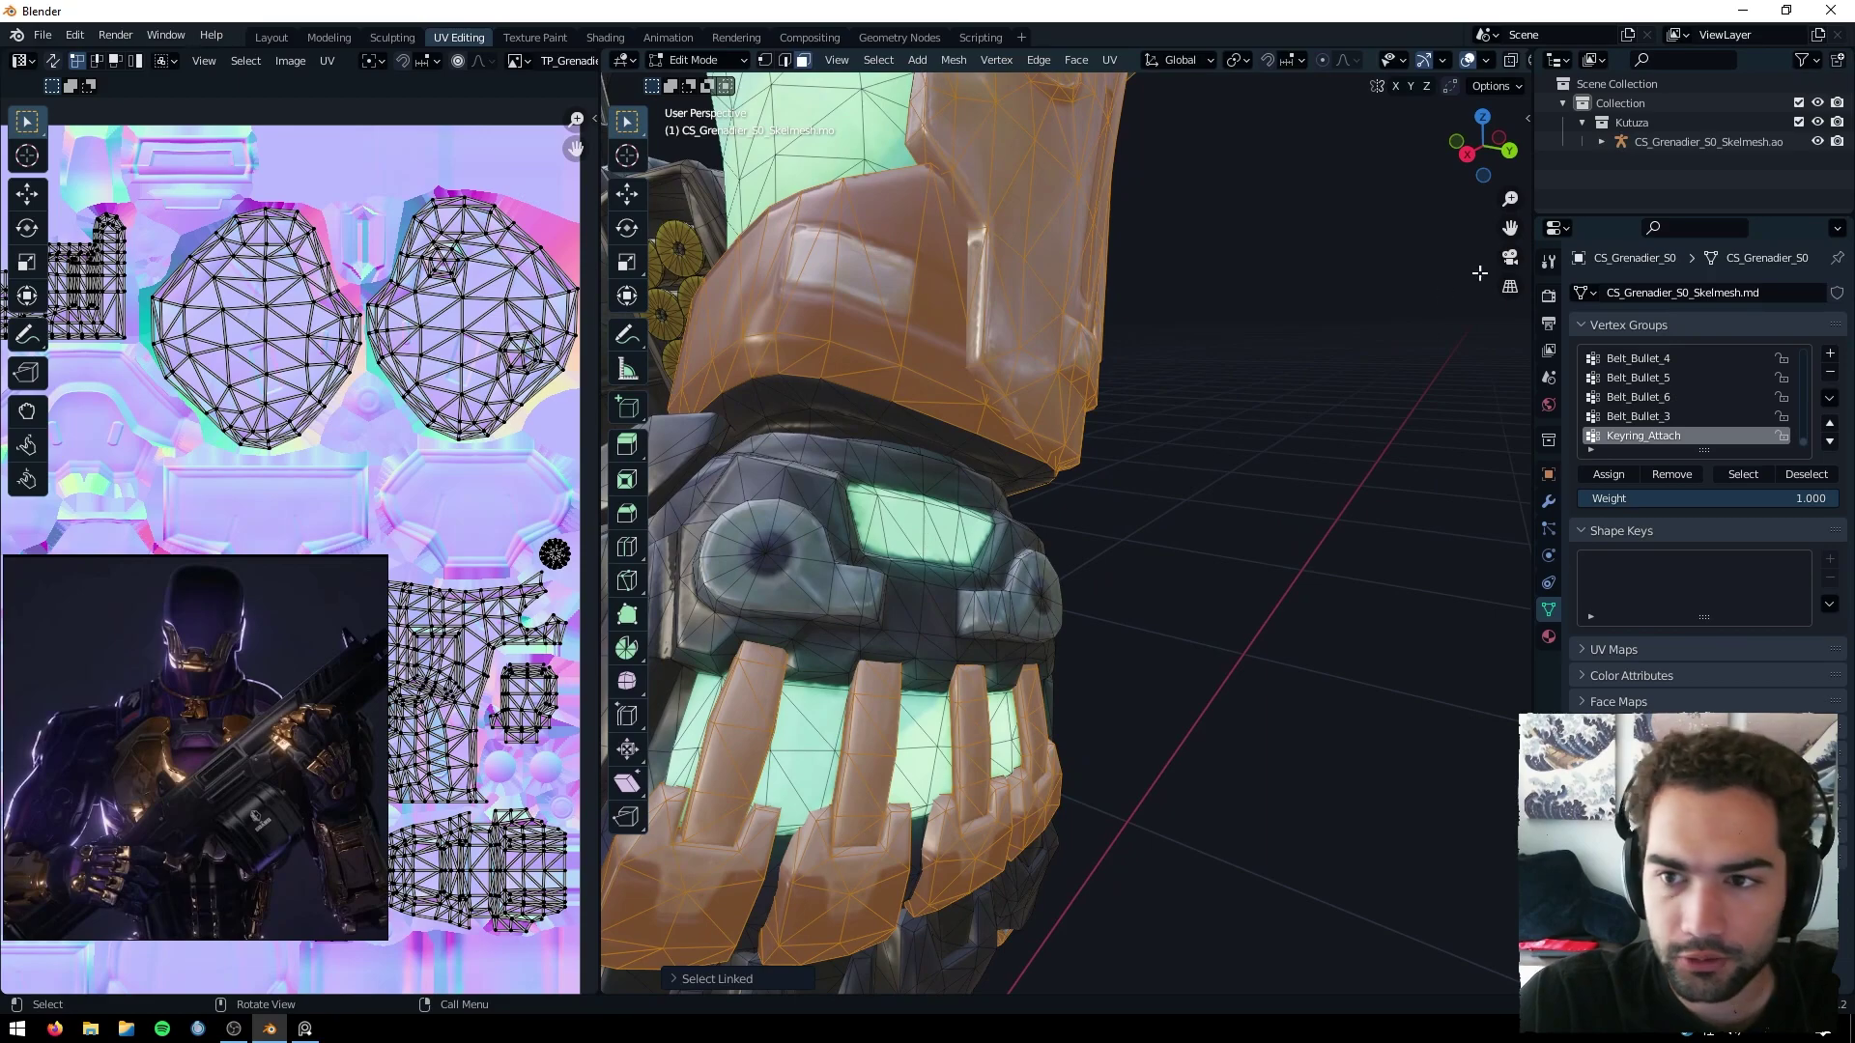
{"action": "left_click_drag", "start_coordinate": [1509, 227], "coordinate": [1417, 300]}
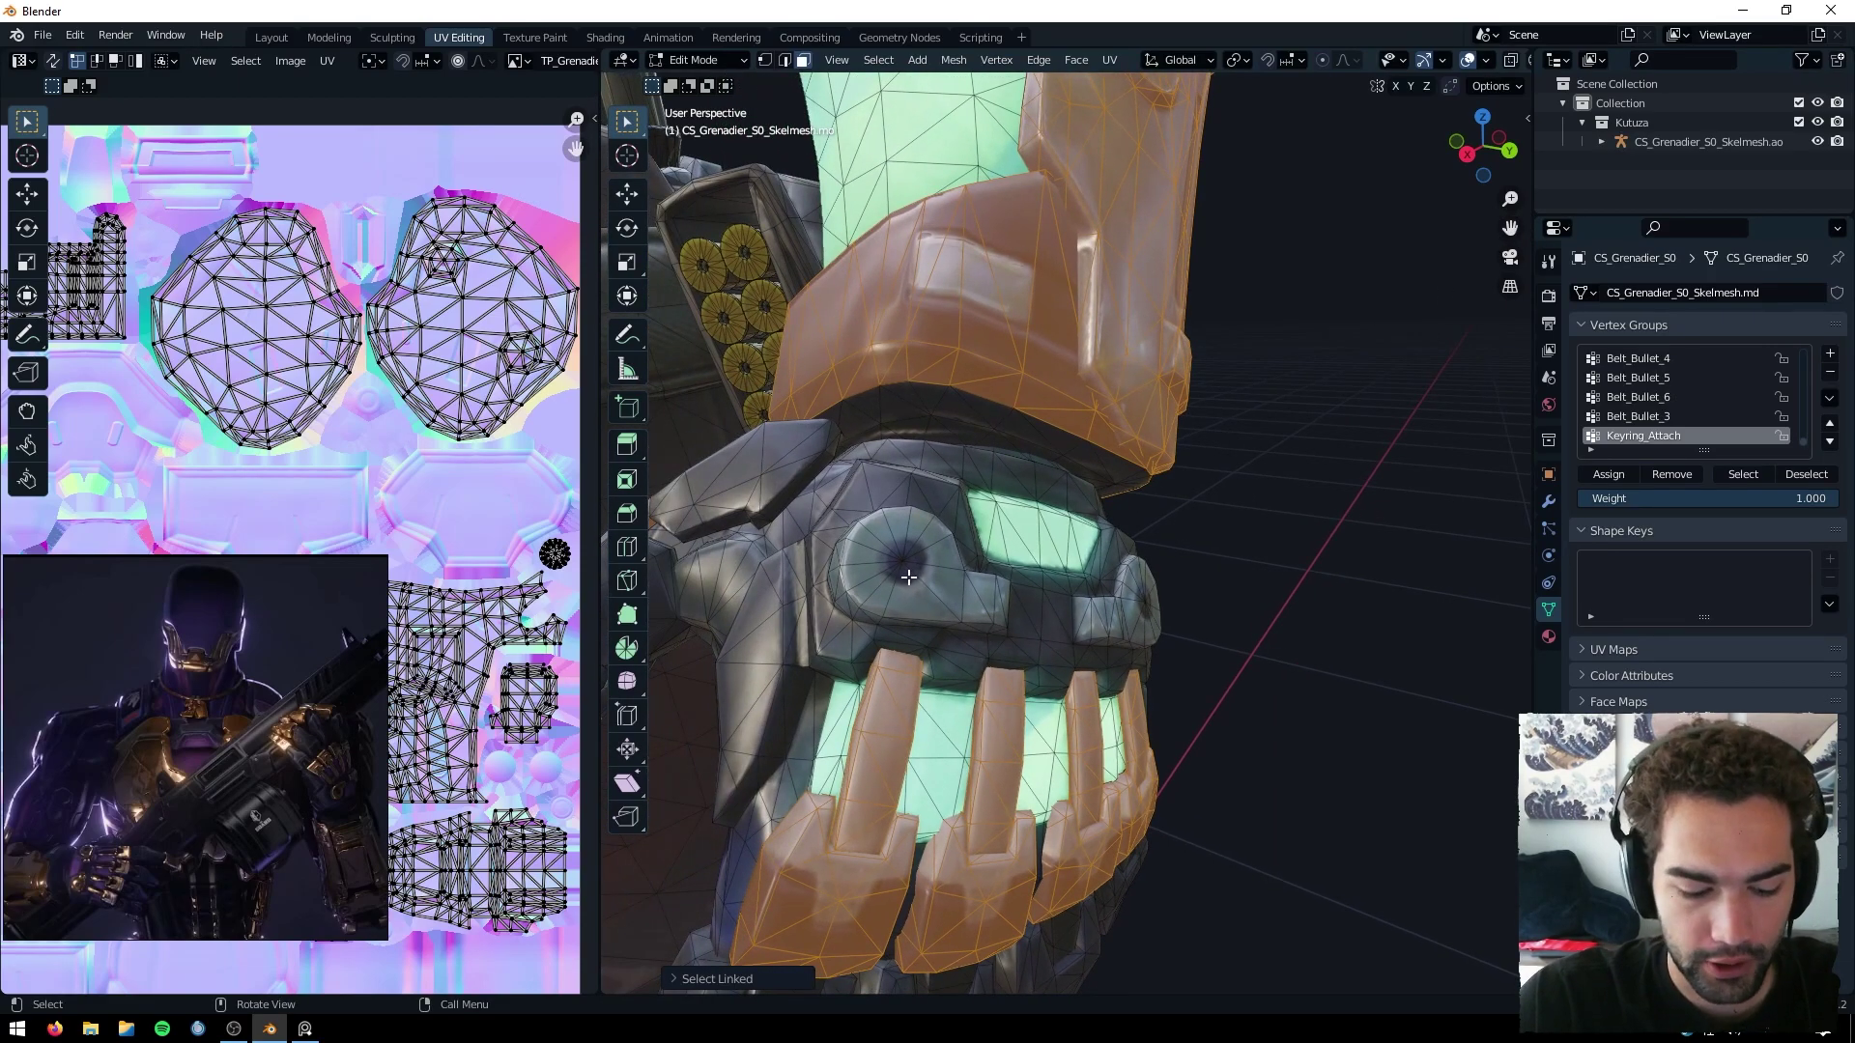
{"action": "key", "text": "ctrl+l"}
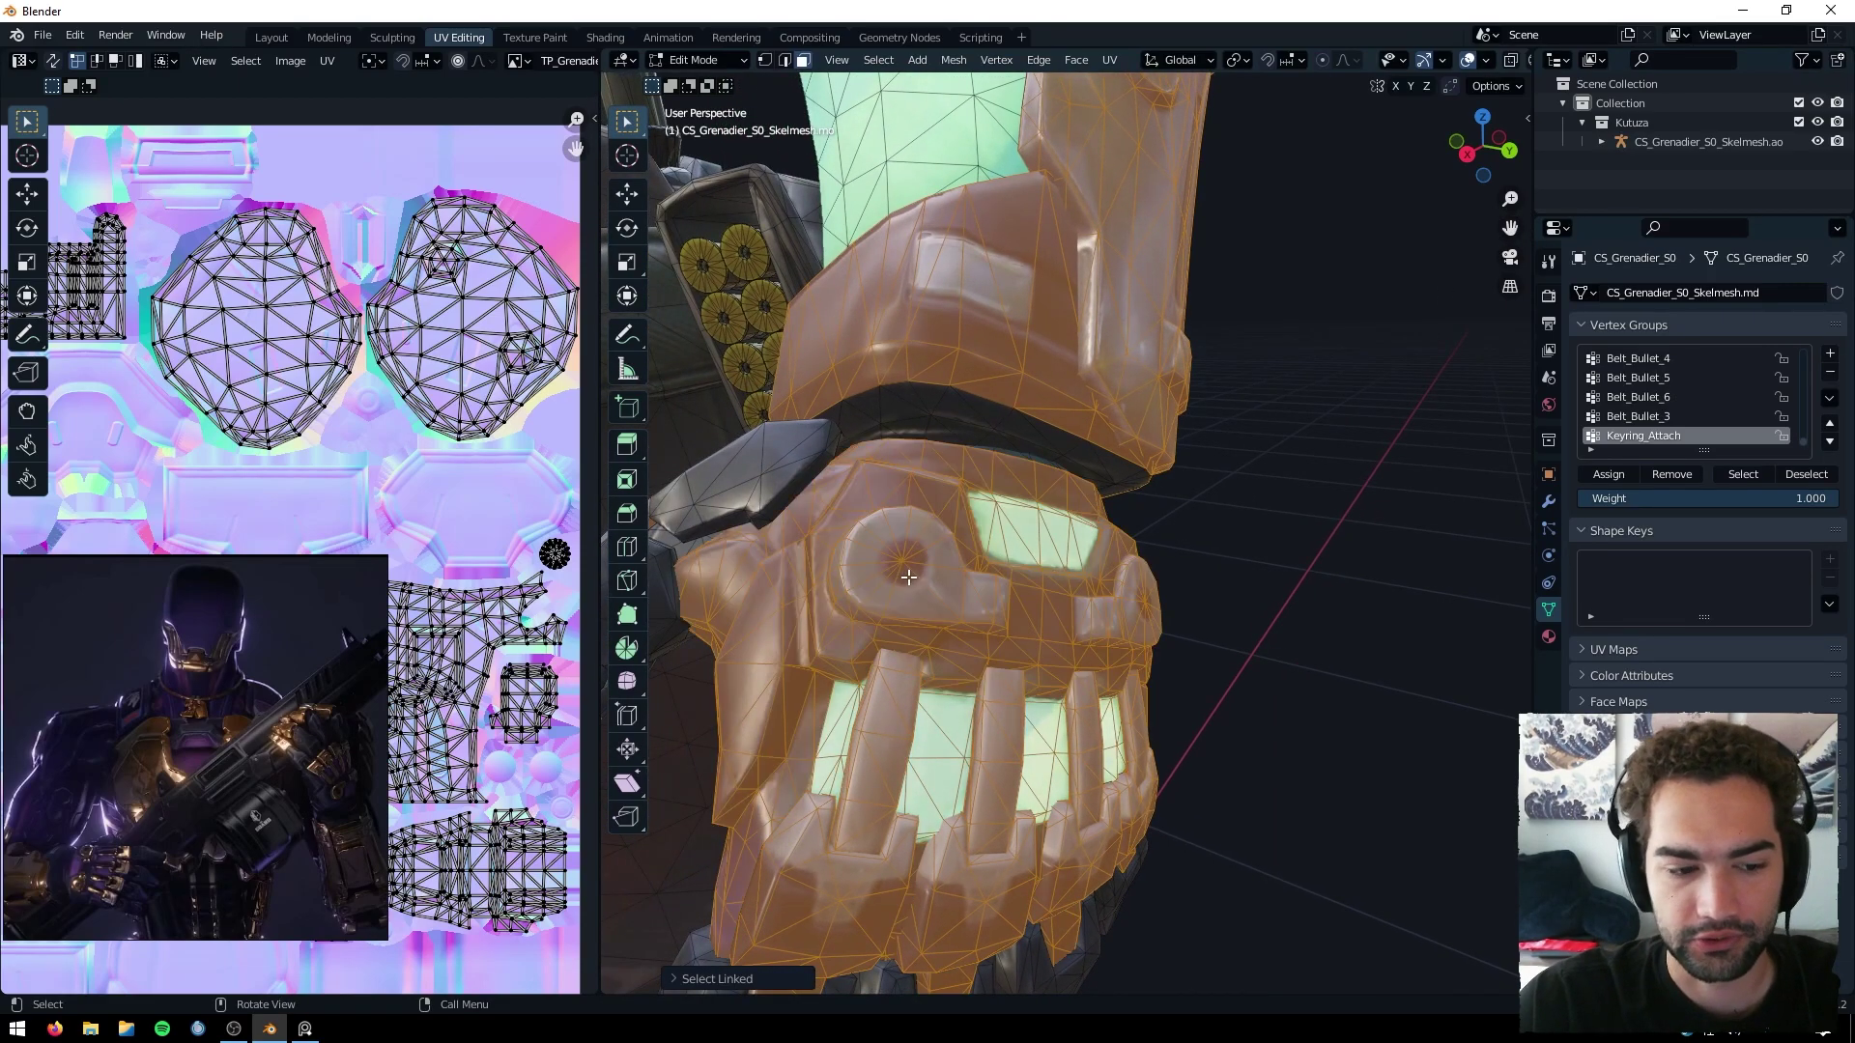
{"action": "key", "text": "ctrl+z"}
Add the front faces and lower side faces of the left hand's thumb-side bracket to the selection individually.
{"action": "scroll", "coordinate": [909, 557], "scroll_direction": "up", "scroll_amount": 1}
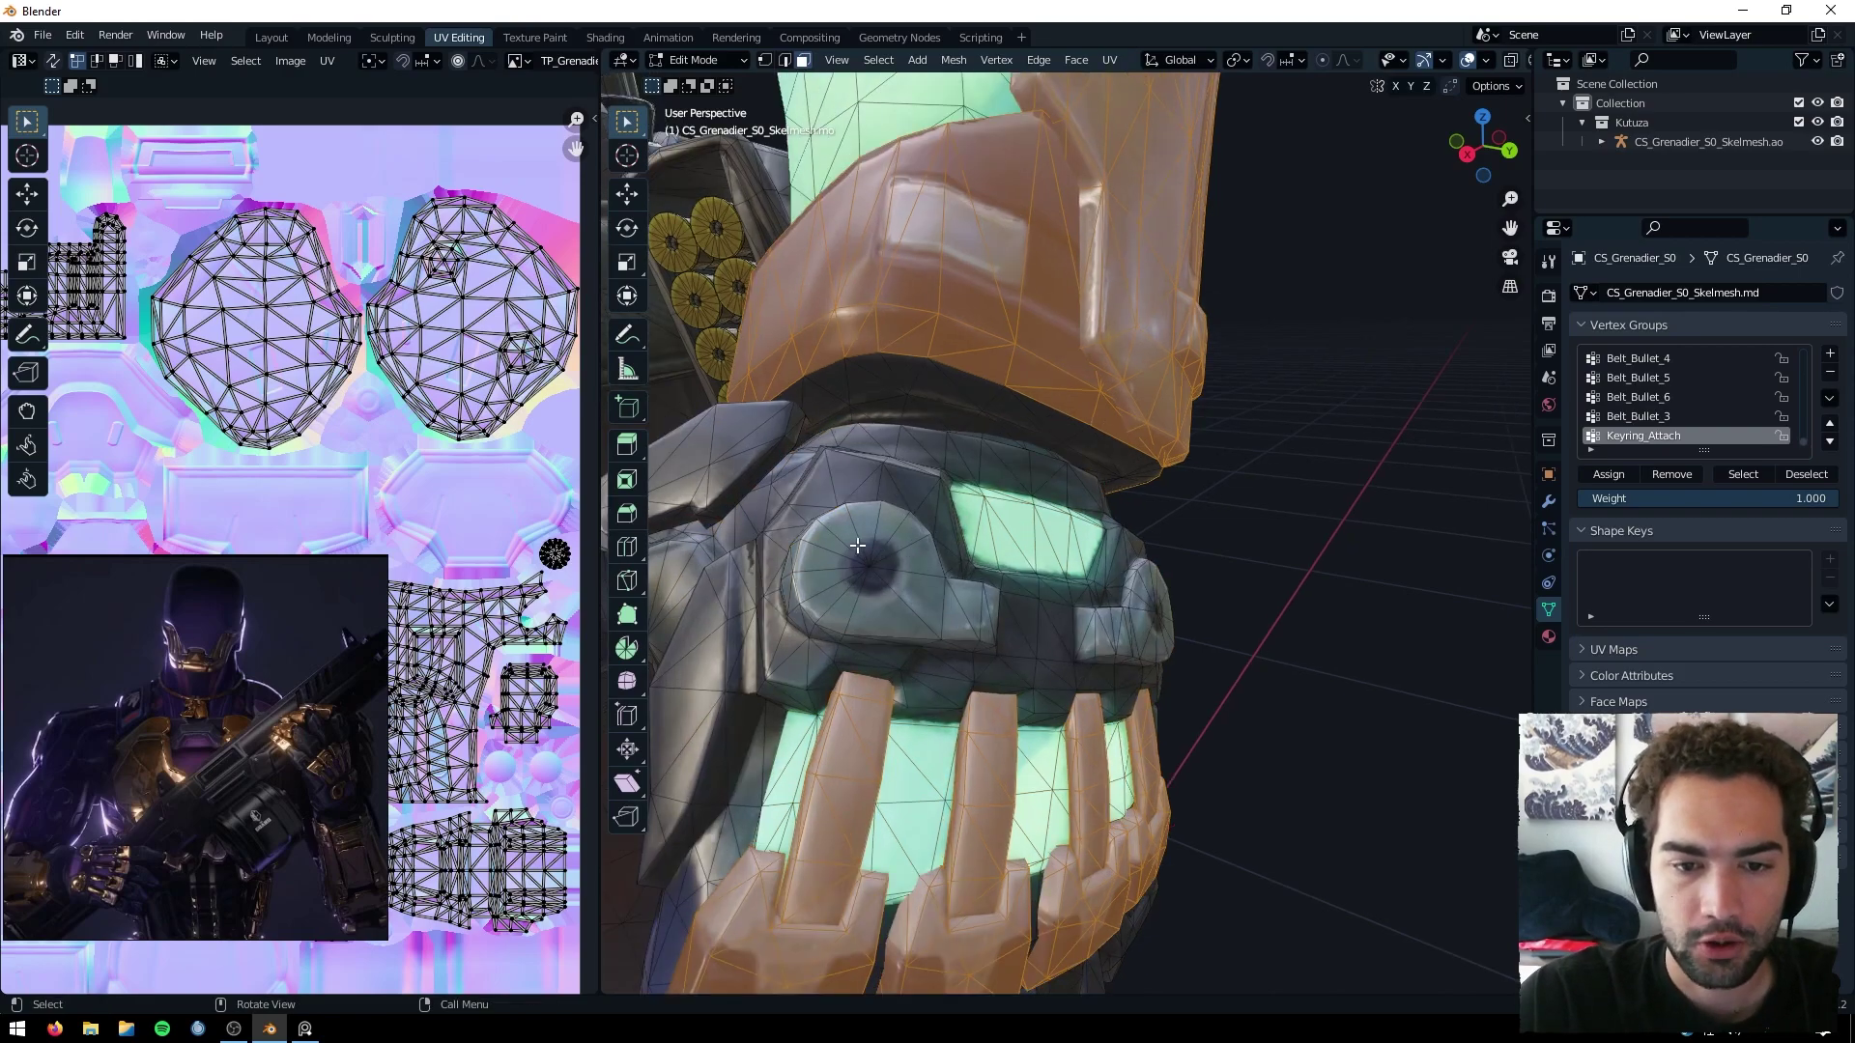
{"action": "left_click_drag", "start_coordinate": [821, 535], "coordinate": [918, 622], "text": "shift"}
{"action": "middle_click_drag", "start_coordinate": [918, 622], "coordinate": [800, 554]}
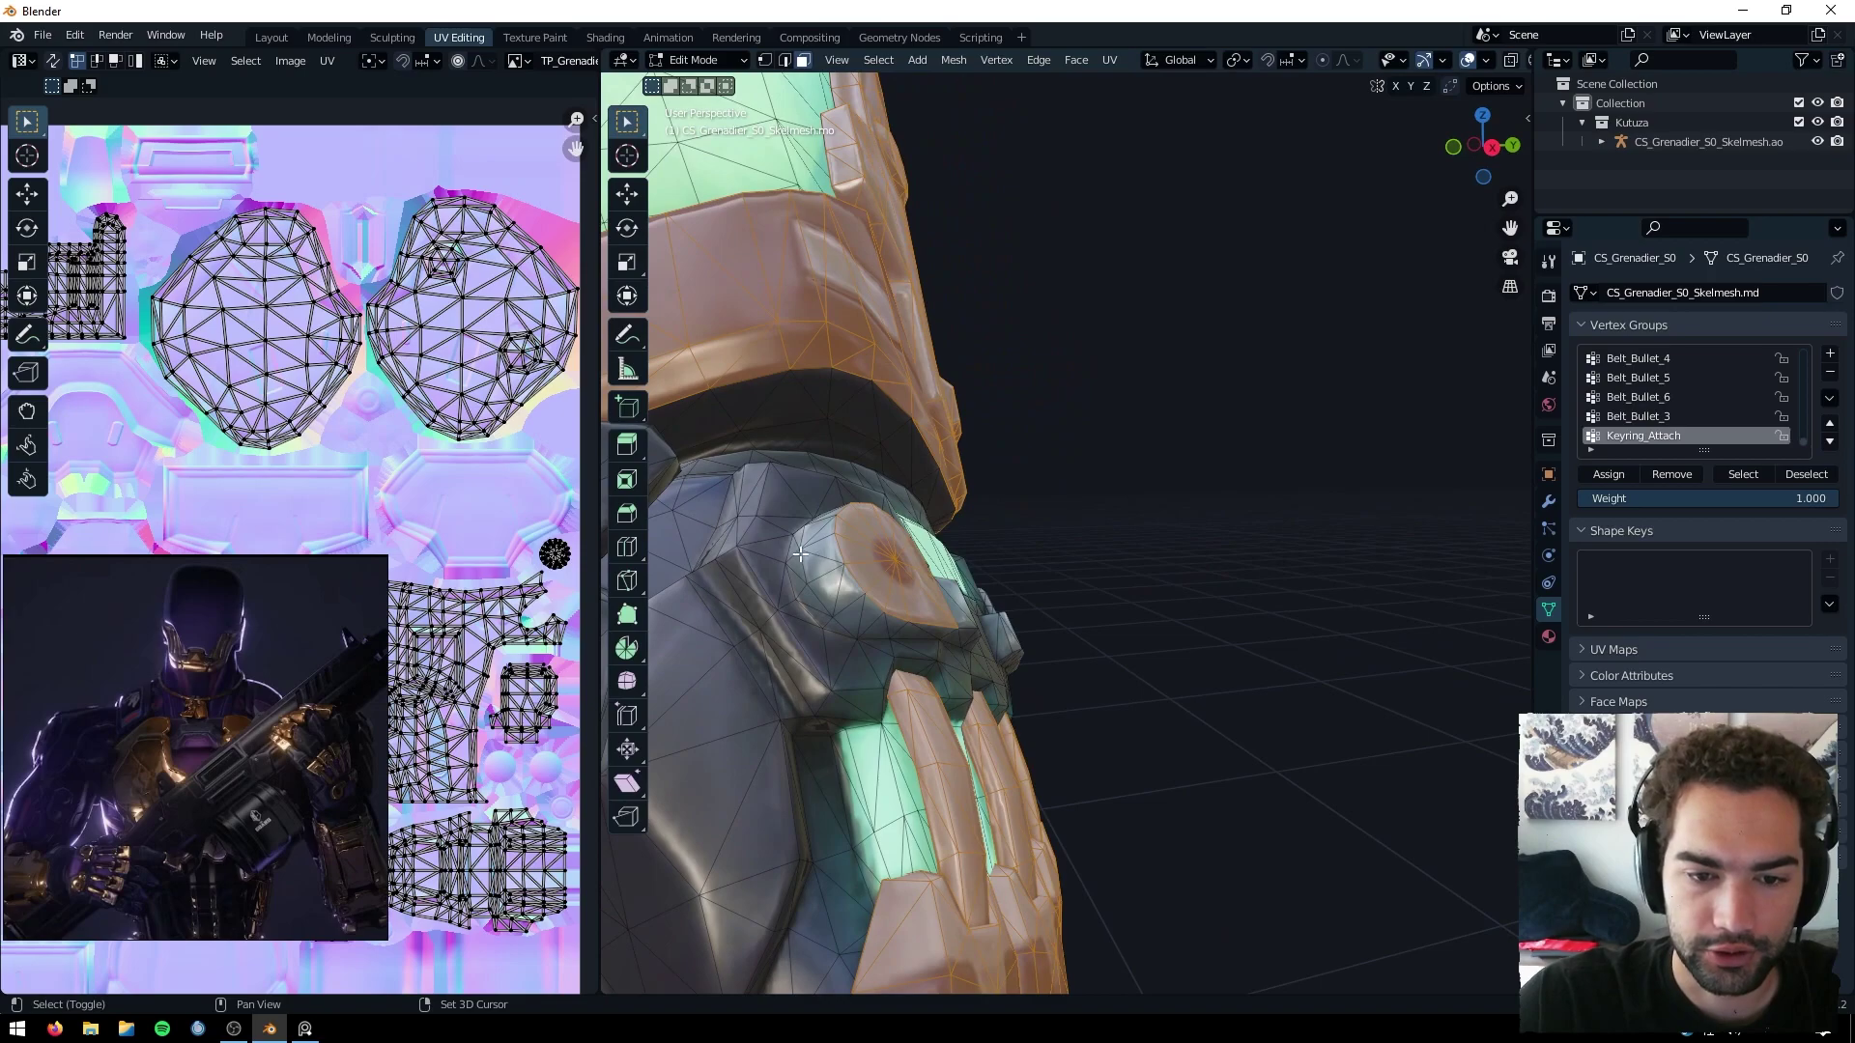
{"action": "left_click_drag", "start_coordinate": [795, 554], "coordinate": [839, 583], "text": "shift"}
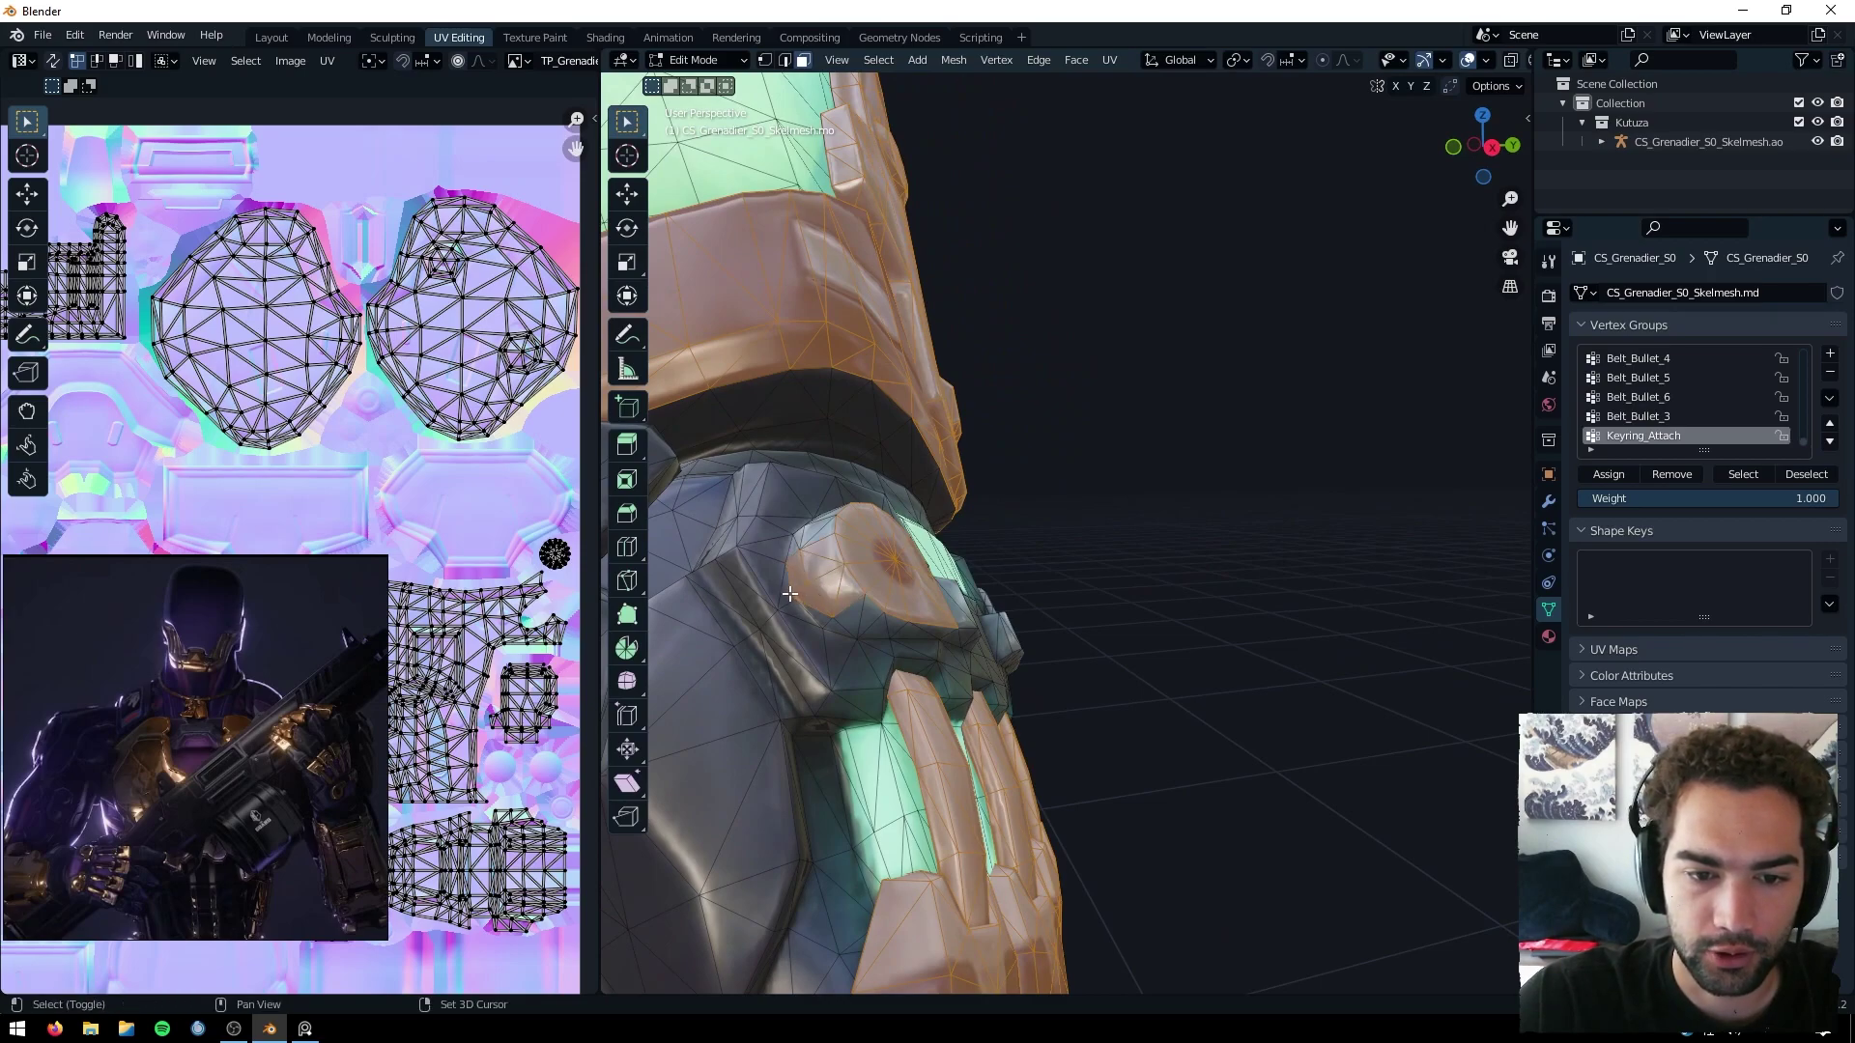
{"action": "left_click", "coordinate": [789, 594], "text": "shift"}
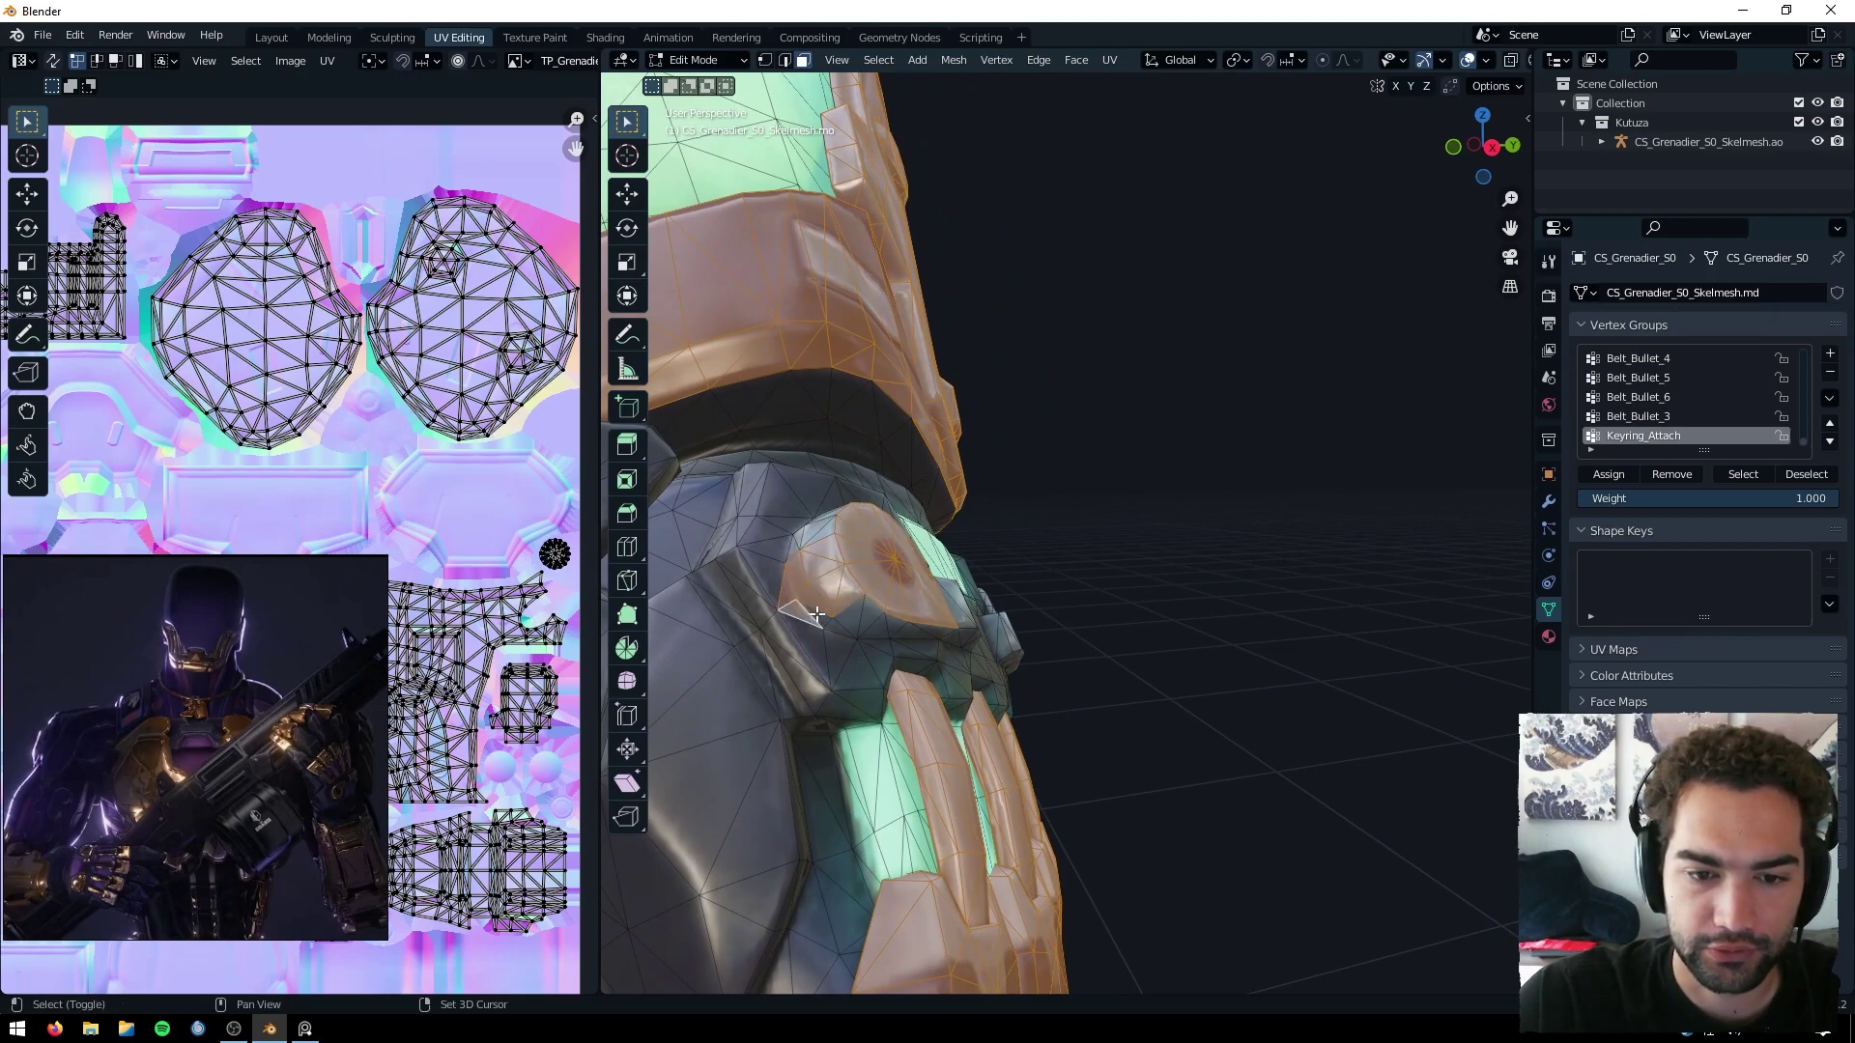
{"action": "left_click", "coordinate": [887, 624], "text": "shift"}
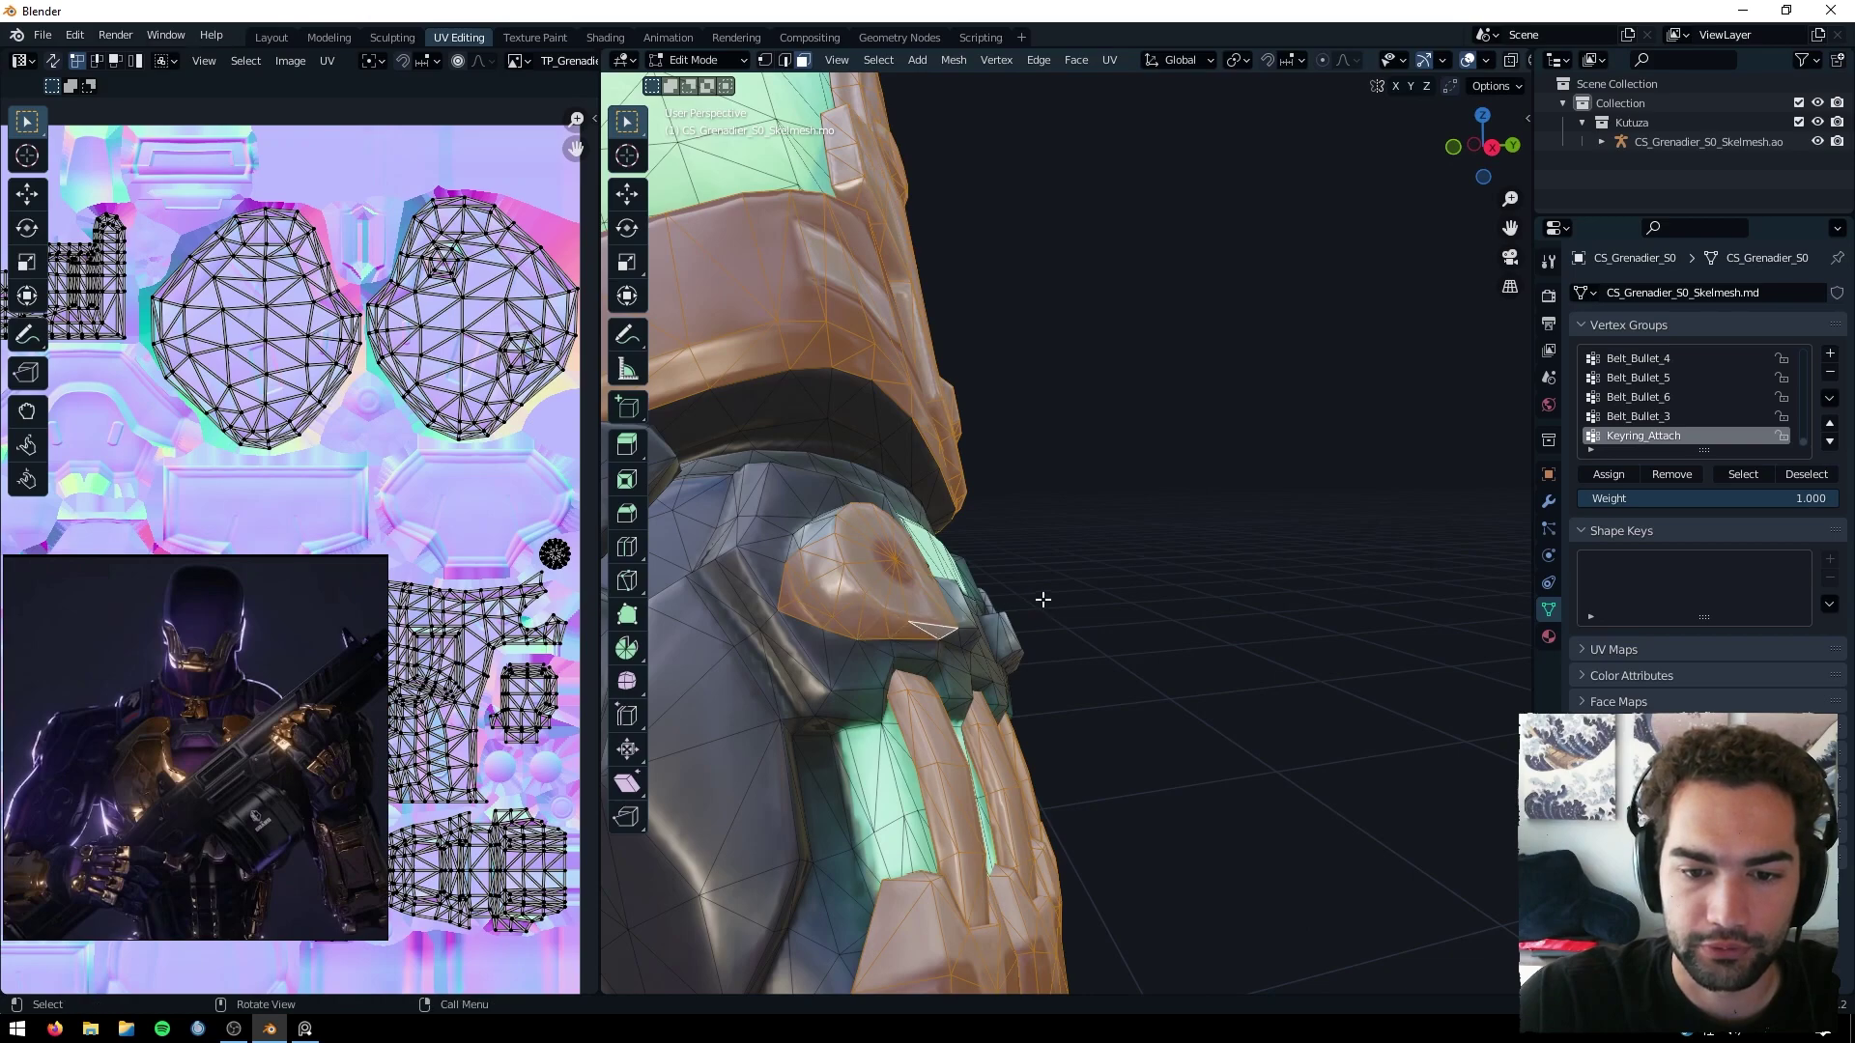
Add the lower edge and end faces of the thumb-side bracket's straight arm to the selection.
{"action": "middle_click_drag", "start_coordinate": [1035, 600], "coordinate": [1005, 631]}
{"action": "key", "text": "b"}
{"action": "left_click_drag", "start_coordinate": [1048, 646], "coordinate": [1049, 646], "text": "shift"}
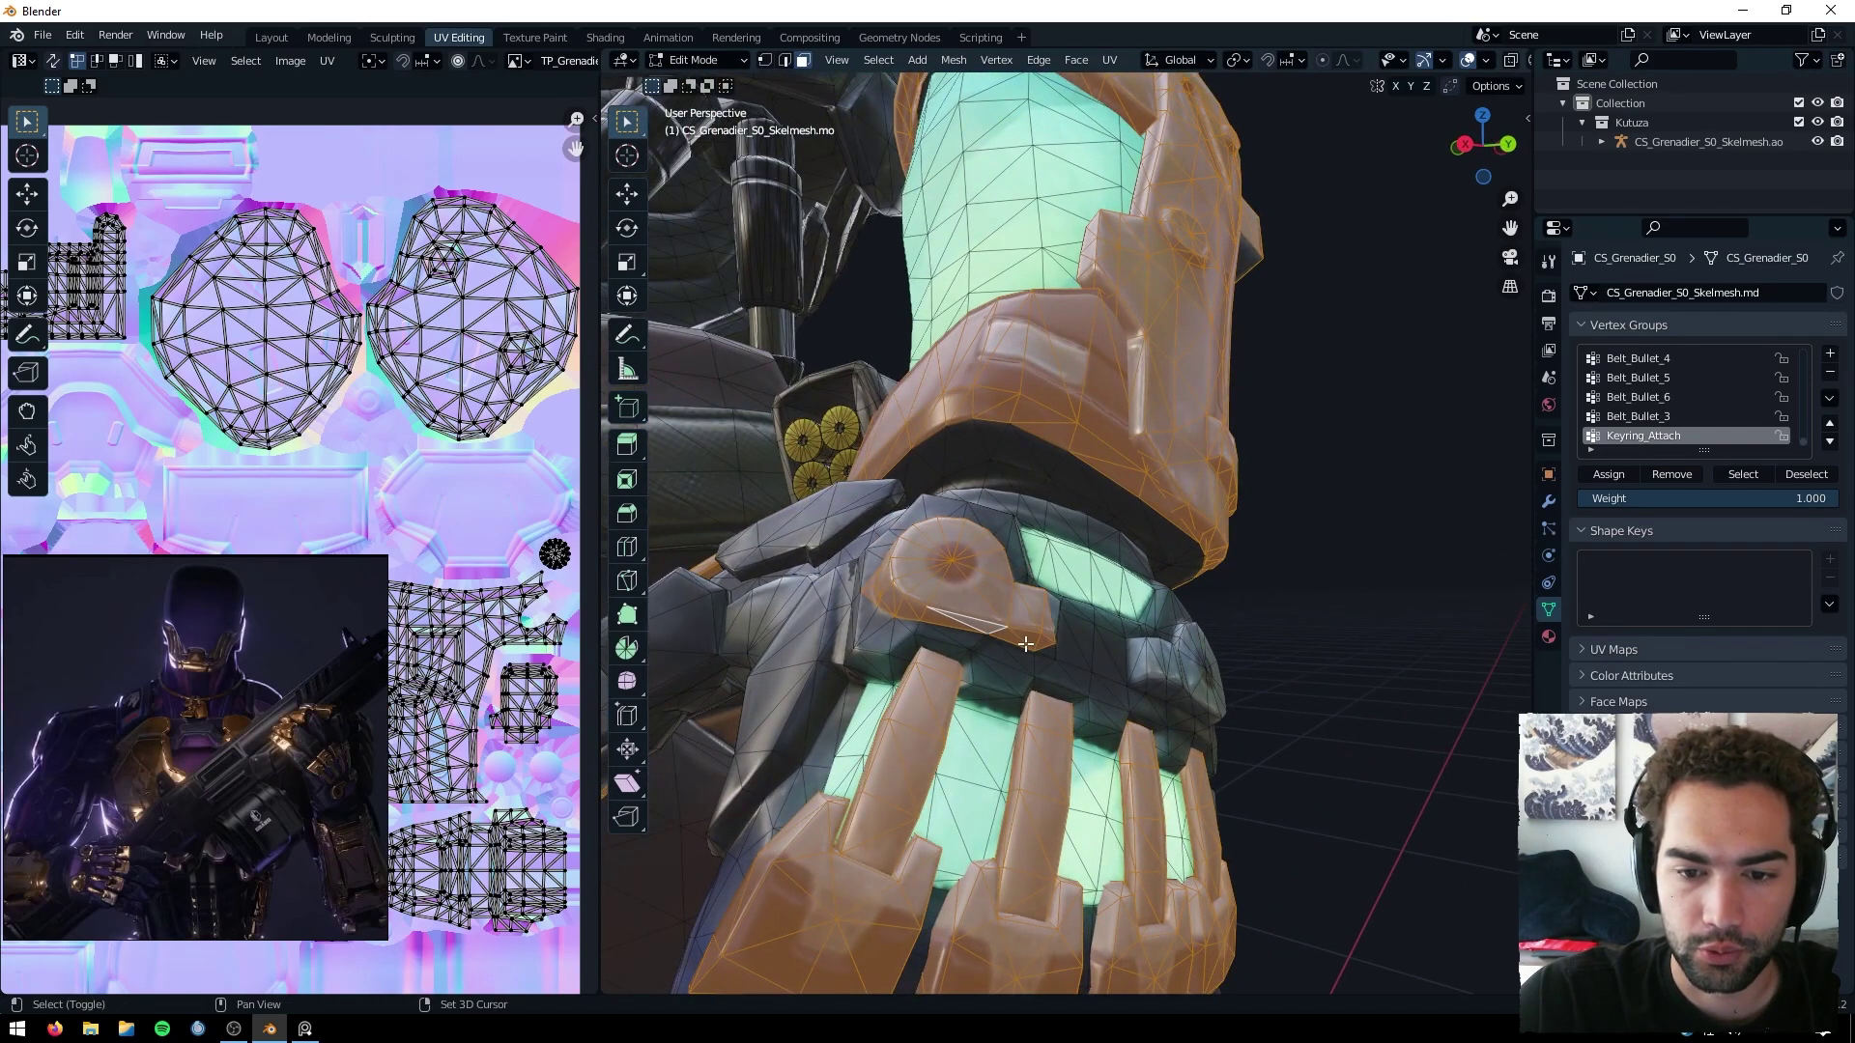
{"action": "left_click", "coordinate": [1046, 649], "text": "shift"}
{"action": "middle_click_drag", "start_coordinate": [1046, 650], "coordinate": [1007, 607]}
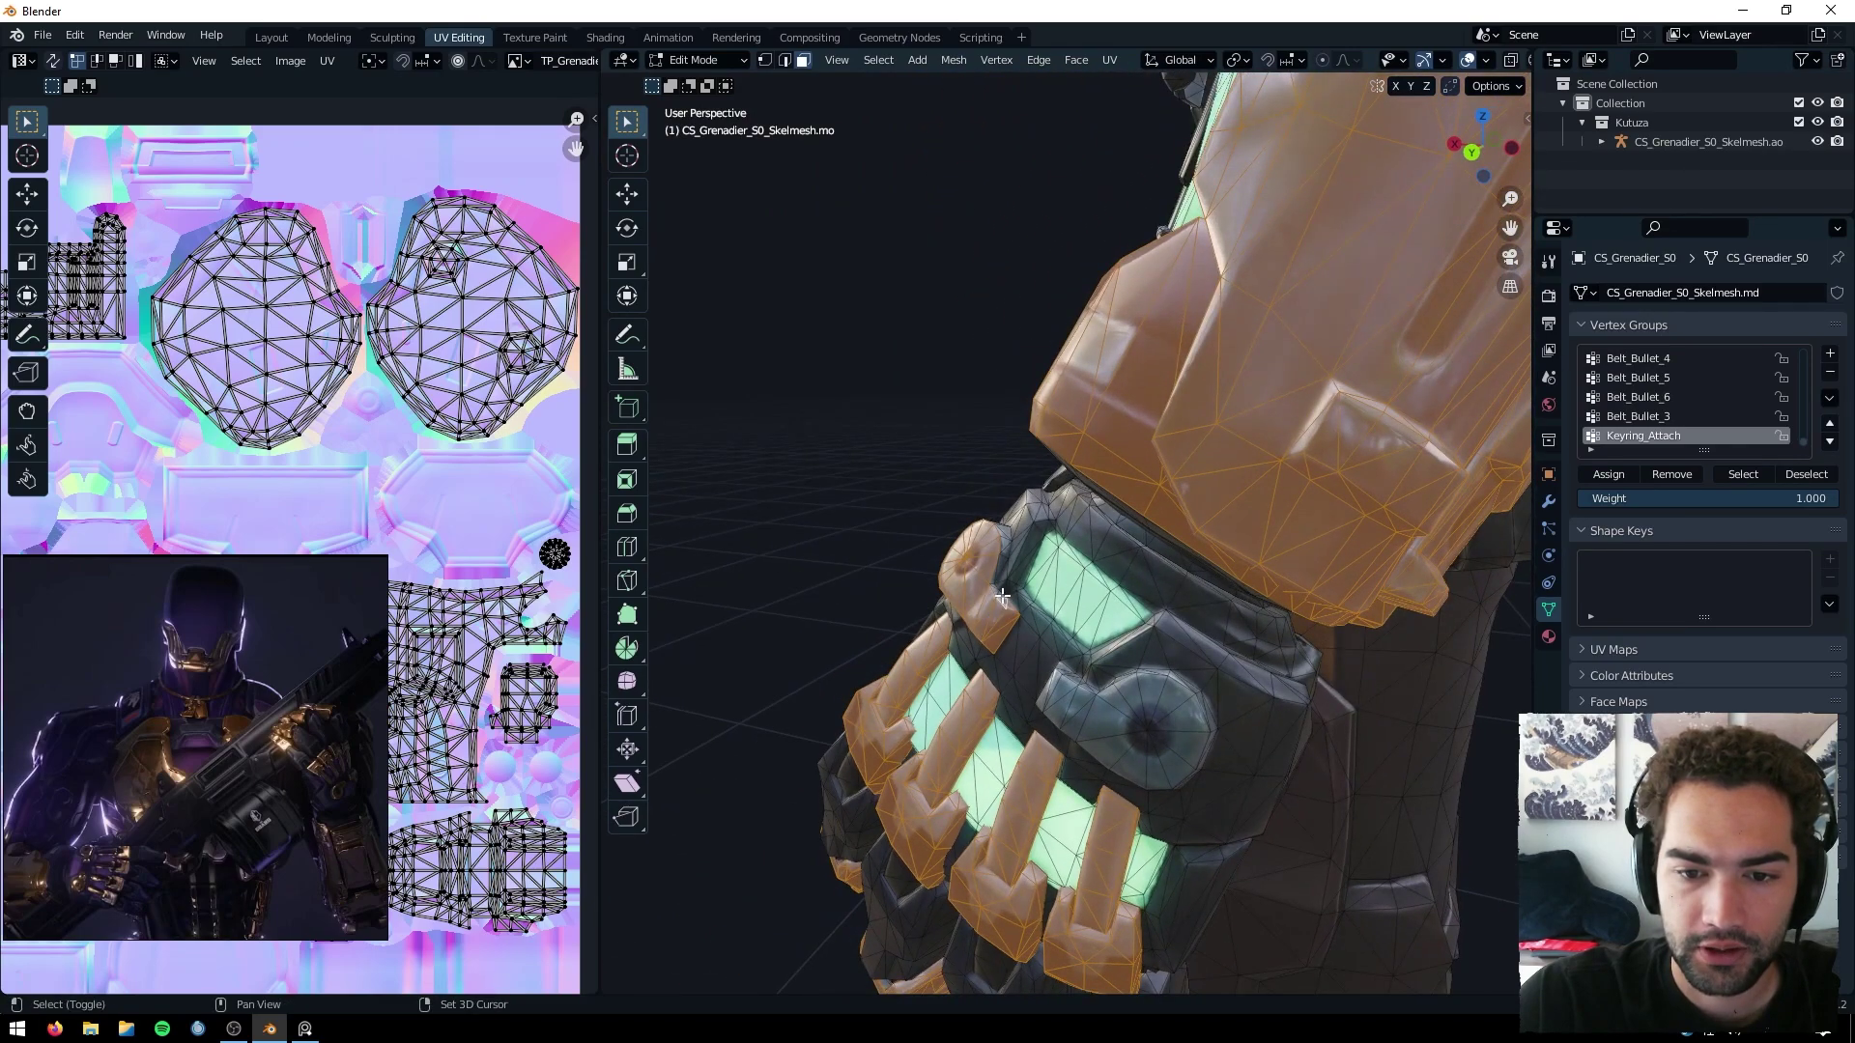
{"action": "scroll", "coordinate": [994, 591], "scroll_direction": "up", "scroll_amount": 2}
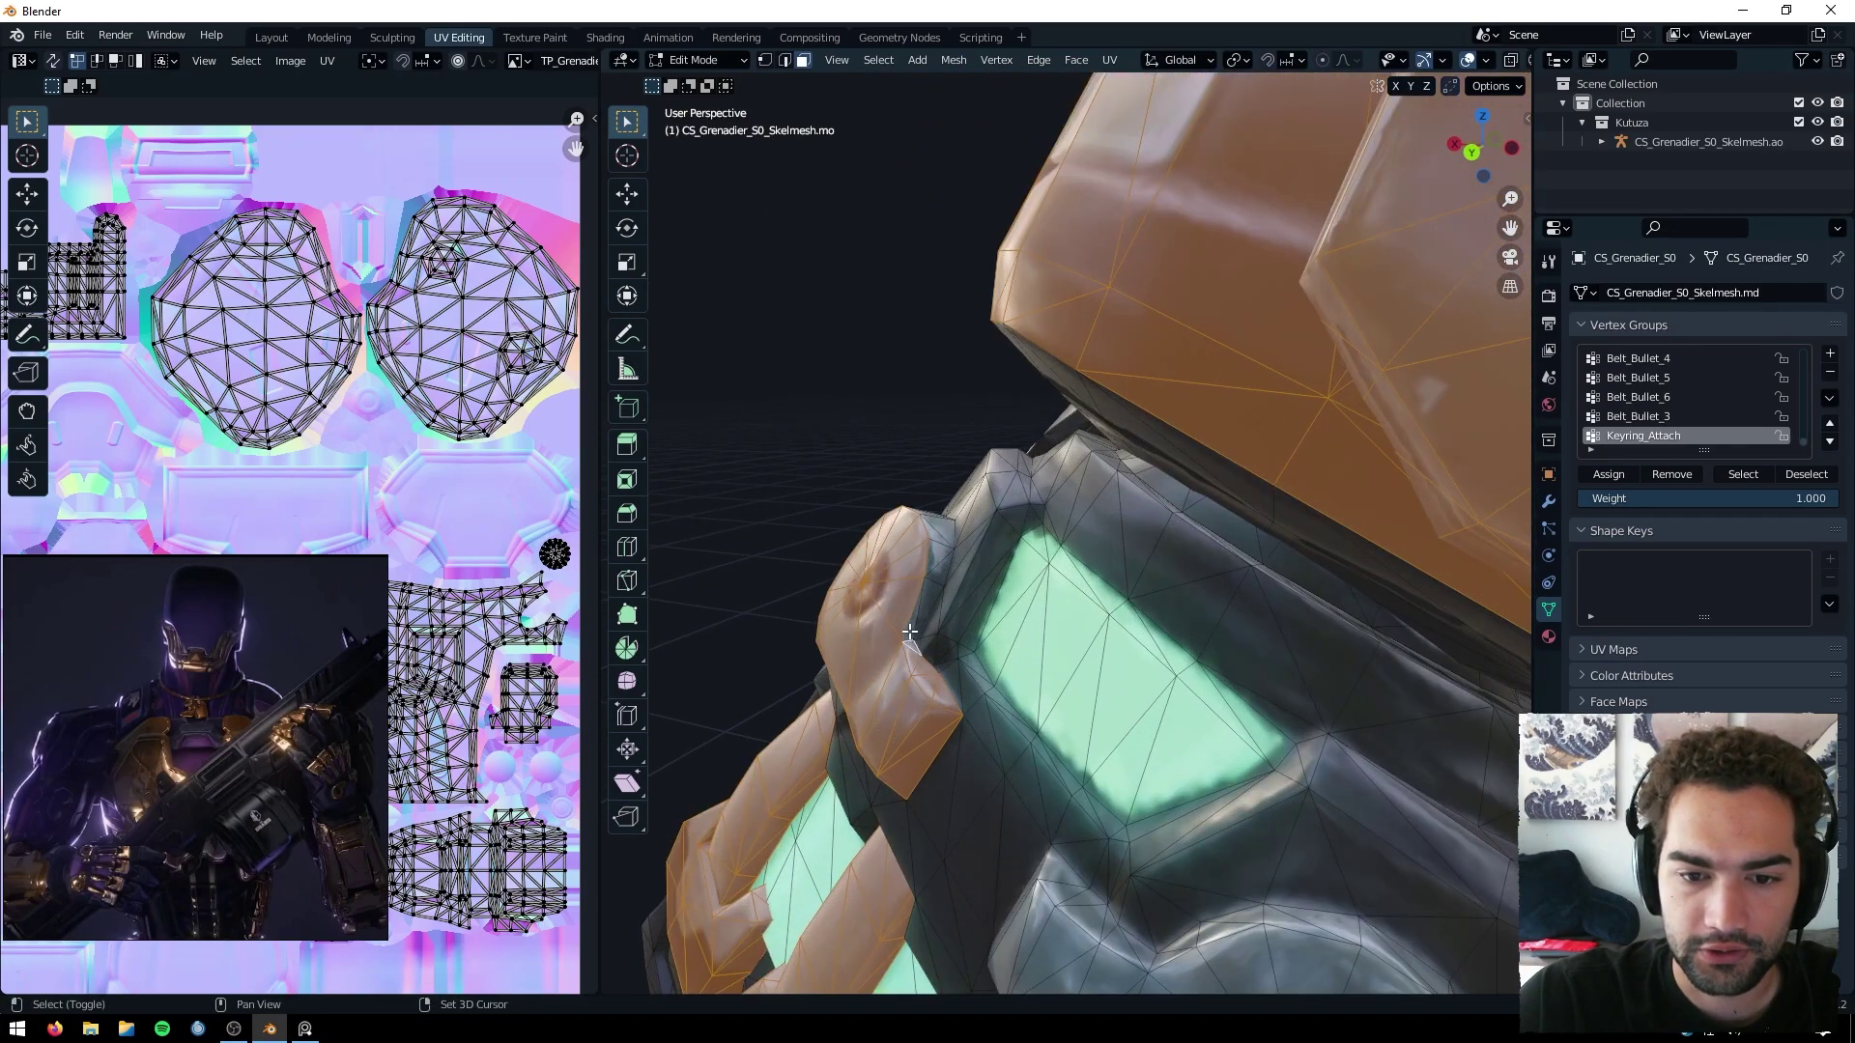
Add the remaining rim faces around the thumb-side bracket's round end to the selection.
{"action": "middle_click_drag", "start_coordinate": [935, 529], "coordinate": [855, 565]}
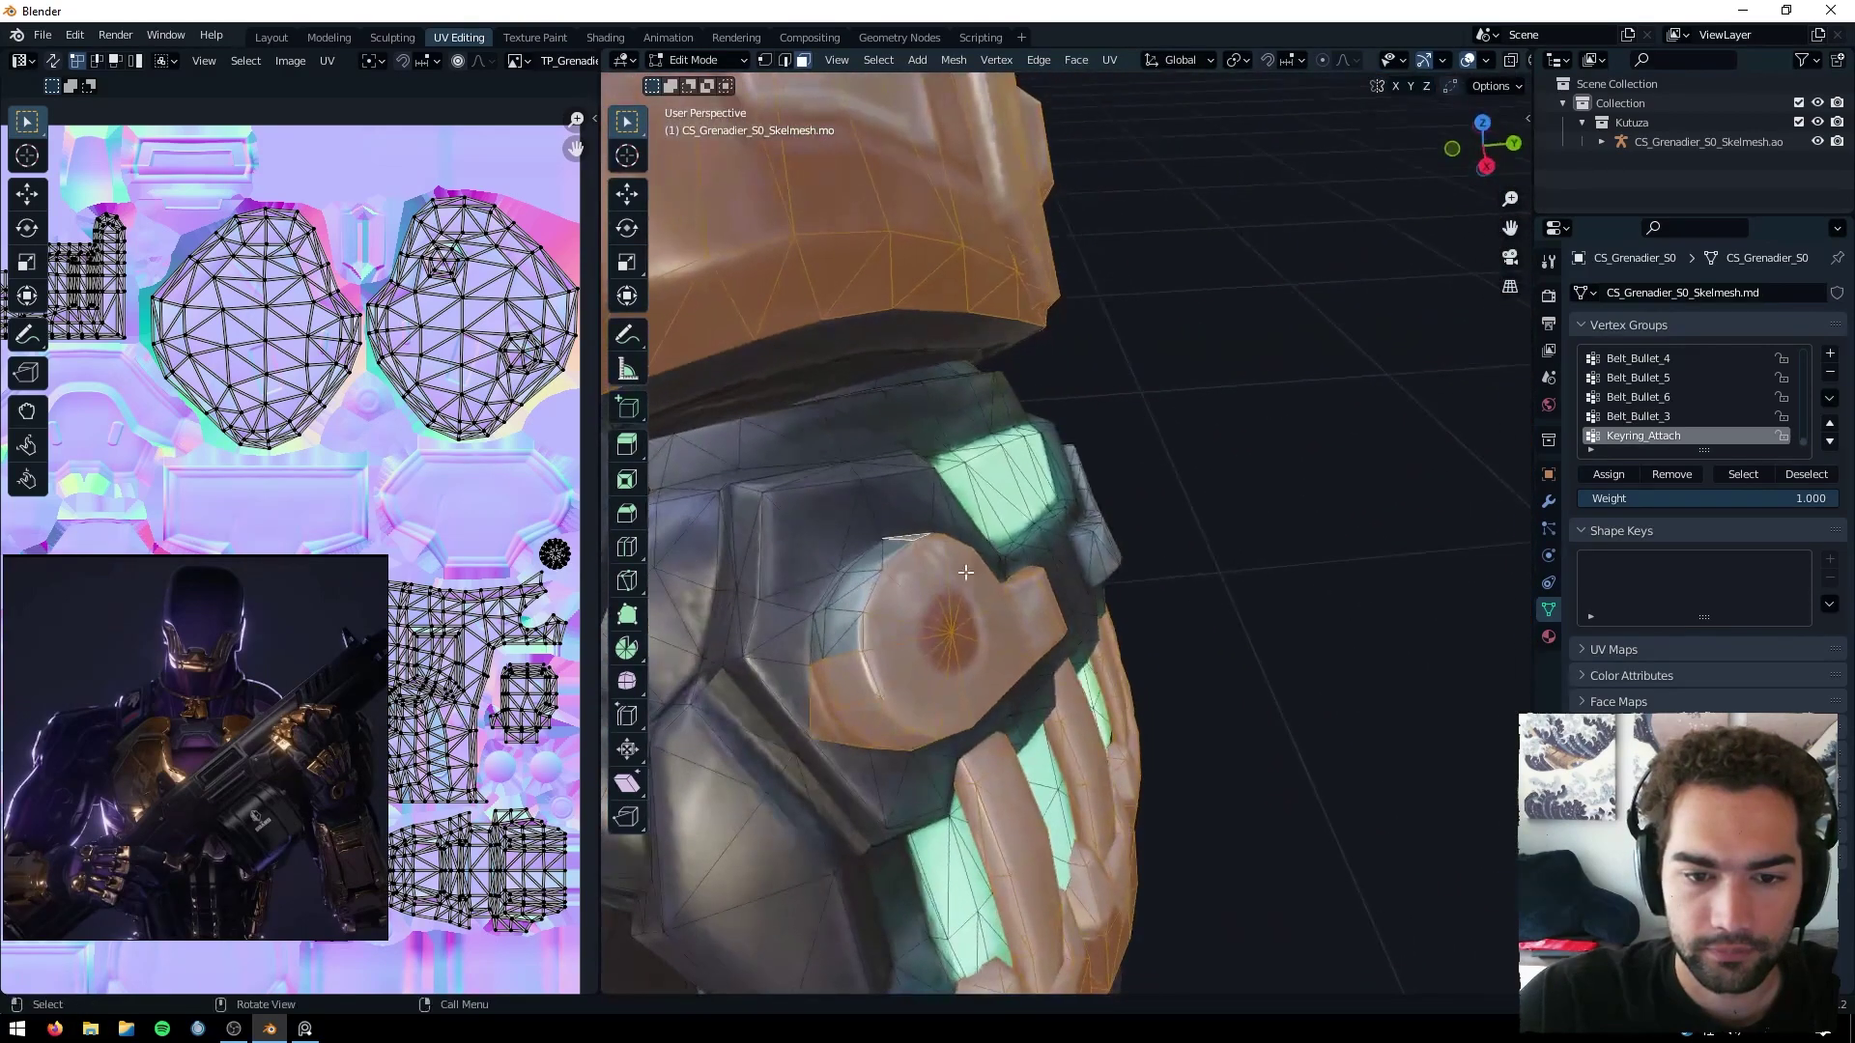
{"action": "left_click", "coordinate": [850, 587], "text": "shift"}
{"action": "left_click", "coordinate": [856, 600], "text": "shift"}
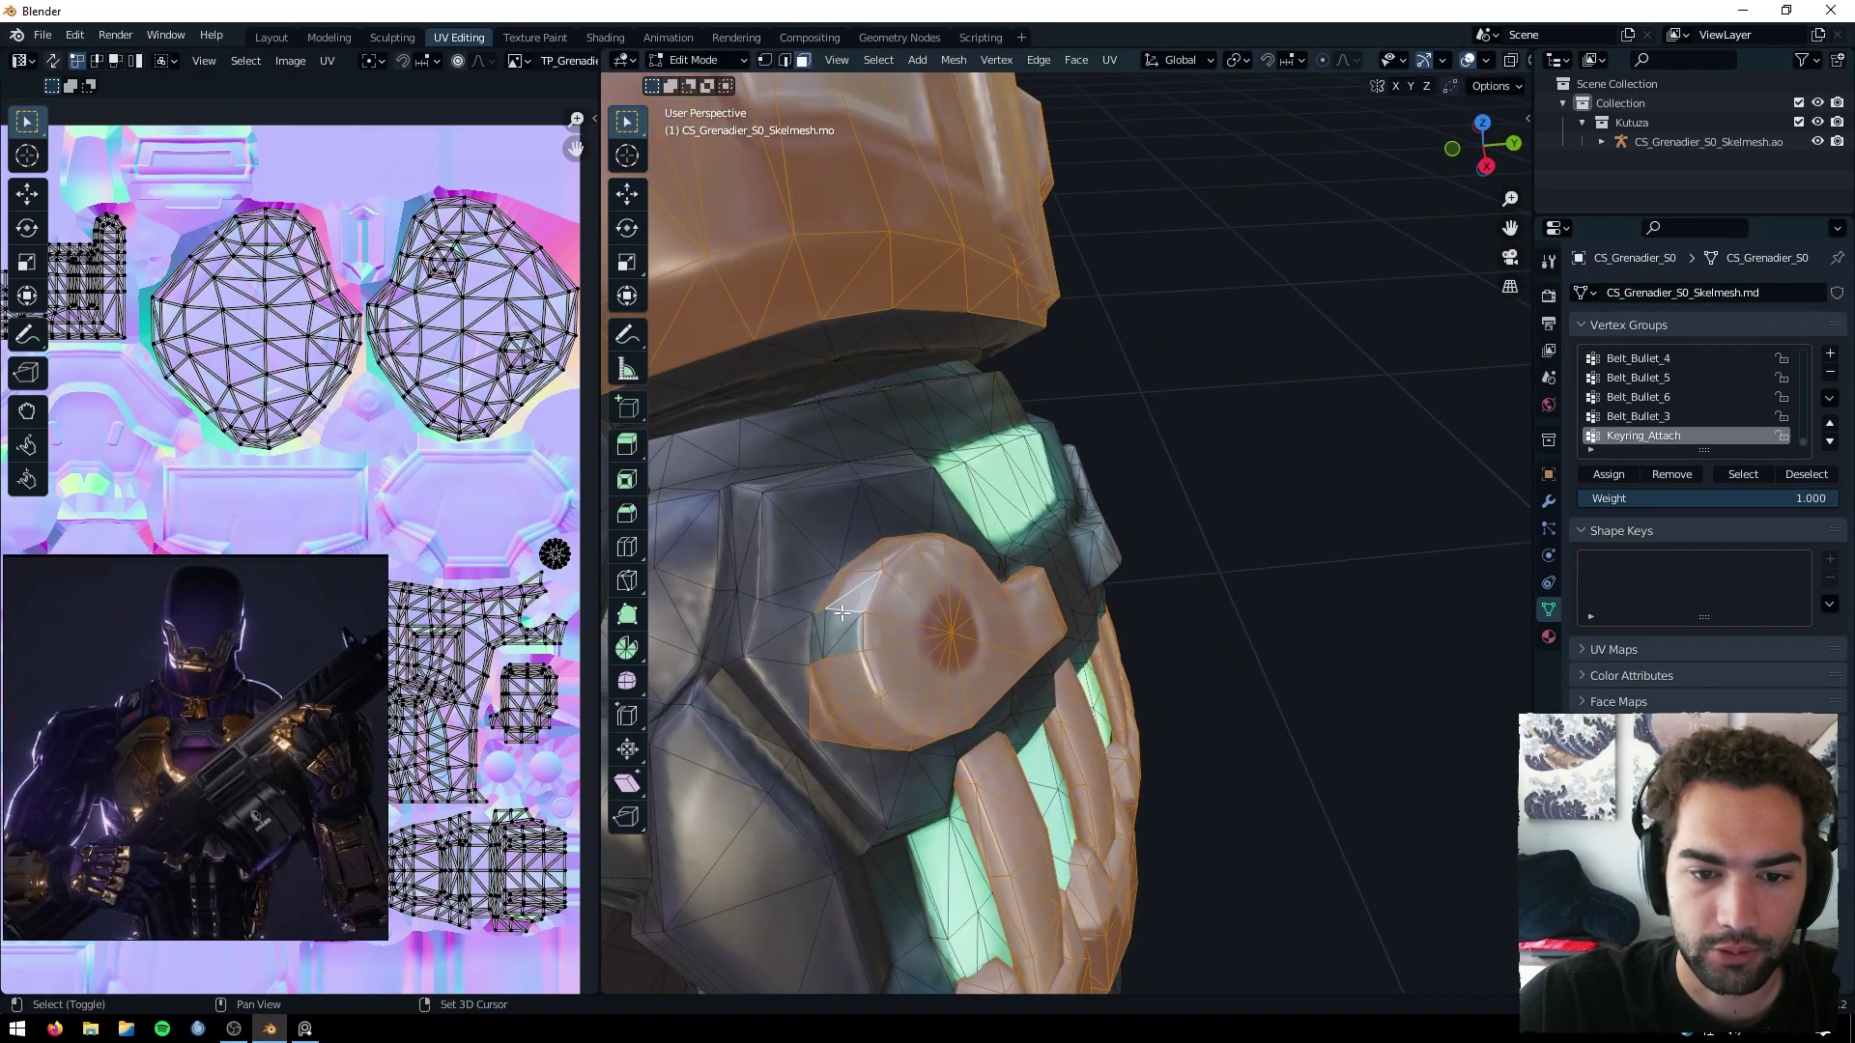
{"action": "left_click", "coordinate": [835, 627], "text": "shift"}
{"action": "left_click", "coordinate": [821, 632], "text": "shift"}
{"action": "left_click", "coordinate": [815, 638], "text": "shift"}
{"action": "left_click", "coordinate": [849, 645], "text": "shift"}
Add the straight-arm faces of the little-finger-side bracket on the left hand to the selection one by one.
{"action": "middle_click_drag", "start_coordinate": [877, 614], "coordinate": [1325, 493]}
{"action": "left_click", "coordinate": [915, 613], "text": "shift"}
{"action": "left_click", "coordinate": [923, 629], "text": "shift"}
{"action": "left_click", "coordinate": [940, 632], "text": "shift"}
{"action": "left_click", "coordinate": [954, 618], "text": "shift"}
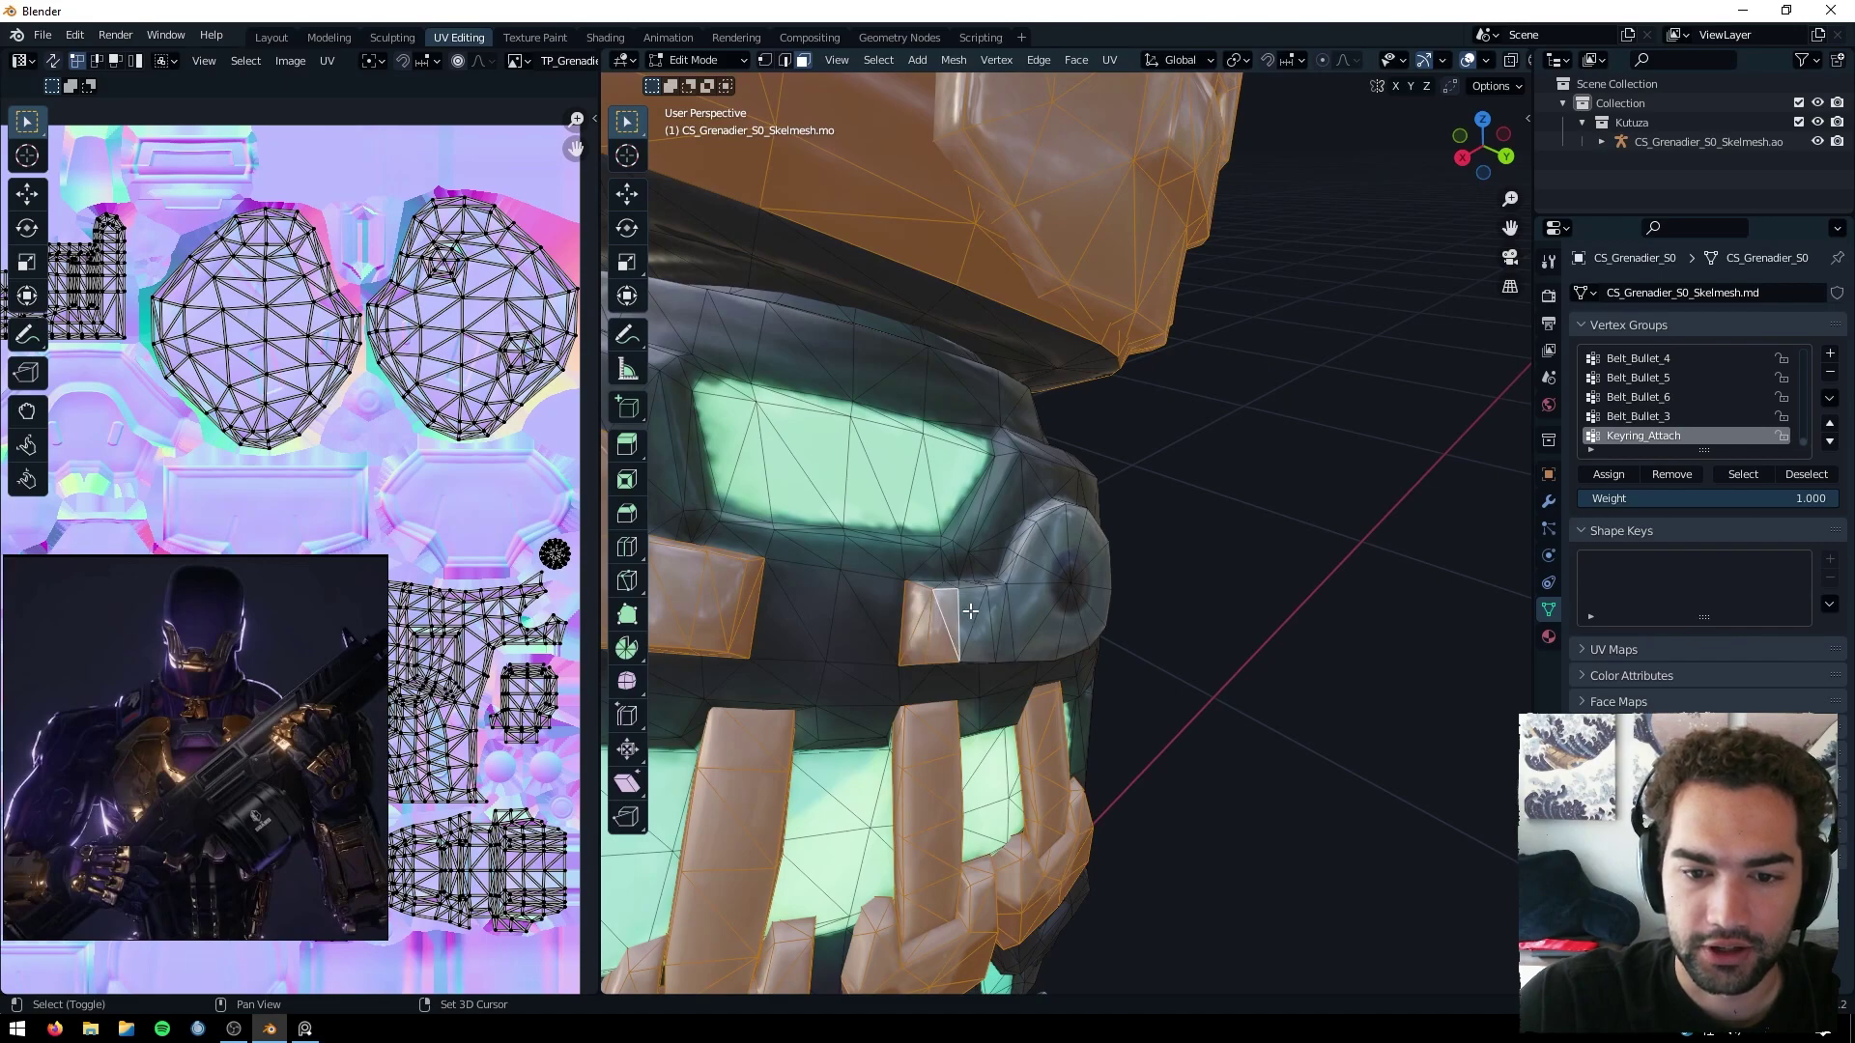
{"action": "left_click", "coordinate": [969, 613], "text": "shift"}
{"action": "left_click", "coordinate": [983, 623], "text": "shift"}
{"action": "left_click", "coordinate": [998, 613], "text": "shift"}
{"action": "left_click", "coordinate": [1009, 618], "text": "shift"}
{"action": "left_click", "coordinate": [1032, 592], "text": "shift"}
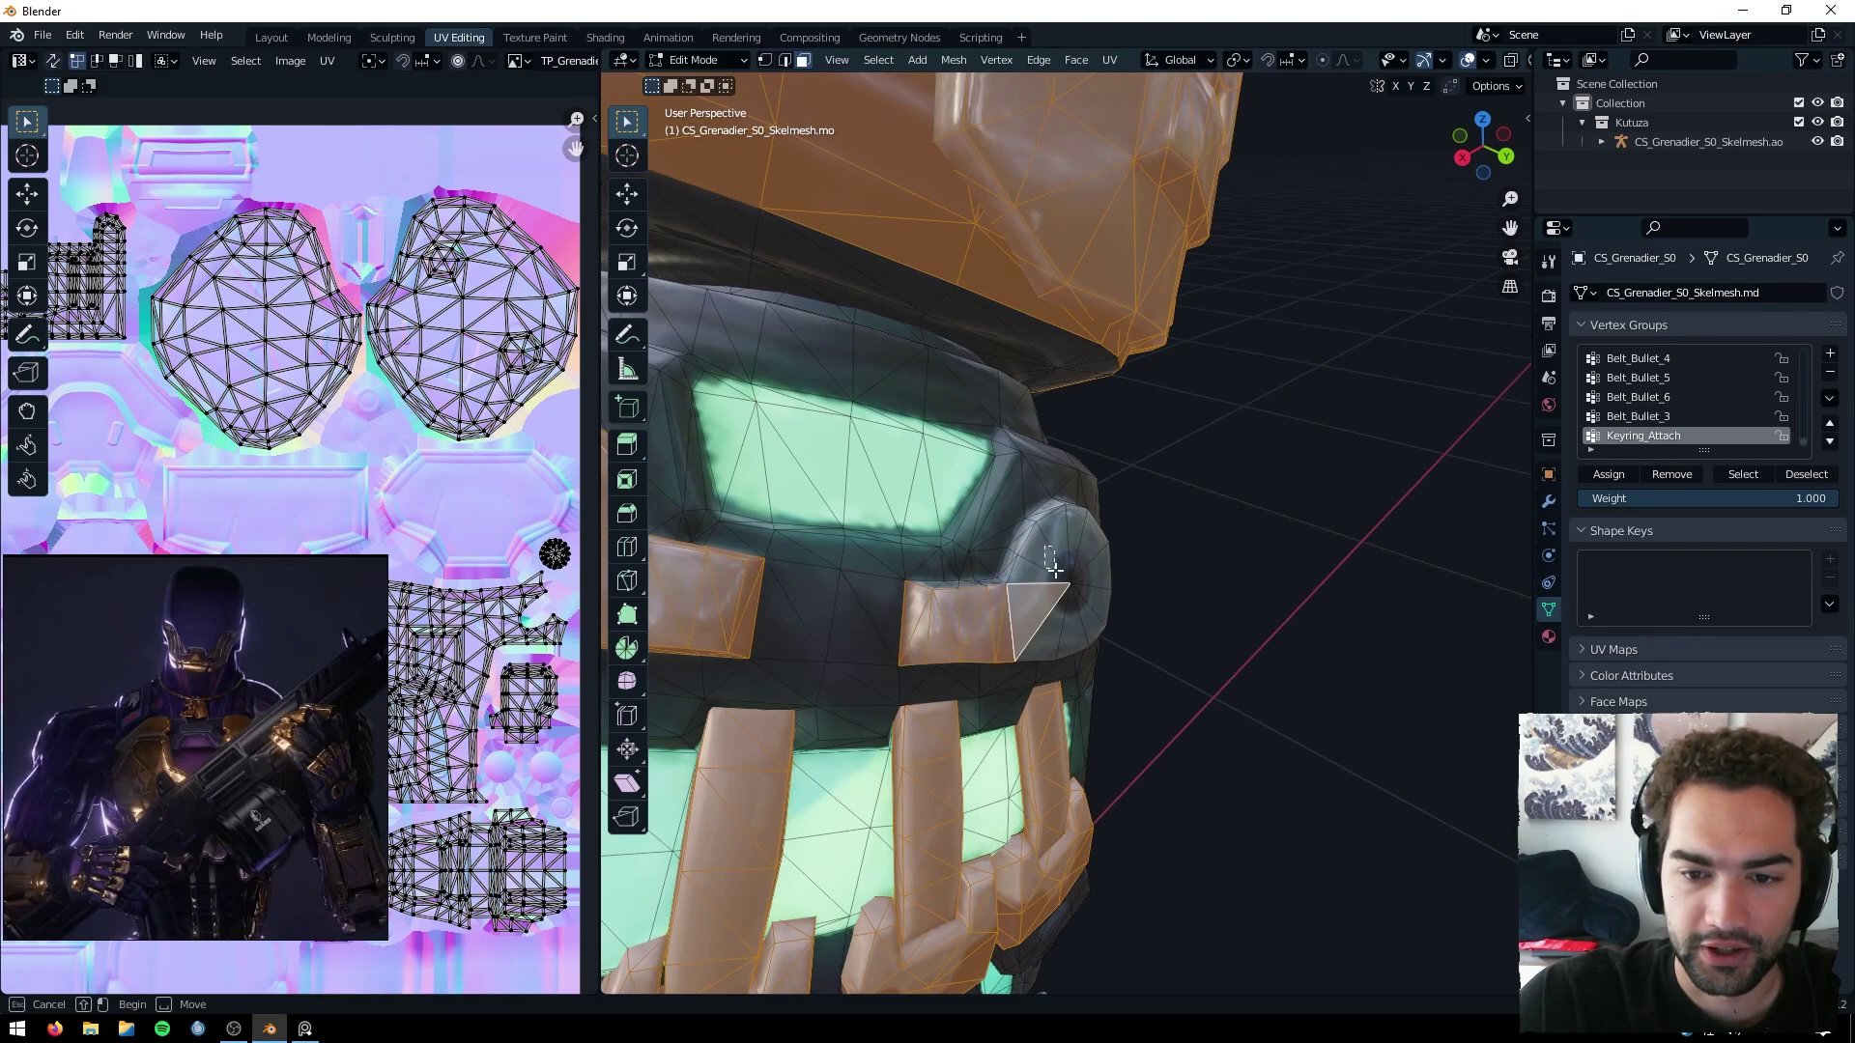
Add the linked round-end faces and the remaining rim faces of the left hand's little-finger-side bracket to the selection.
{"action": "key", "text": "l"}
{"action": "left_click", "coordinate": [975, 583], "text": "shift"}
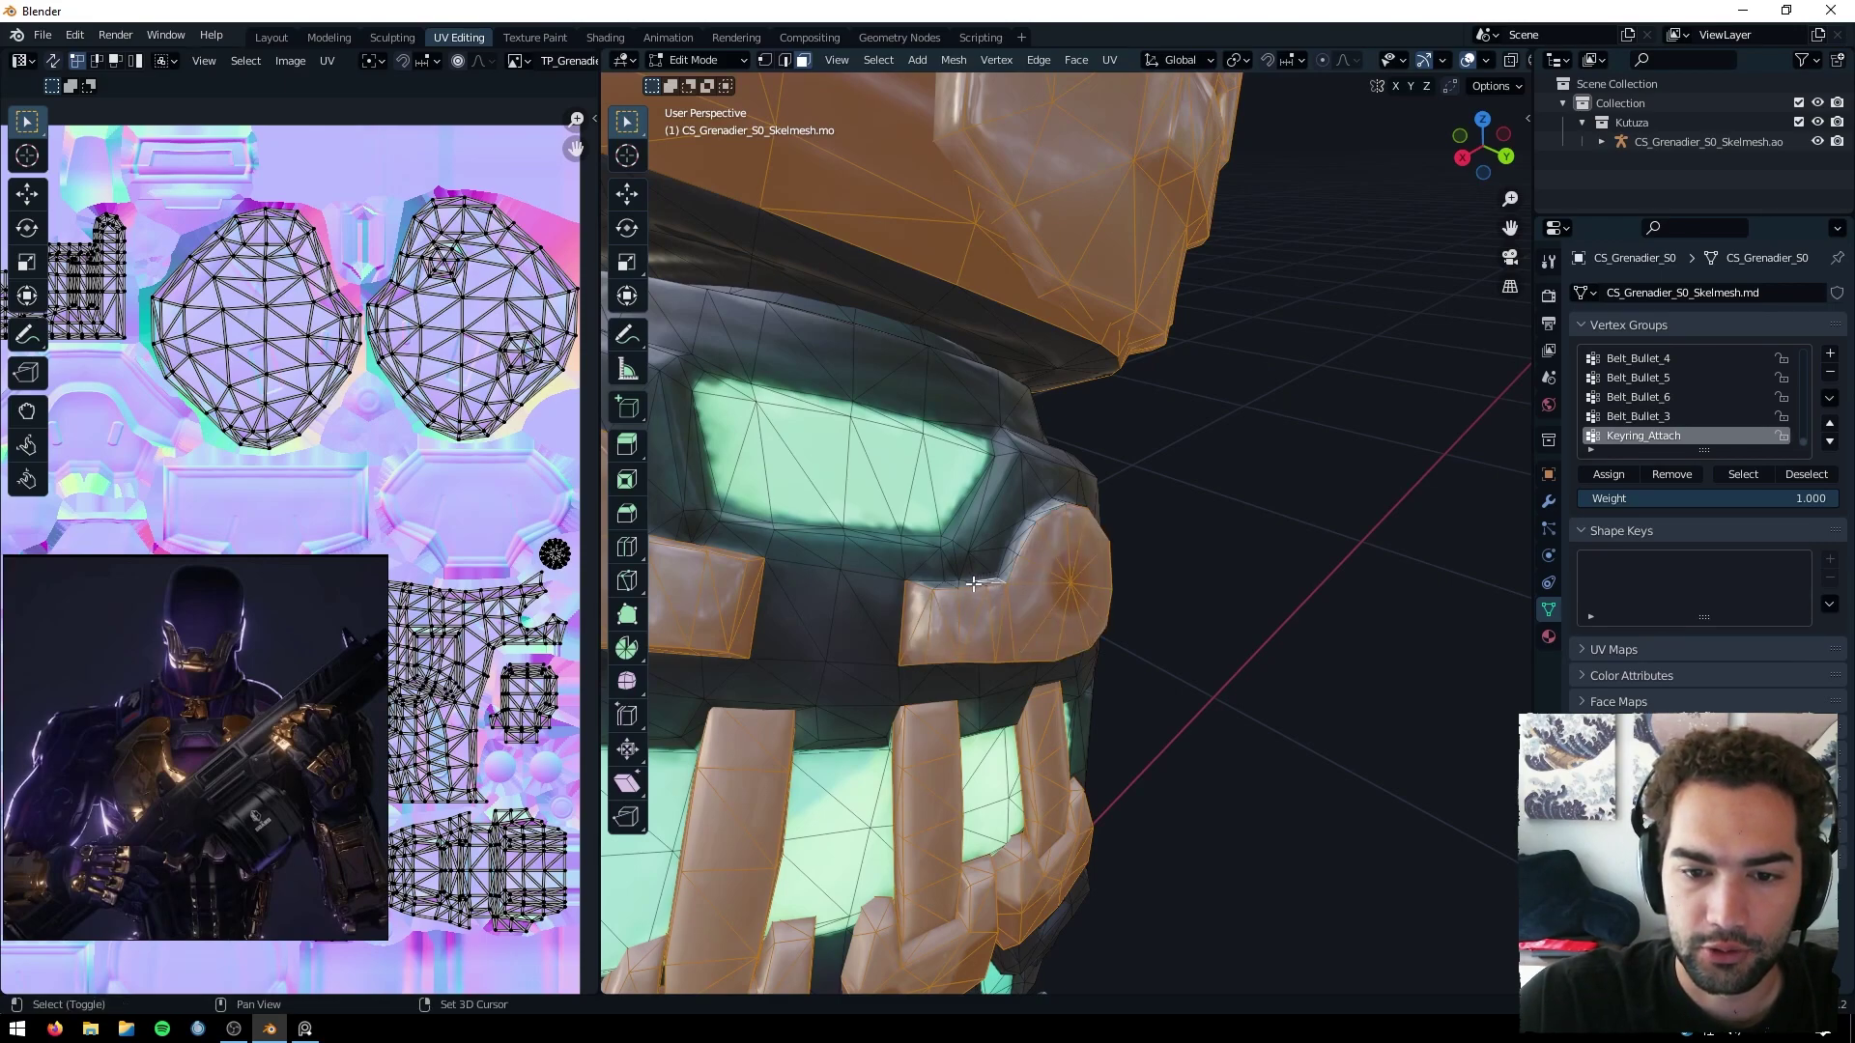
{"action": "middle_click_drag", "start_coordinate": [925, 586], "coordinate": [970, 595]}
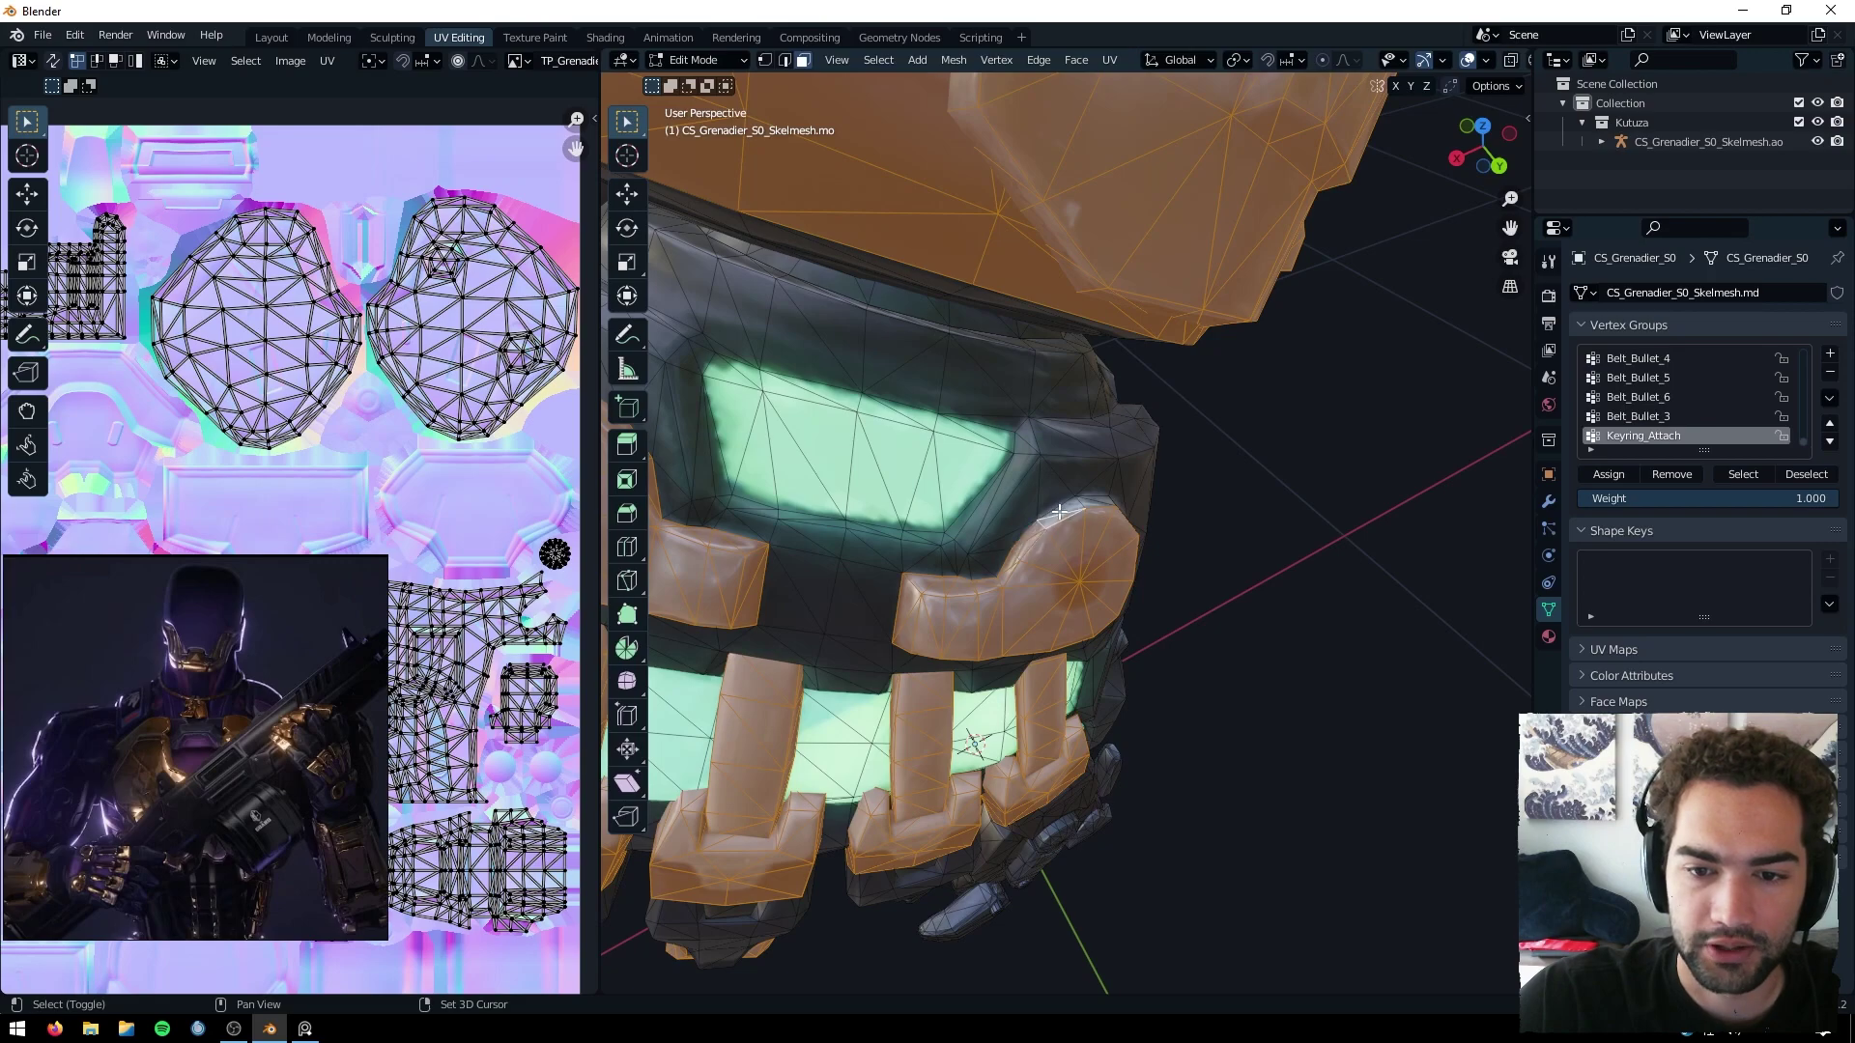
{"action": "middle_click_drag", "start_coordinate": [1105, 500], "coordinate": [1266, 485]}
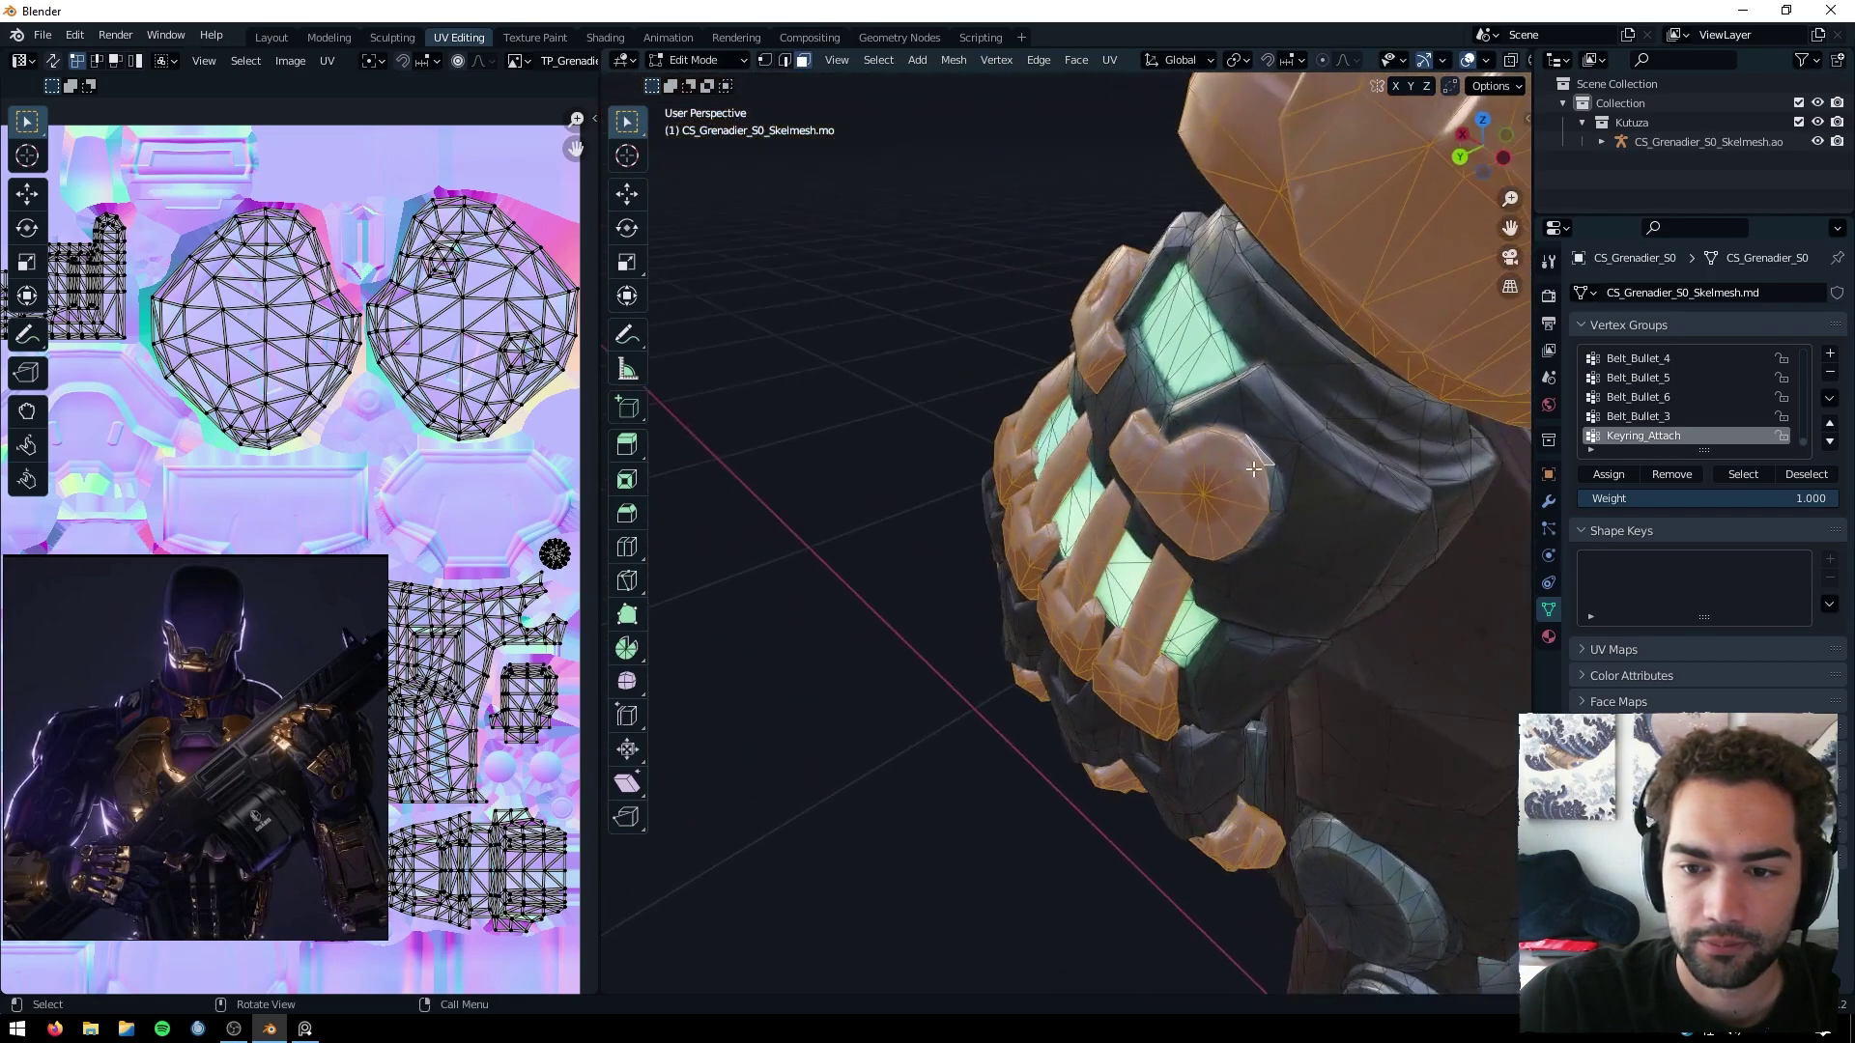
{"action": "left_click", "coordinate": [1276, 515], "text": "shift"}
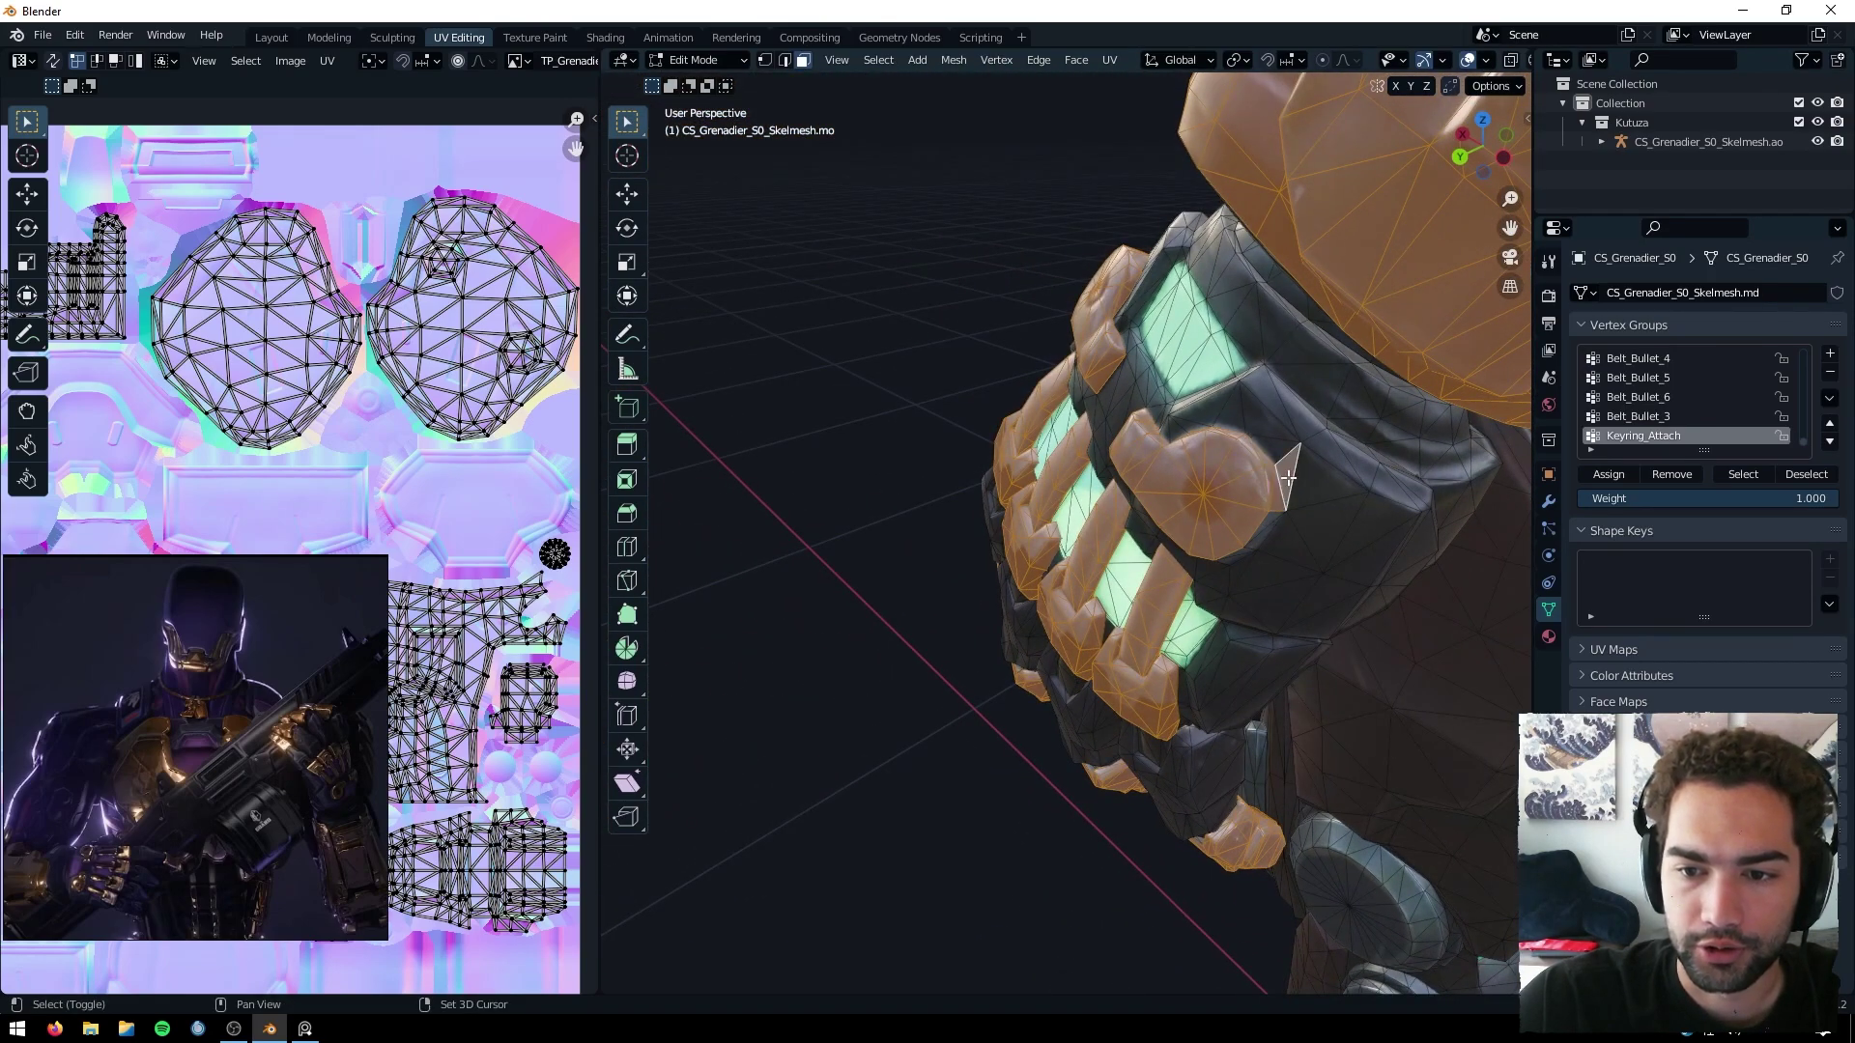
{"action": "middle_click_drag", "start_coordinate": [1265, 529], "coordinate": [1283, 539]}
{"action": "middle_click_drag", "start_coordinate": [1072, 495], "coordinate": [1241, 572]}
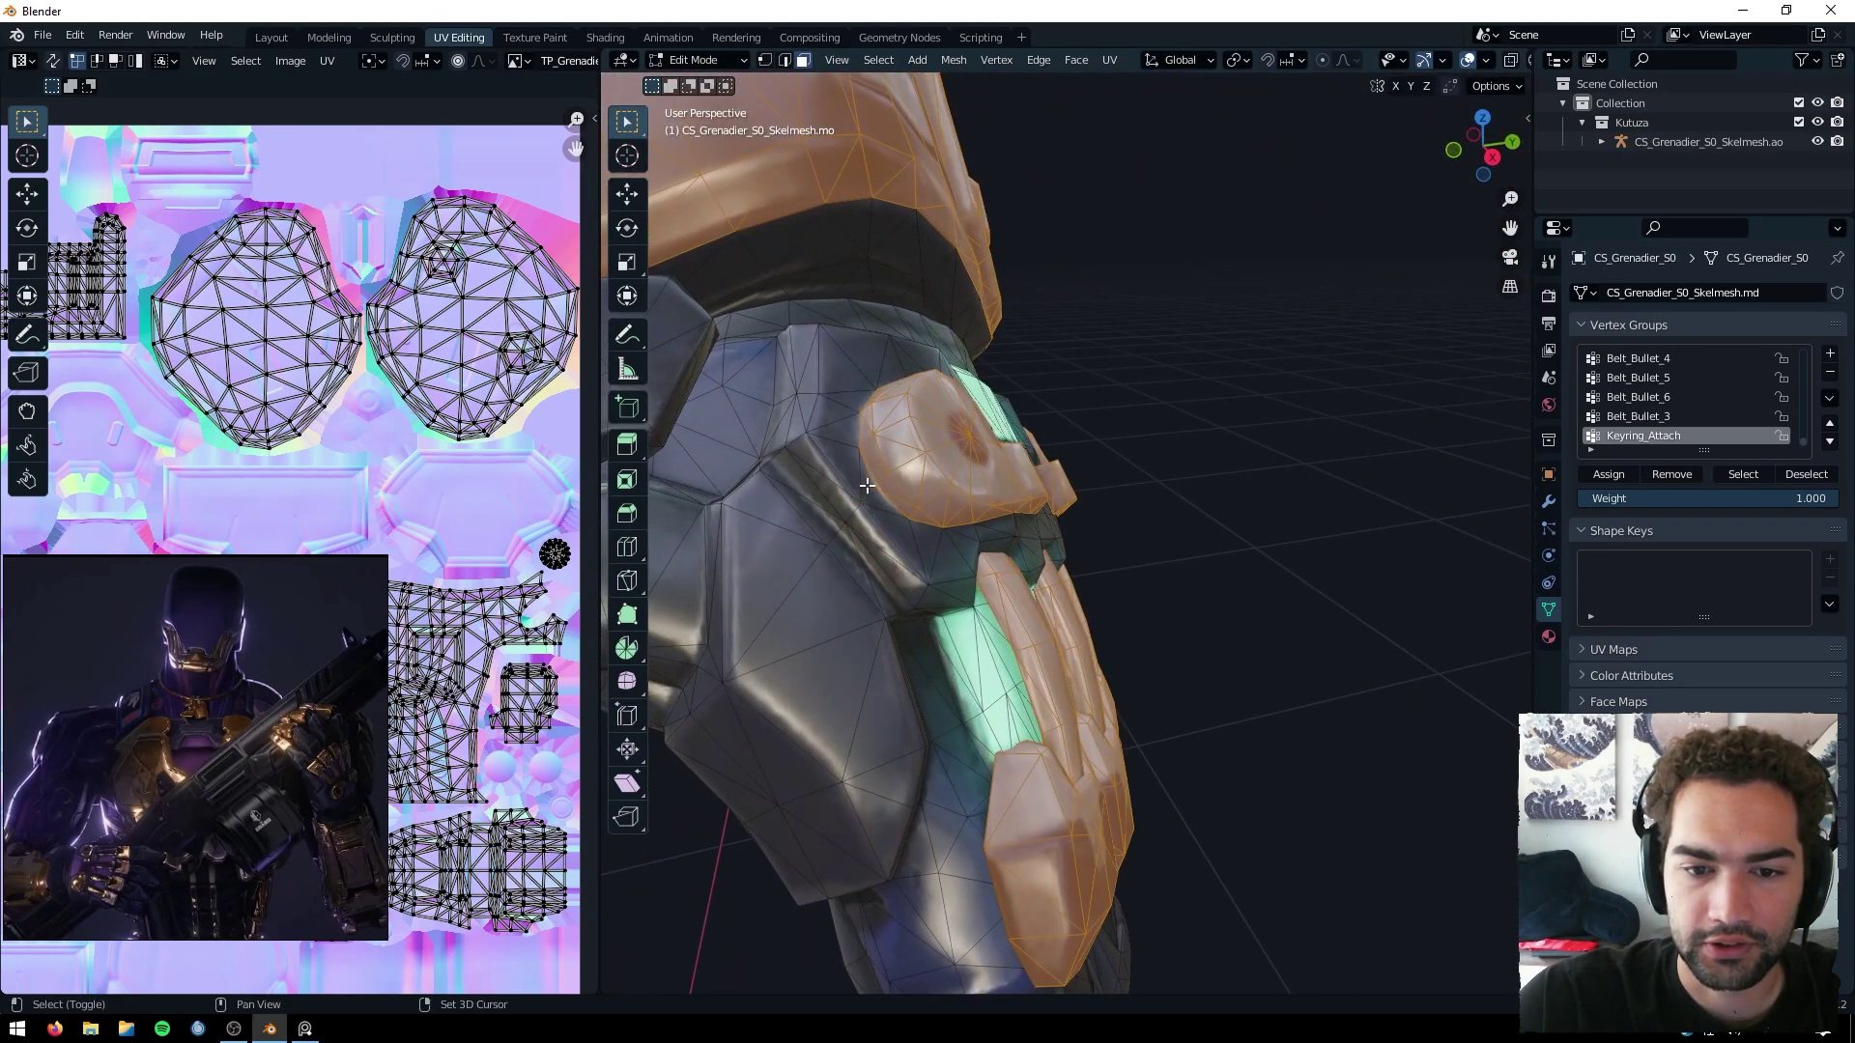
Add a fourth material slot to the character mesh with a new material named Gold.
{"action": "middle_click_drag", "start_coordinate": [1078, 447], "coordinate": [1219, 731]}
{"action": "scroll", "coordinate": [1086, 655], "scroll_direction": "down", "scroll_amount": 3}
{"action": "middle_click_drag", "start_coordinate": [971, 450], "coordinate": [919, 462]}
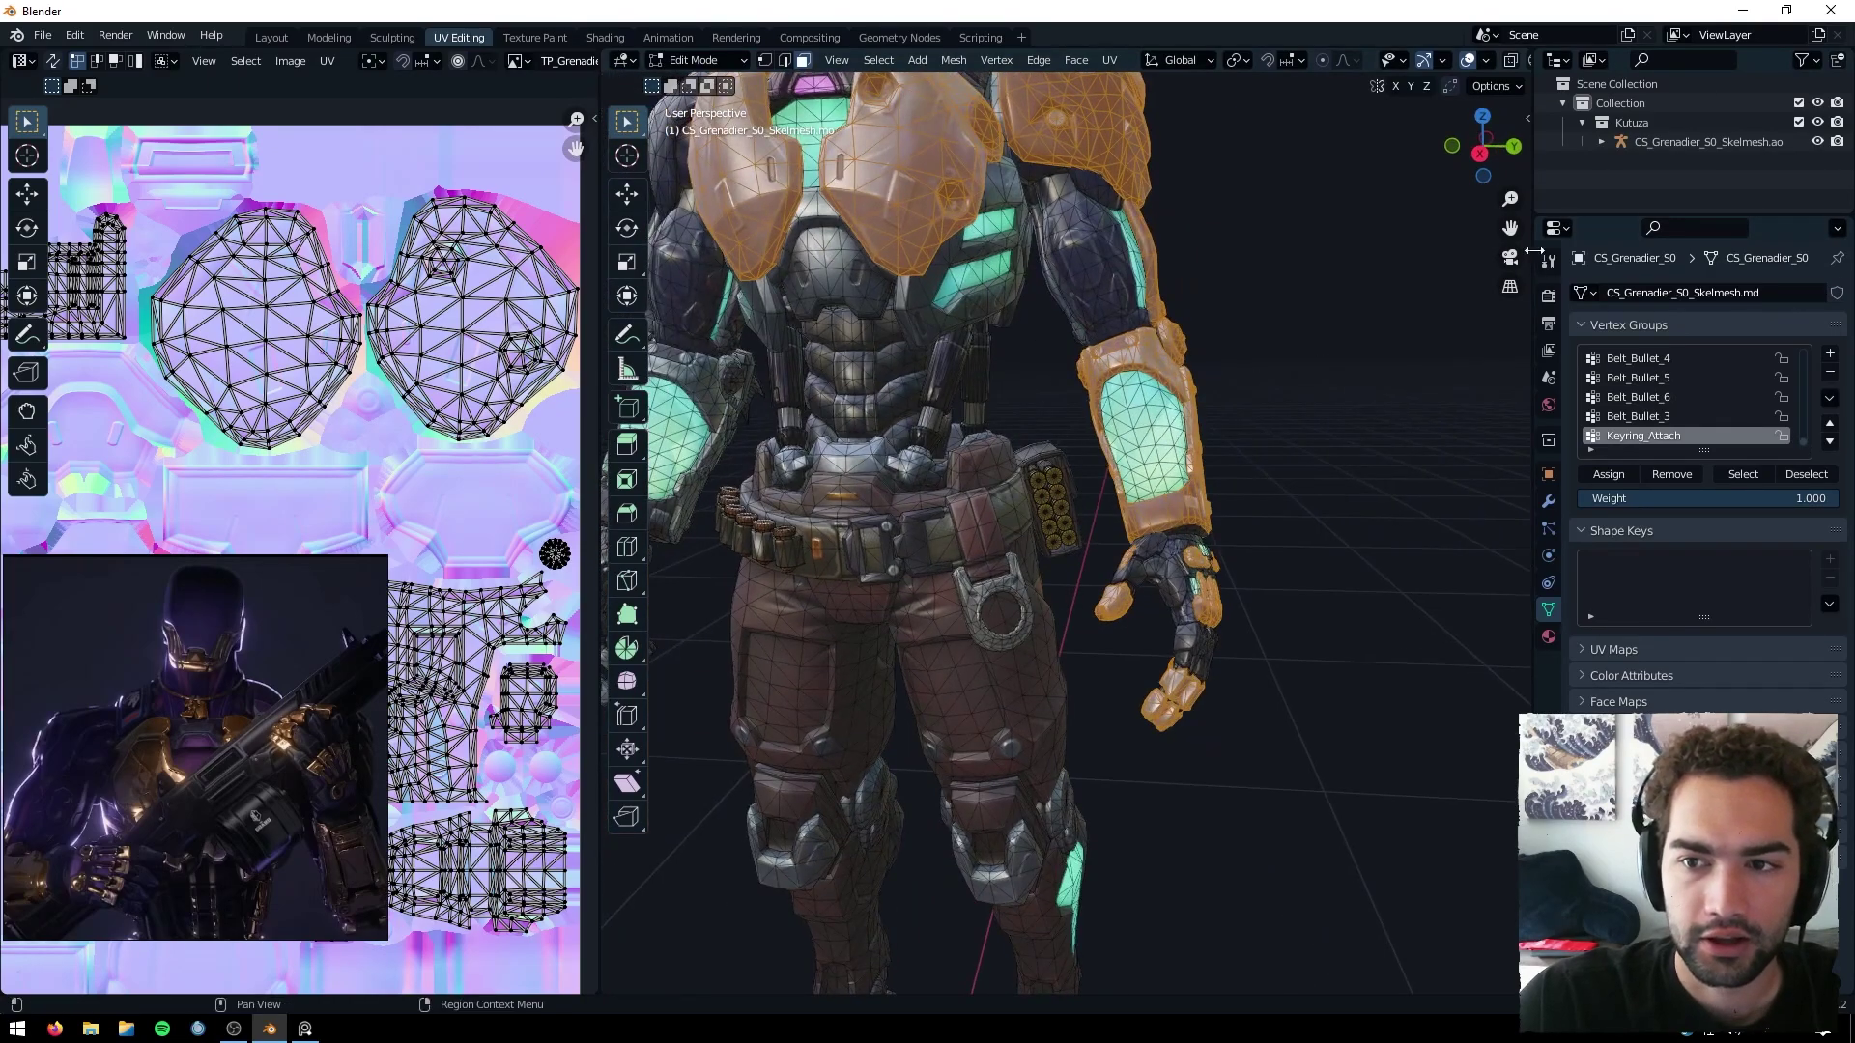
{"action": "left_click_drag", "start_coordinate": [1510, 228], "coordinate": [1572, 371]}
{"action": "left_click_drag", "start_coordinate": [1536, 290], "coordinate": [1584, 304]}
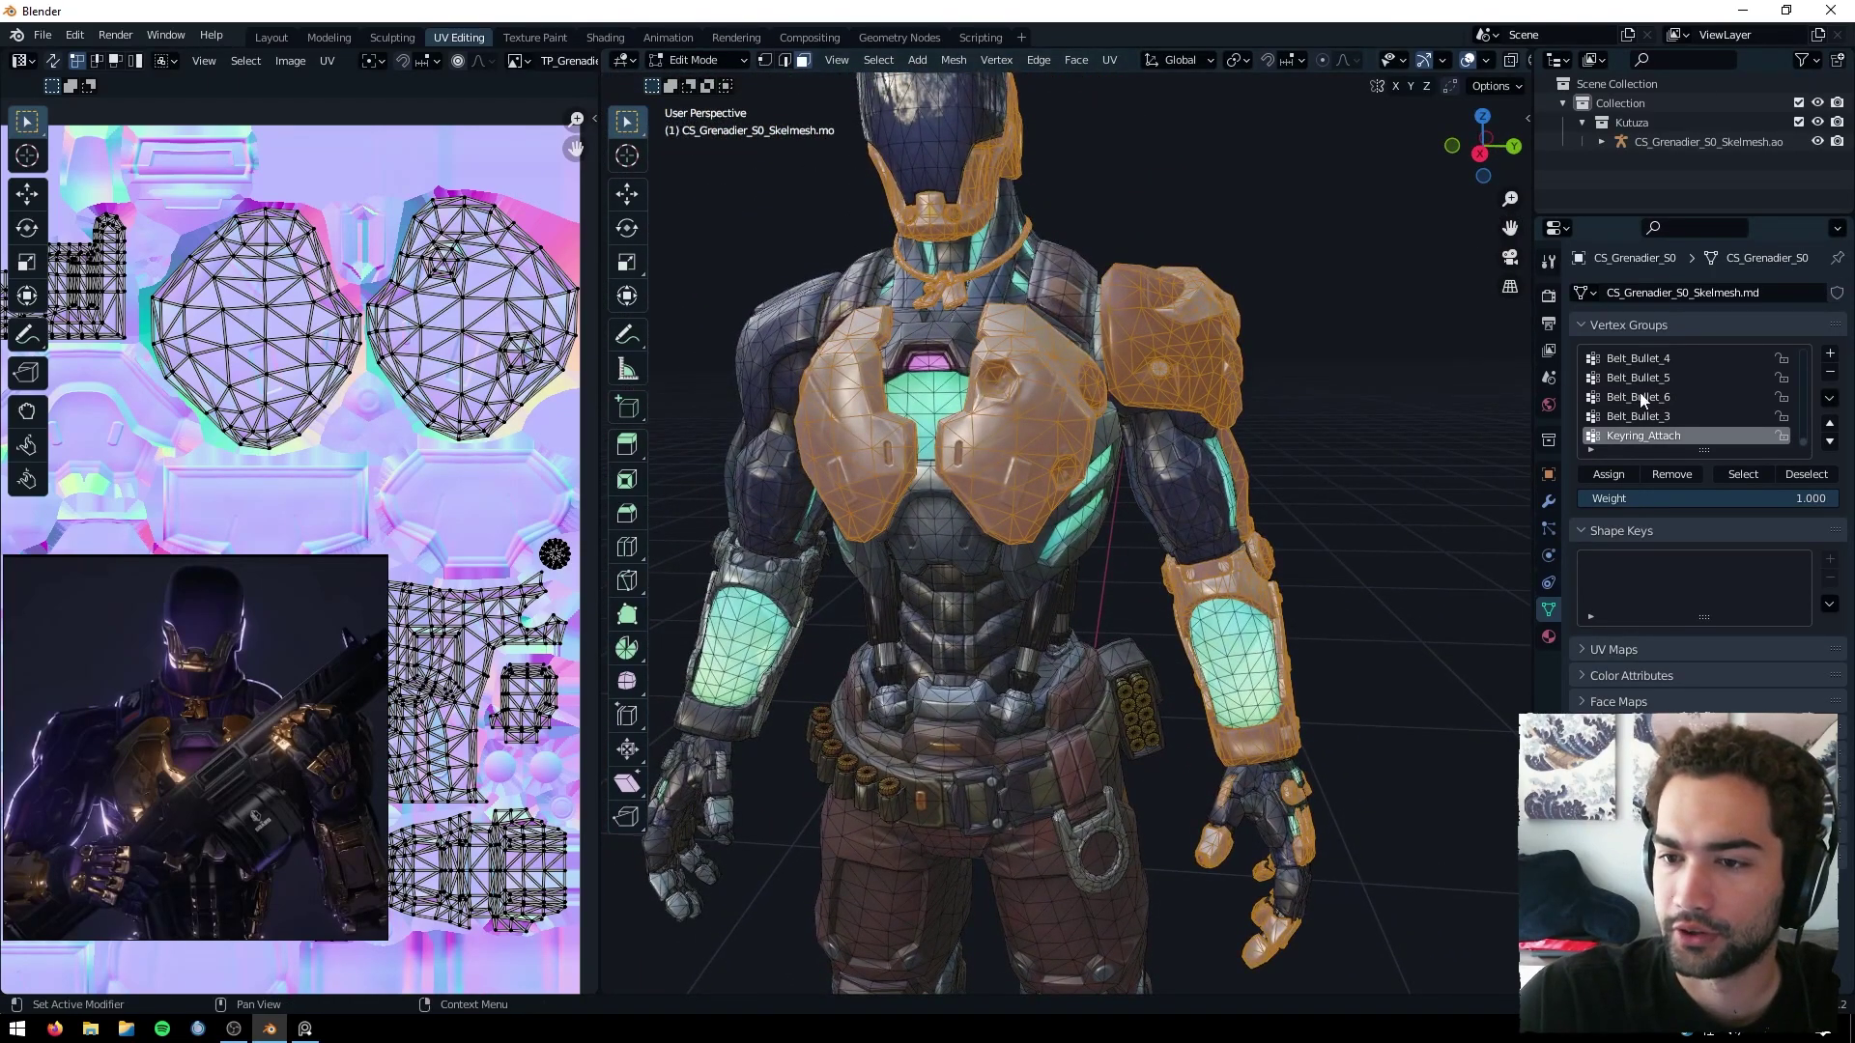
{"action": "left_click", "coordinate": [1548, 637]}
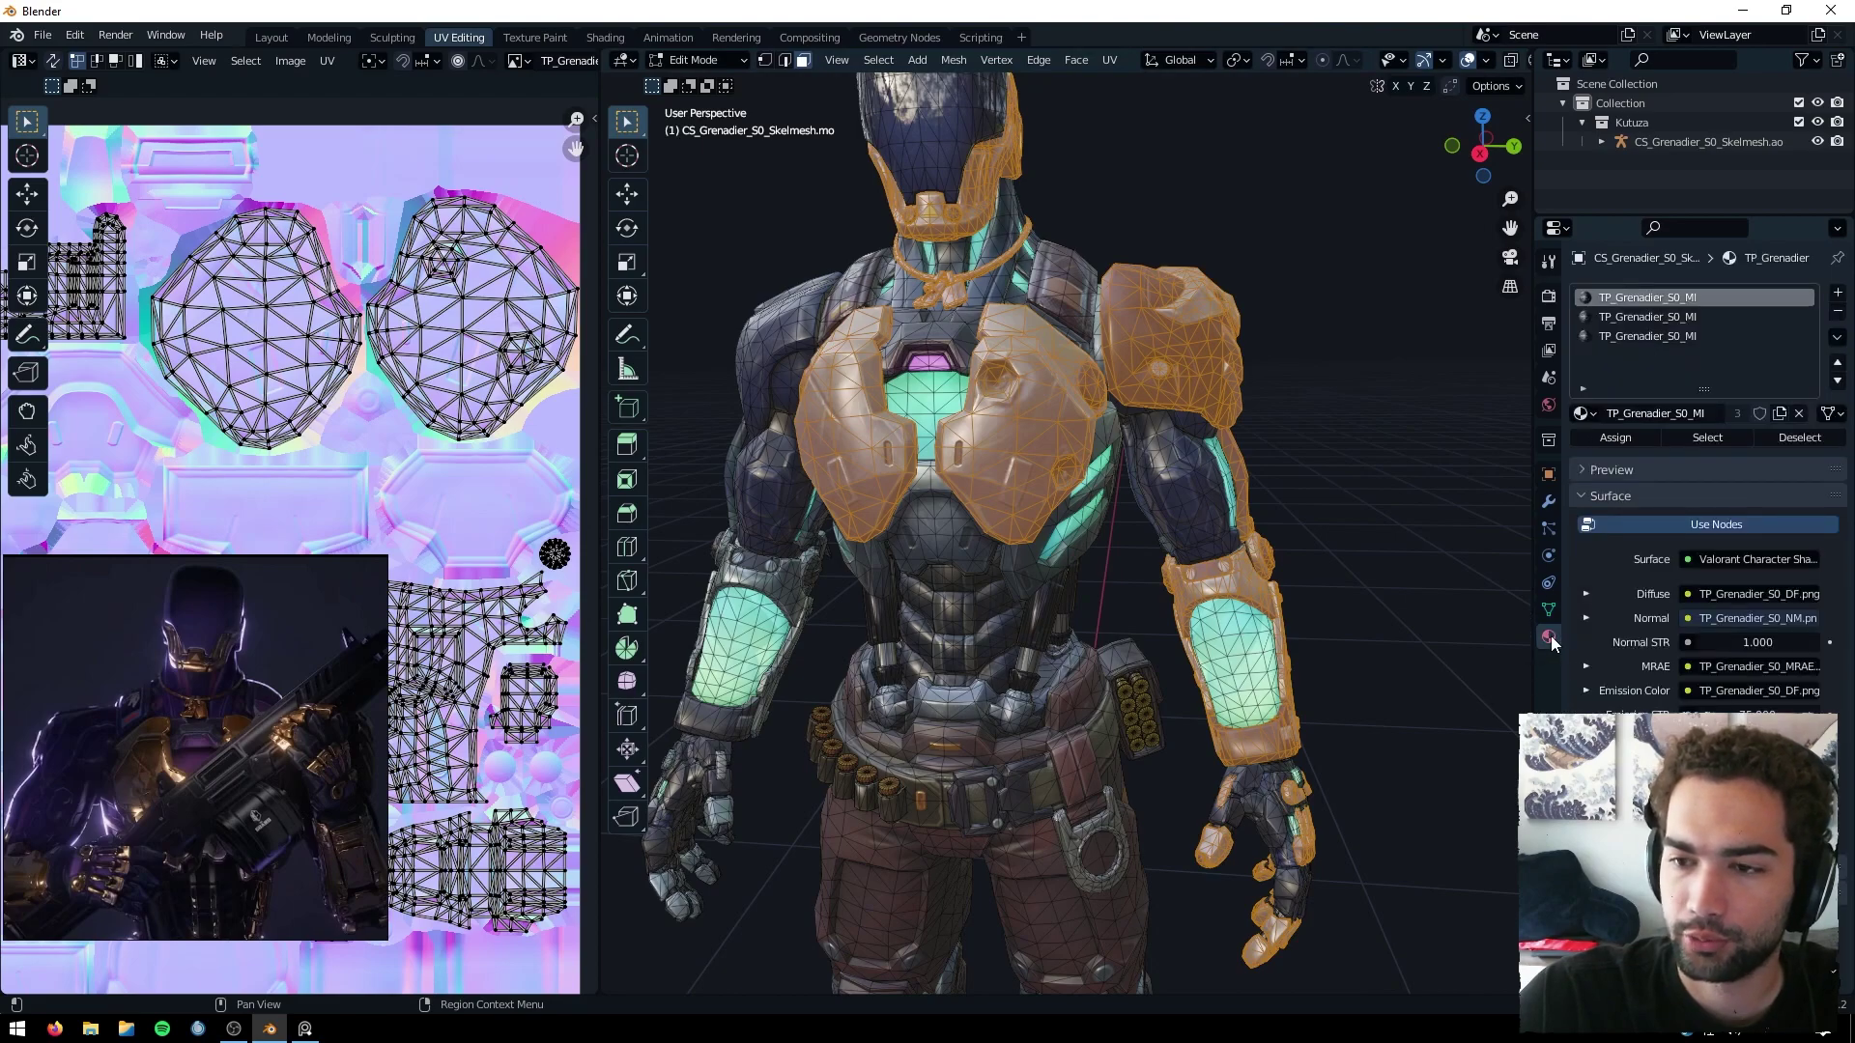
{"action": "left_click", "coordinate": [1838, 296]}
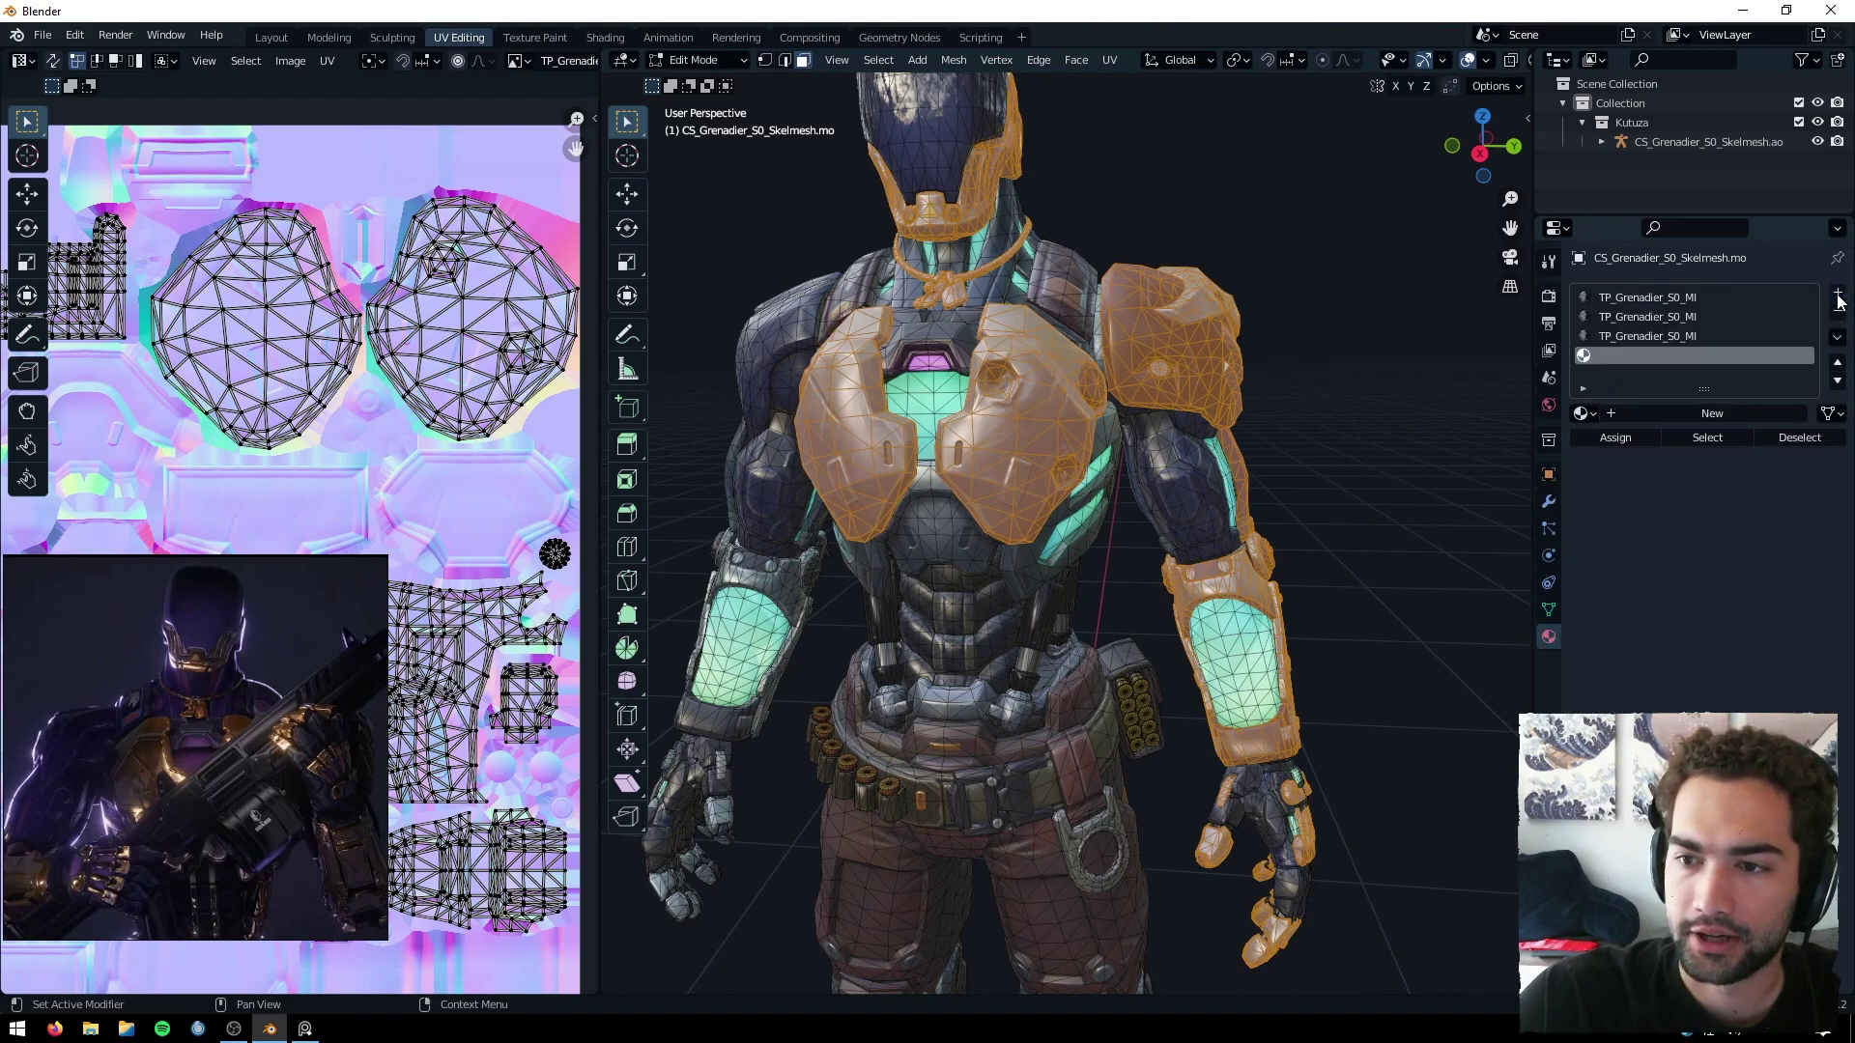
{"action": "left_click", "coordinate": [1622, 414]}
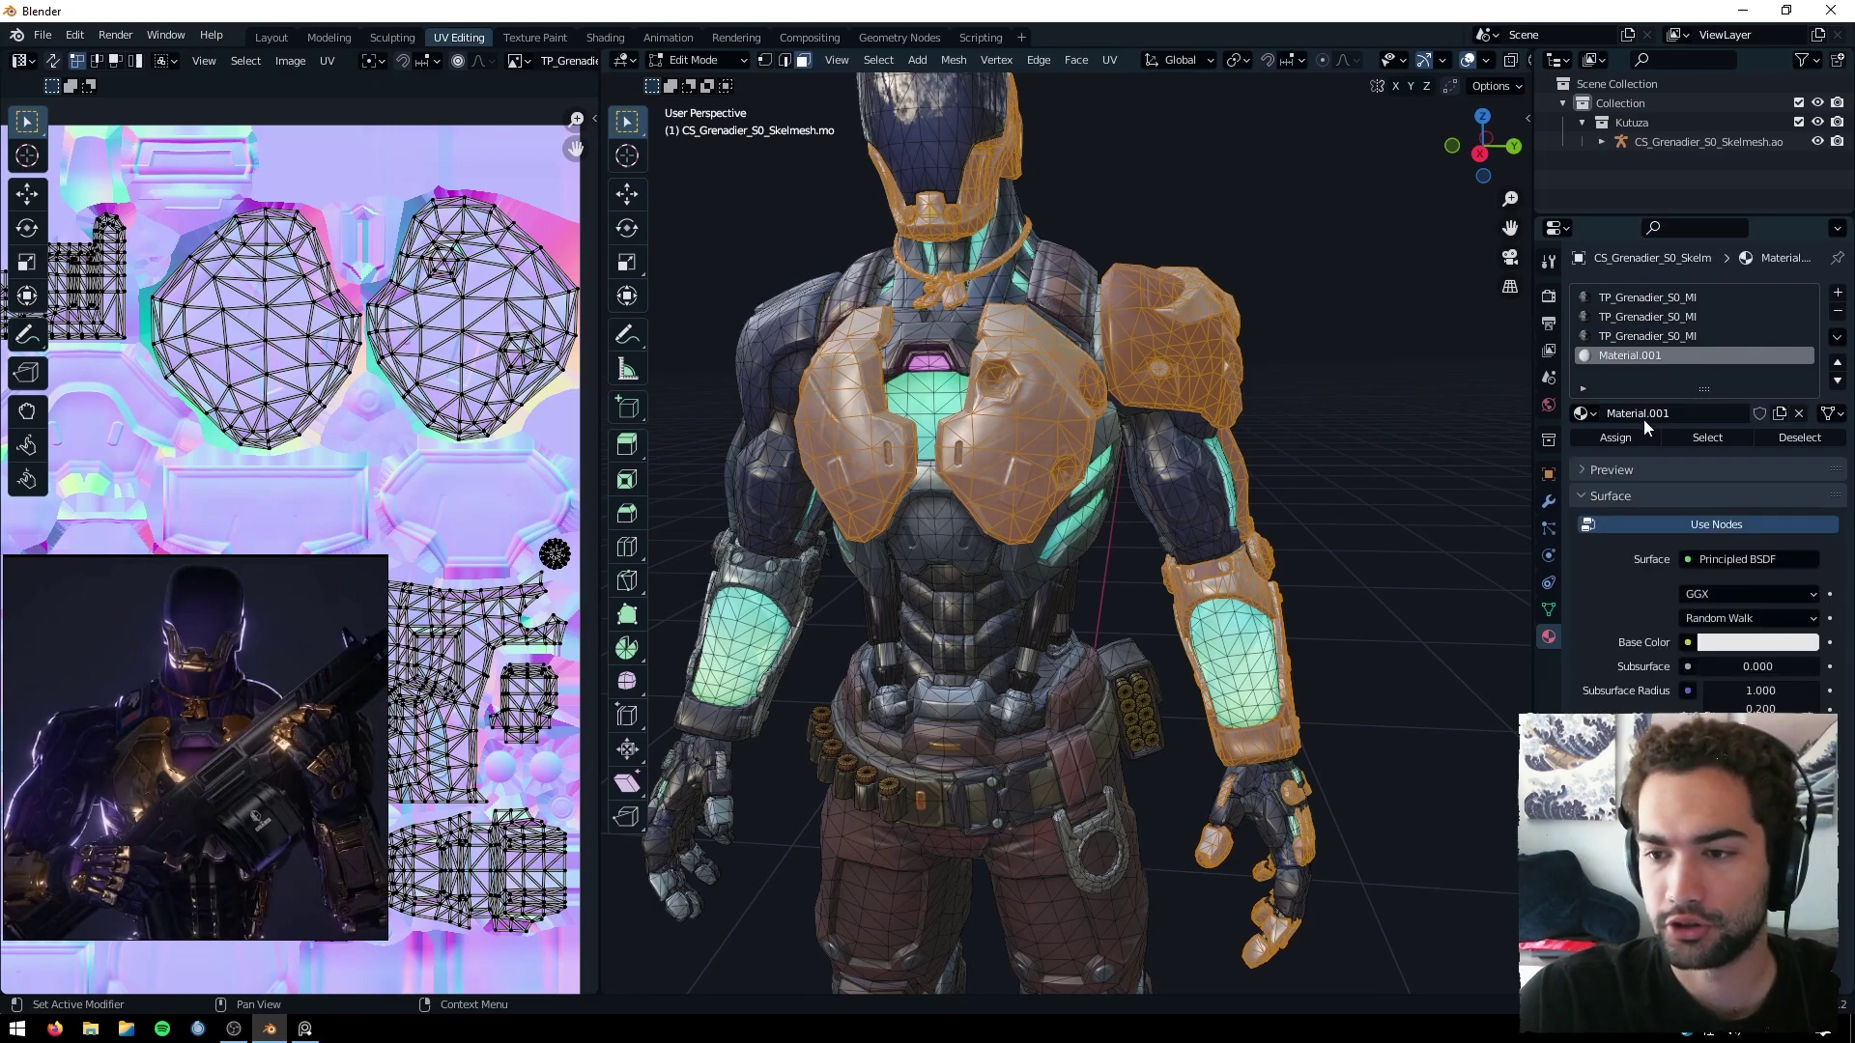
{"action": "type", "text": "Gold"}
{"action": "key", "text": "Return"}
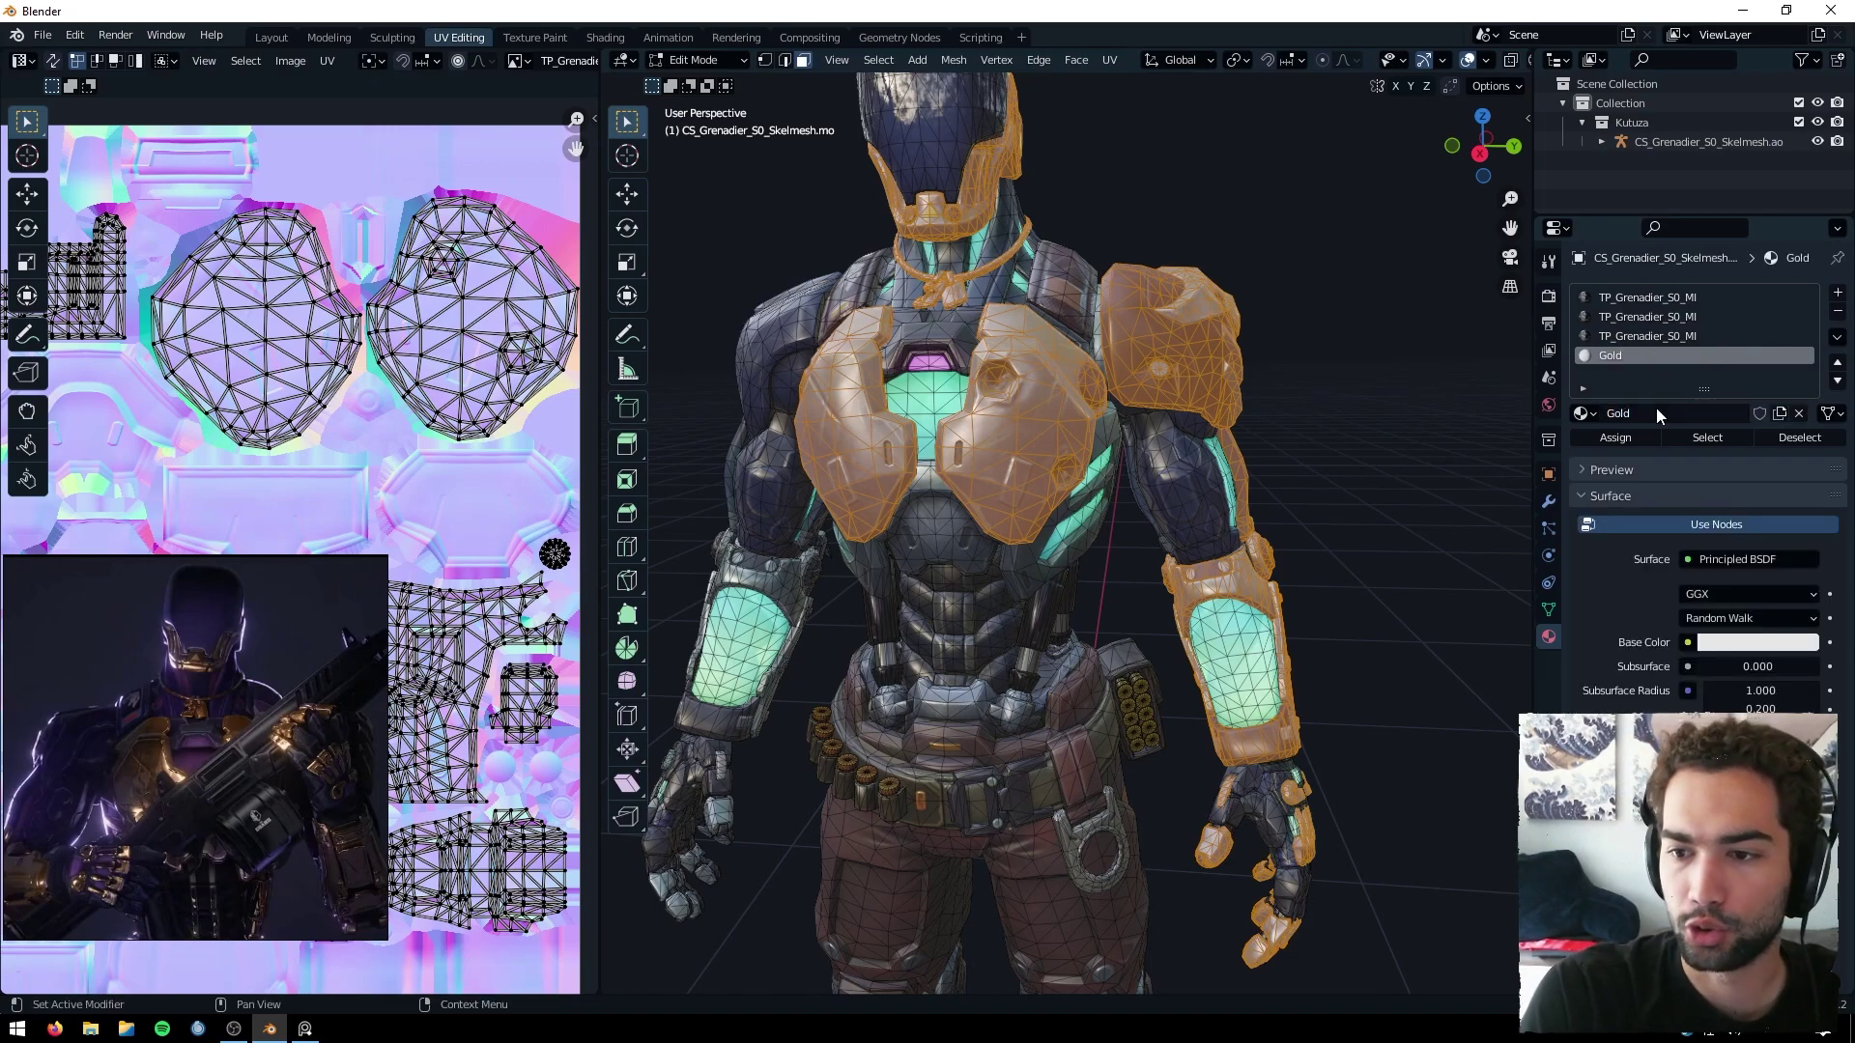
Assign the Gold material to the selected armor faces and clear the selection.
{"action": "left_click", "coordinate": [1623, 439]}
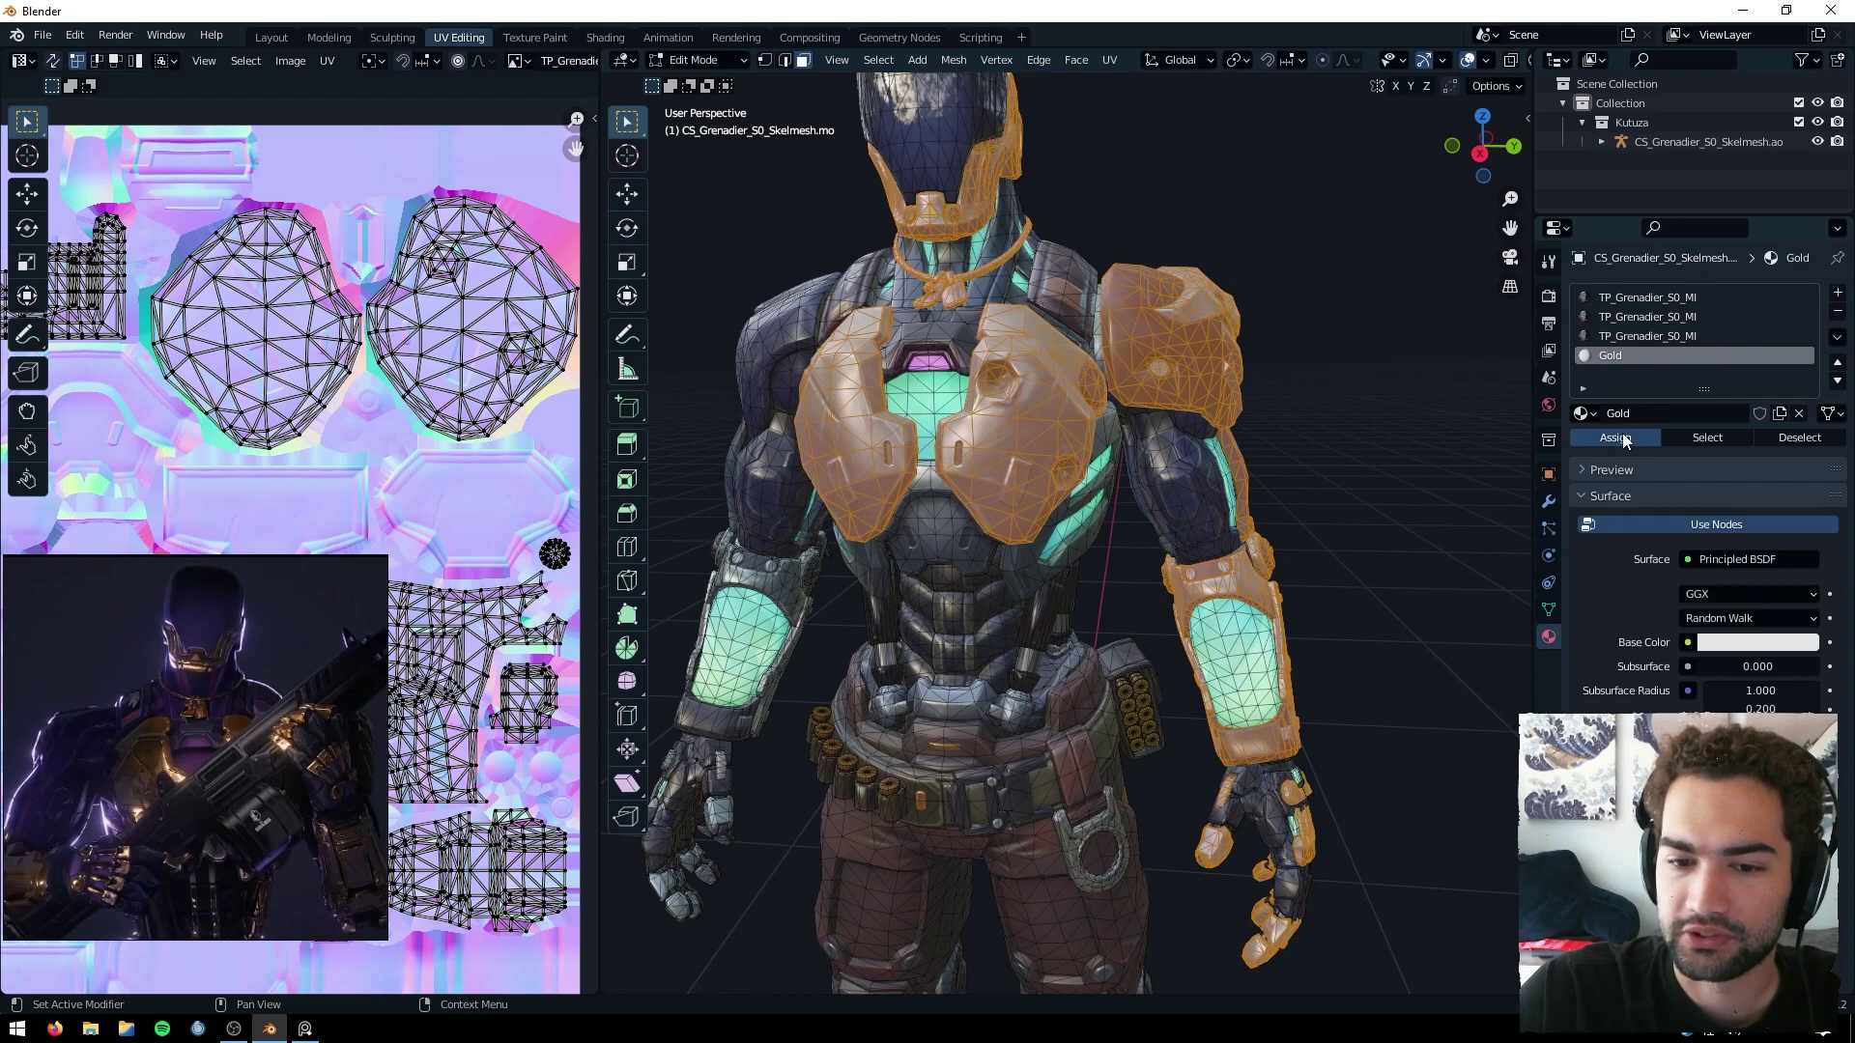
{"action": "mouse_move", "coordinate": [1032, 183]}
{"action": "middle_mouse_down"}
{"action": "mouse_move", "coordinate": [1067, 181]}
{"action": "mouse_move", "coordinate": [1046, 176]}
{"action": "middle_mouse_up"}
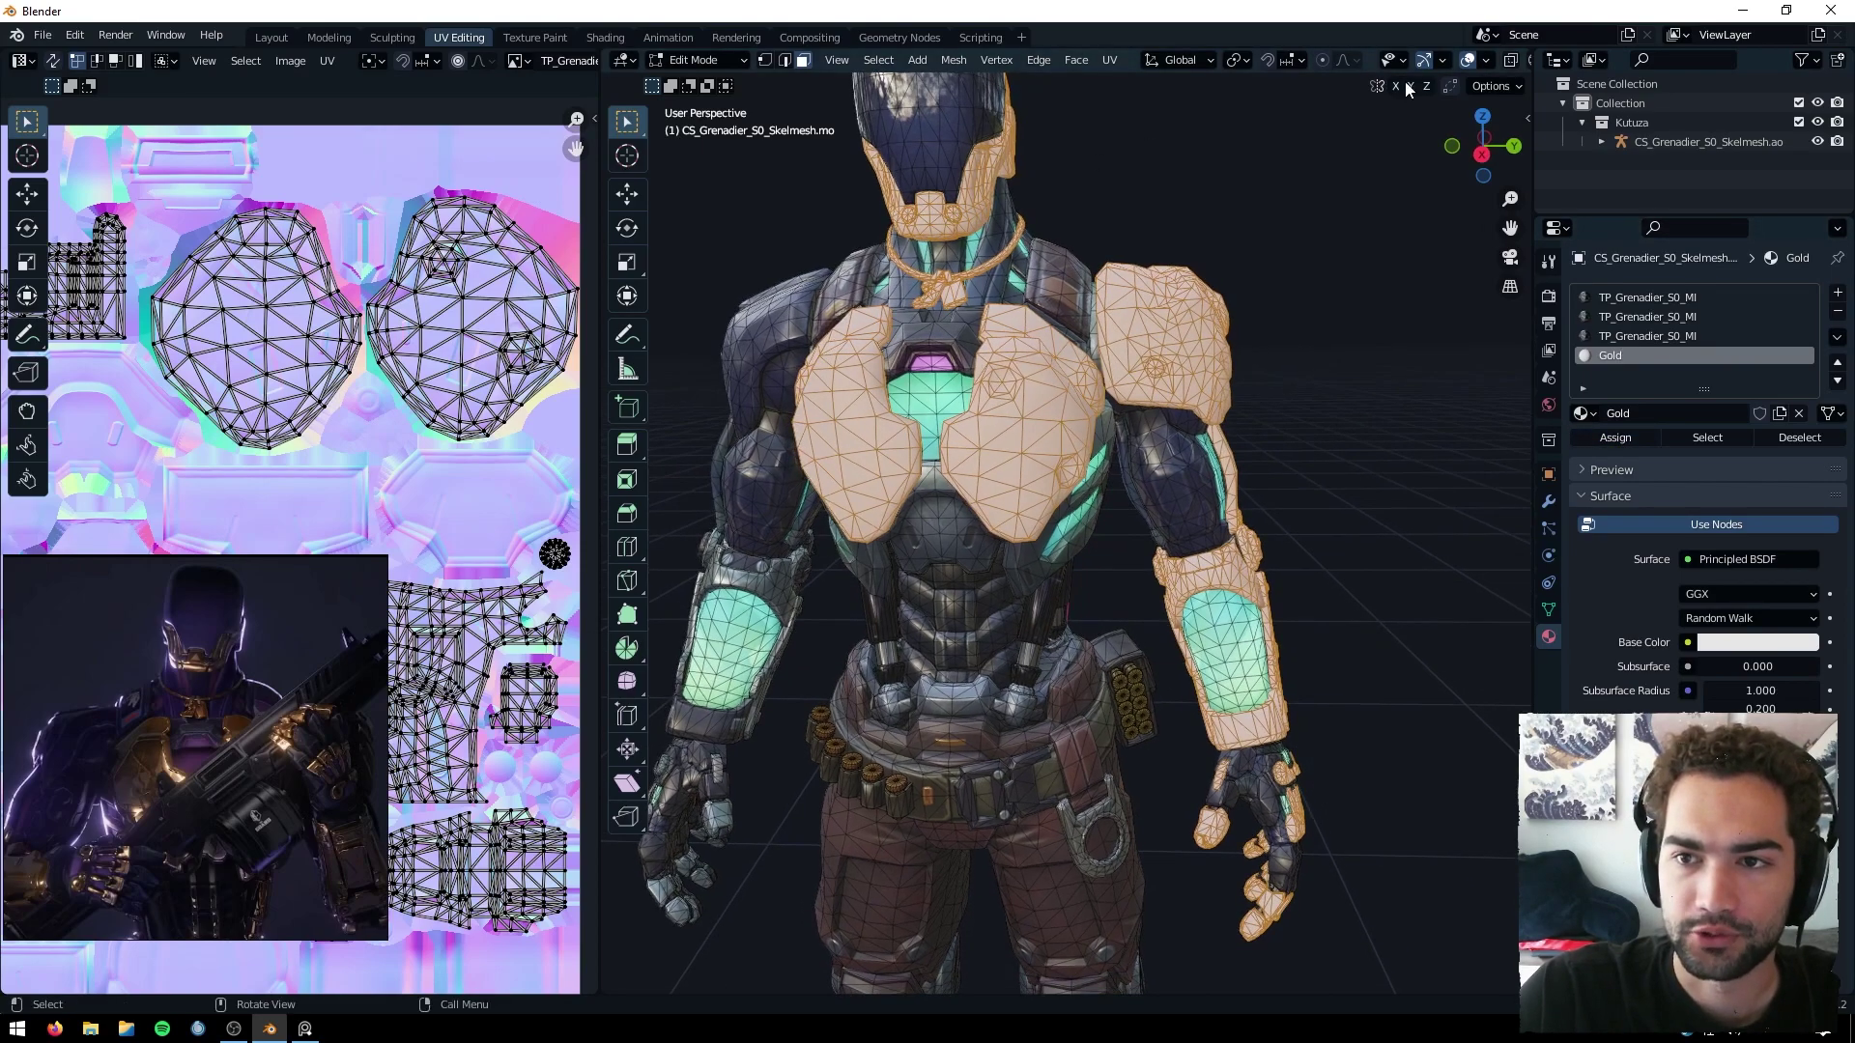
{"action": "key", "text": "alt+a"}
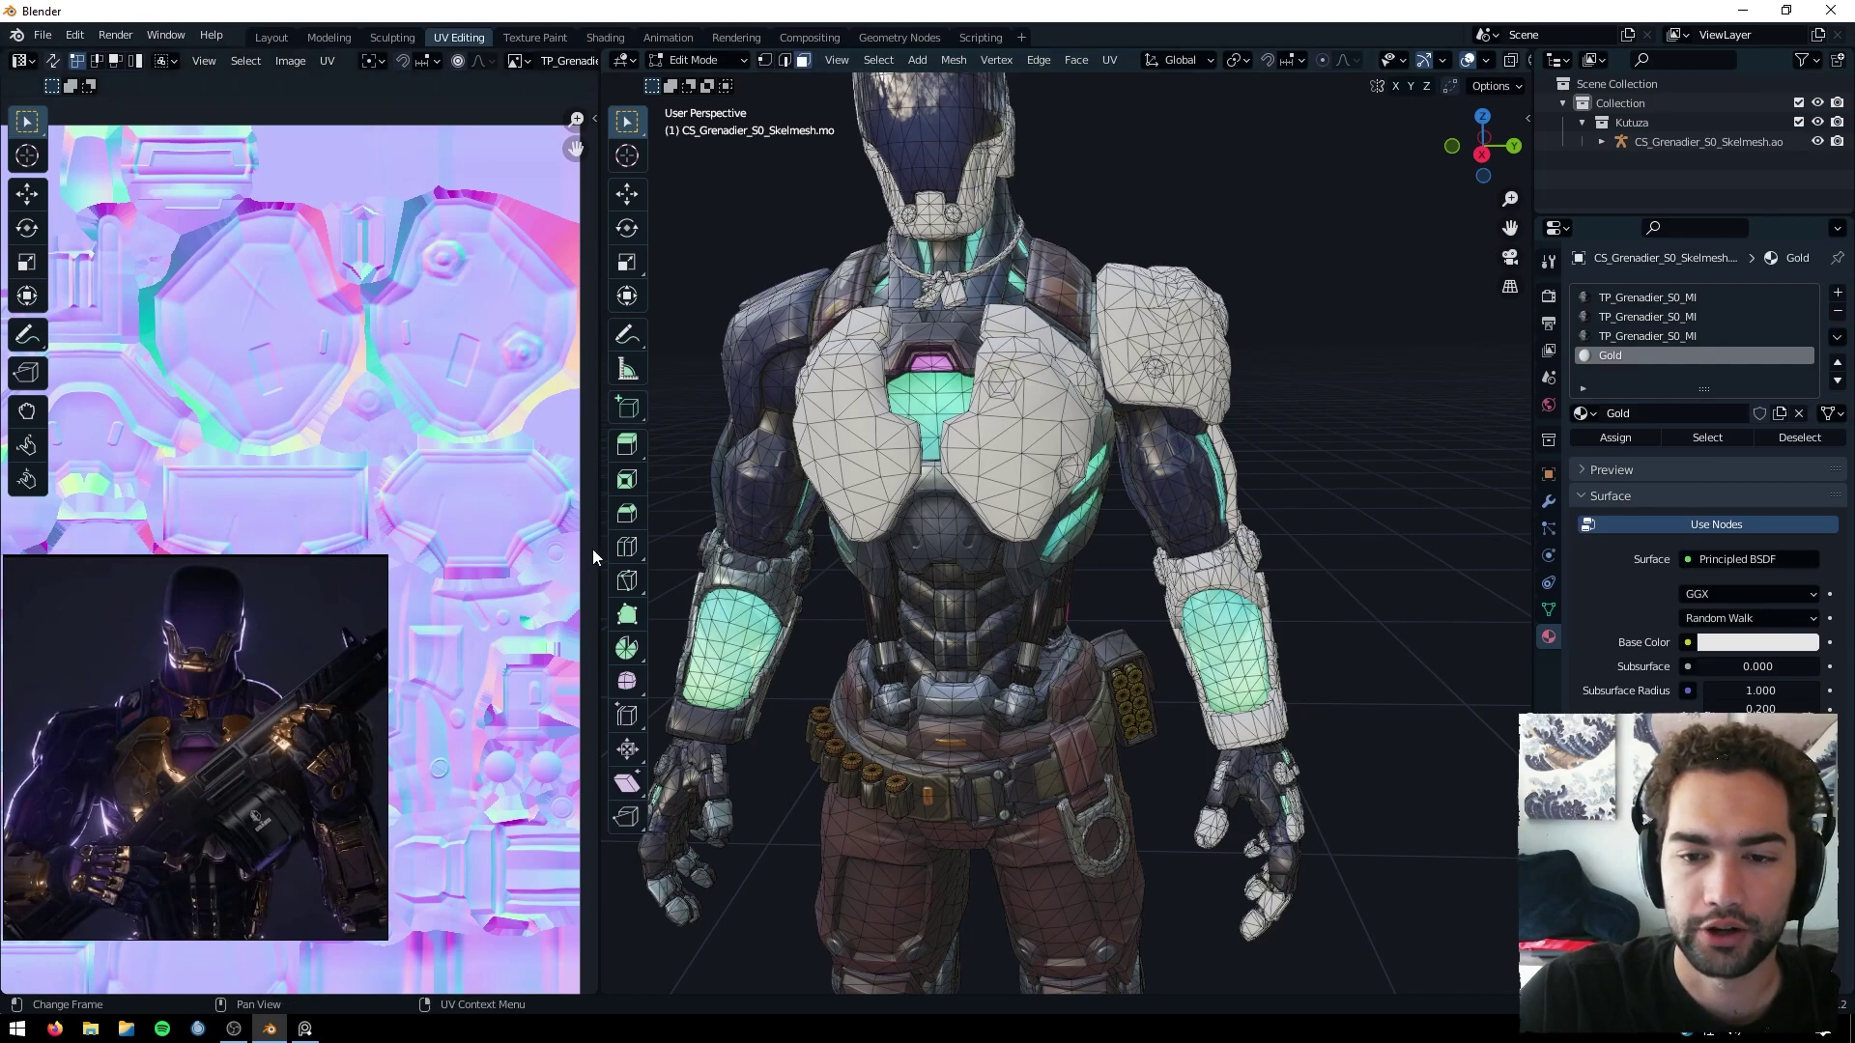
Switch to the Shading workspace, hide the viewport overlays and frame the character's upper body.
{"action": "left_click", "coordinate": [587, 37]}
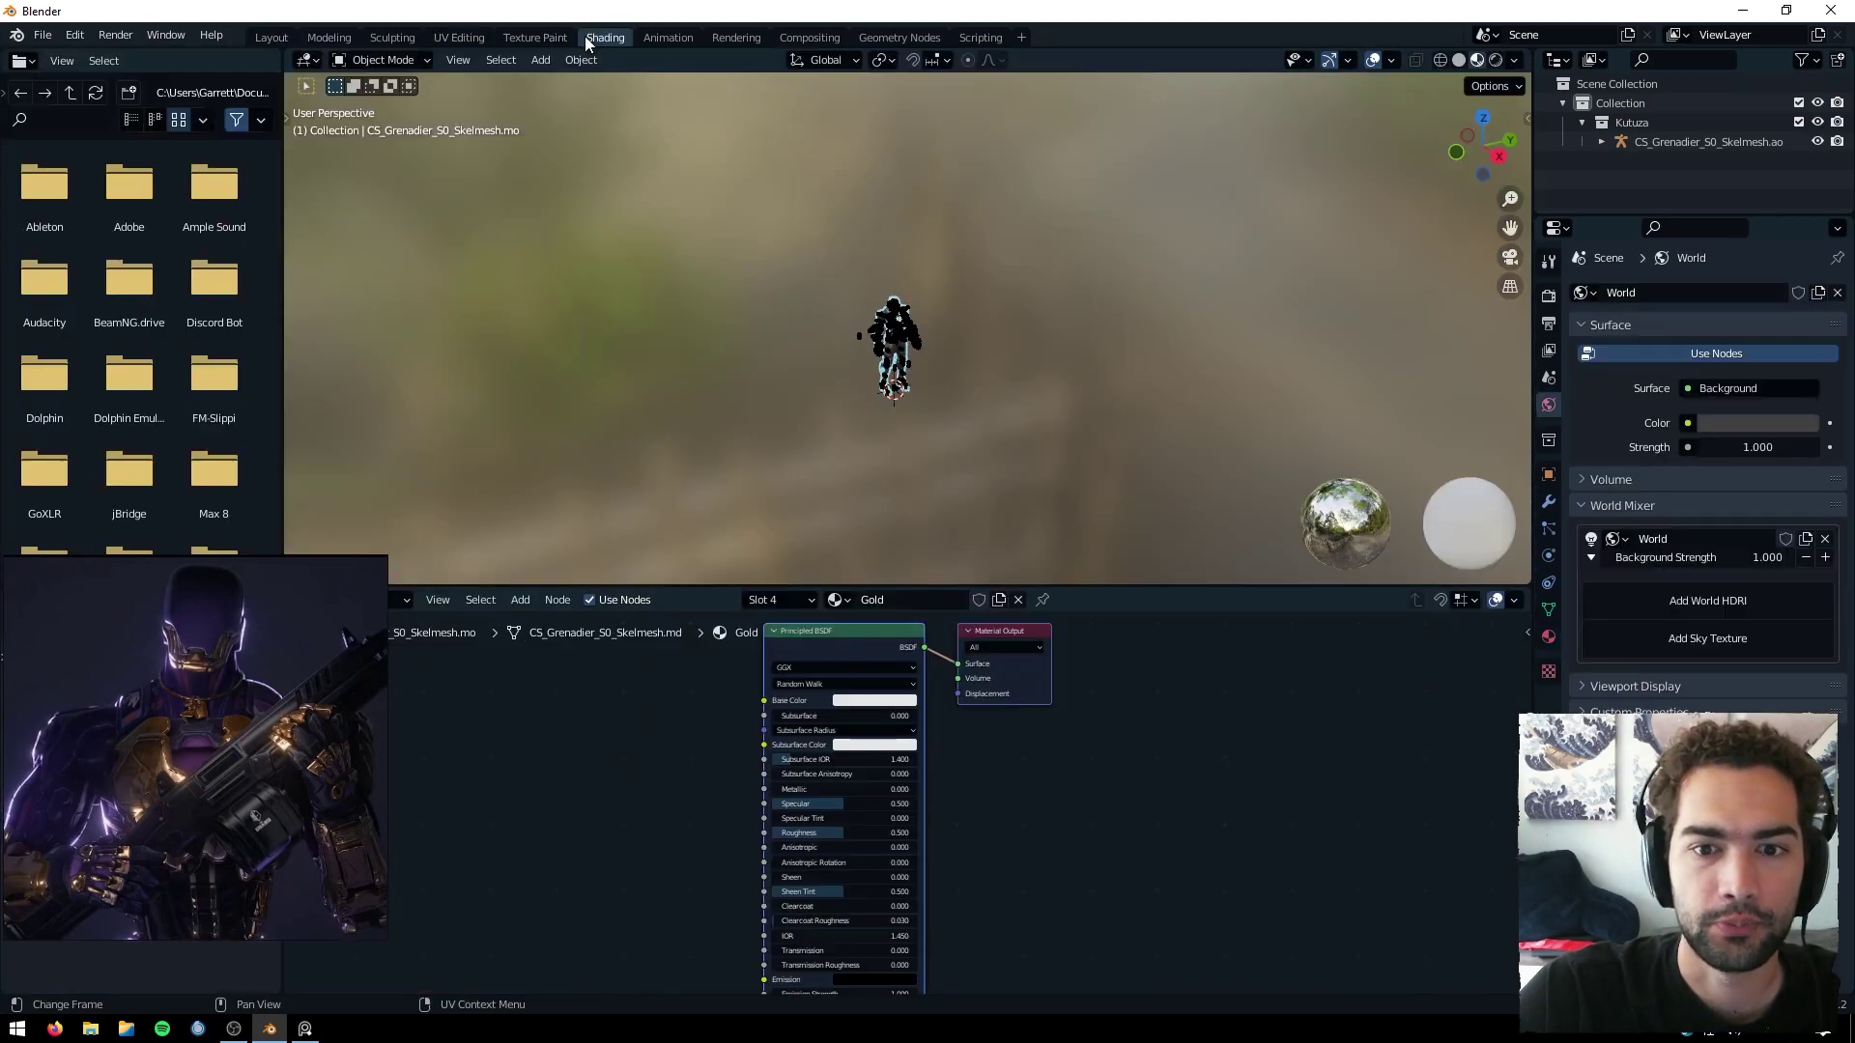
{"action": "left_click", "coordinate": [1383, 64]}
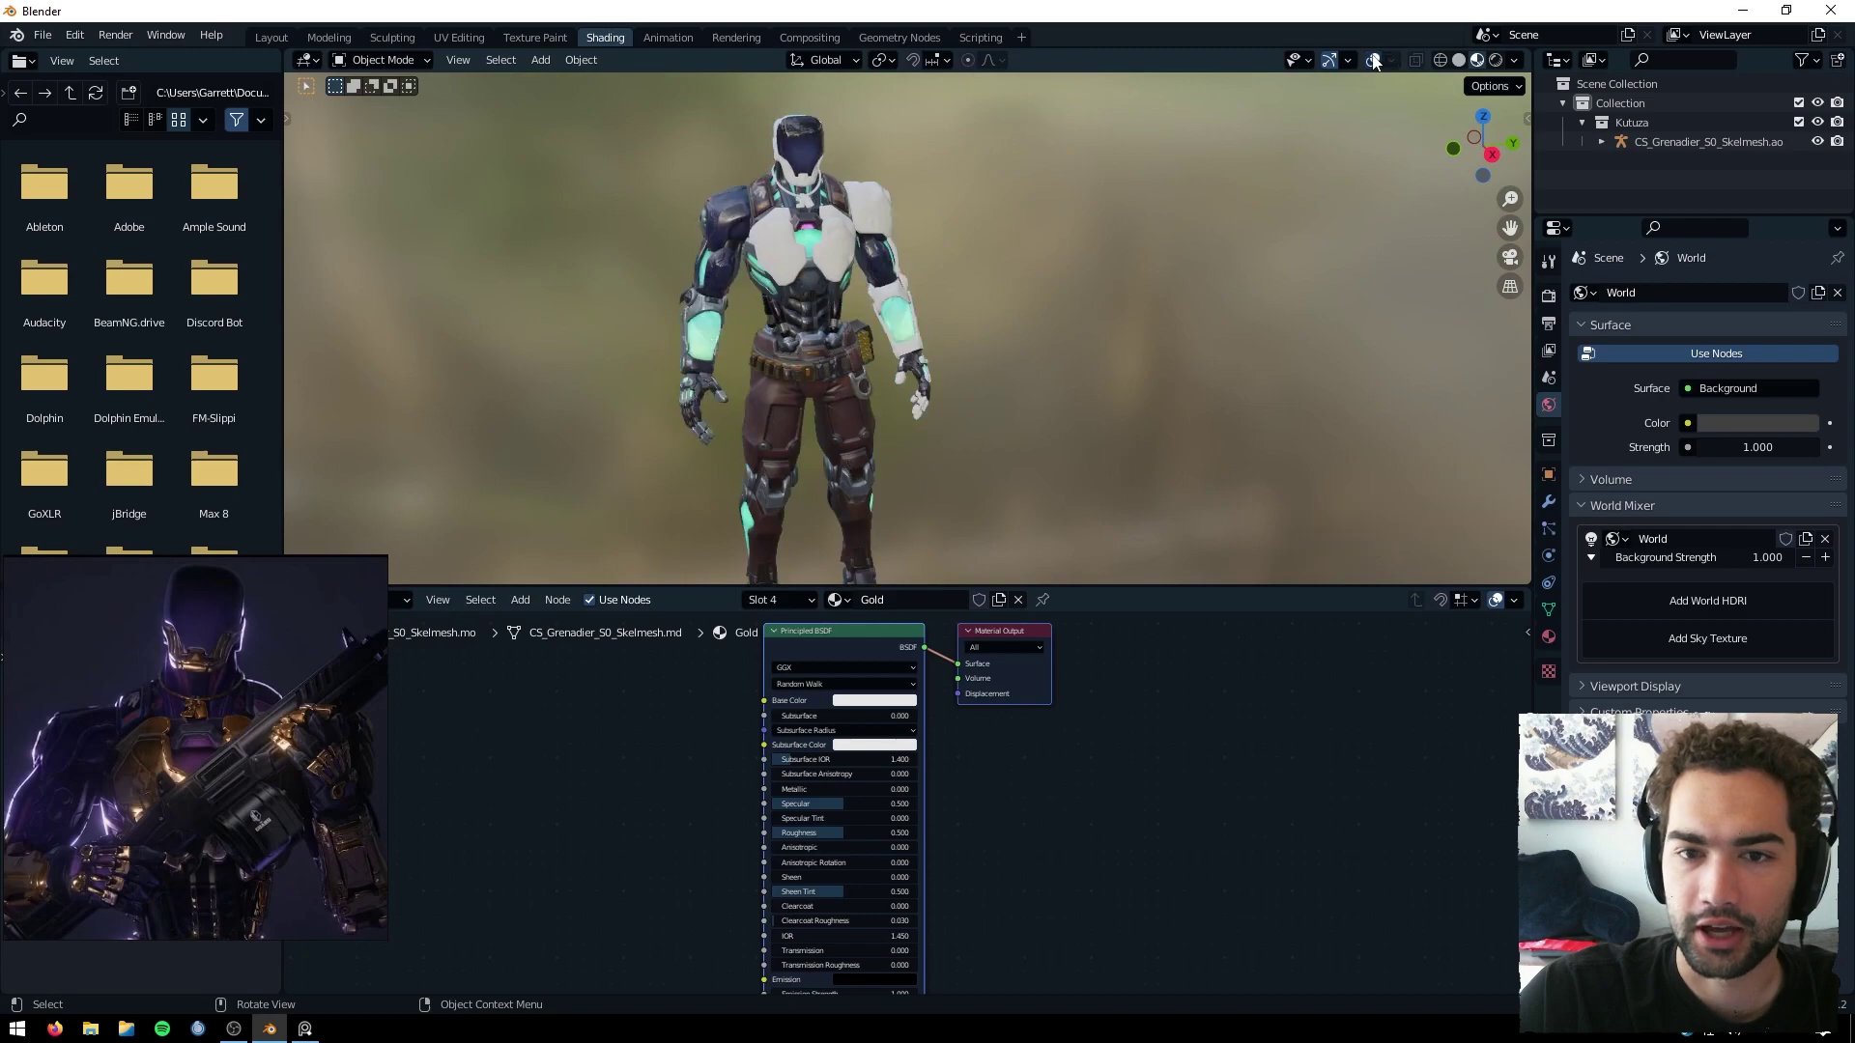
{"action": "scroll", "coordinate": [872, 193], "scroll_direction": "up", "scroll_amount": 3}
{"action": "left_click_drag", "start_coordinate": [1512, 226], "coordinate": [1563, 423]}
{"action": "scroll", "coordinate": [1082, 282], "scroll_direction": "up", "scroll_amount": 2}
{"action": "middle_click_drag", "start_coordinate": [978, 296], "coordinate": [933, 301]}
{"action": "left_click", "coordinate": [836, 599]}
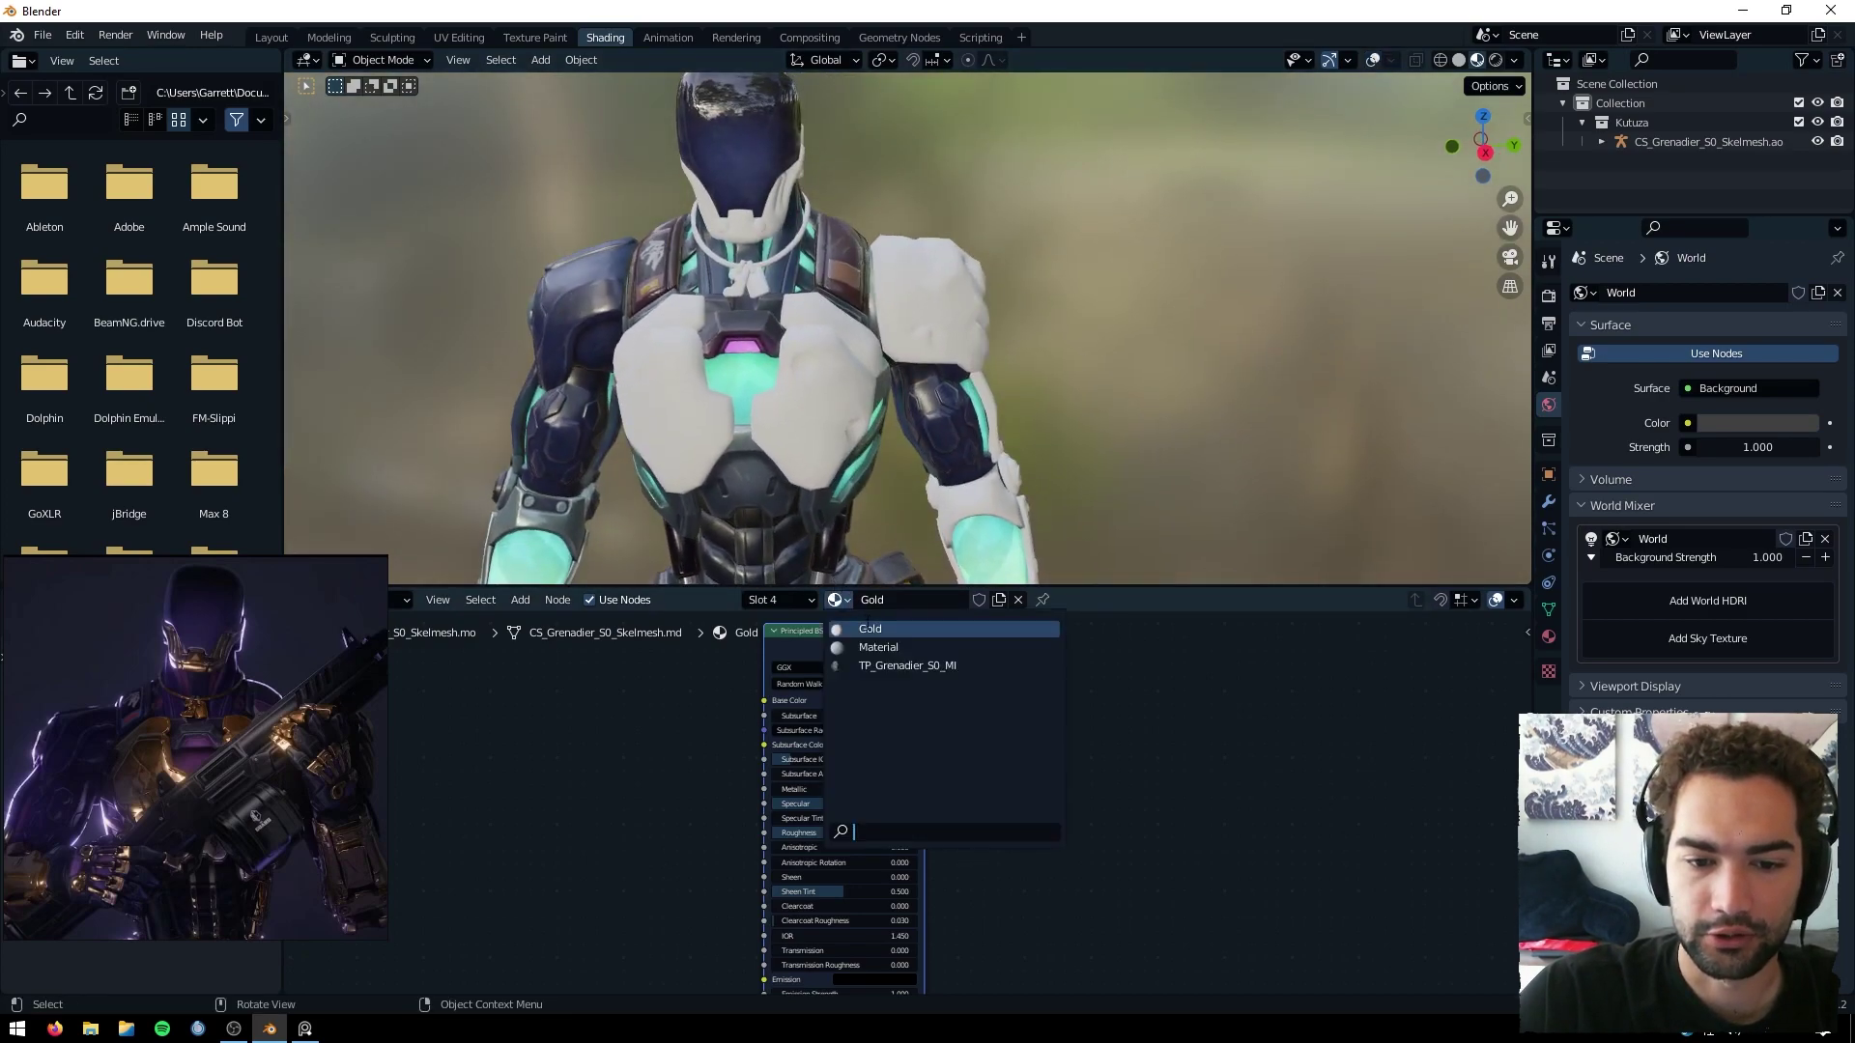
{"action": "left_click", "coordinate": [847, 604]}
{"action": "left_click", "coordinate": [1041, 763]}
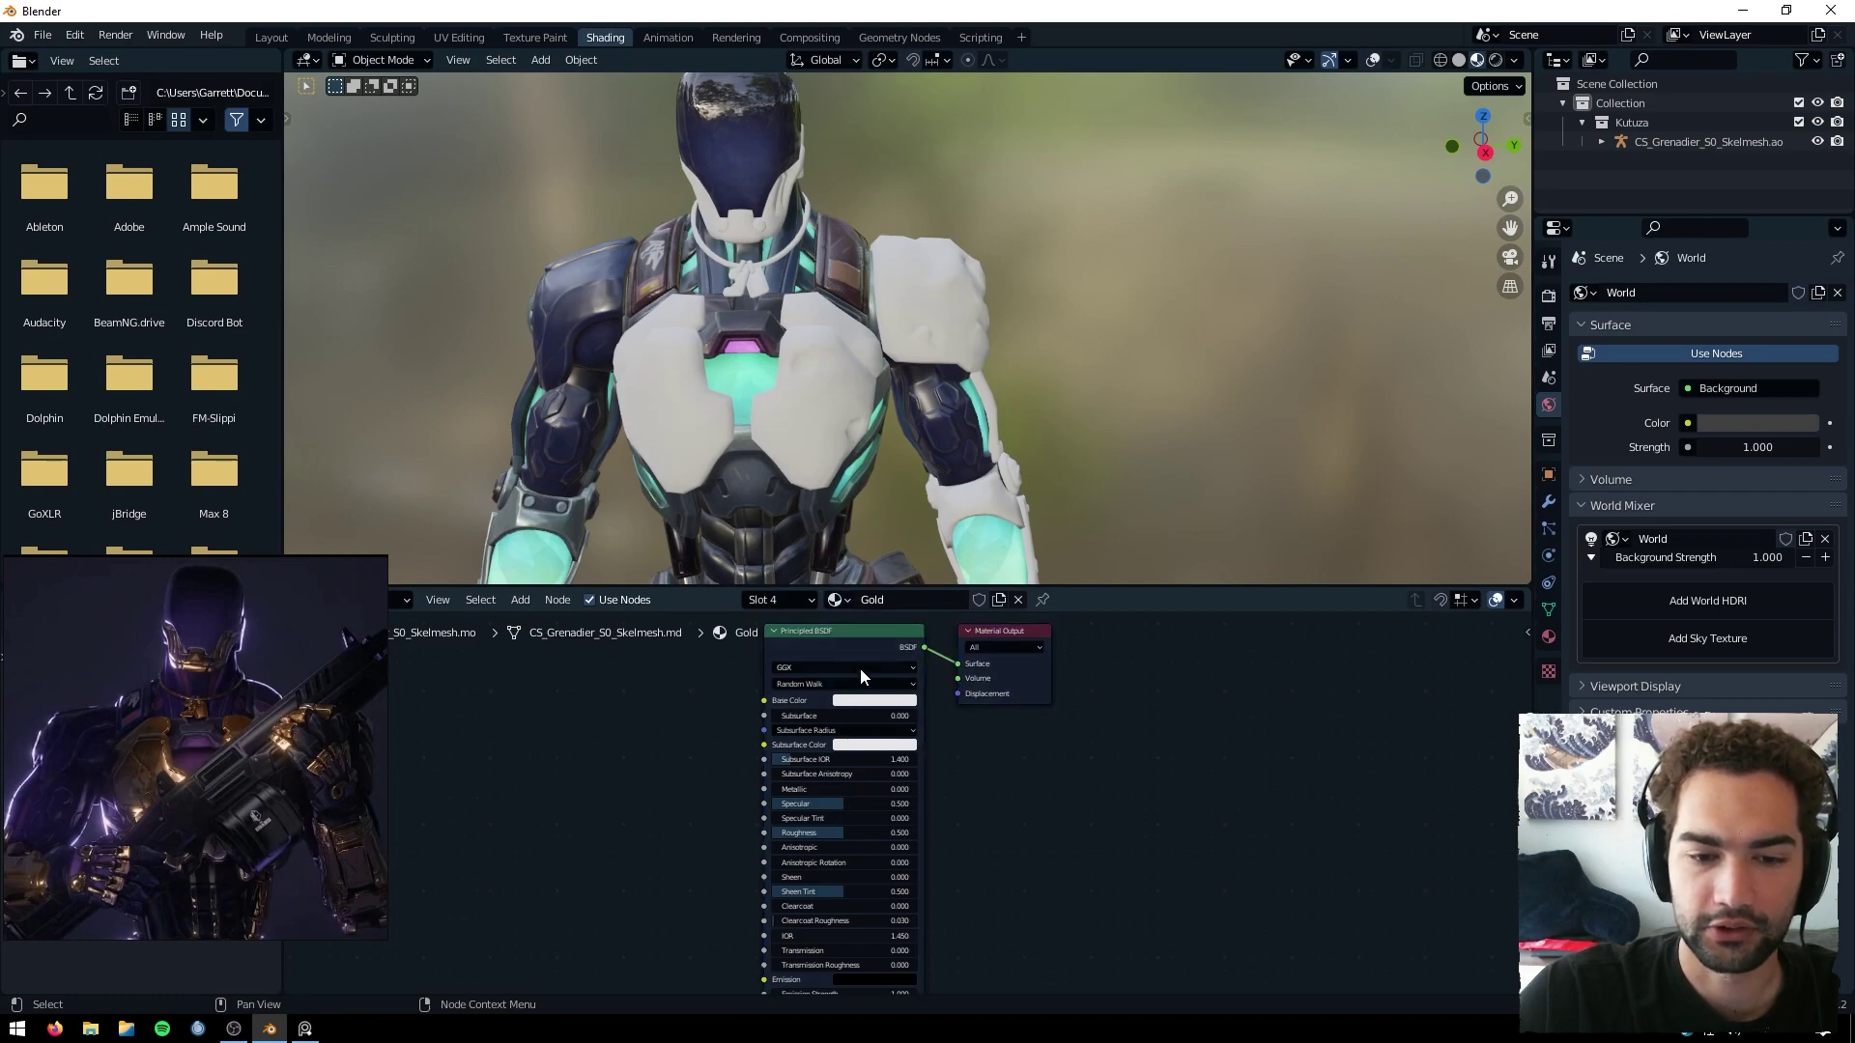
Replace the Gold material's Principled BSDF with a Glossy BSDF connected to the Material Output's Surface.
{"action": "scroll", "coordinate": [936, 687], "scroll_direction": "up", "scroll_amount": 1}
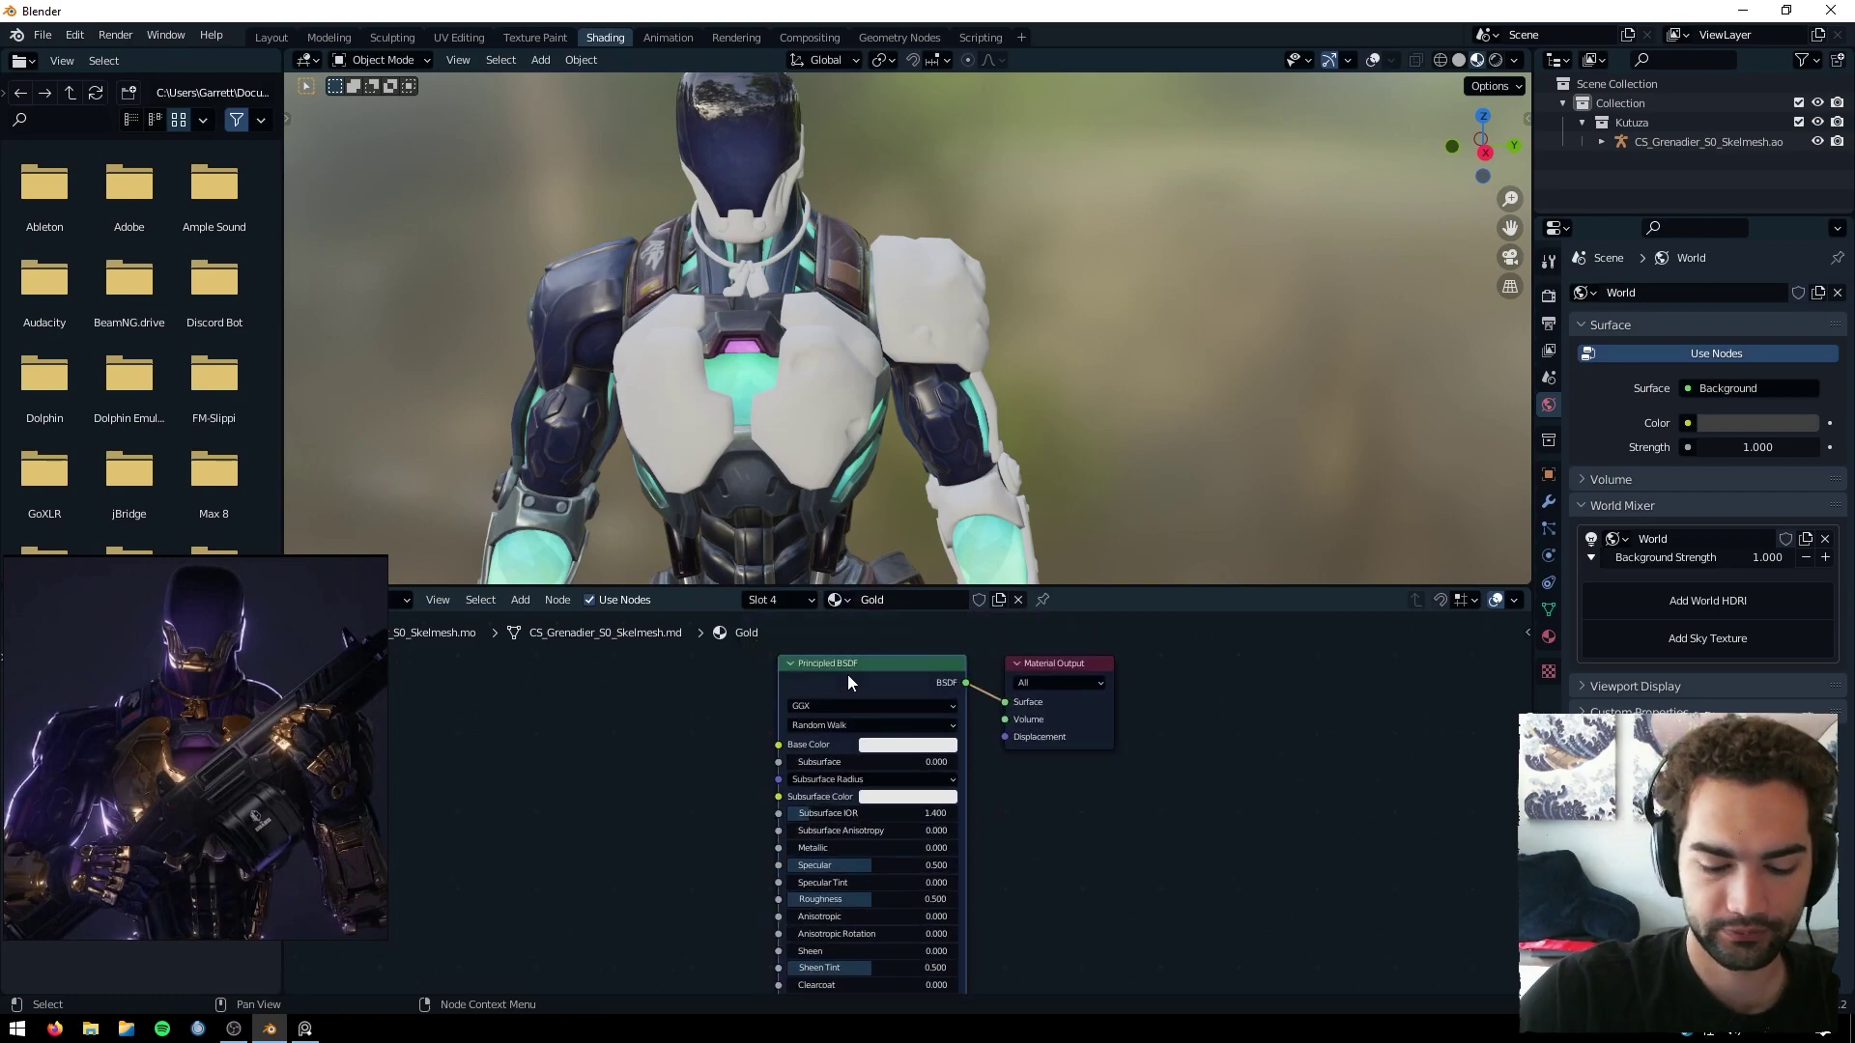
{"action": "key", "text": "x"}
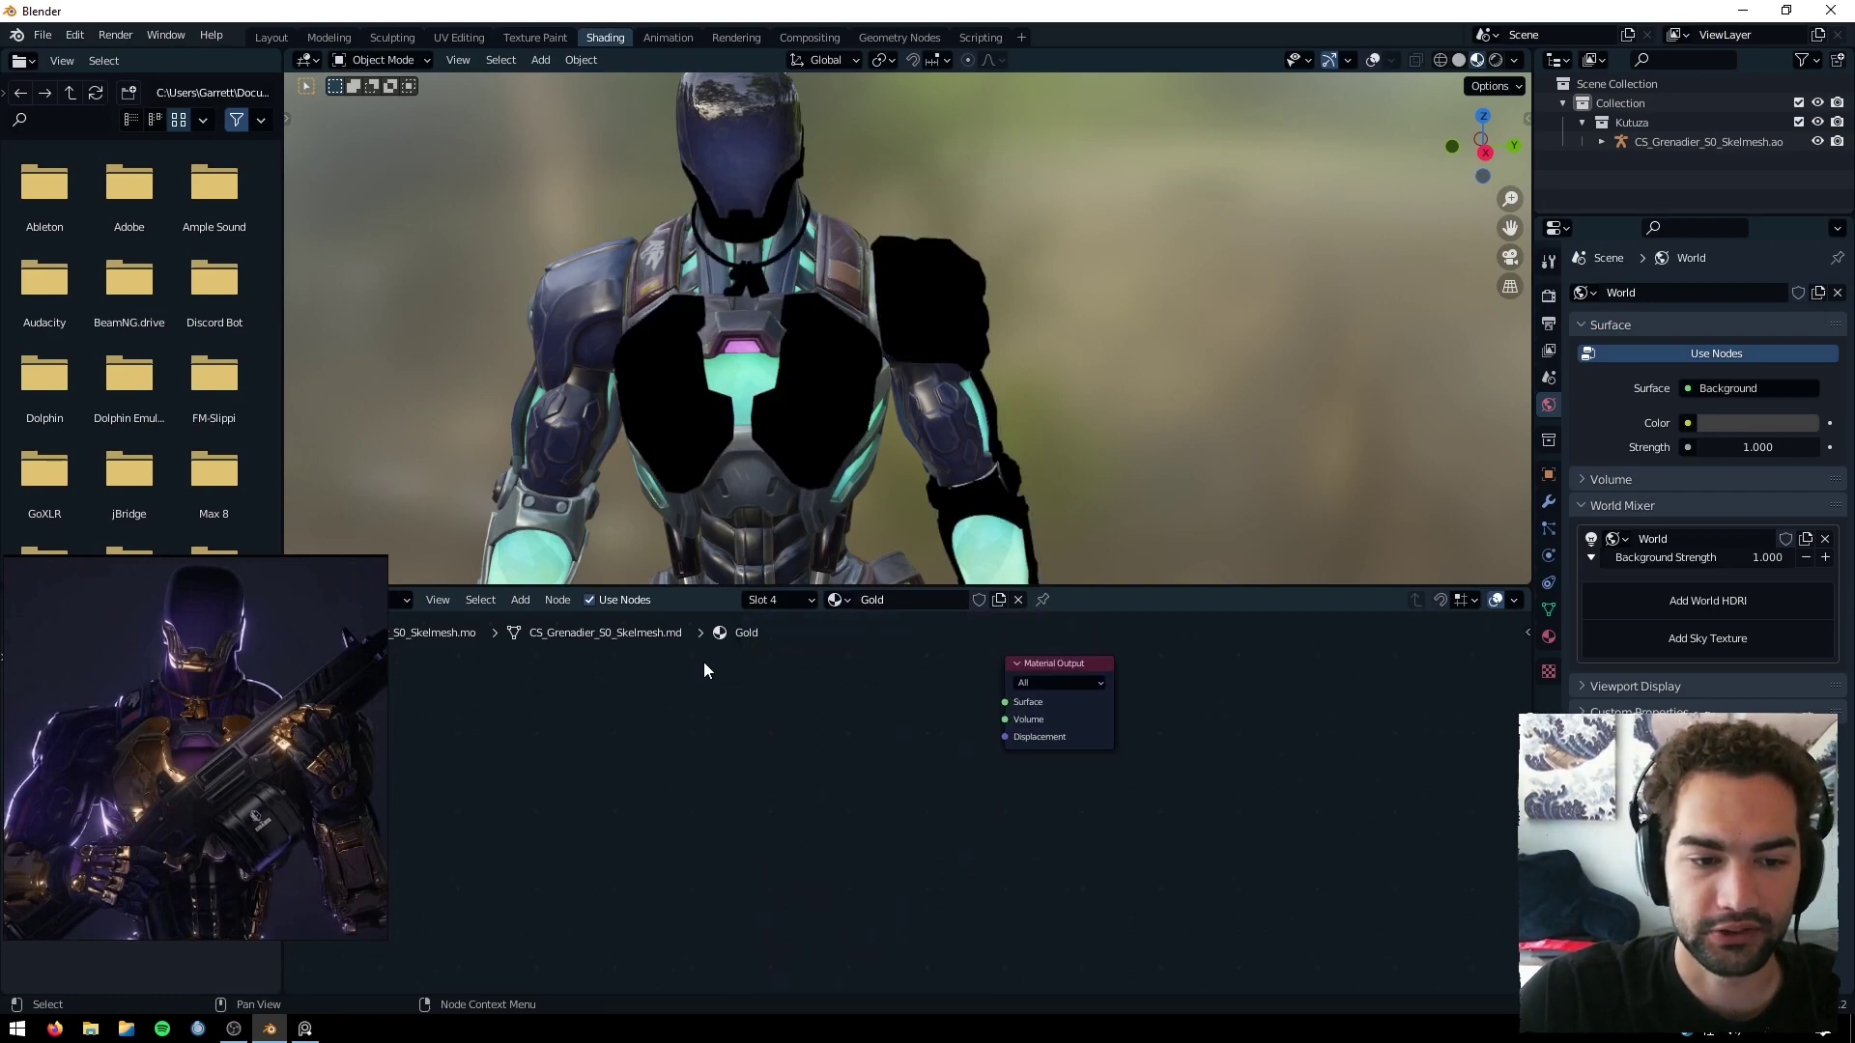
{"action": "left_click", "coordinate": [523, 604]}
{"action": "left_click", "coordinate": [538, 626]}
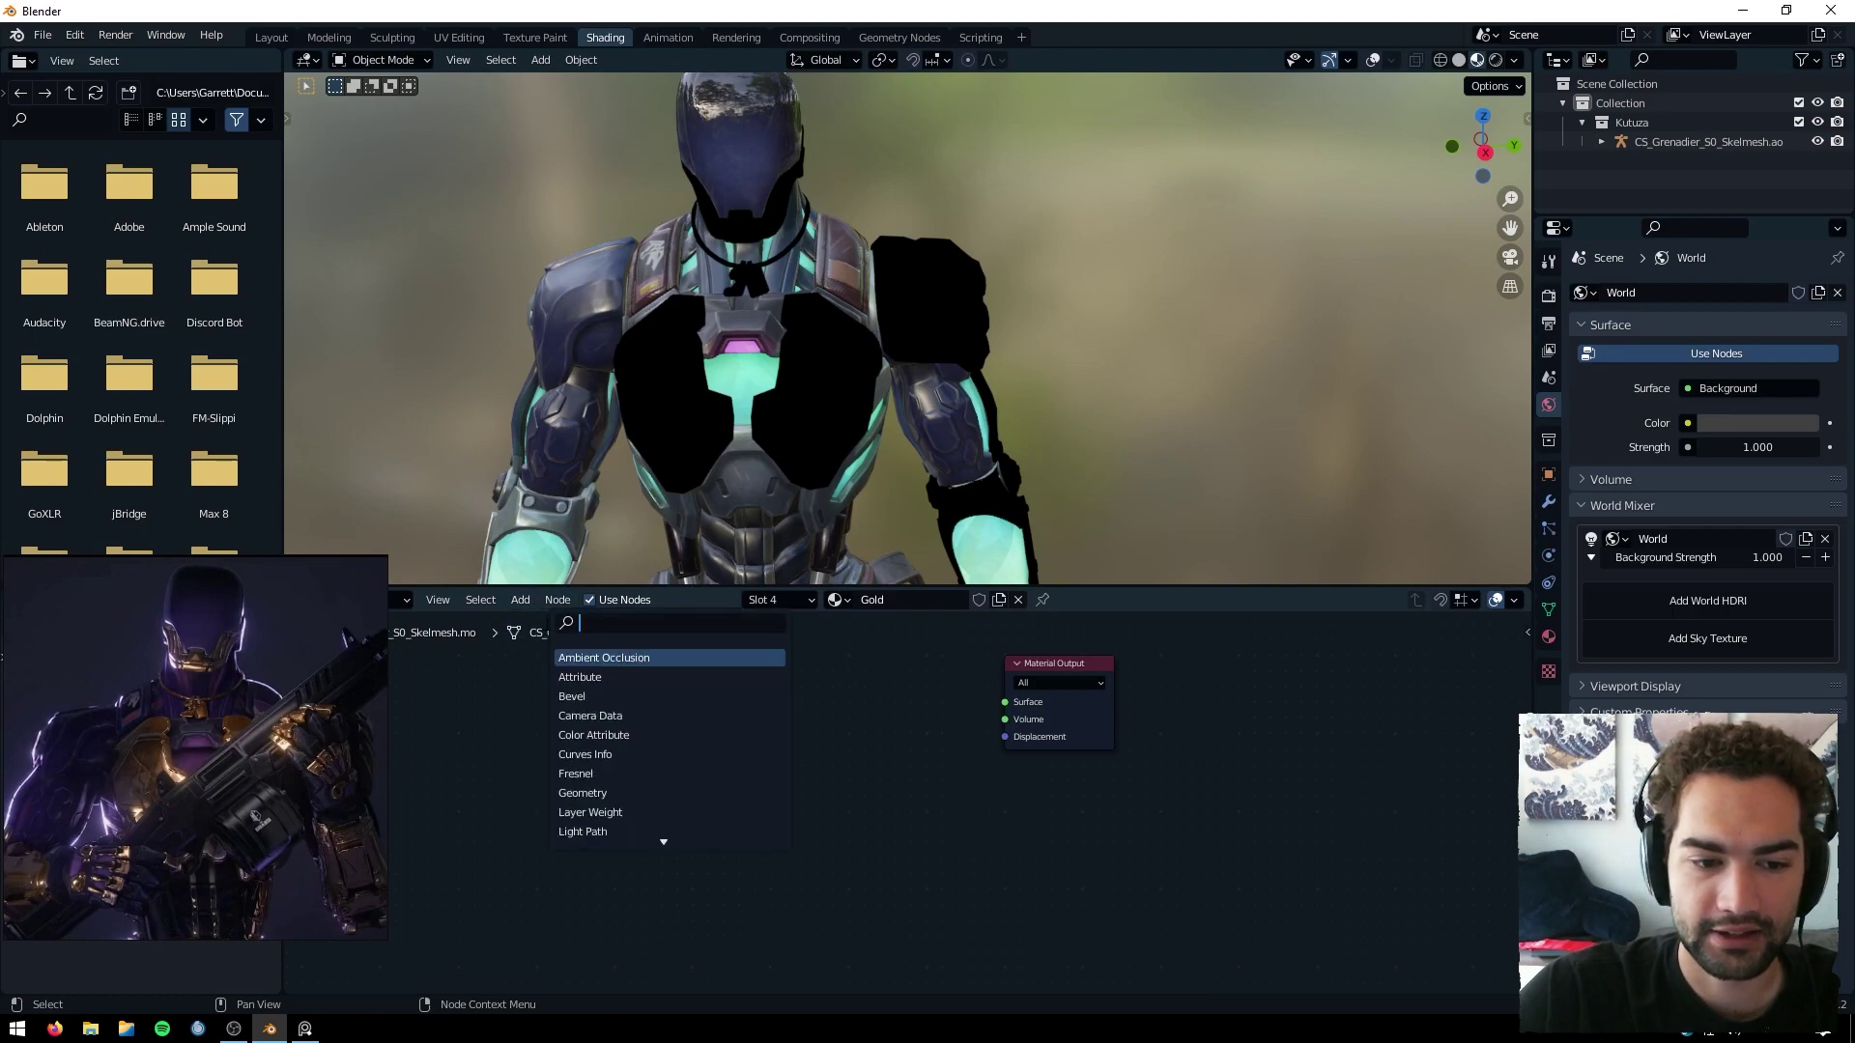
{"action": "type", "text": "glossy"}
{"action": "key", "text": "Return"}
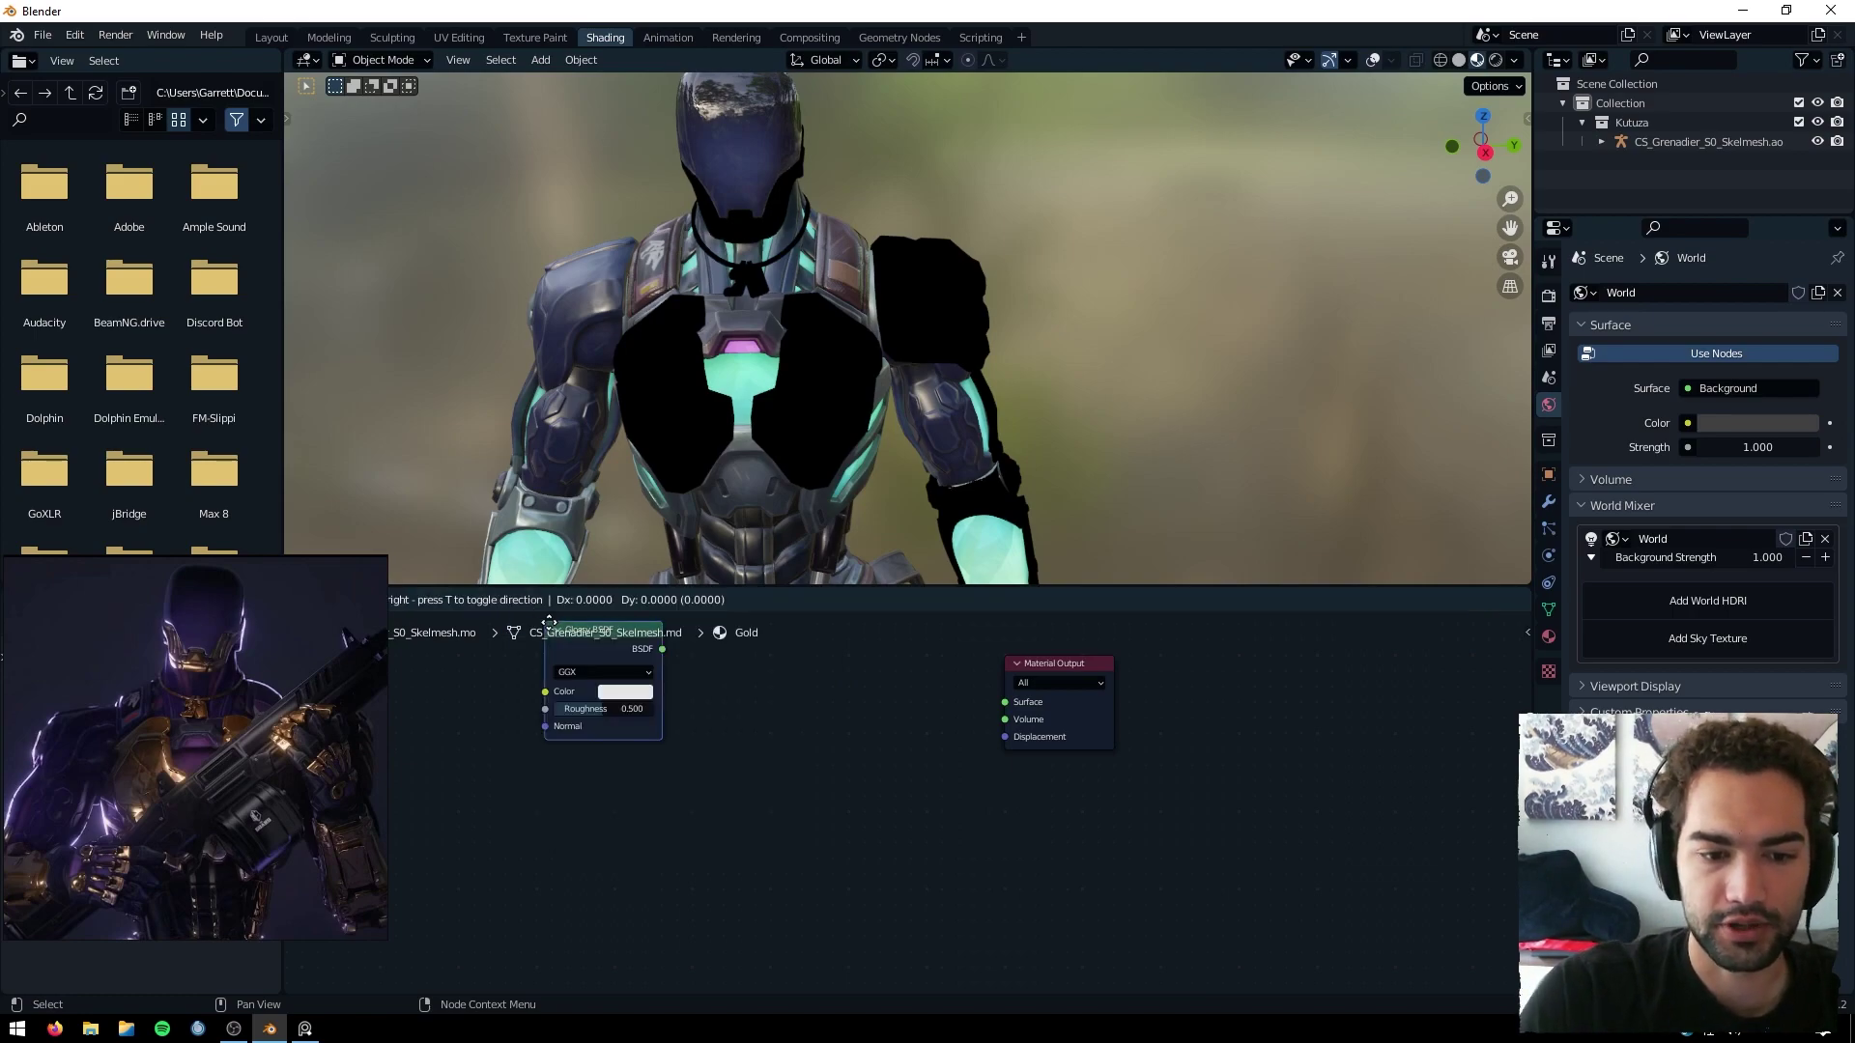
{"action": "left_click", "coordinate": [821, 678]}
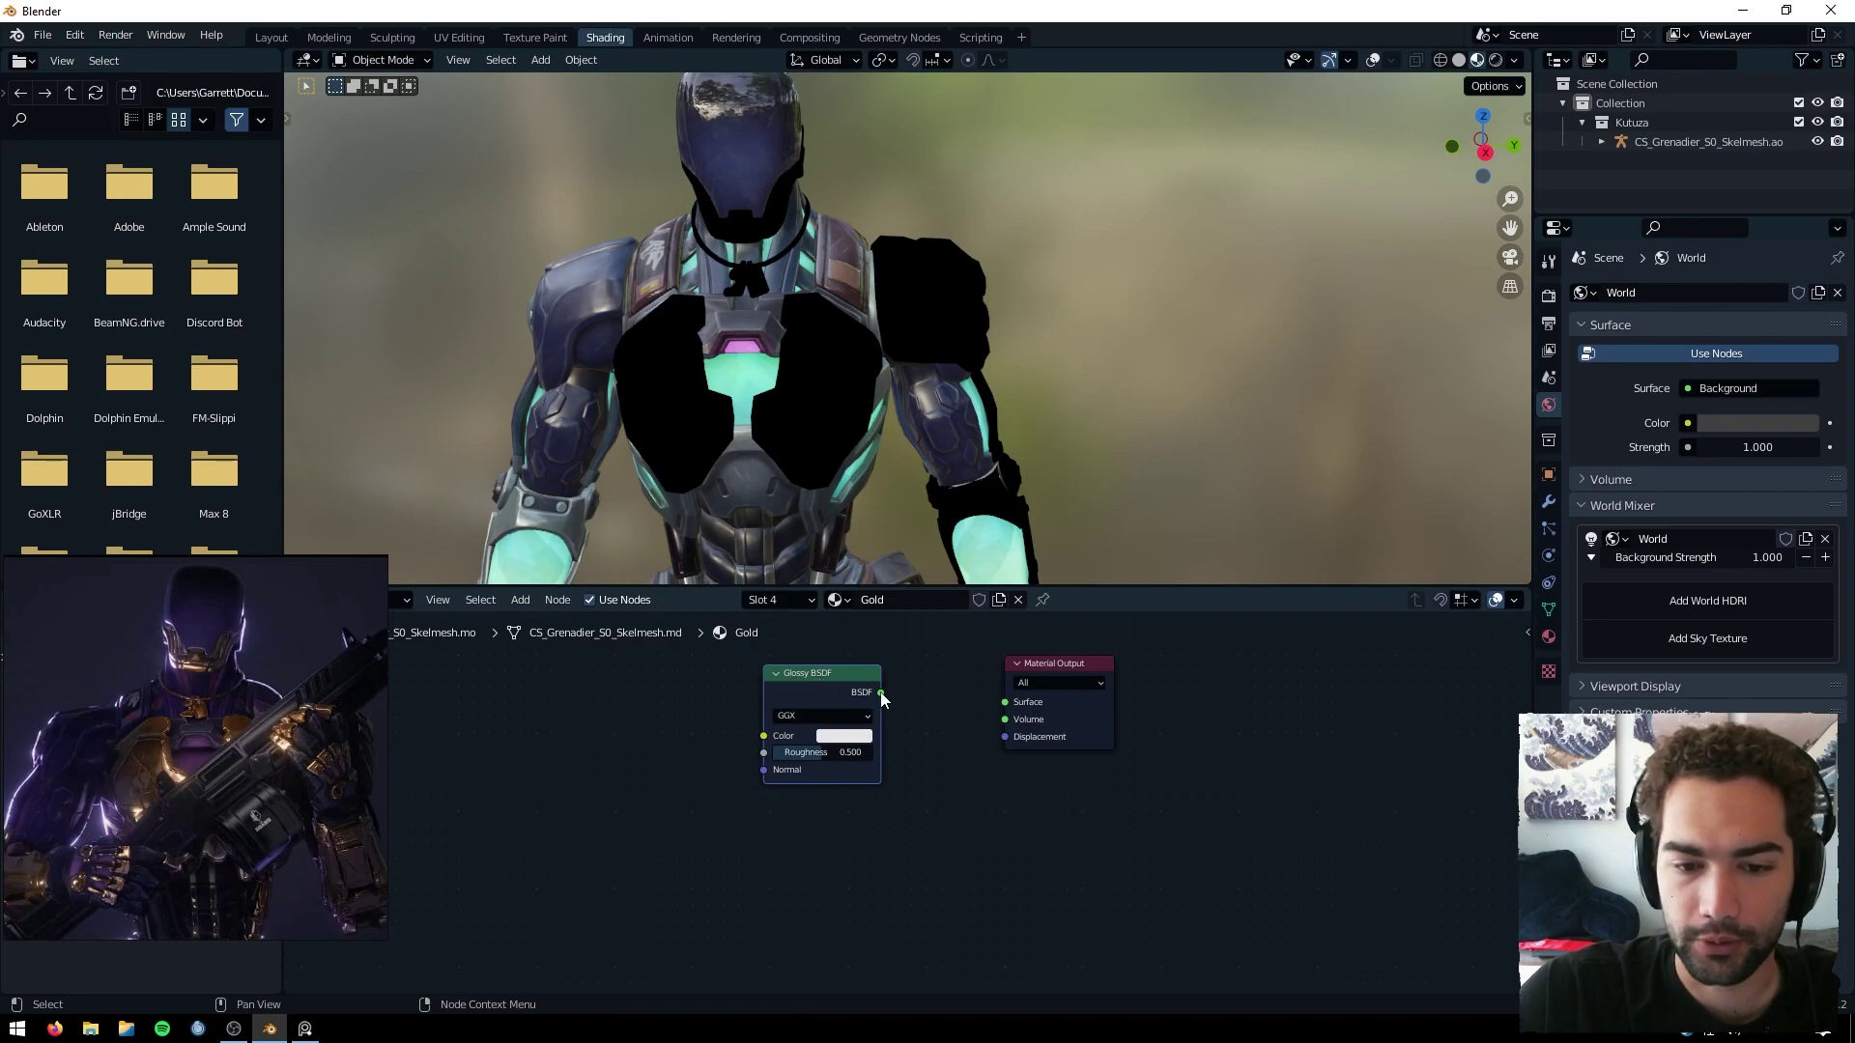
{"action": "left_click_drag", "start_coordinate": [880, 692], "coordinate": [1003, 702]}
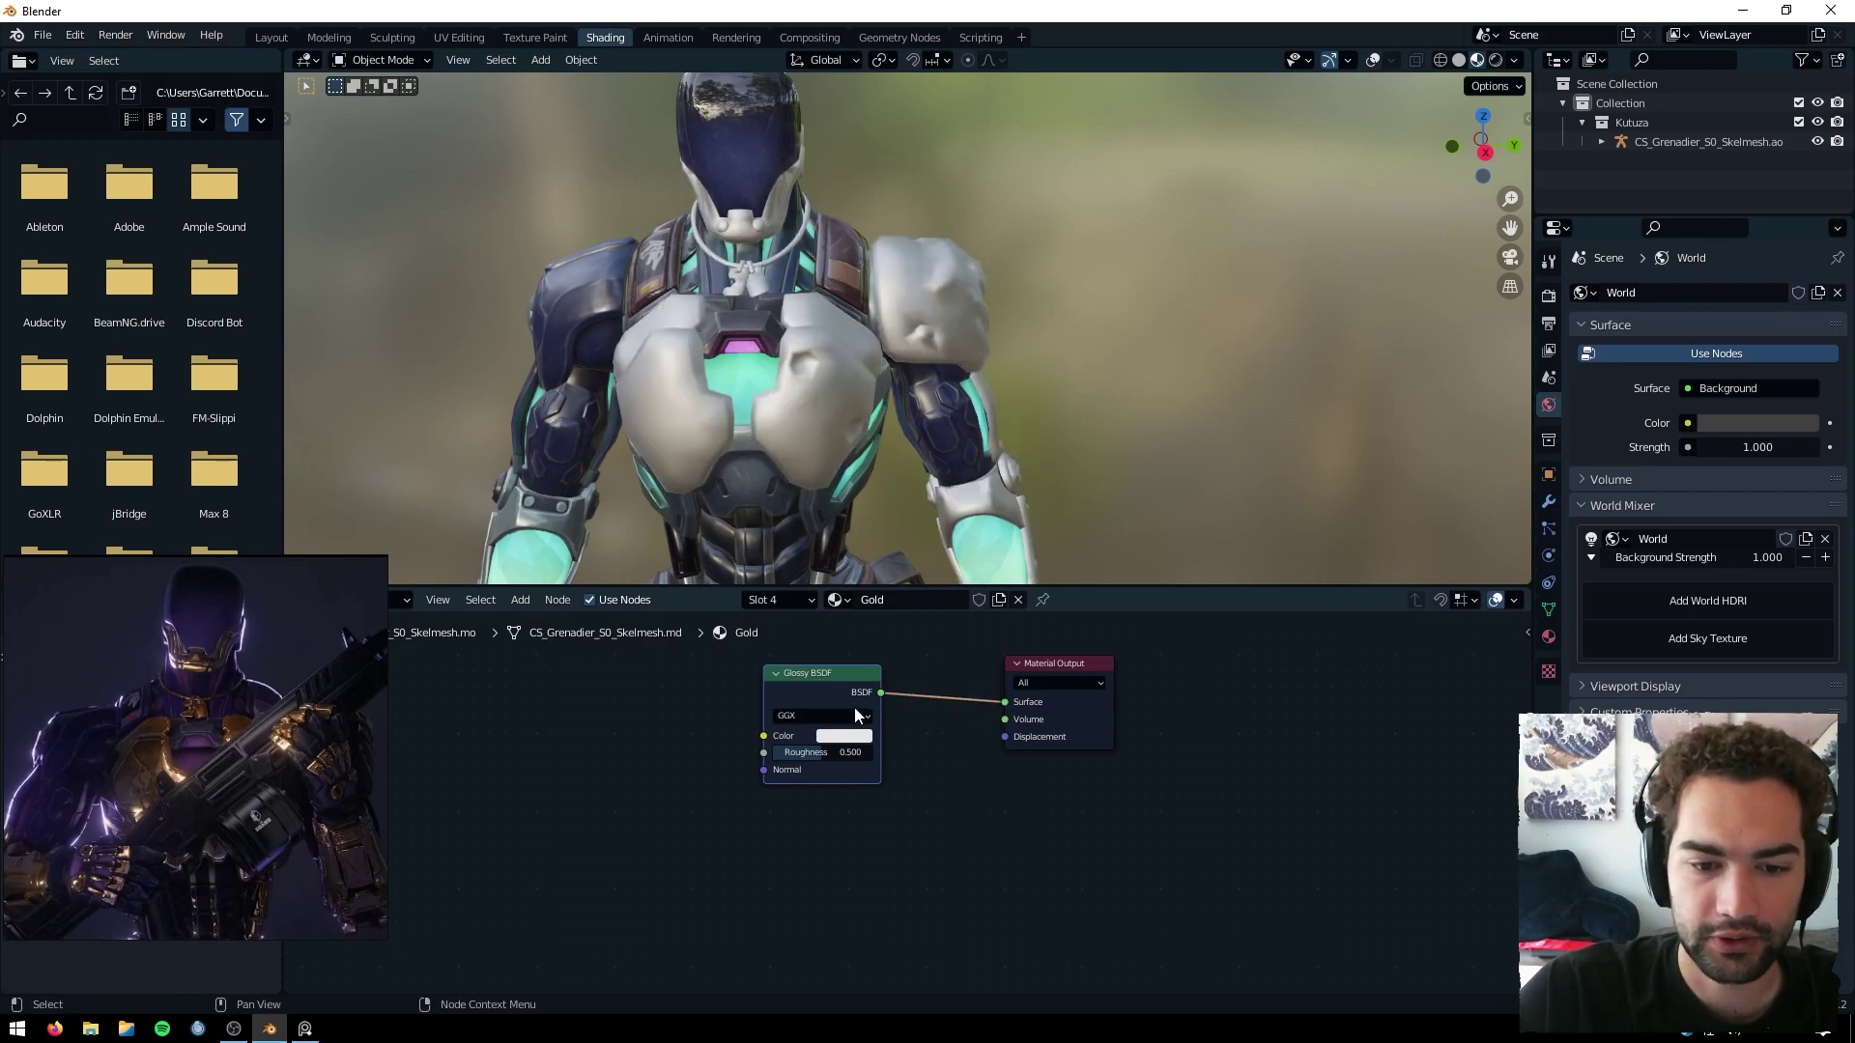
Set the Glossy BSDF's color to gold with hue 0.083, saturation 0.935 and value 1.000, and its roughness to 0.
{"action": "left_click", "coordinate": [840, 736]}
{"action": "left_click", "coordinate": [851, 599]}
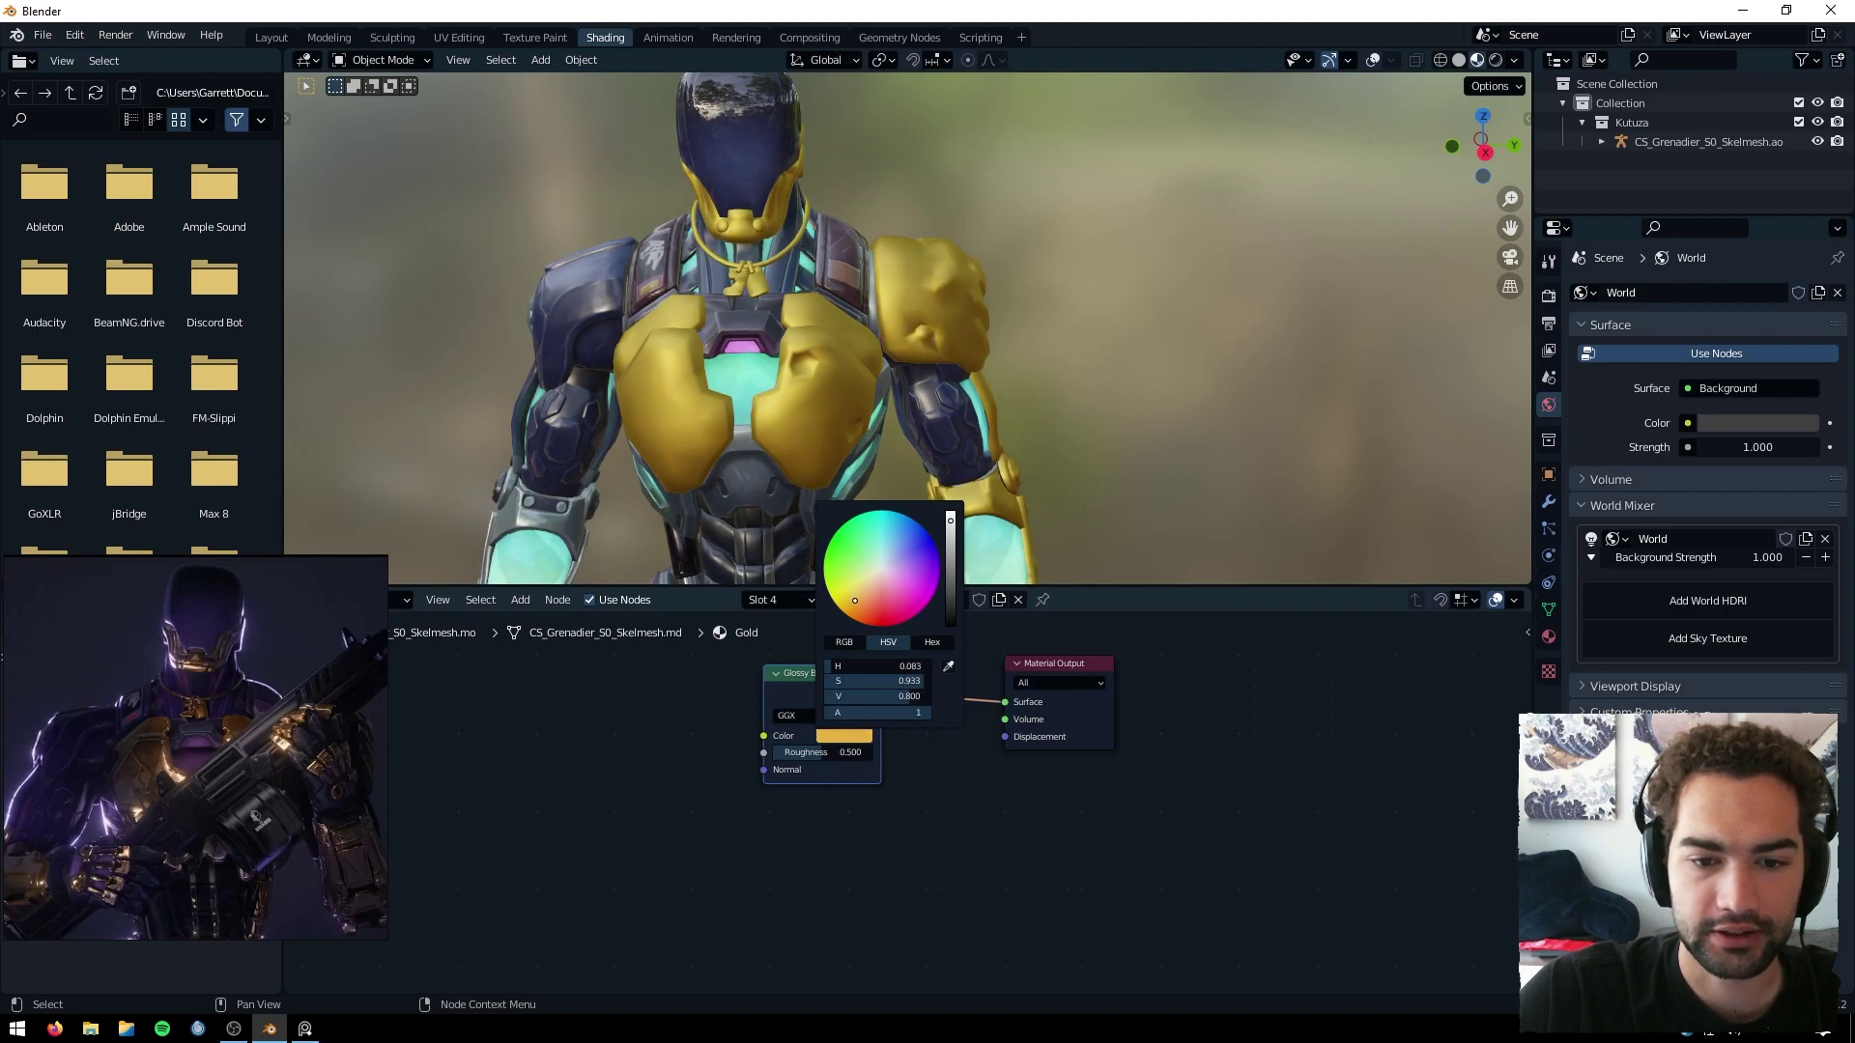
{"action": "left_click_drag", "start_coordinate": [953, 520], "coordinate": [951, 511]}
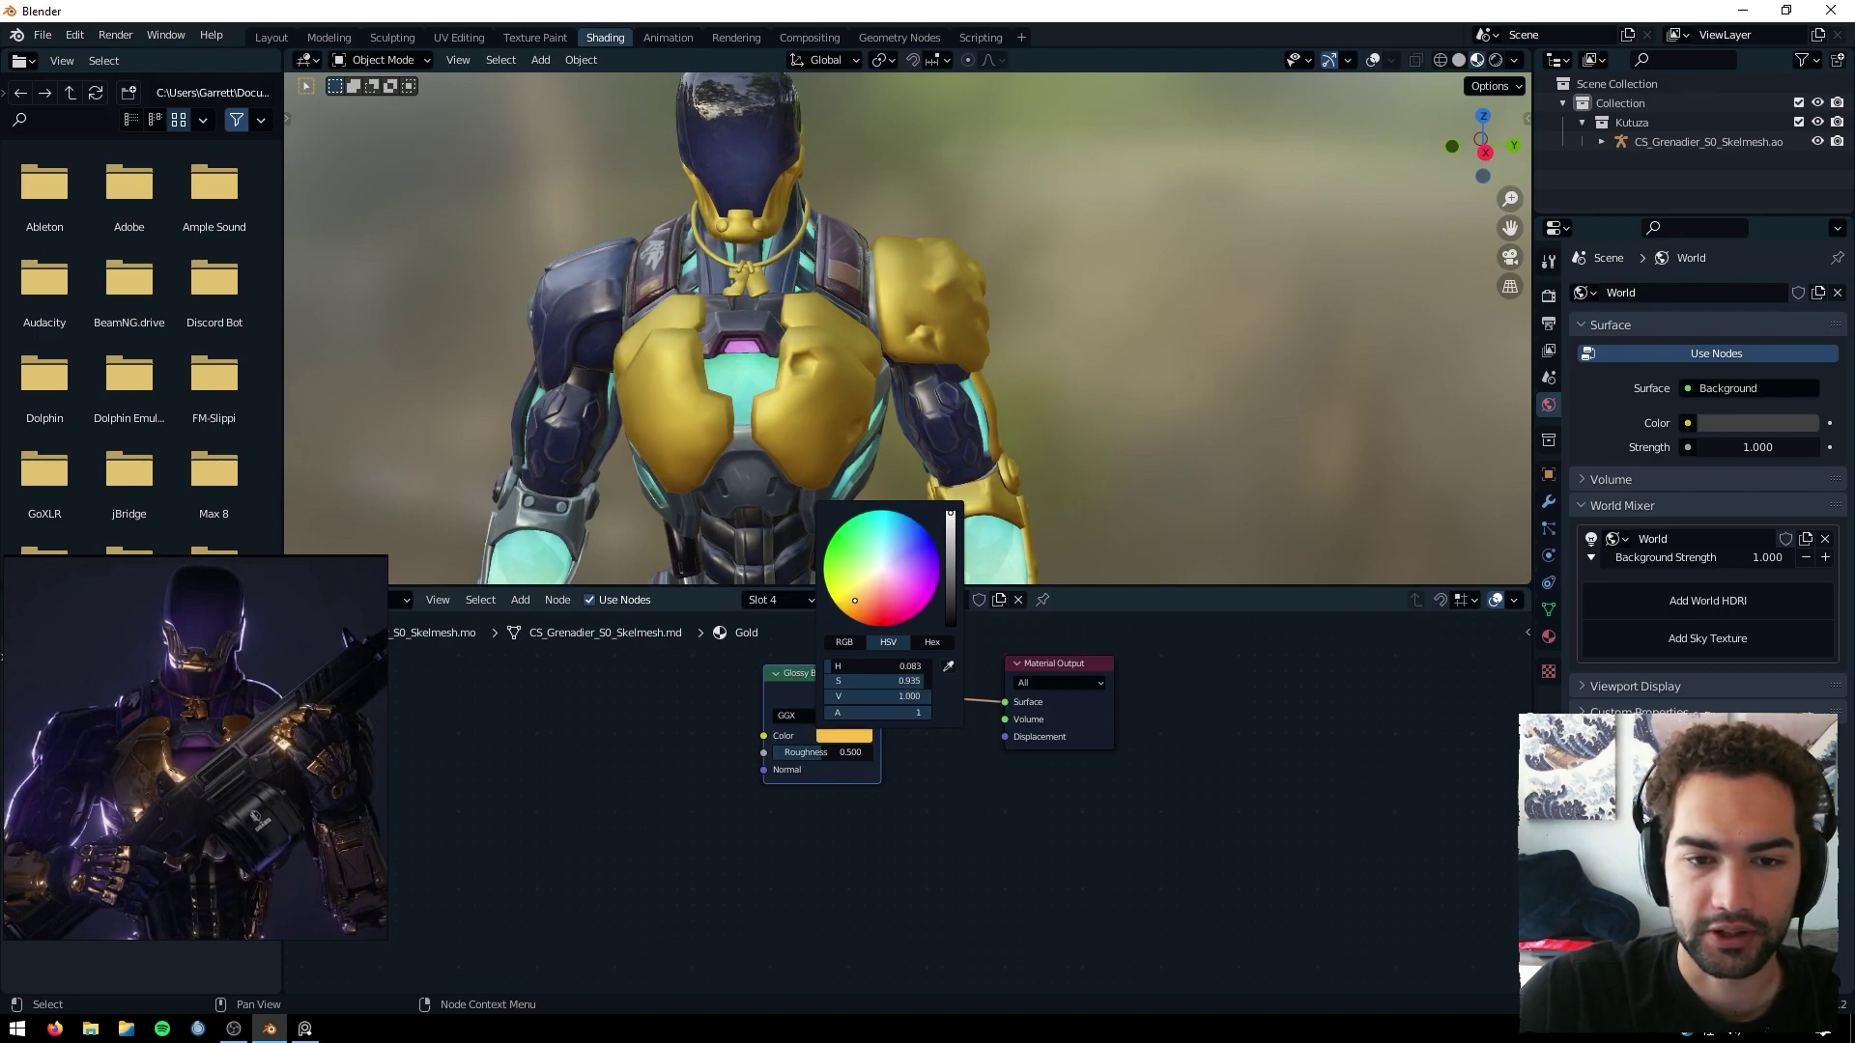
{"action": "left_click_drag", "start_coordinate": [833, 749], "coordinate": [754, 750]}
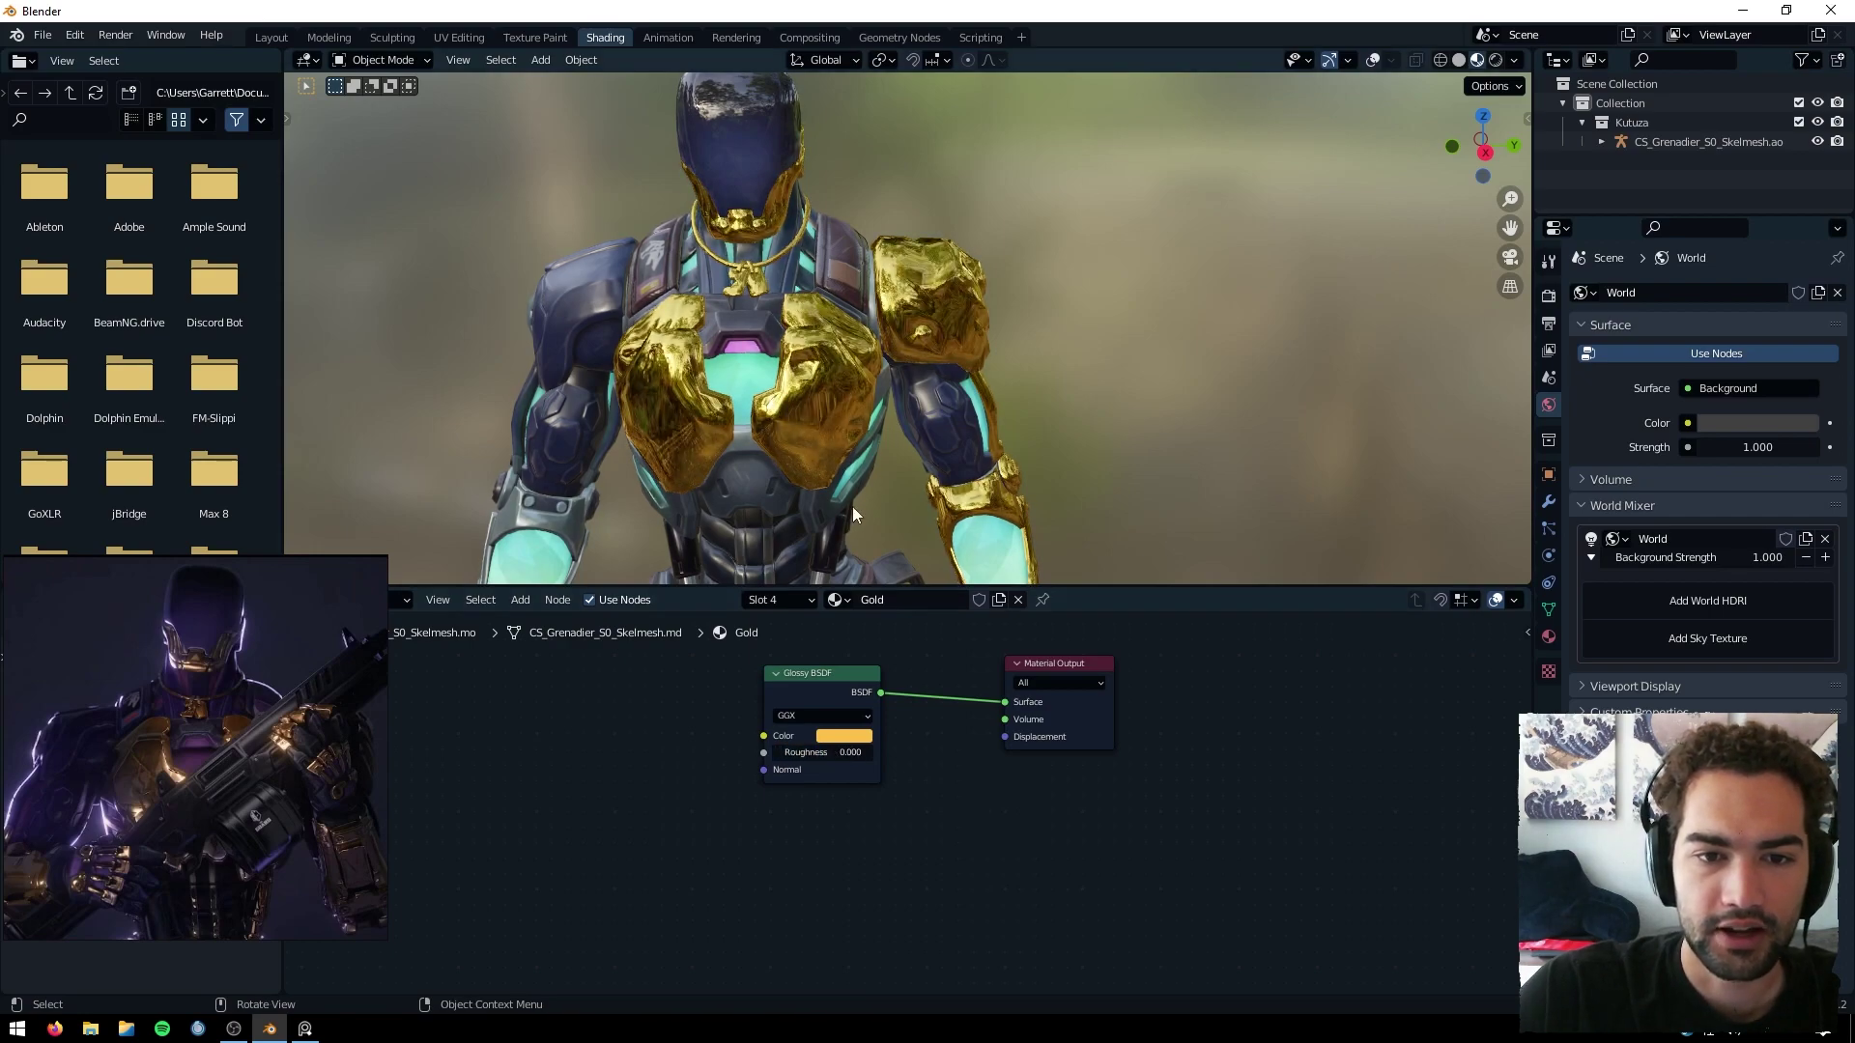
Compare the gold chest and shoulder armor with the chest plate in the reference image.
{"action": "middle_click_drag", "start_coordinate": [852, 506], "coordinate": [839, 363]}
{"action": "scroll", "coordinate": [838, 364], "scroll_direction": "up", "scroll_amount": 4}
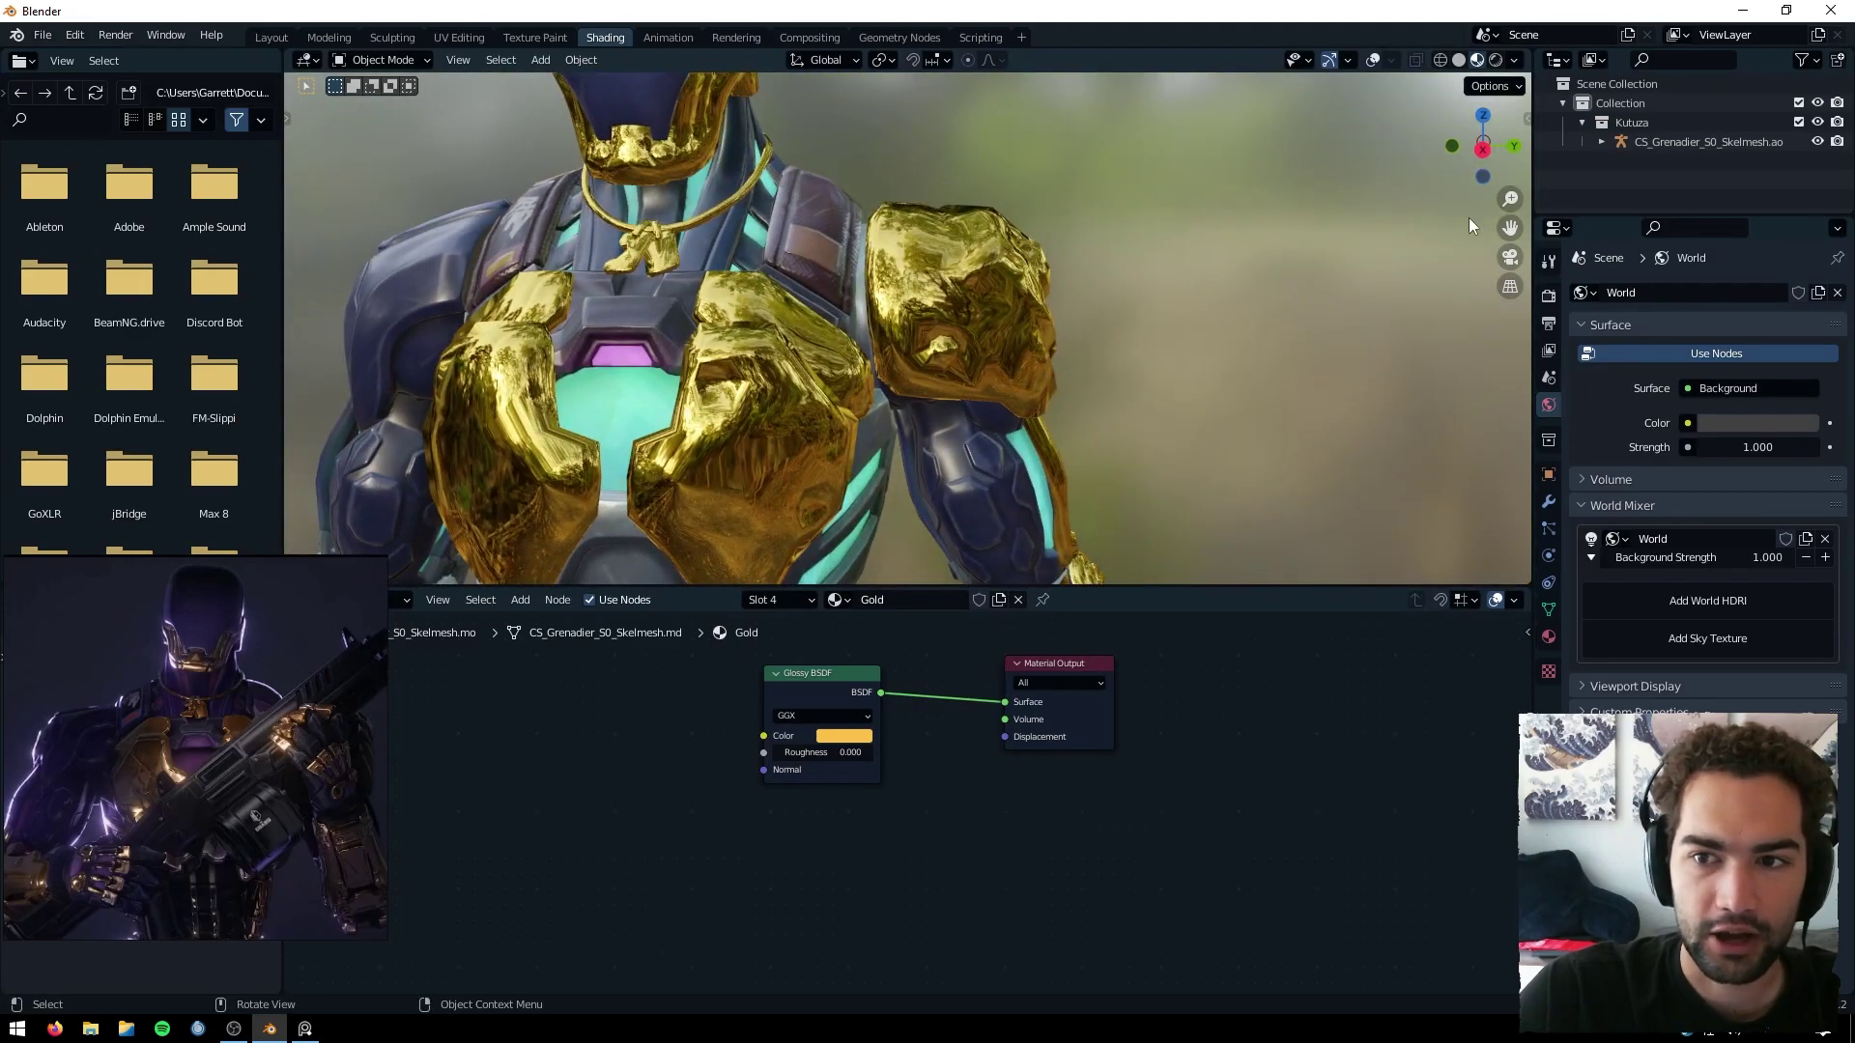
{"action": "middle_click_drag", "start_coordinate": [1468, 217], "coordinate": [879, 362]}
{"action": "scroll", "coordinate": [103, 804], "scroll_direction": "up", "scroll_amount": 4}
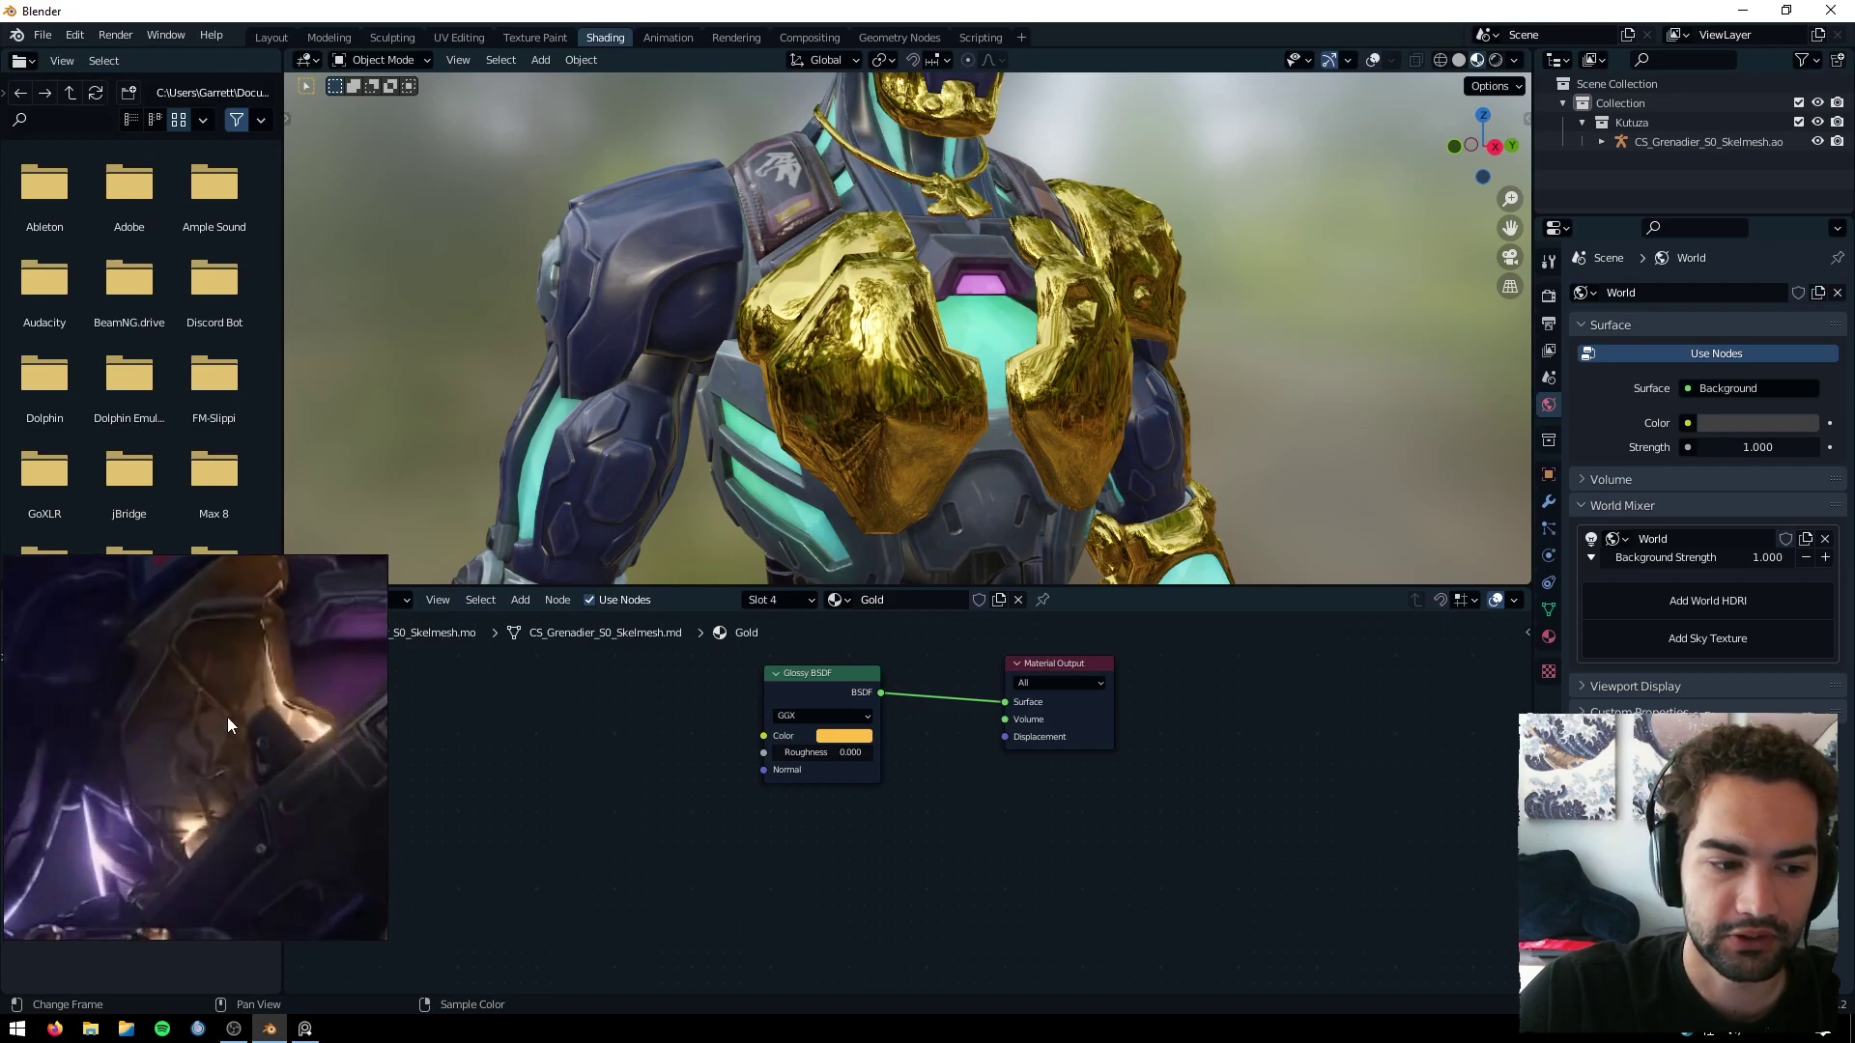
{"action": "middle_click_drag", "start_coordinate": [228, 717], "coordinate": [211, 724]}
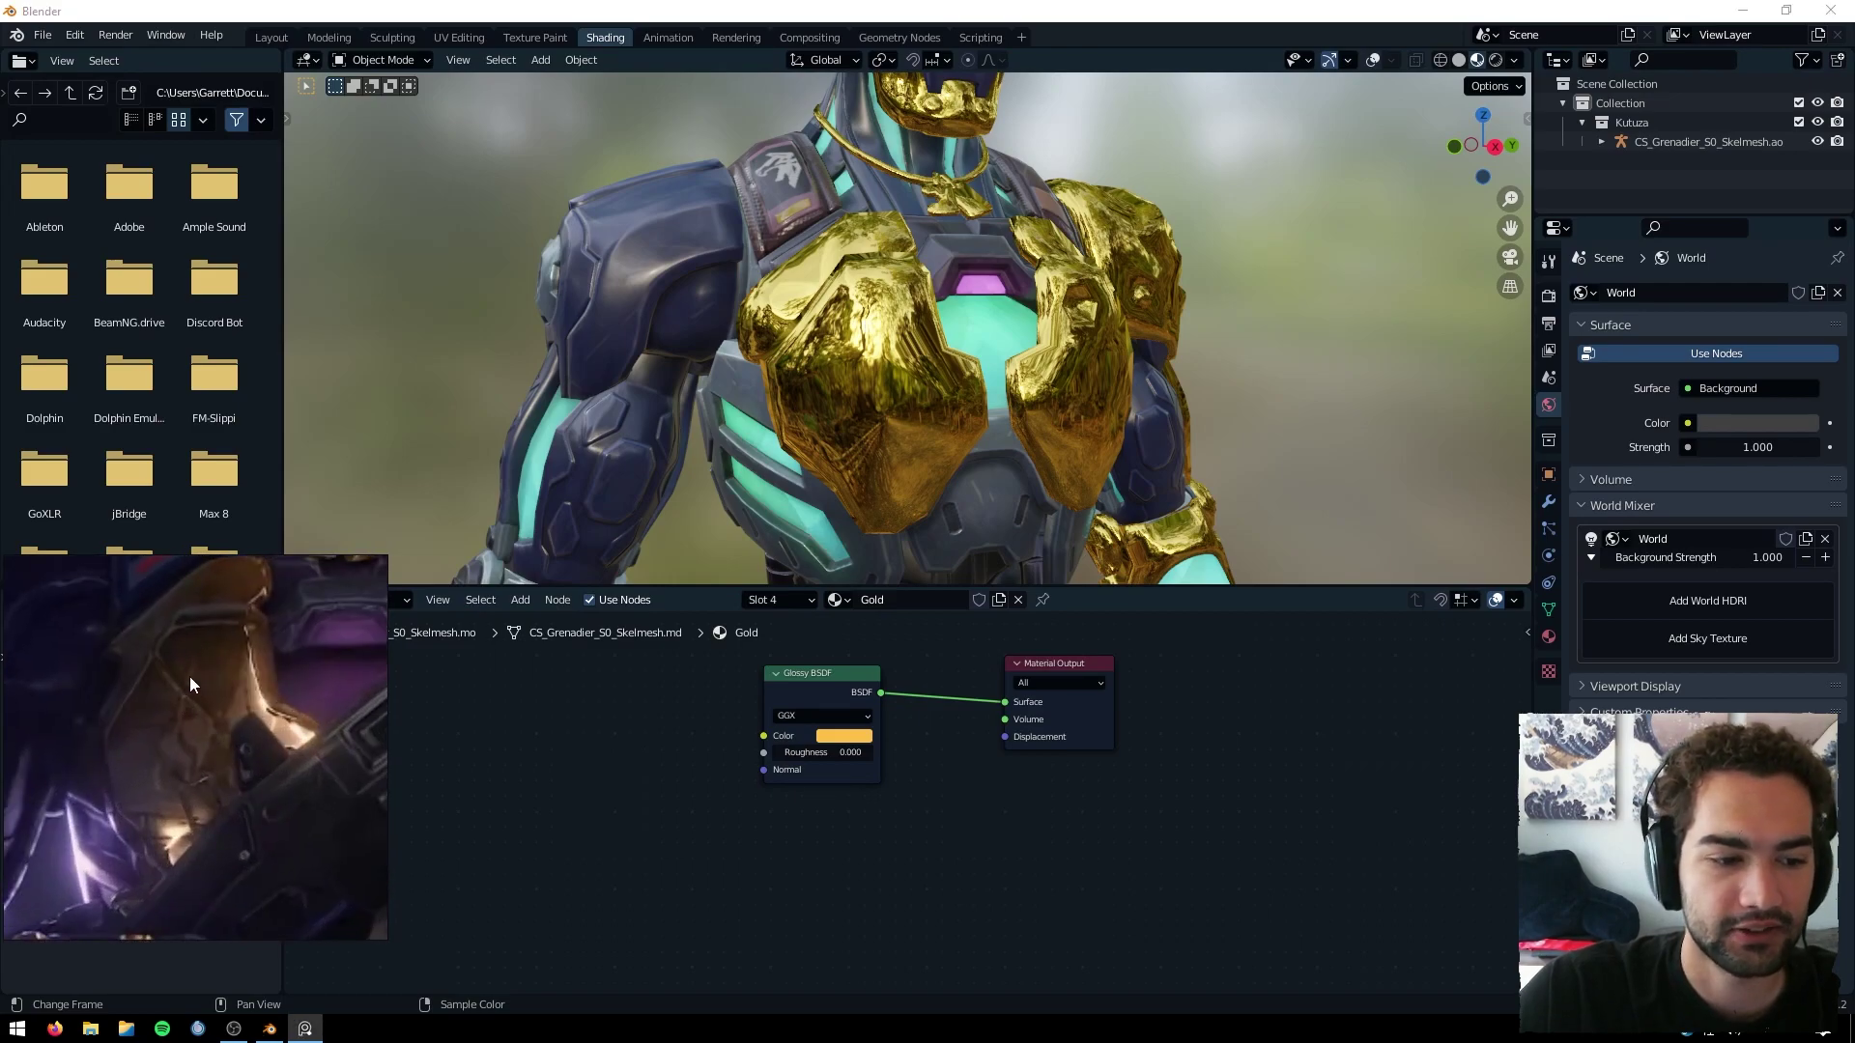
{"action": "middle_click_drag", "start_coordinate": [725, 409], "coordinate": [859, 330]}
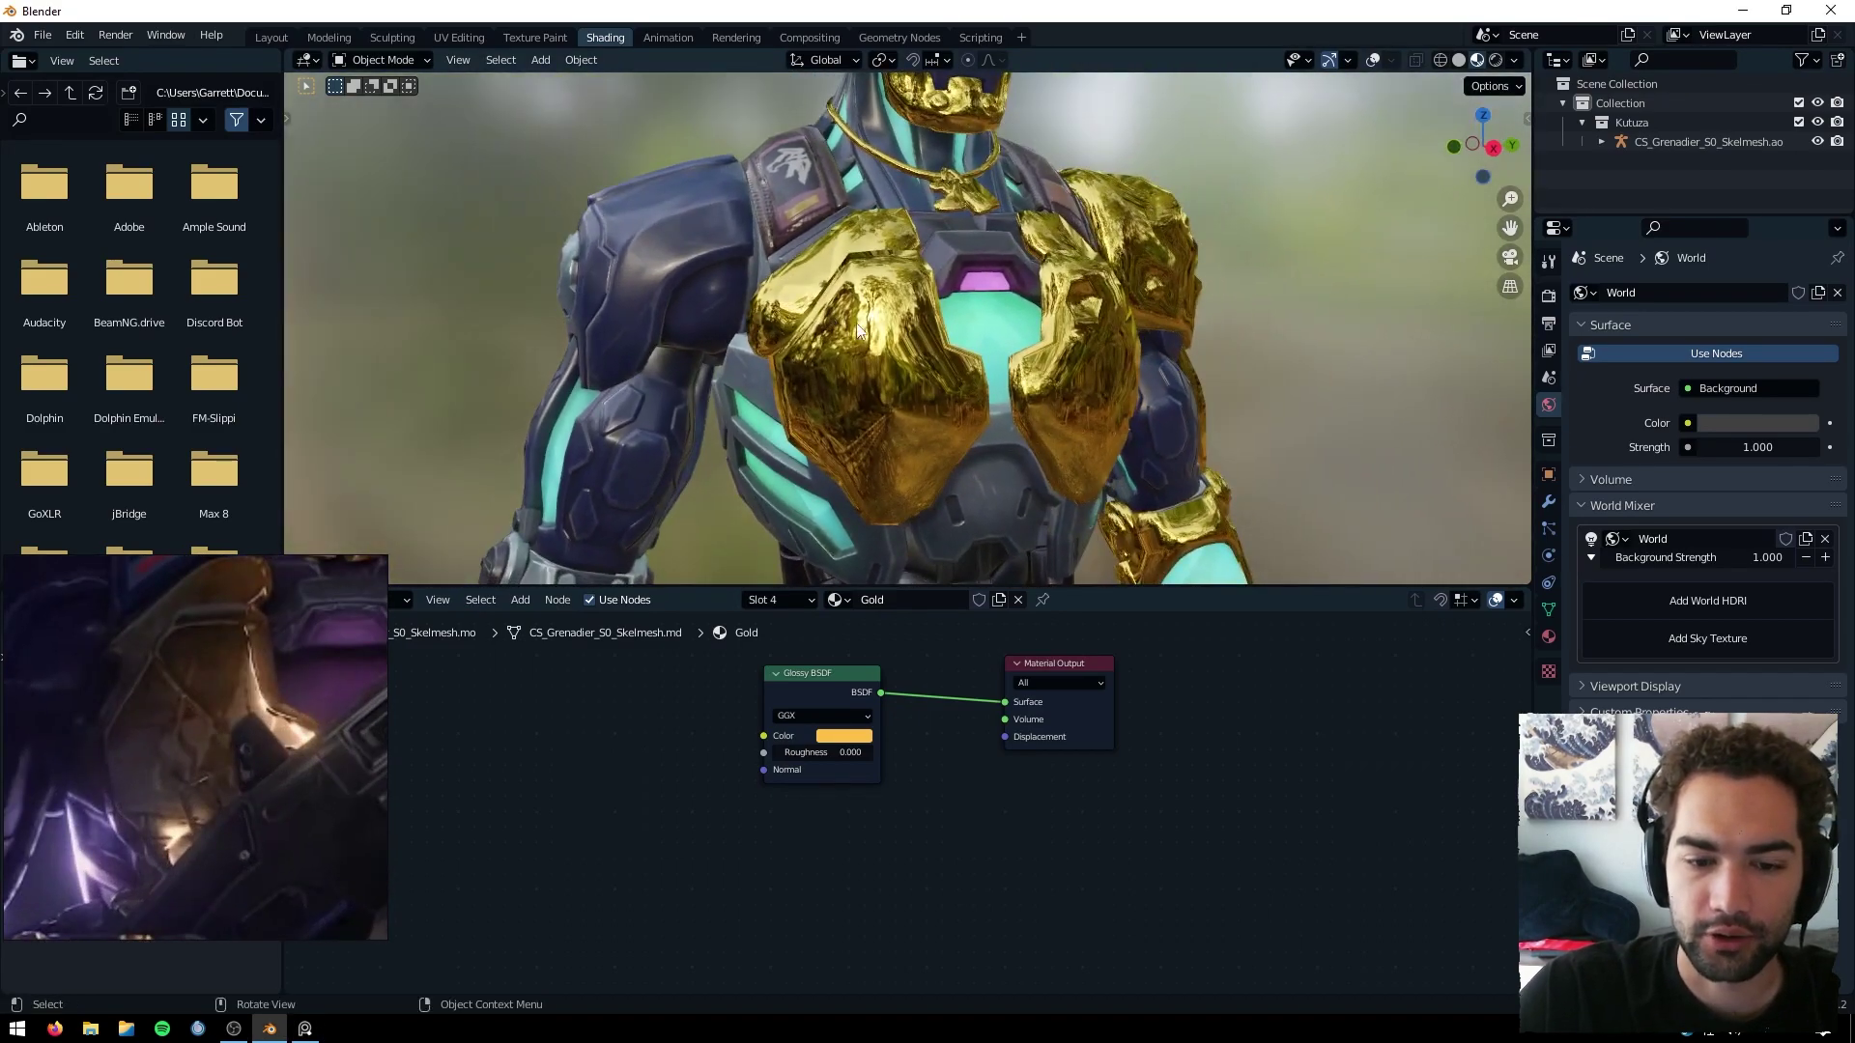
{"action": "scroll", "coordinate": [858, 330], "scroll_direction": "down", "scroll_amount": 2}
Add a Normal Map node to the Gold material and connect its Normal output to the Glossy BSDF's Normal input.
{"action": "right_click", "coordinate": [610, 752]}
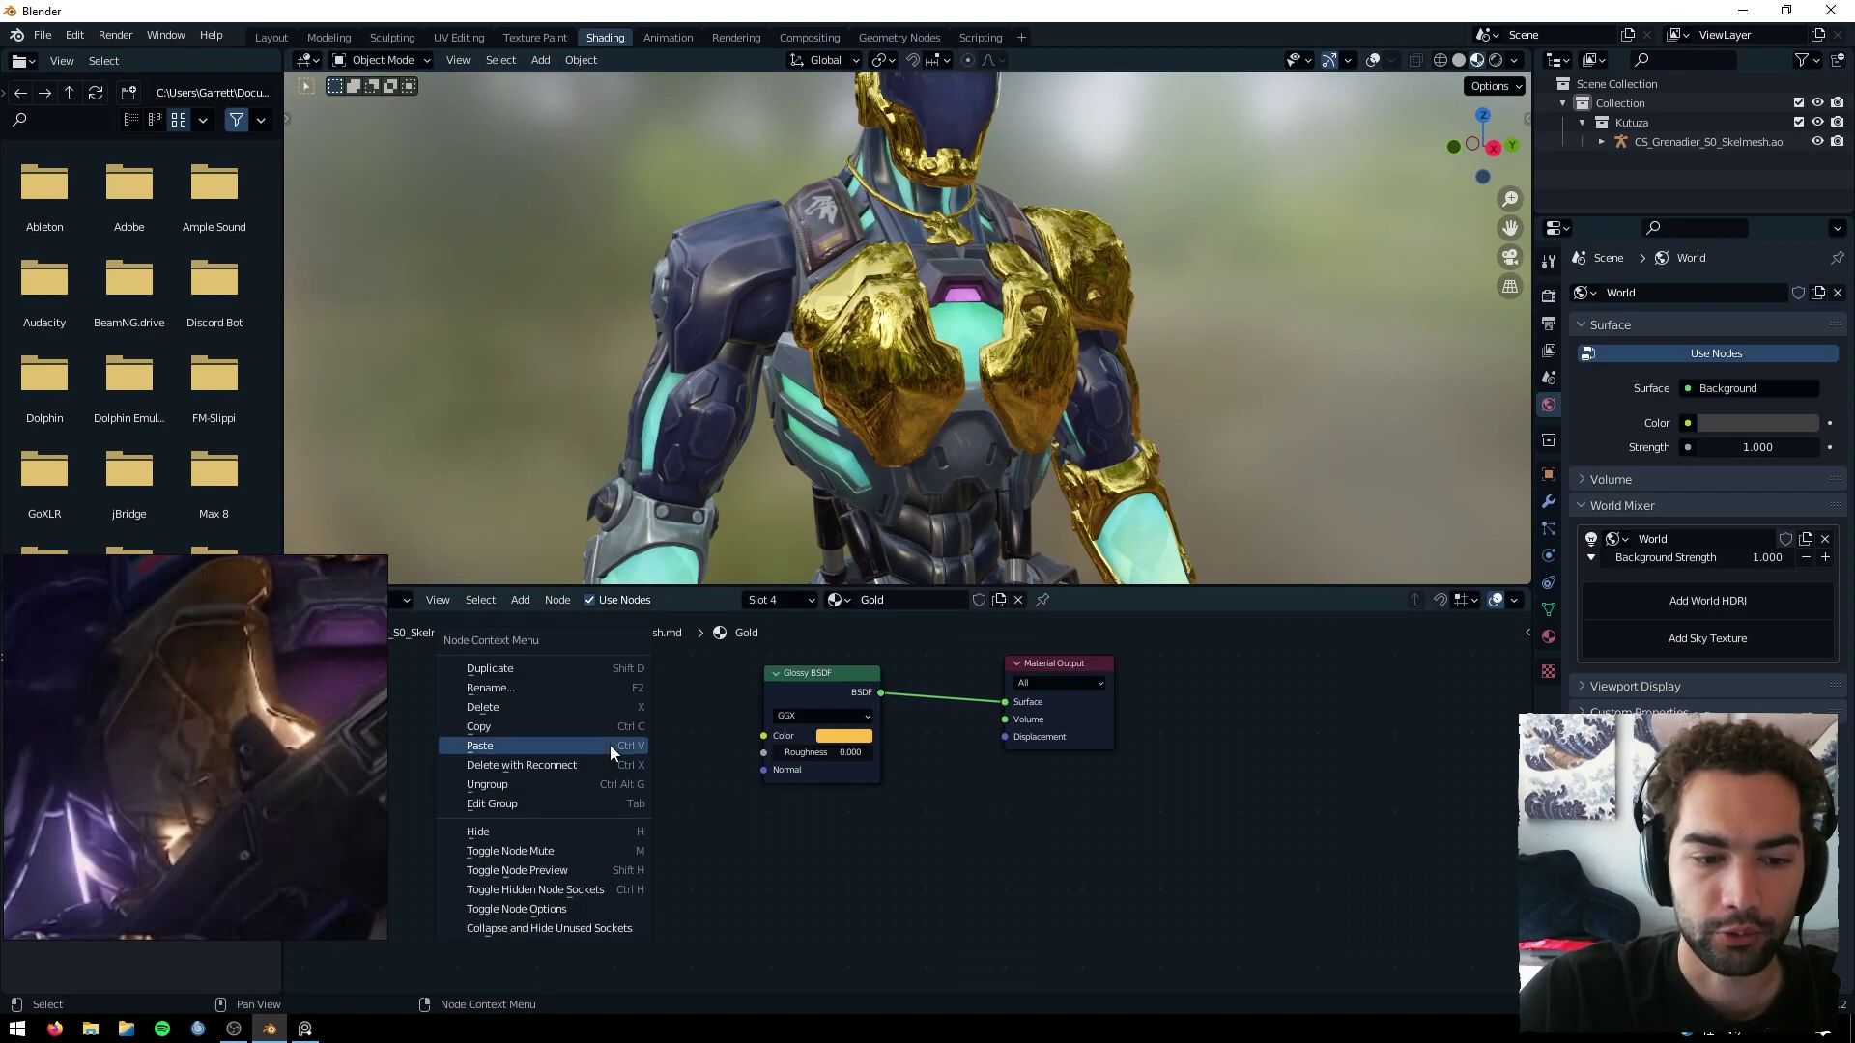
{"action": "key", "text": "shift+a"}
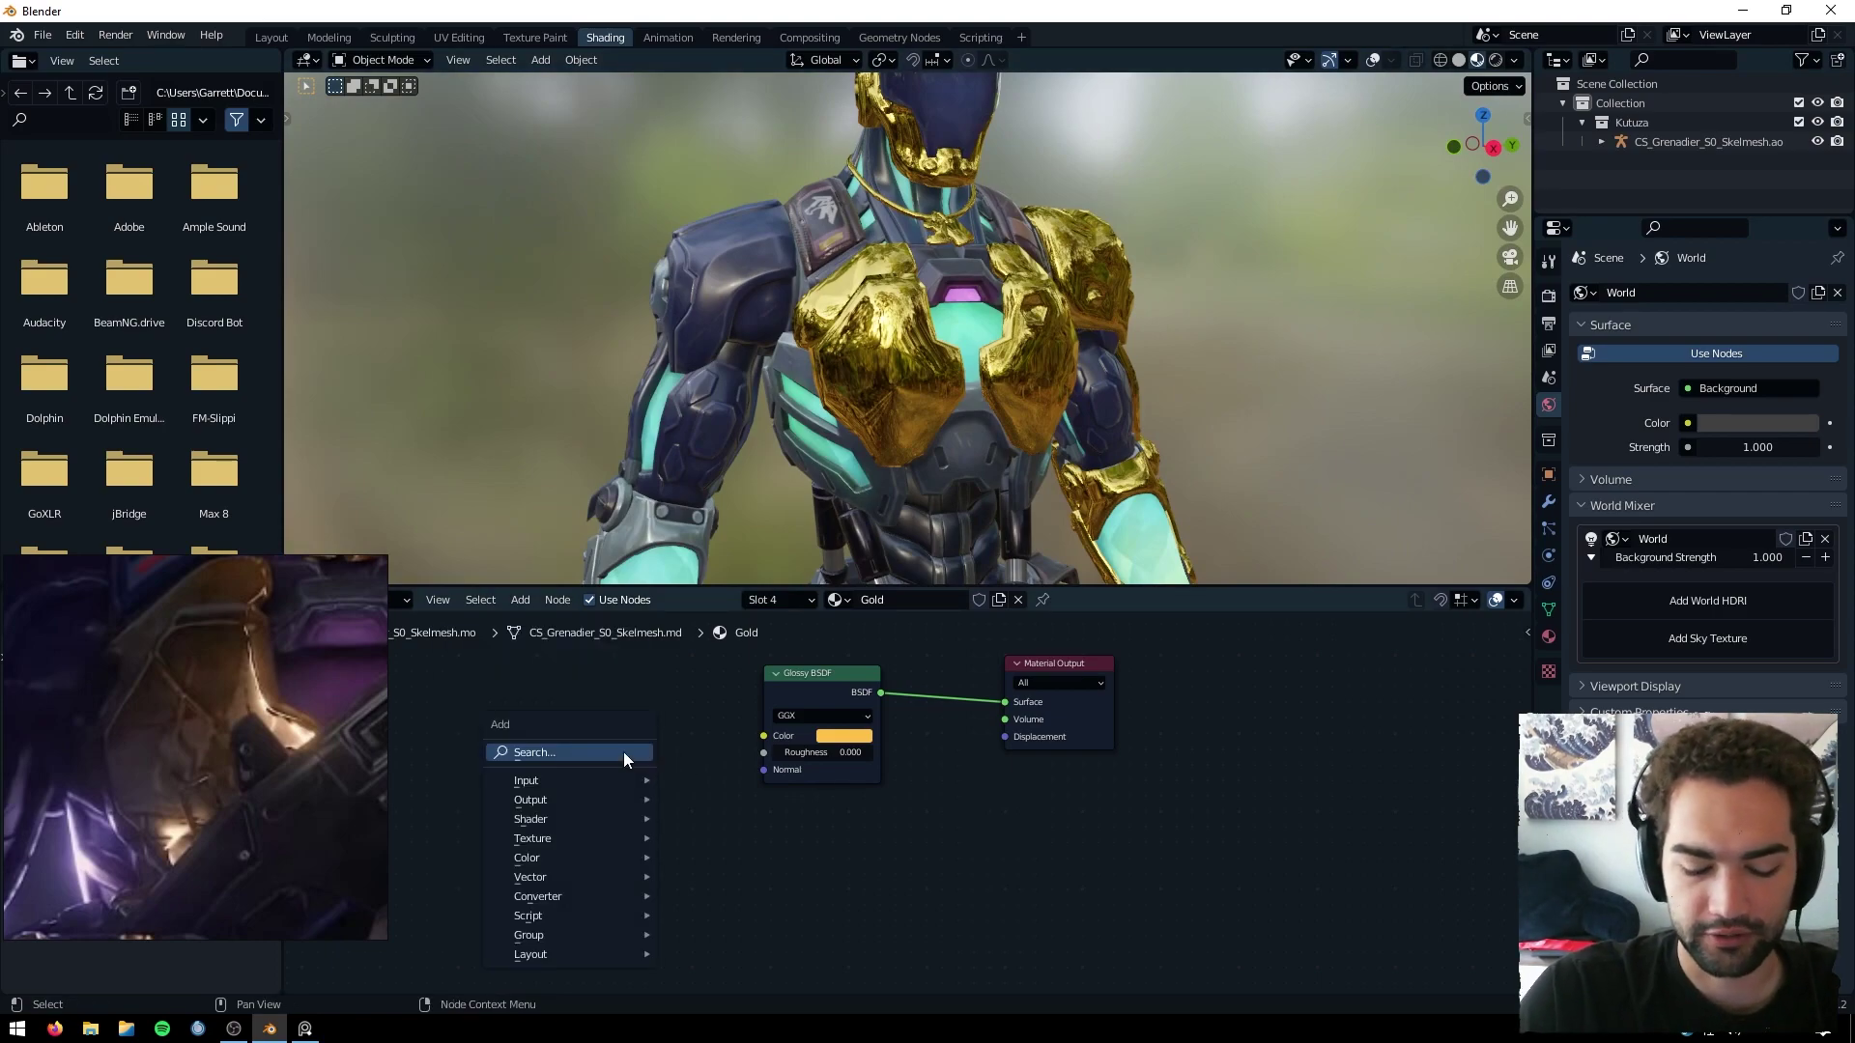
{"action": "left_click", "coordinate": [623, 751]}
{"action": "type", "text": "nor"}
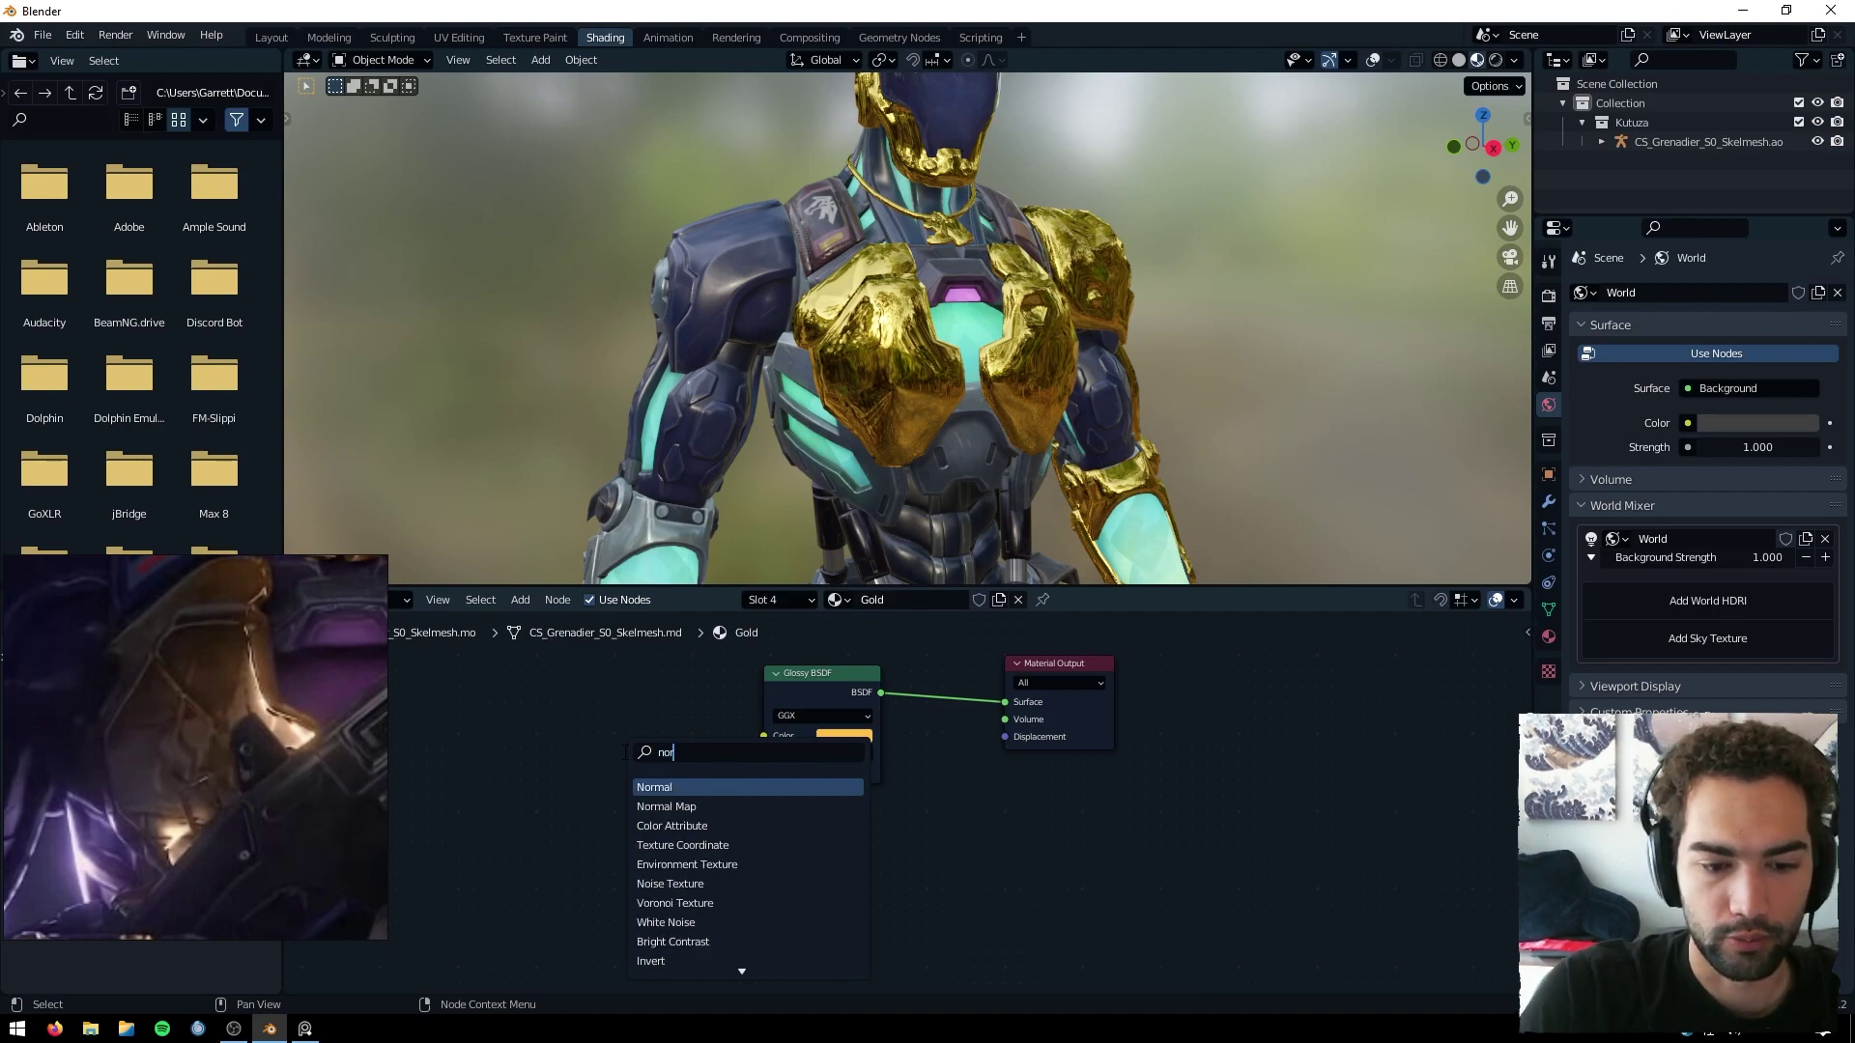
{"action": "left_click", "coordinate": [666, 806]}
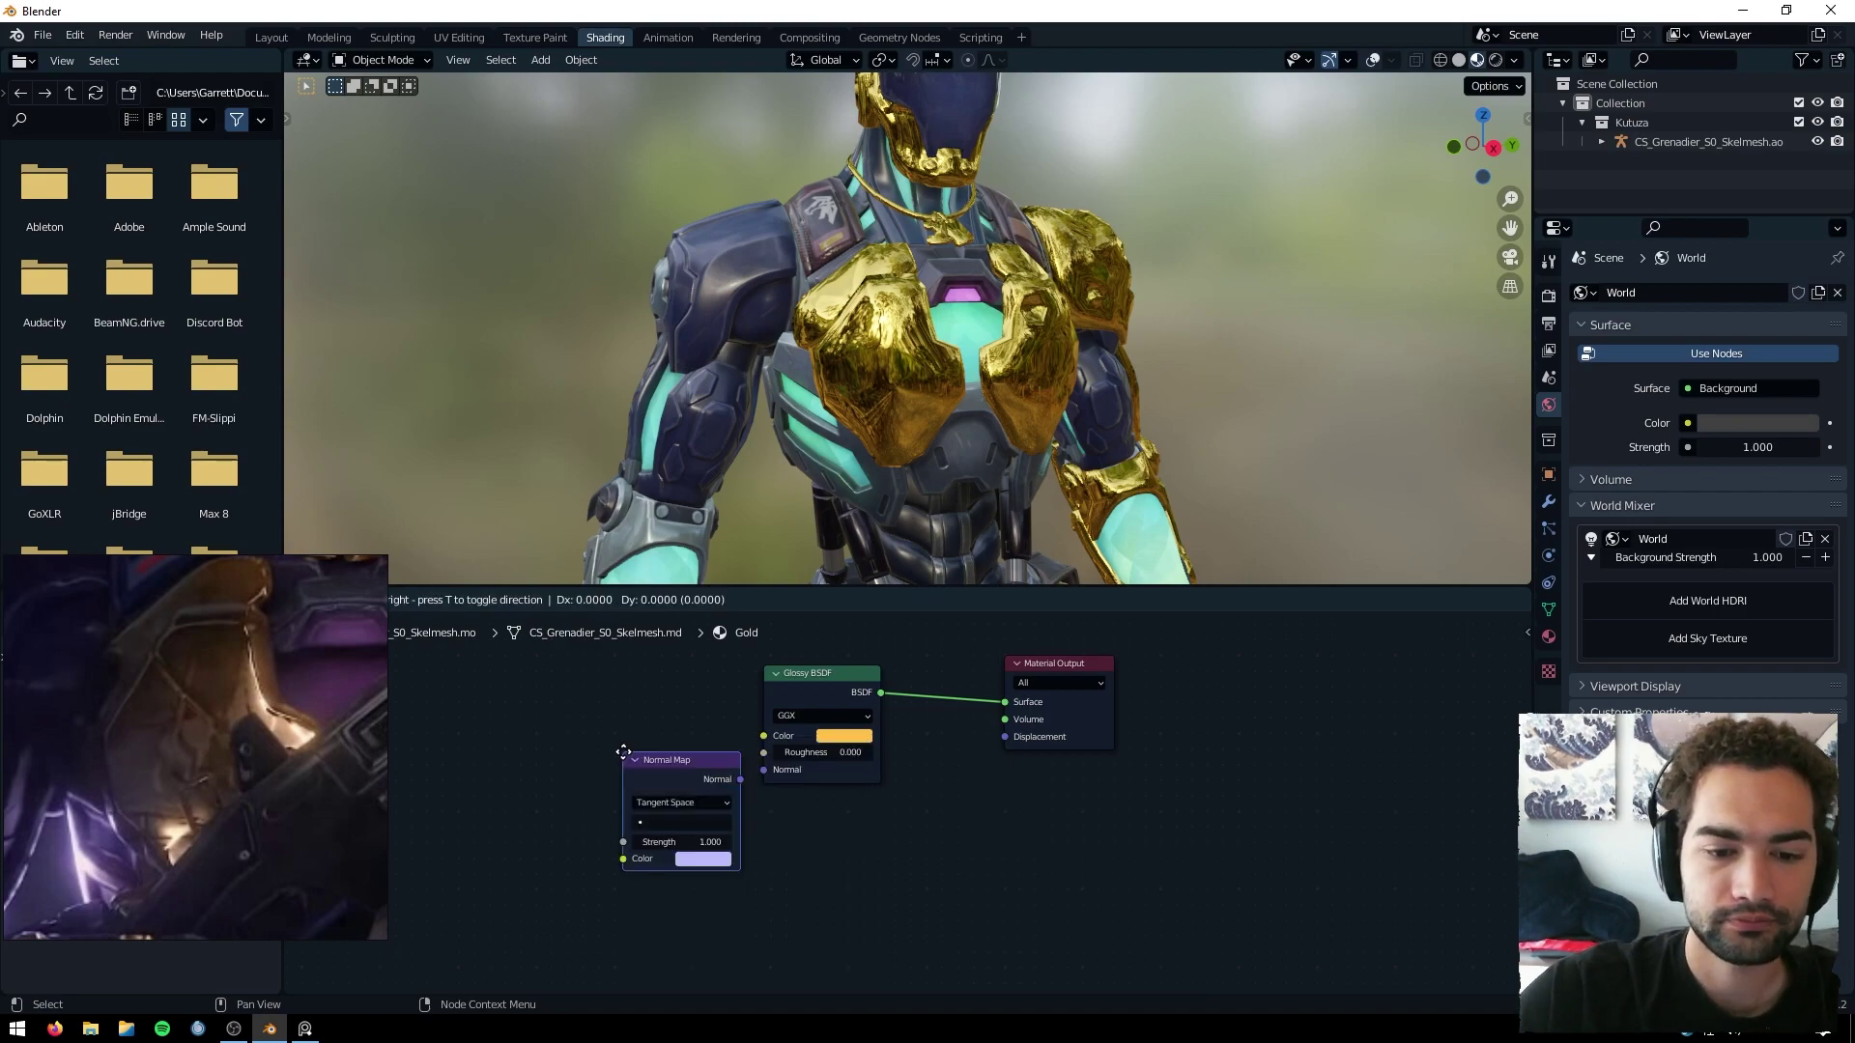
{"action": "left_click", "coordinate": [656, 732]}
{"action": "left_click_drag", "start_coordinate": [686, 735], "coordinate": [764, 770]}
Display the TP_Grenadier_S0_MI material on the slot and copy its TP_Grenadier_S0_NM.png texture node.
{"action": "left_click", "coordinate": [836, 600]}
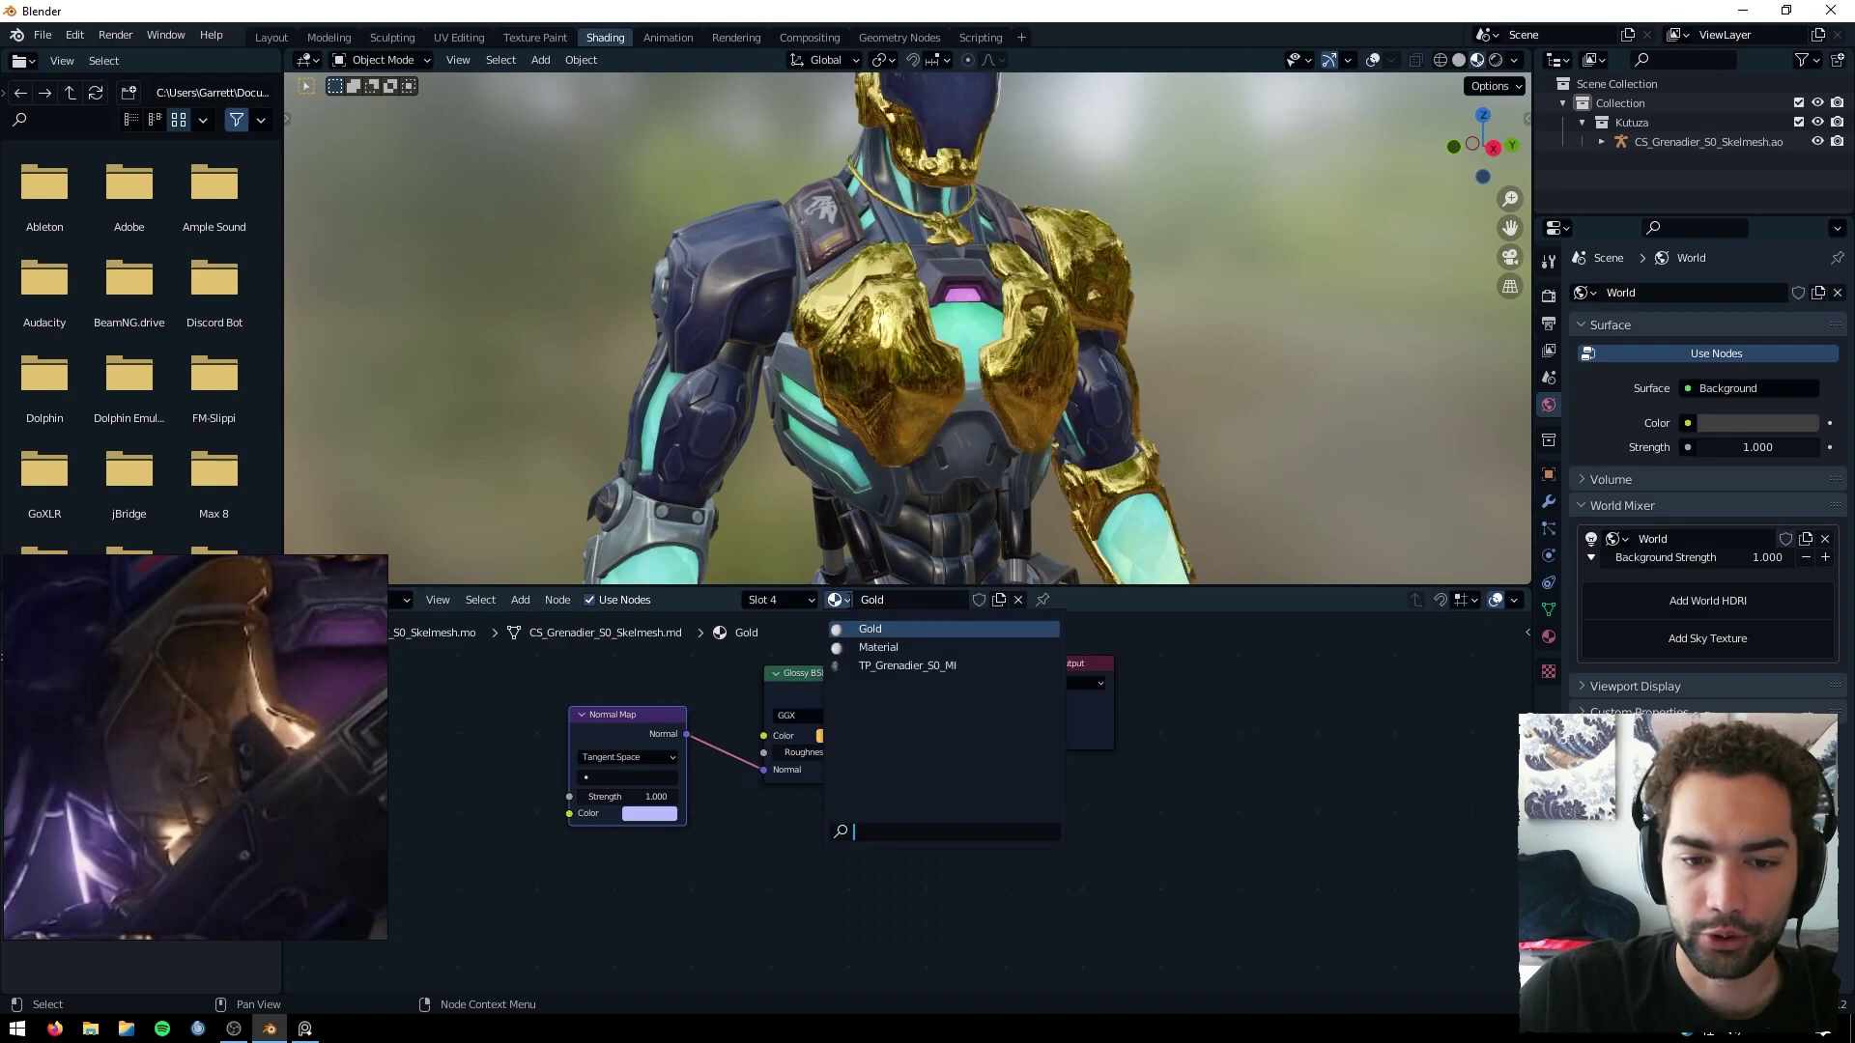
{"action": "left_click", "coordinate": [963, 667]}
{"action": "left_click", "coordinate": [638, 712]}
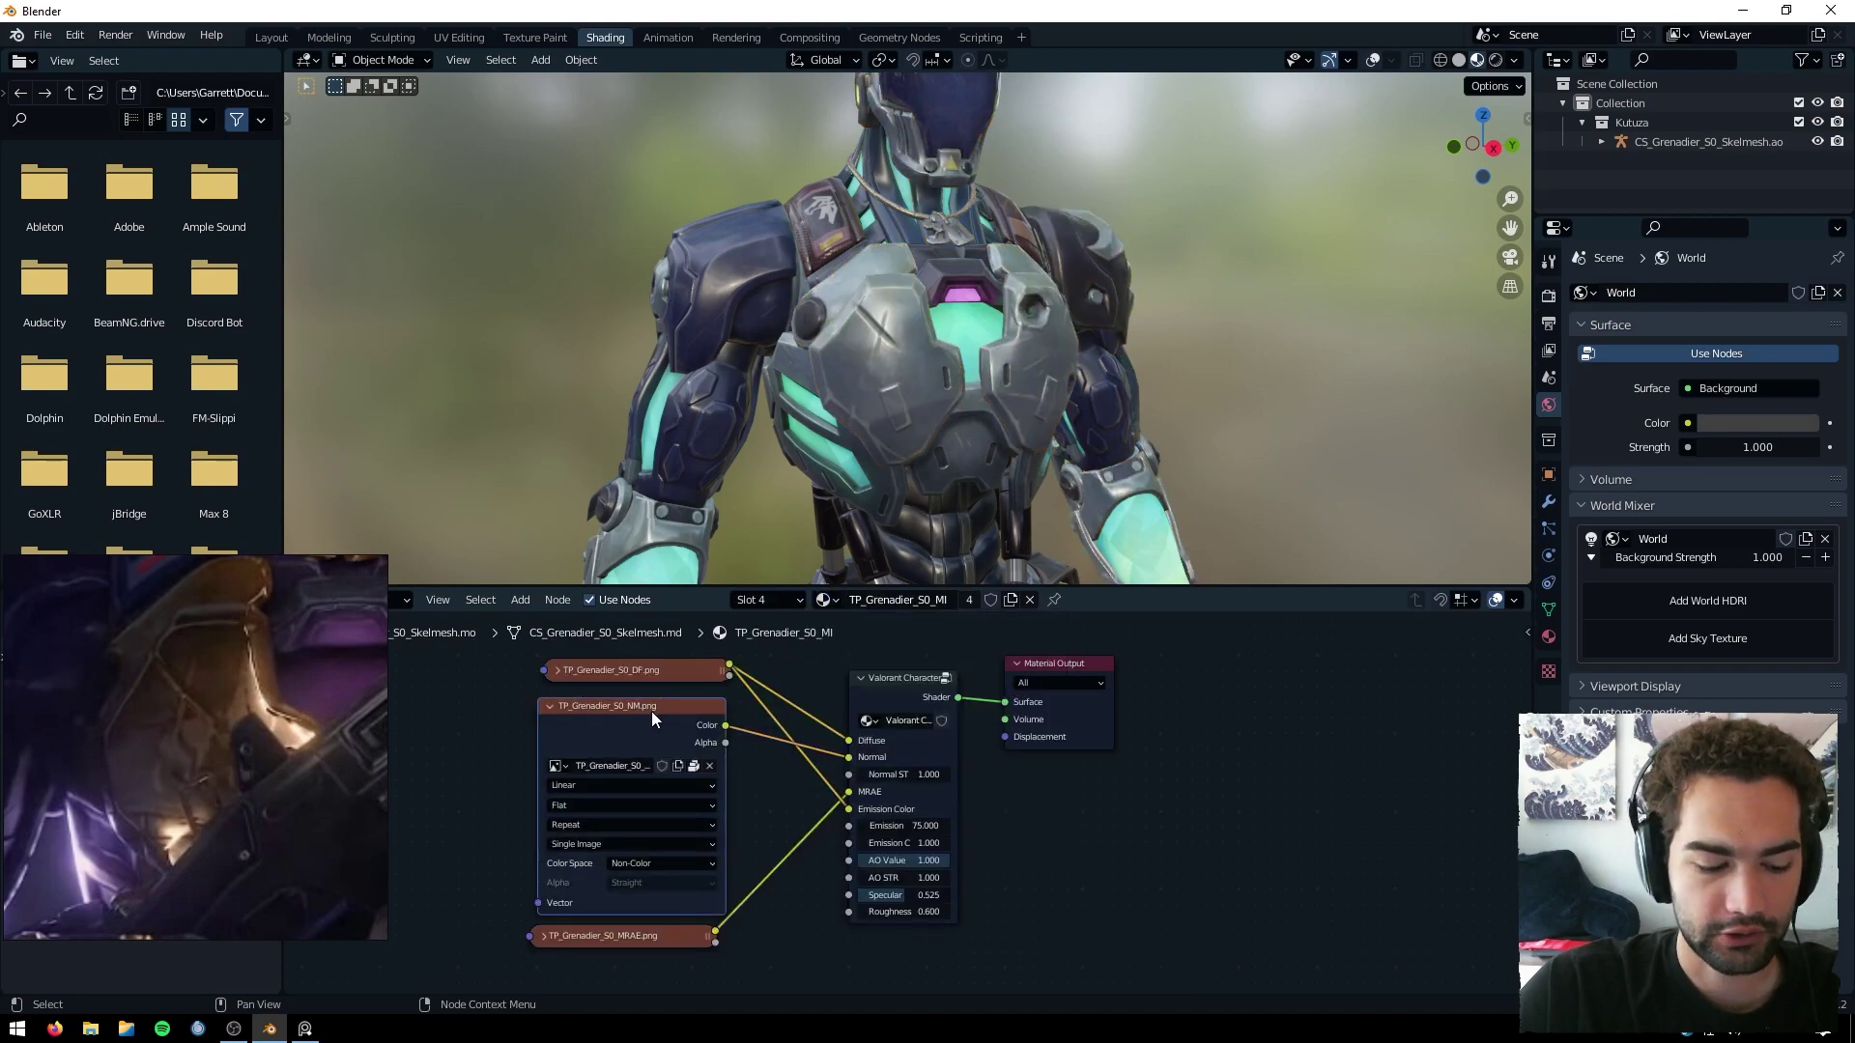
{"action": "right_click", "coordinate": [653, 708]}
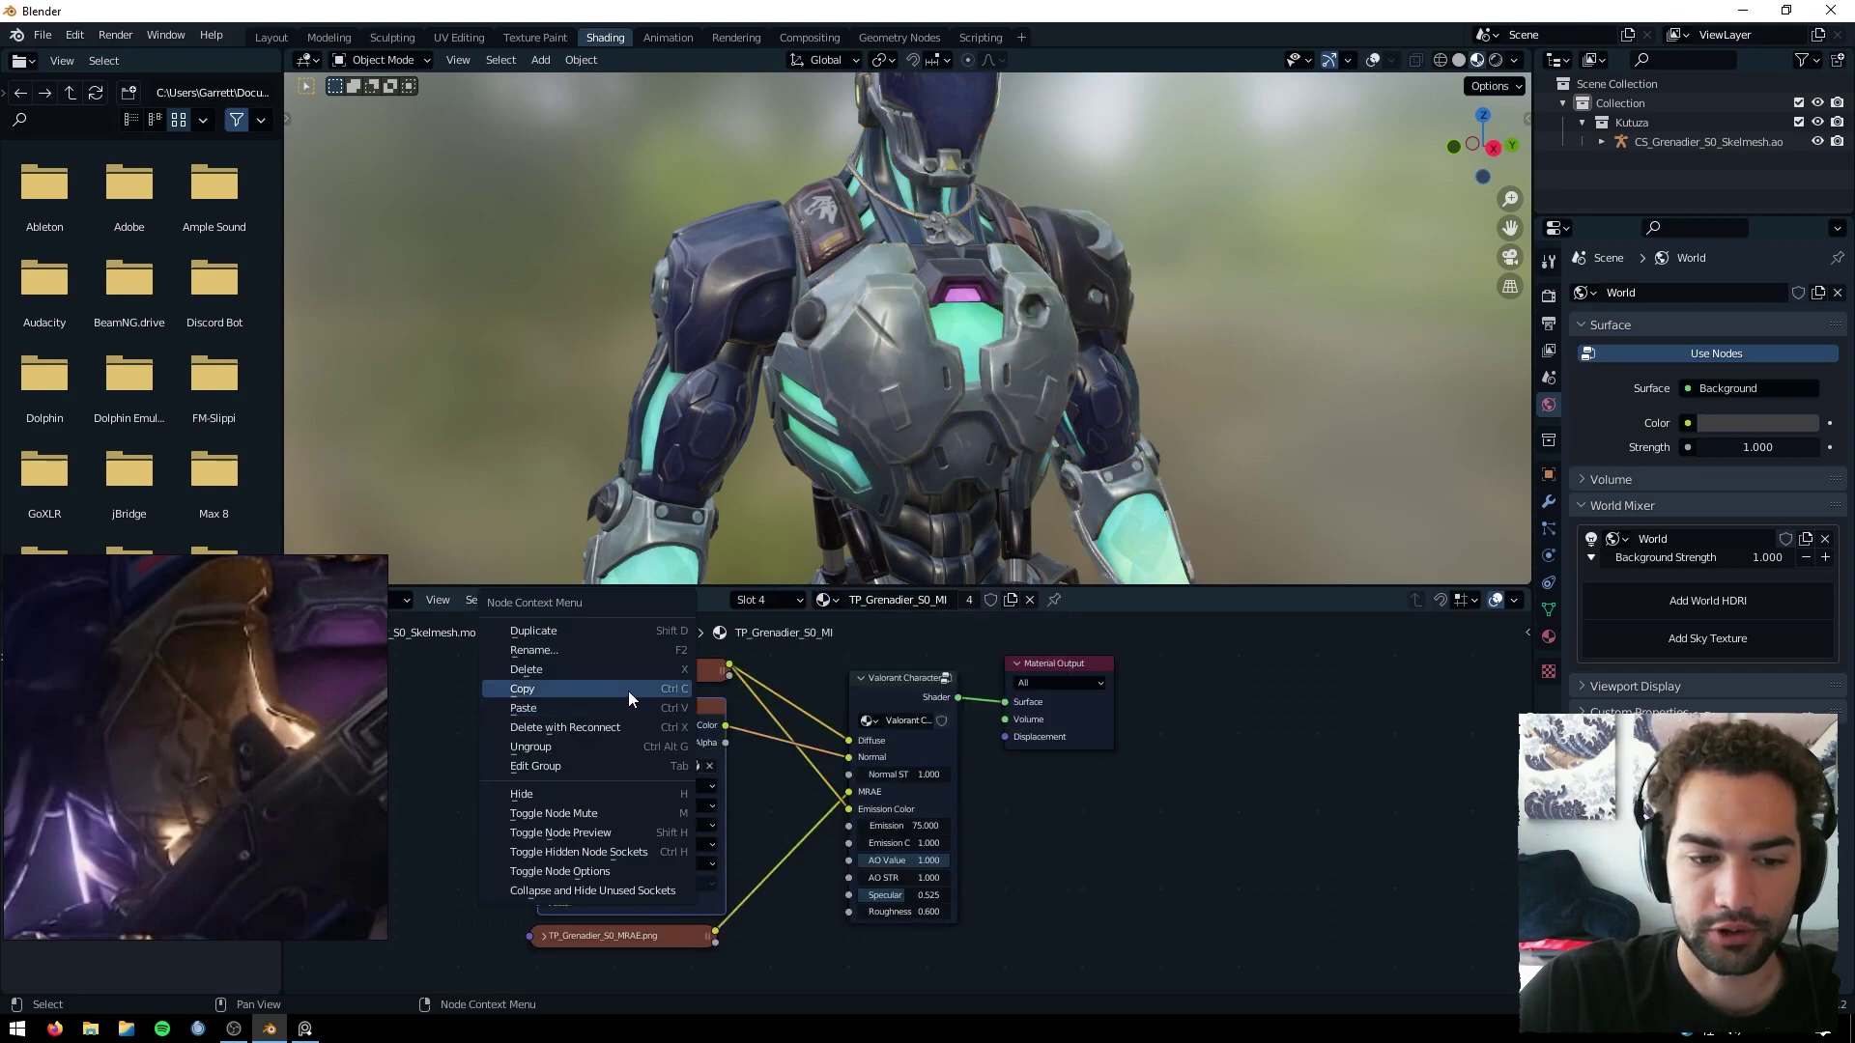
{"action": "left_click", "coordinate": [630, 689]}
Reassign the Gold material, paste the TP_Grenadier_S0_NM.png node there and connect its Color to the Normal Map's Color.
{"action": "left_click", "coordinate": [836, 600]}
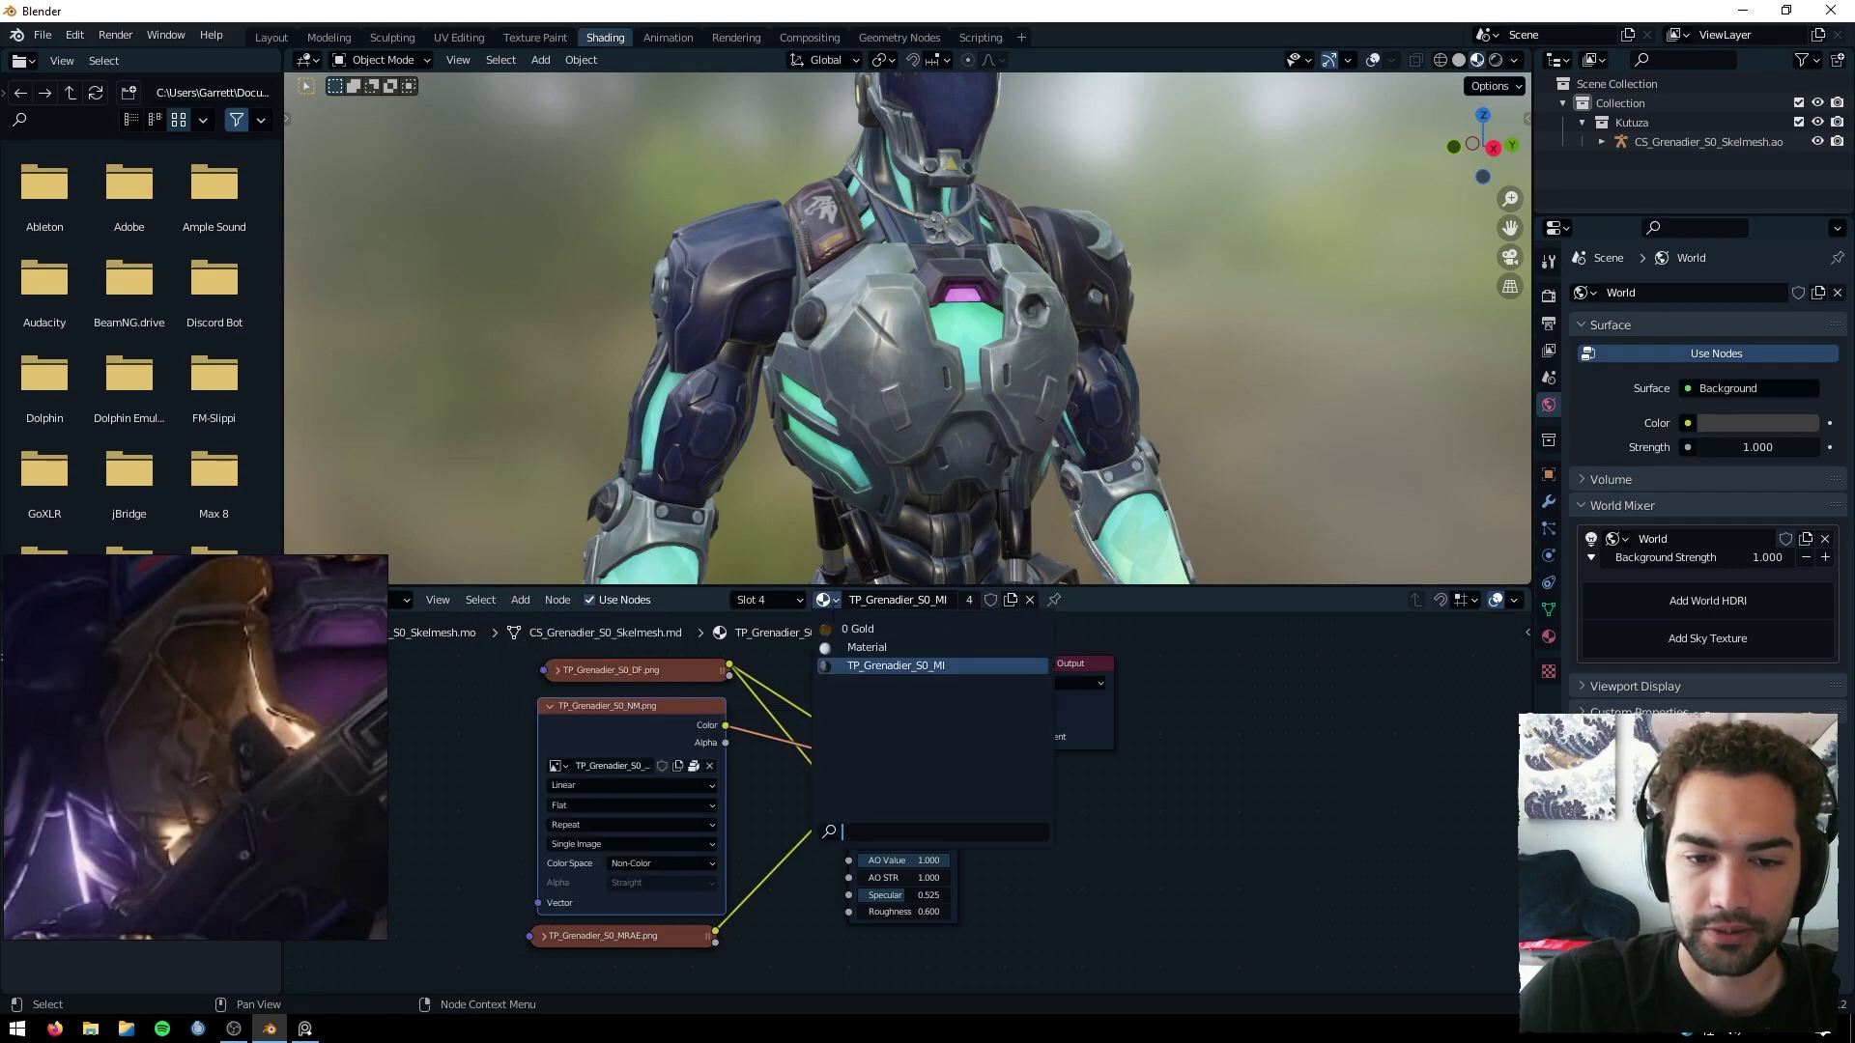
{"action": "left_click", "coordinate": [842, 630]}
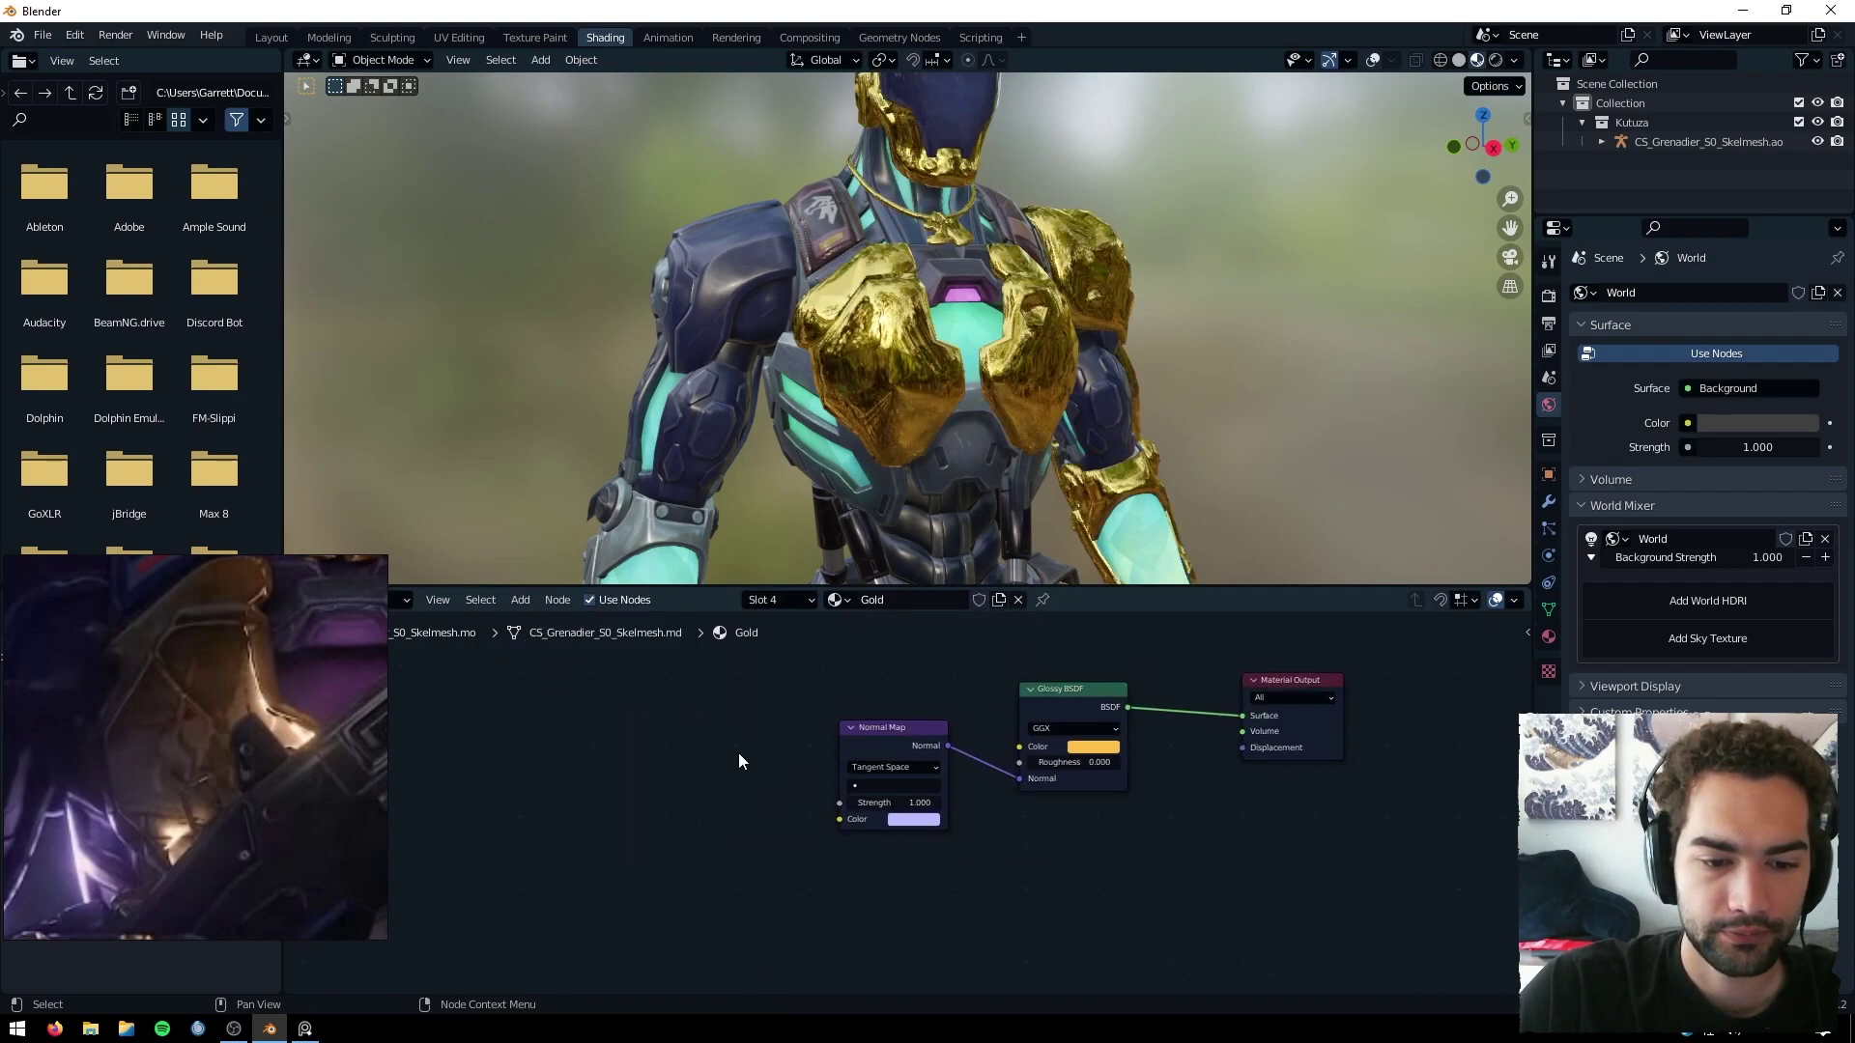
{"action": "right_click", "coordinate": [681, 761]}
{"action": "key", "text": "Escape"}
{"action": "left_click_drag", "start_coordinate": [894, 726], "coordinate": [840, 819]}
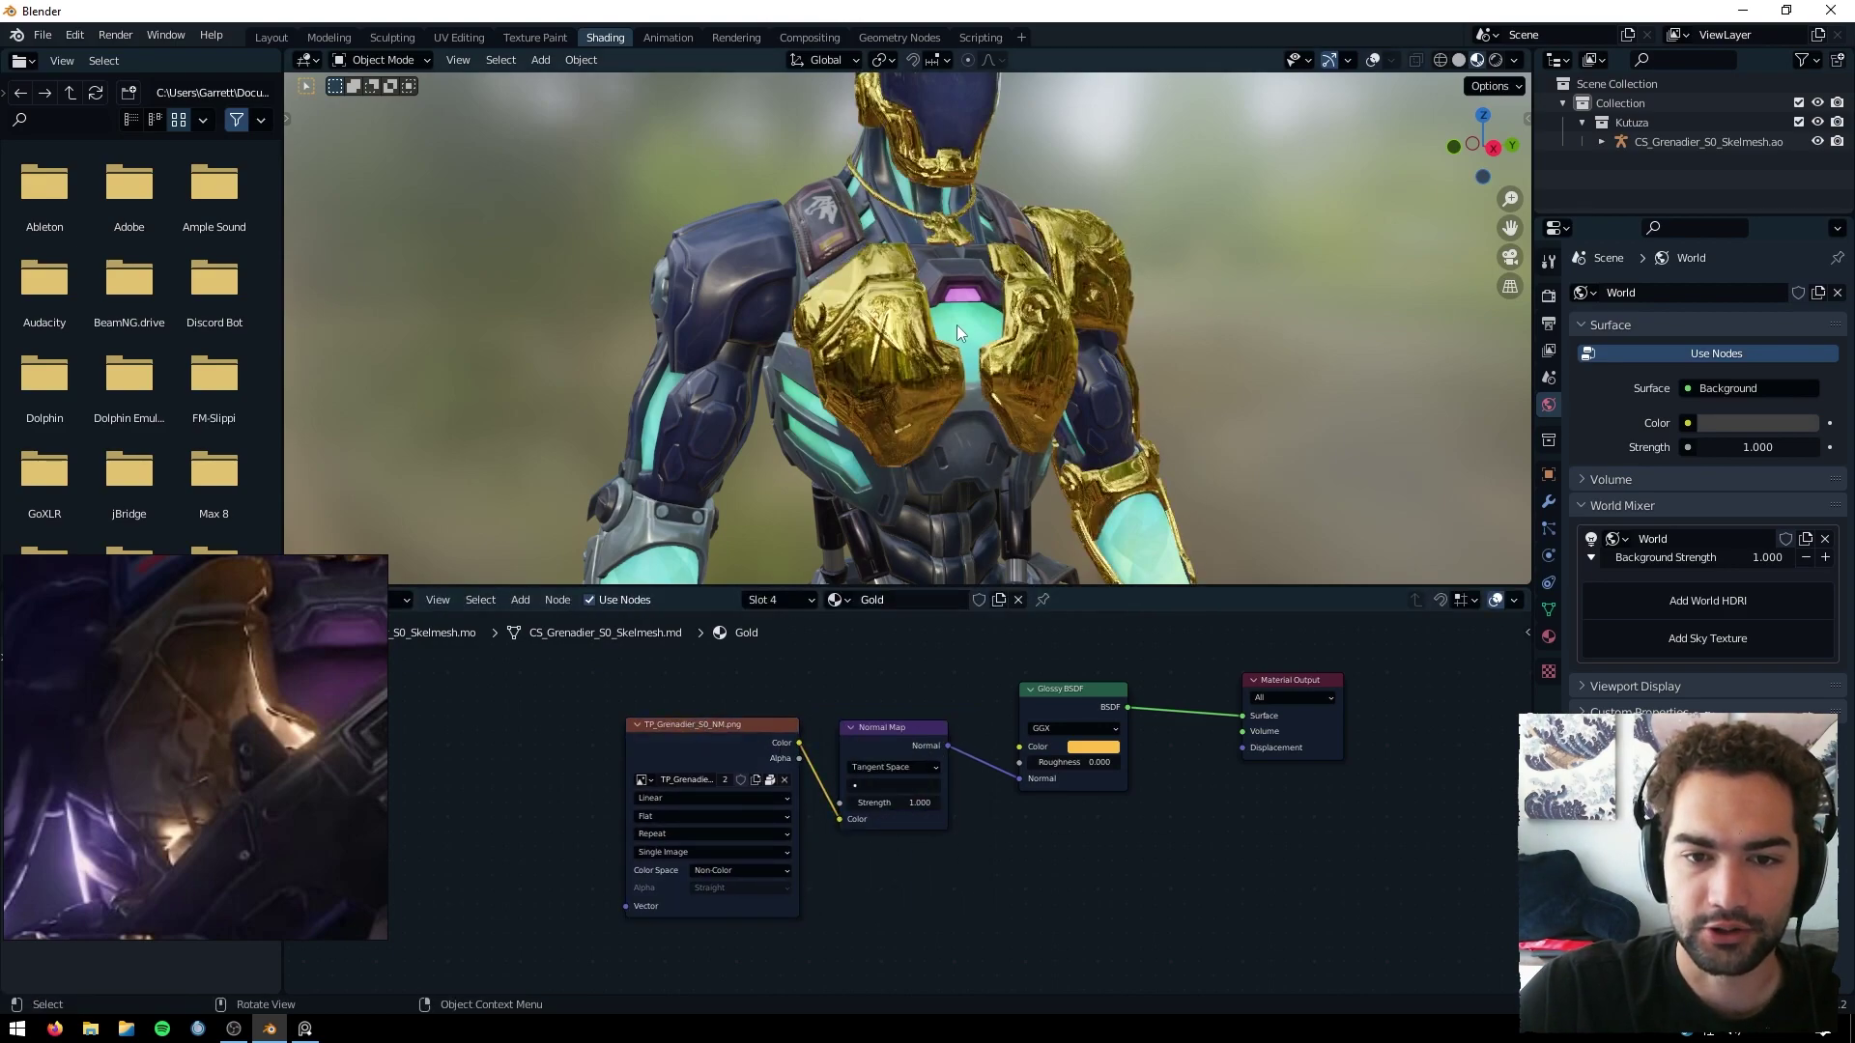
Inspect the gold chest, chin and necklace with the normal texture disconnected from the Normal Map node and reconnected.
{"action": "scroll", "coordinate": [877, 332], "scroll_direction": "up", "scroll_amount": 4}
{"action": "middle_click_drag", "start_coordinate": [952, 351], "coordinate": [901, 345]}
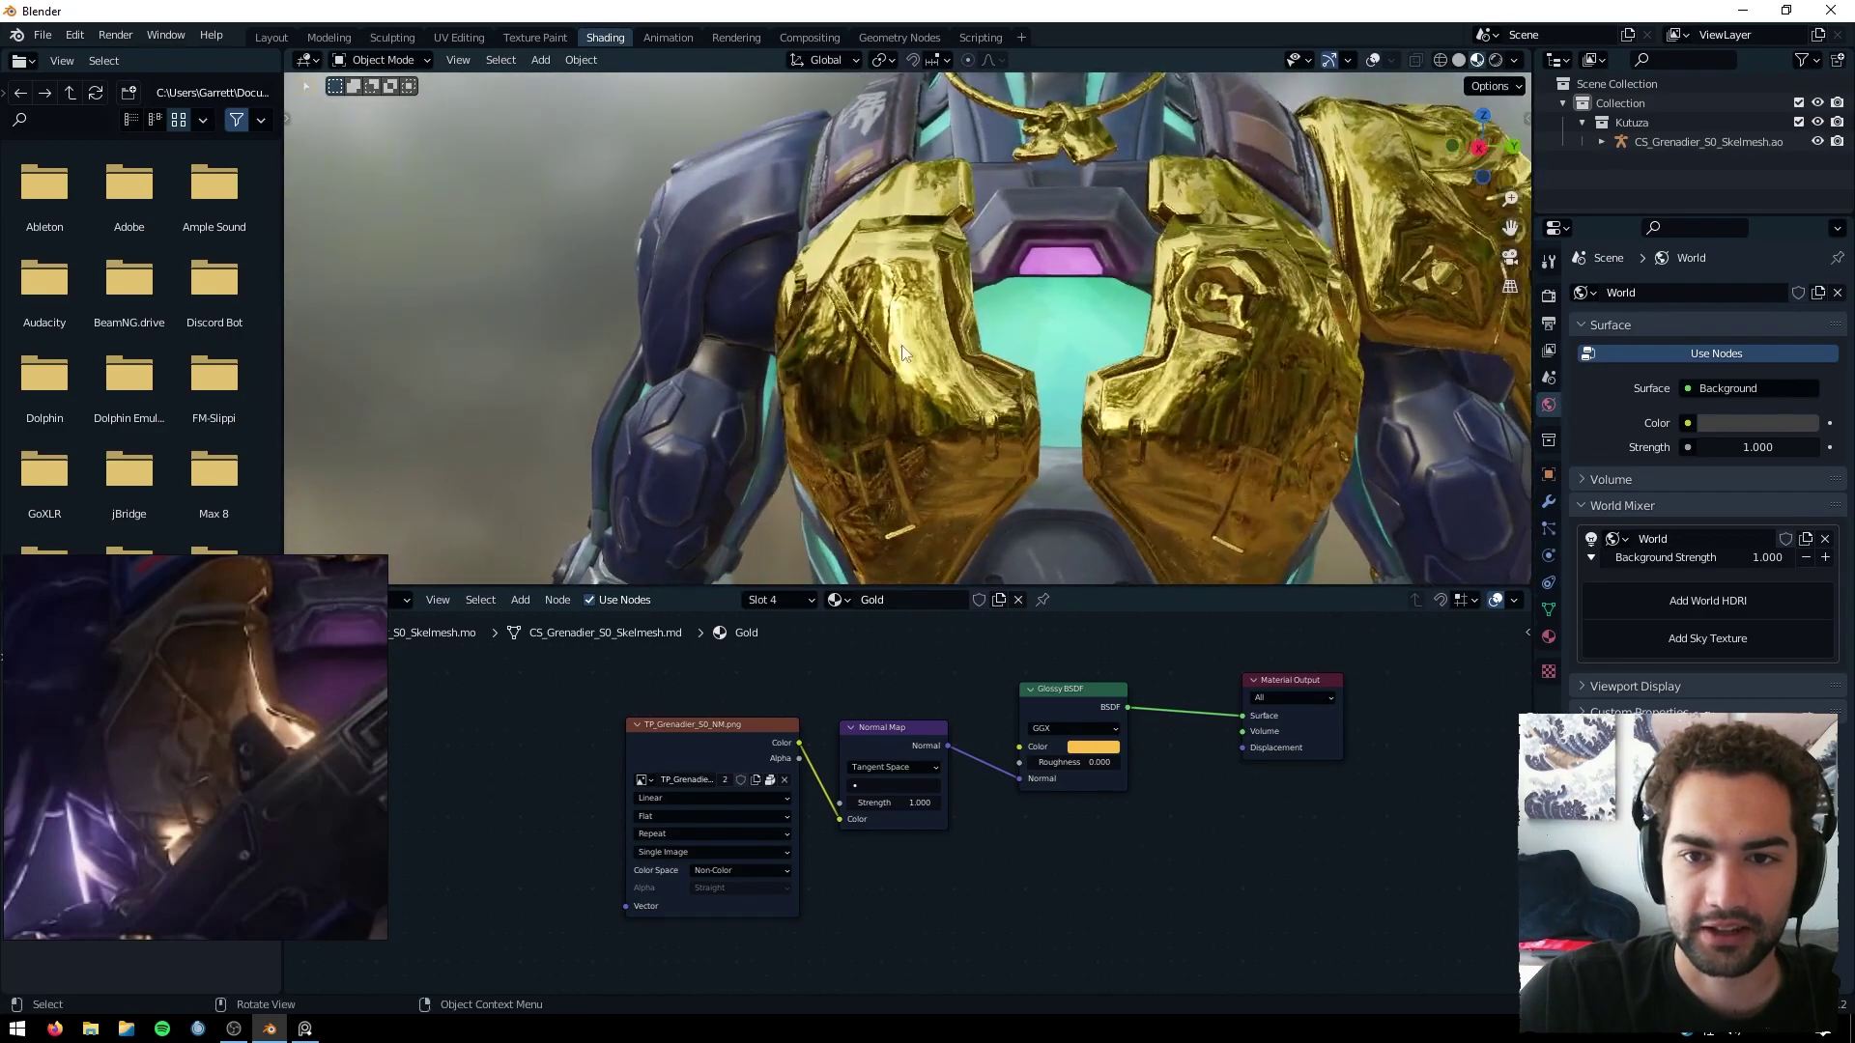
{"action": "left_click_drag", "start_coordinate": [1510, 228], "coordinate": [1403, 516]}
{"action": "scroll", "coordinate": [1058, 254], "scroll_direction": "up", "scroll_amount": 2}
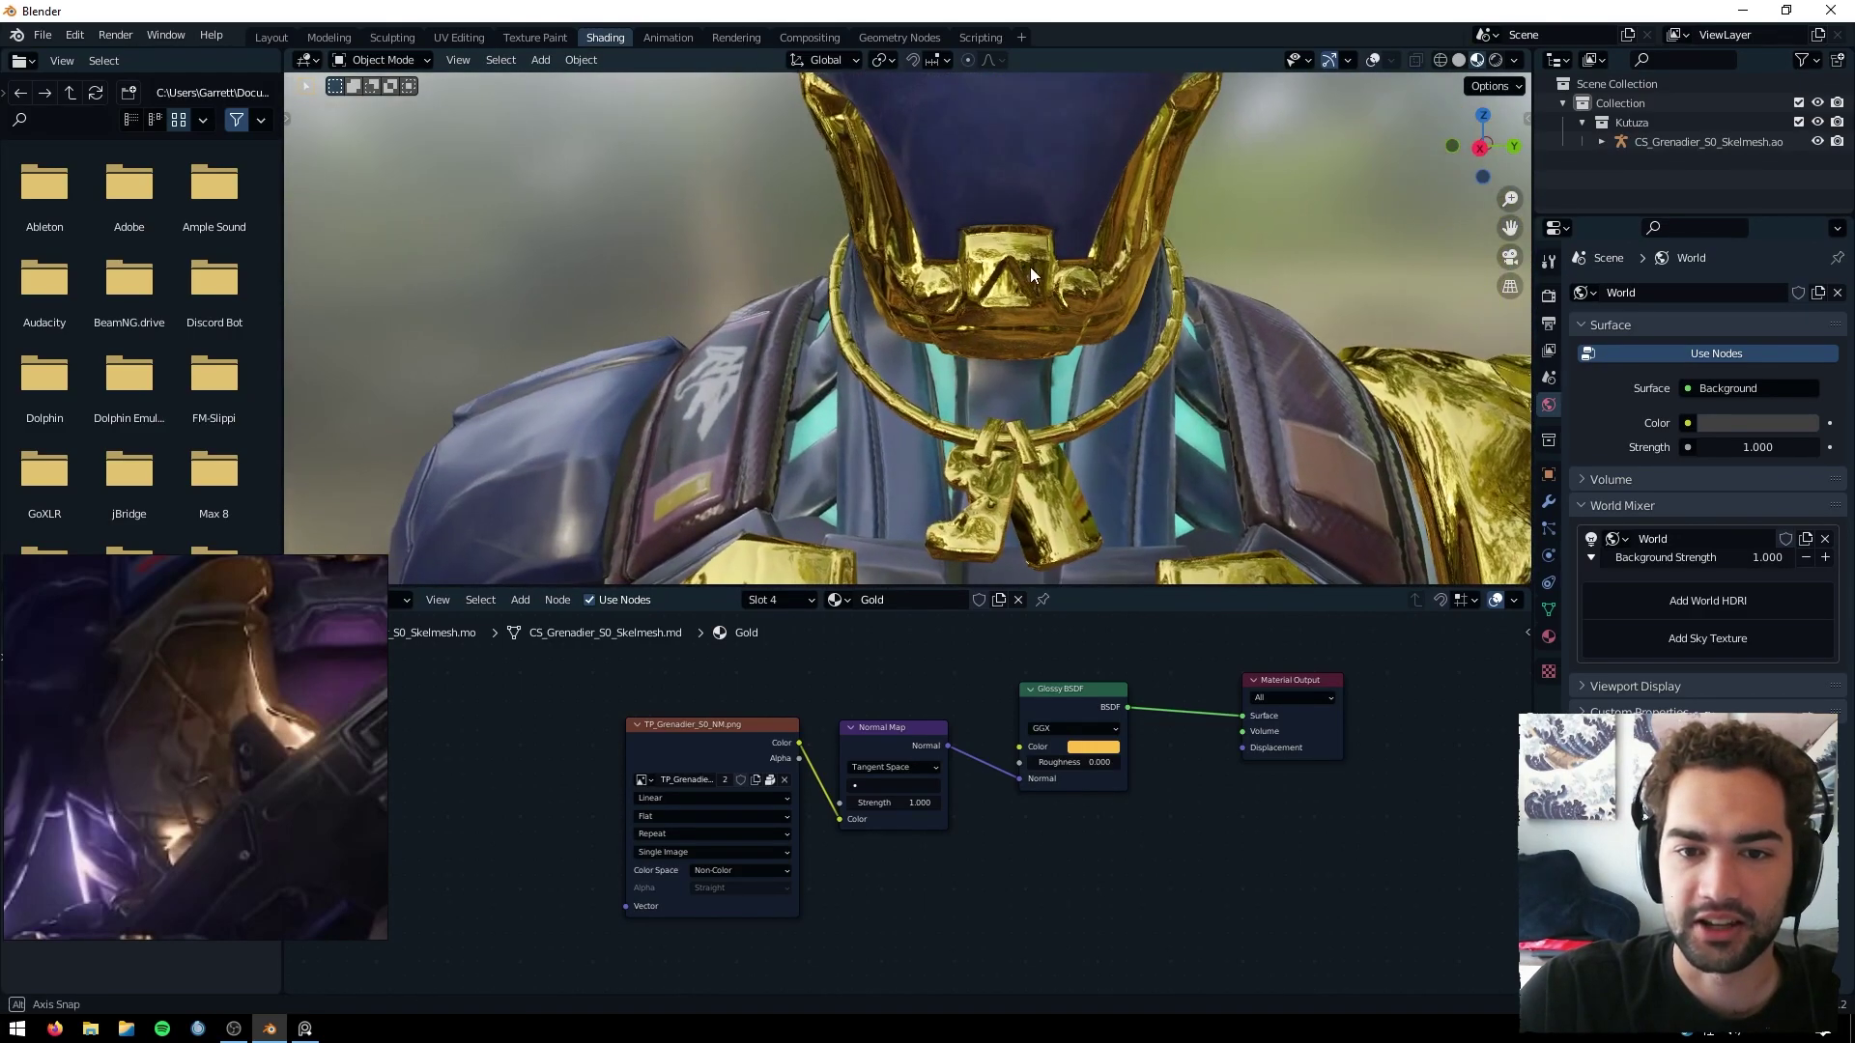
{"action": "left_click_drag", "start_coordinate": [838, 819], "coordinate": [796, 744]}
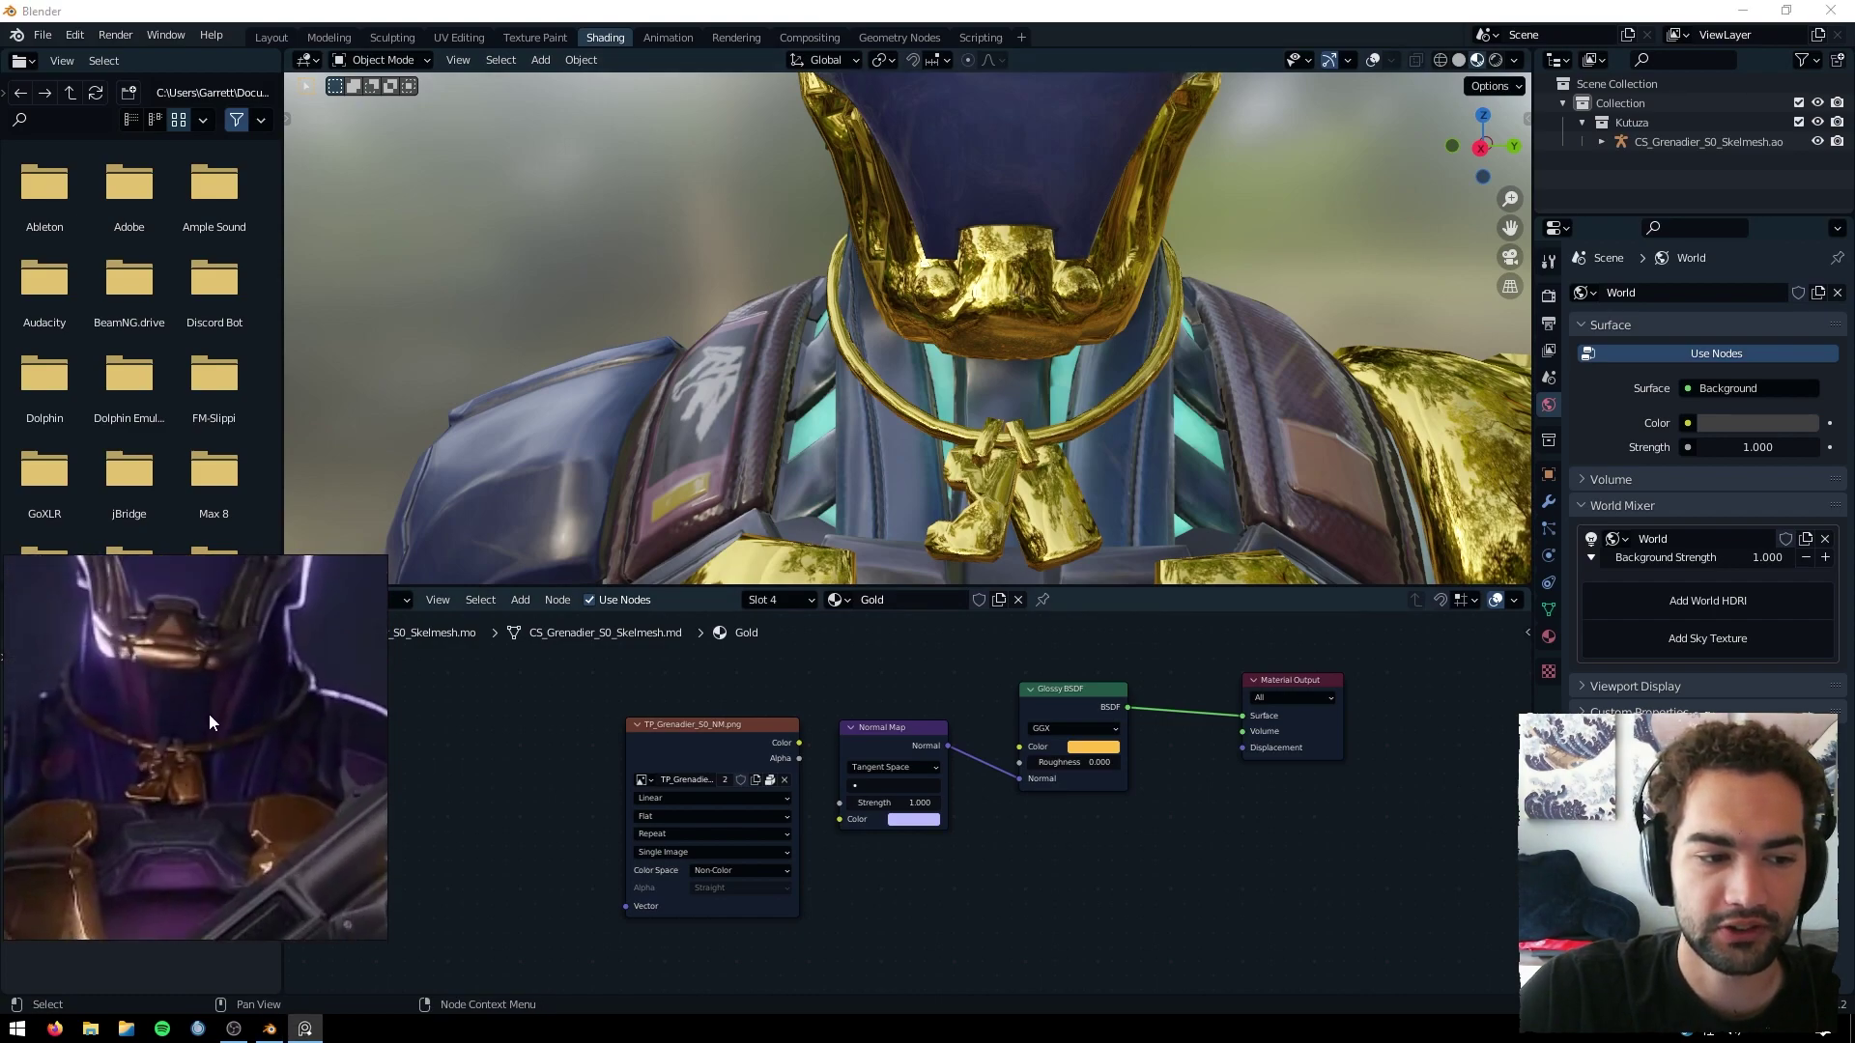
{"action": "left_click_drag", "start_coordinate": [799, 743], "coordinate": [803, 757]}
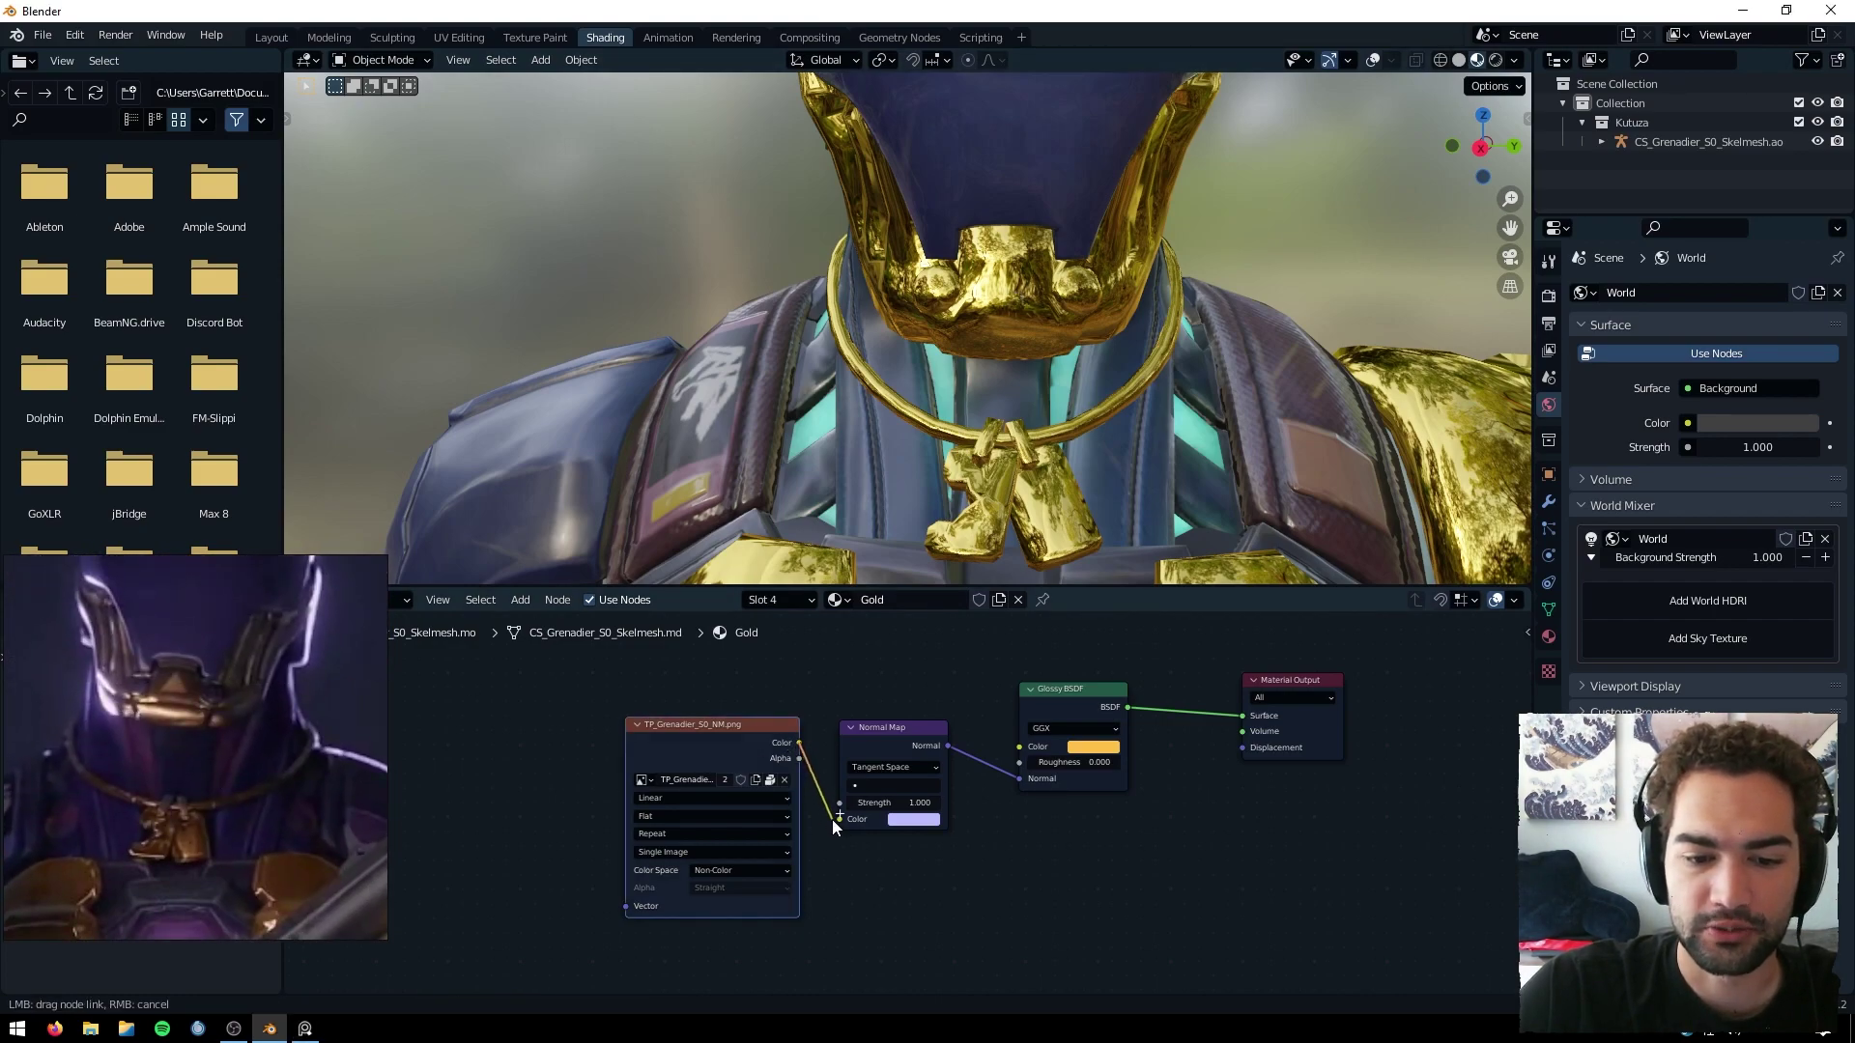
{"action": "left_click_drag", "start_coordinate": [832, 820], "coordinate": [837, 820]}
{"action": "middle_click_drag", "start_coordinate": [991, 228], "coordinate": [994, 230]}
{"action": "scroll", "coordinate": [1223, 190], "scroll_direction": "up", "scroll_amount": 1}
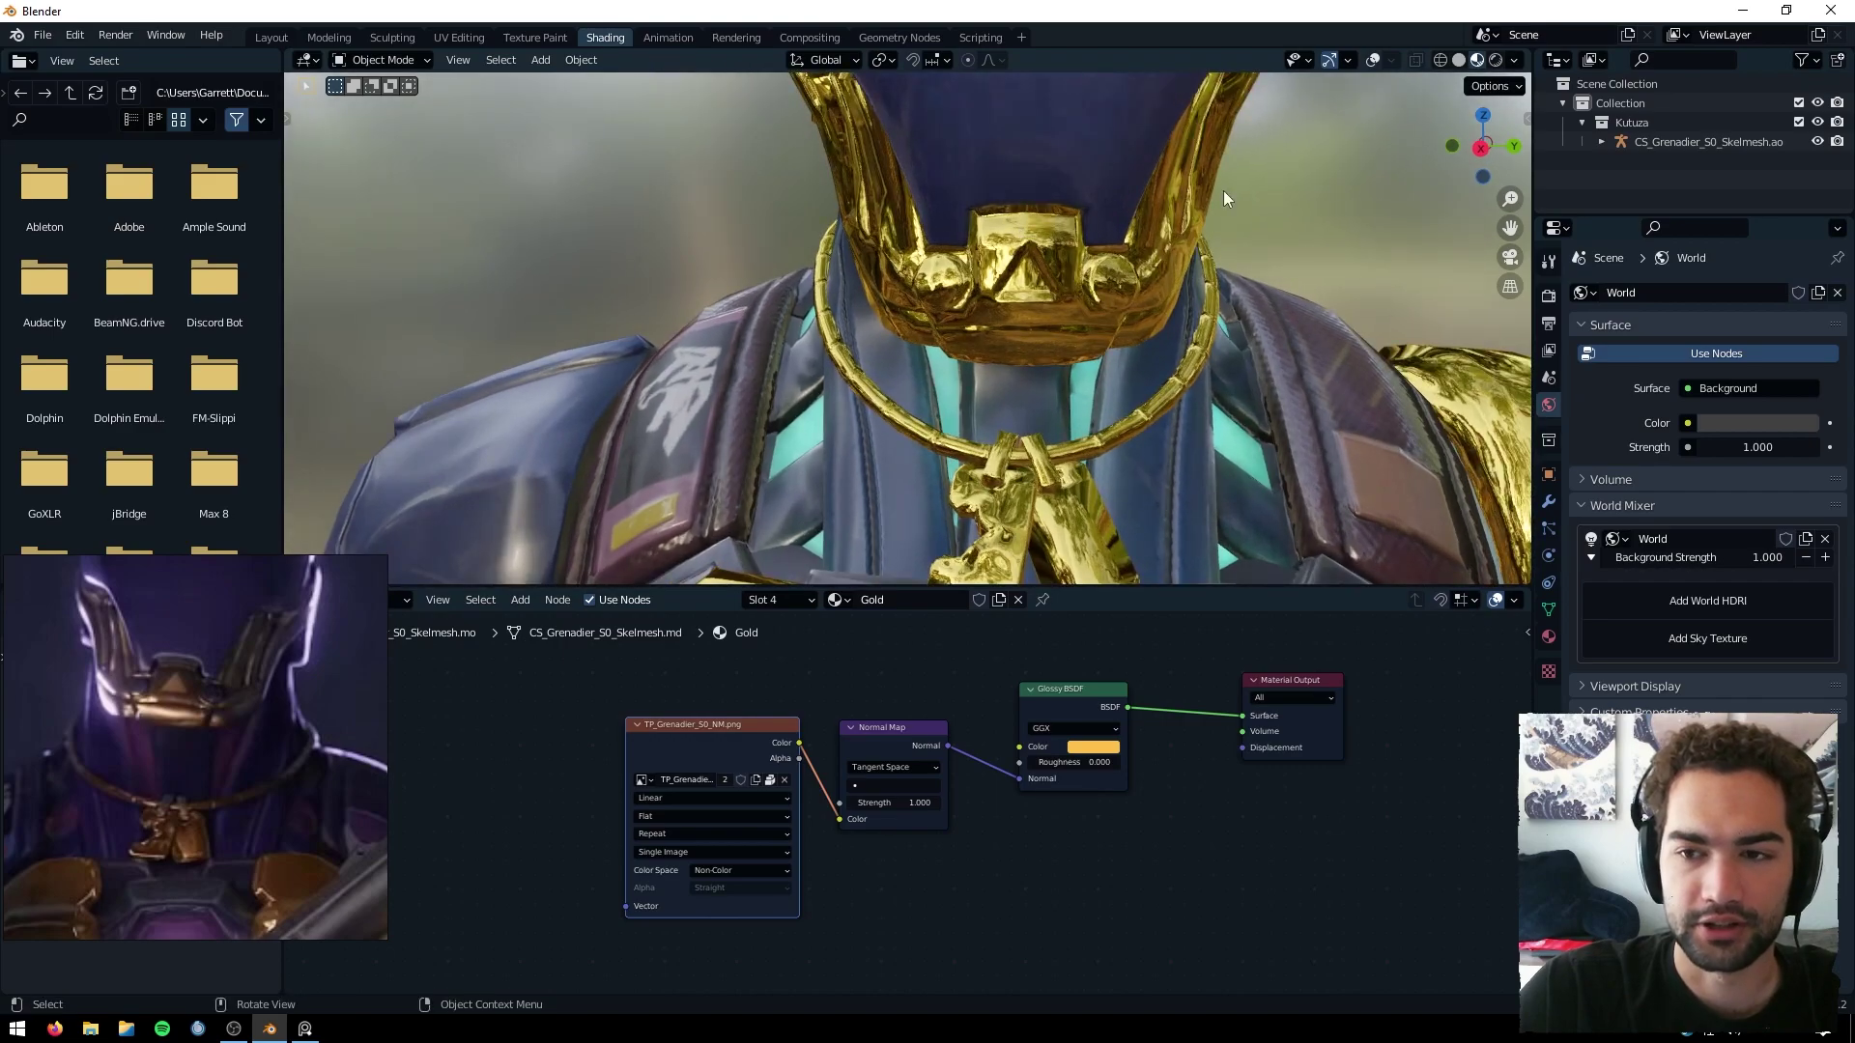
{"action": "left_click_drag", "start_coordinate": [1503, 226], "coordinate": [1392, 218]}
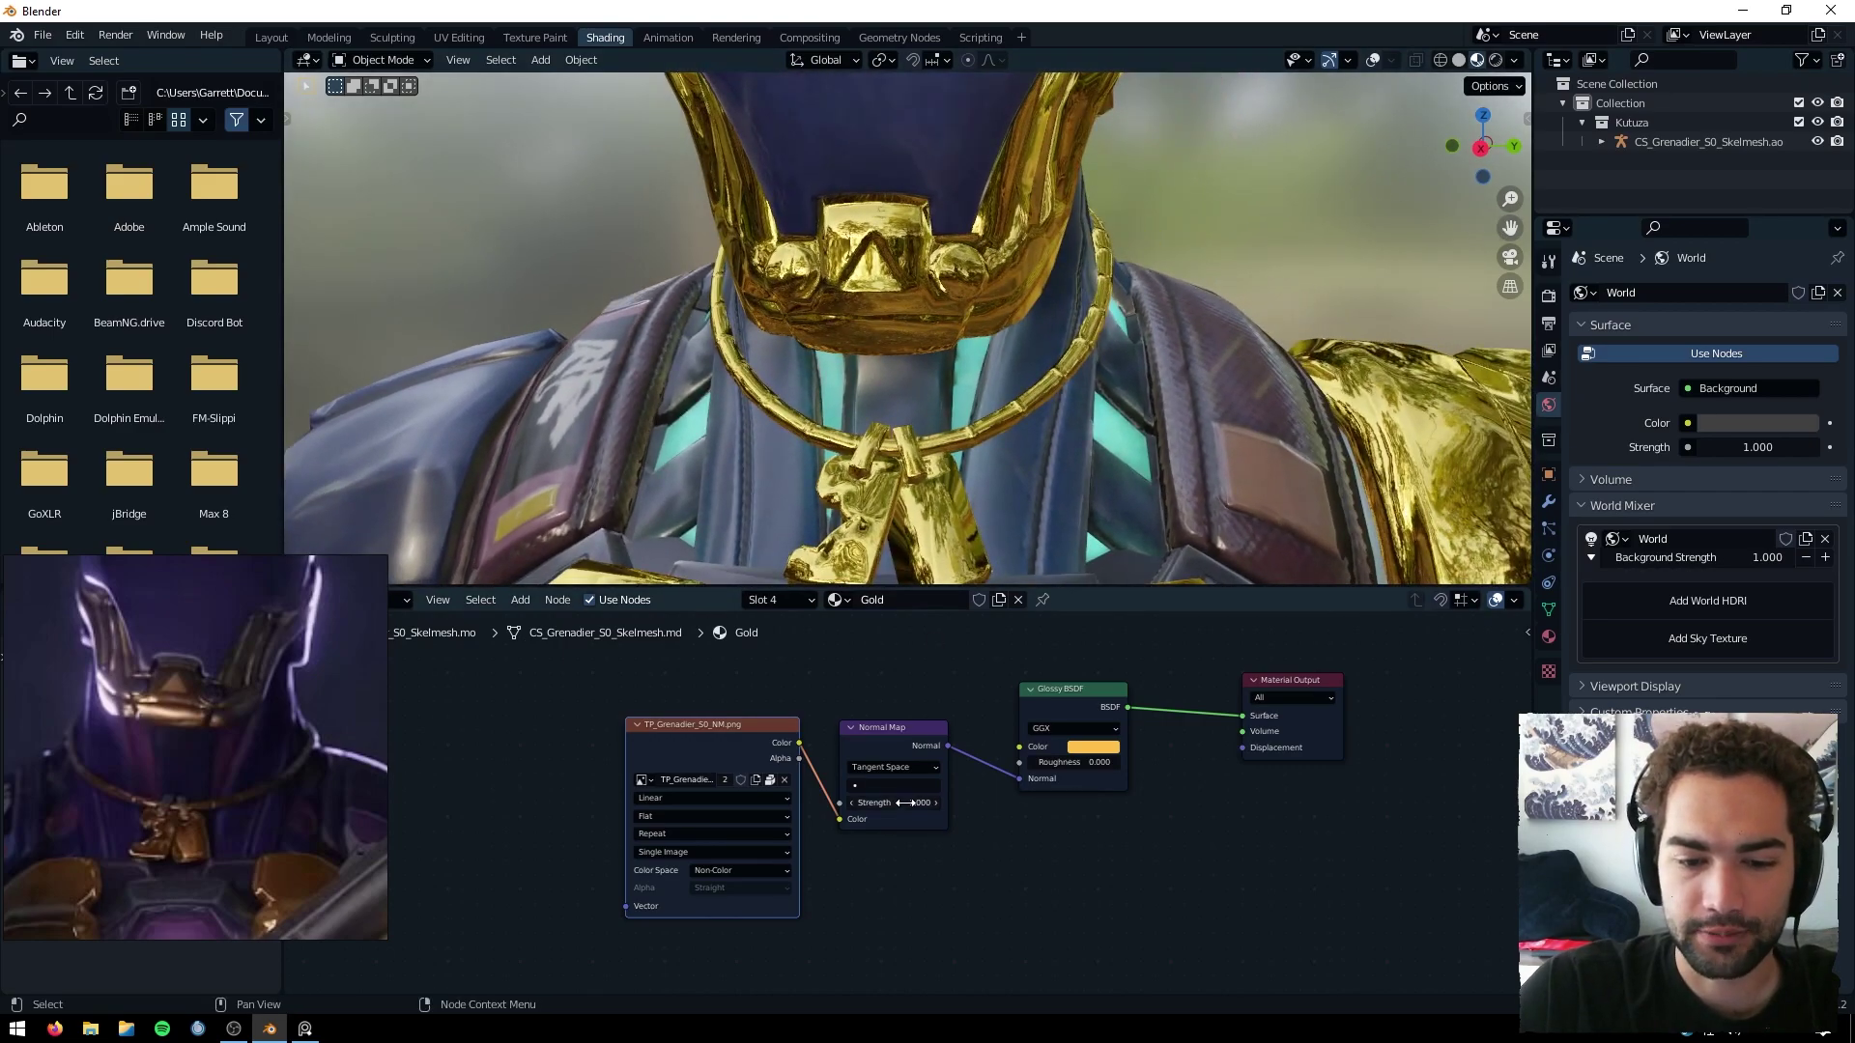
Try a Normal Map strength of 6.7 on the gold armor, inspect it, and reset the strength to 1.
{"action": "scroll", "coordinate": [926, 821], "scroll_direction": "up", "scroll_amount": 1}
{"action": "scroll", "coordinate": [925, 821], "scroll_direction": "up", "scroll_amount": 4}
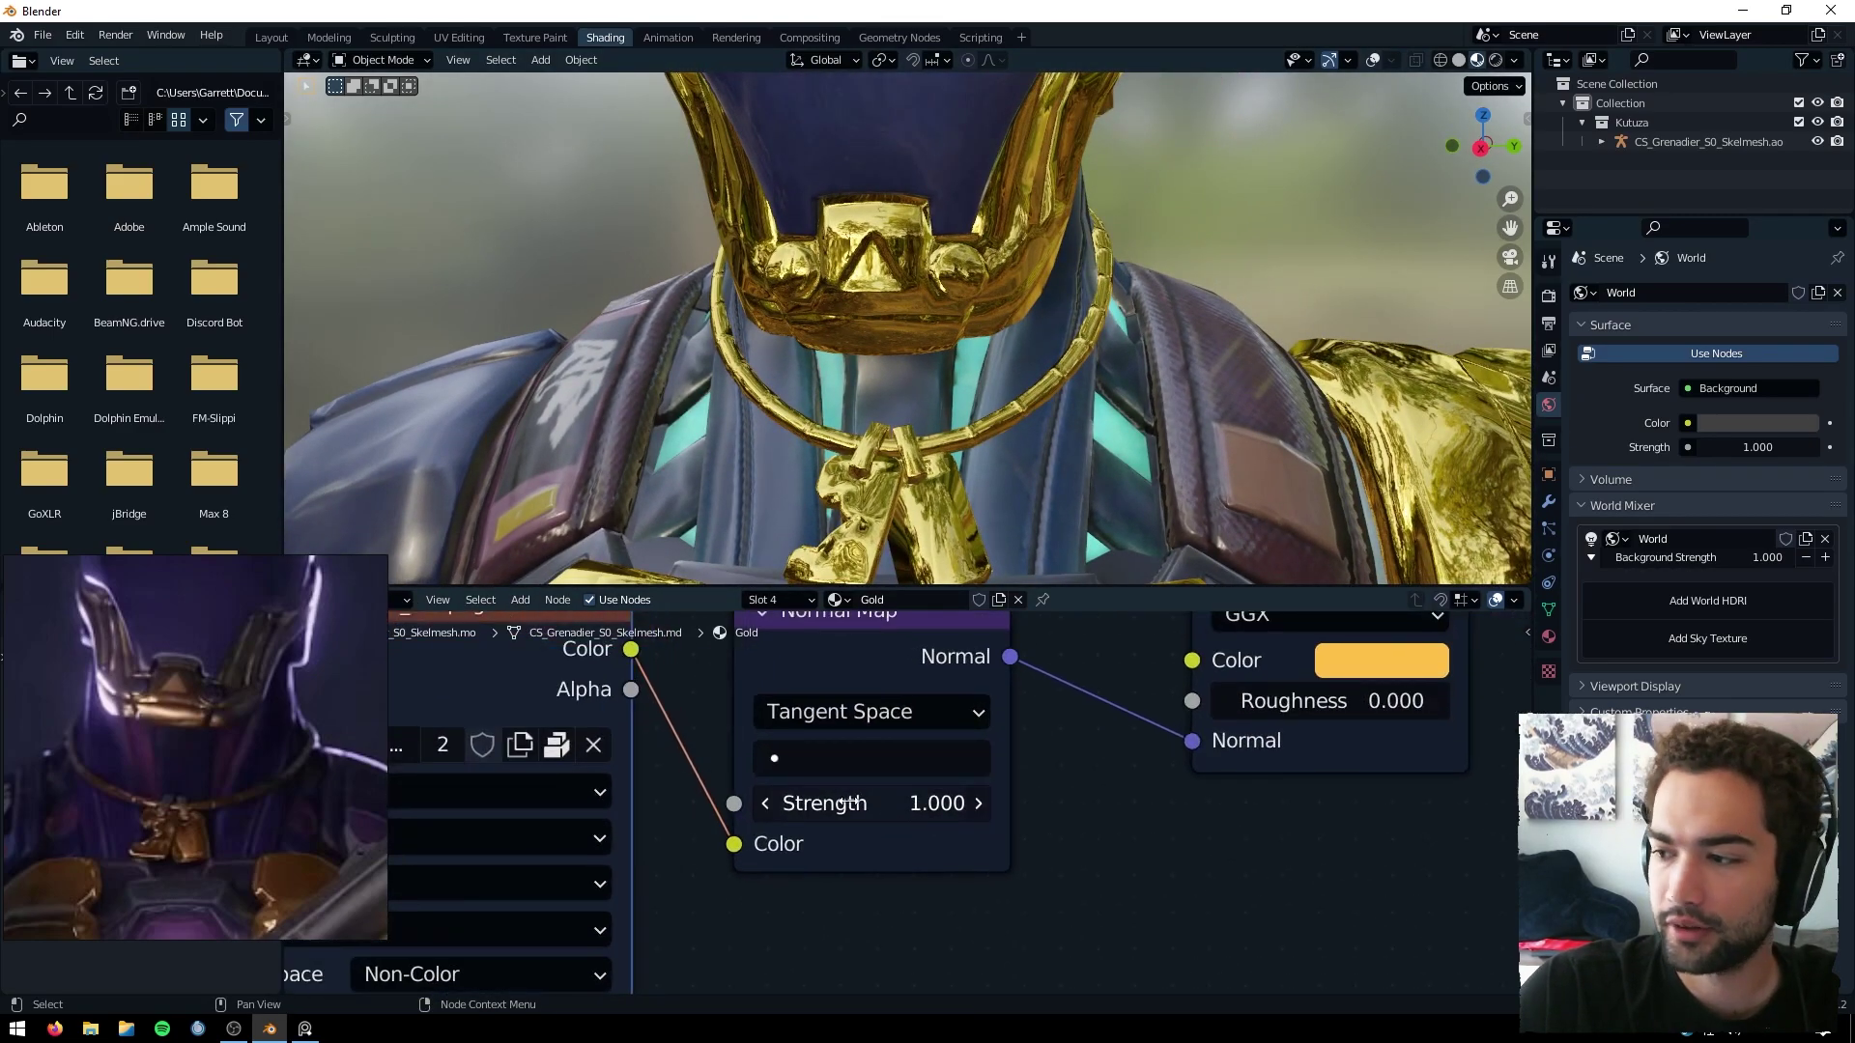
{"action": "left_click_drag", "start_coordinate": [850, 803], "coordinate": [1024, 802]}
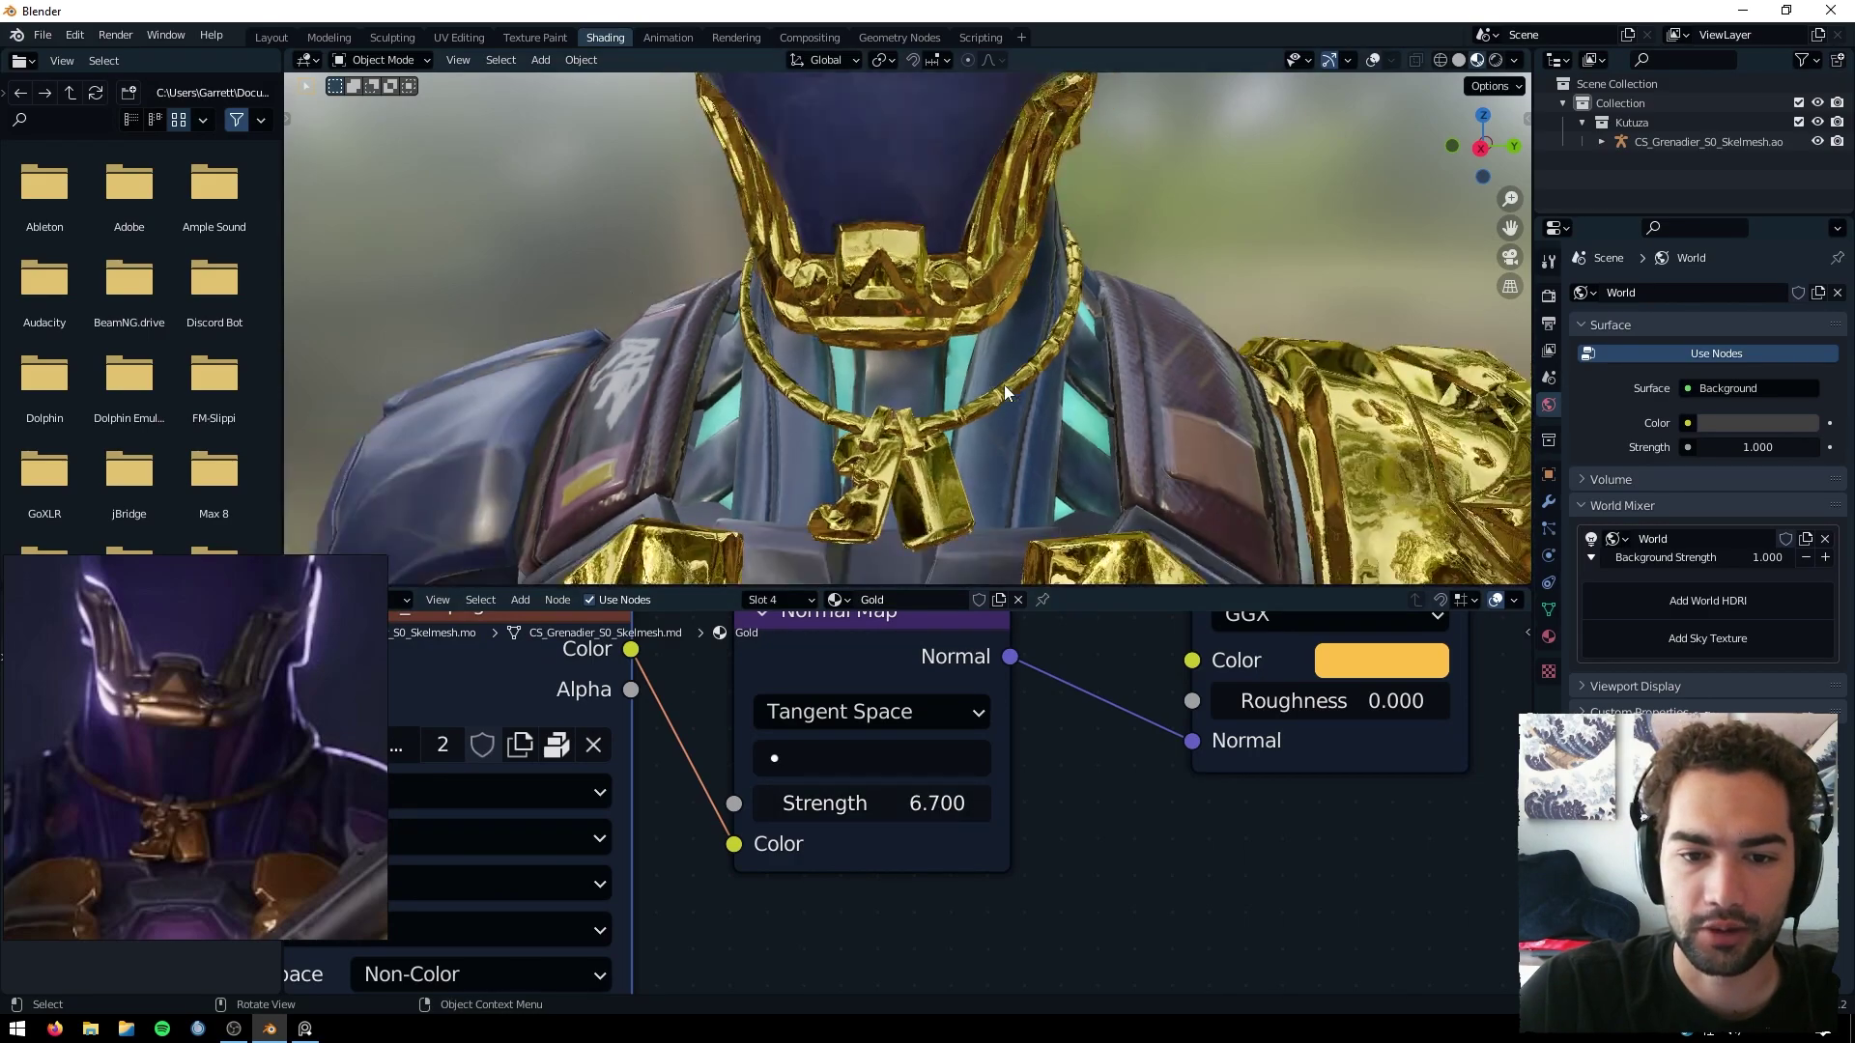
{"action": "scroll", "coordinate": [1005, 384], "scroll_direction": "down", "scroll_amount": 4}
{"action": "mouse_move", "coordinate": [1028, 410]}
{"action": "middle_mouse_down"}
{"action": "mouse_move", "coordinate": [943, 409]}
{"action": "mouse_move", "coordinate": [1005, 415]}
{"action": "middle_mouse_up"}
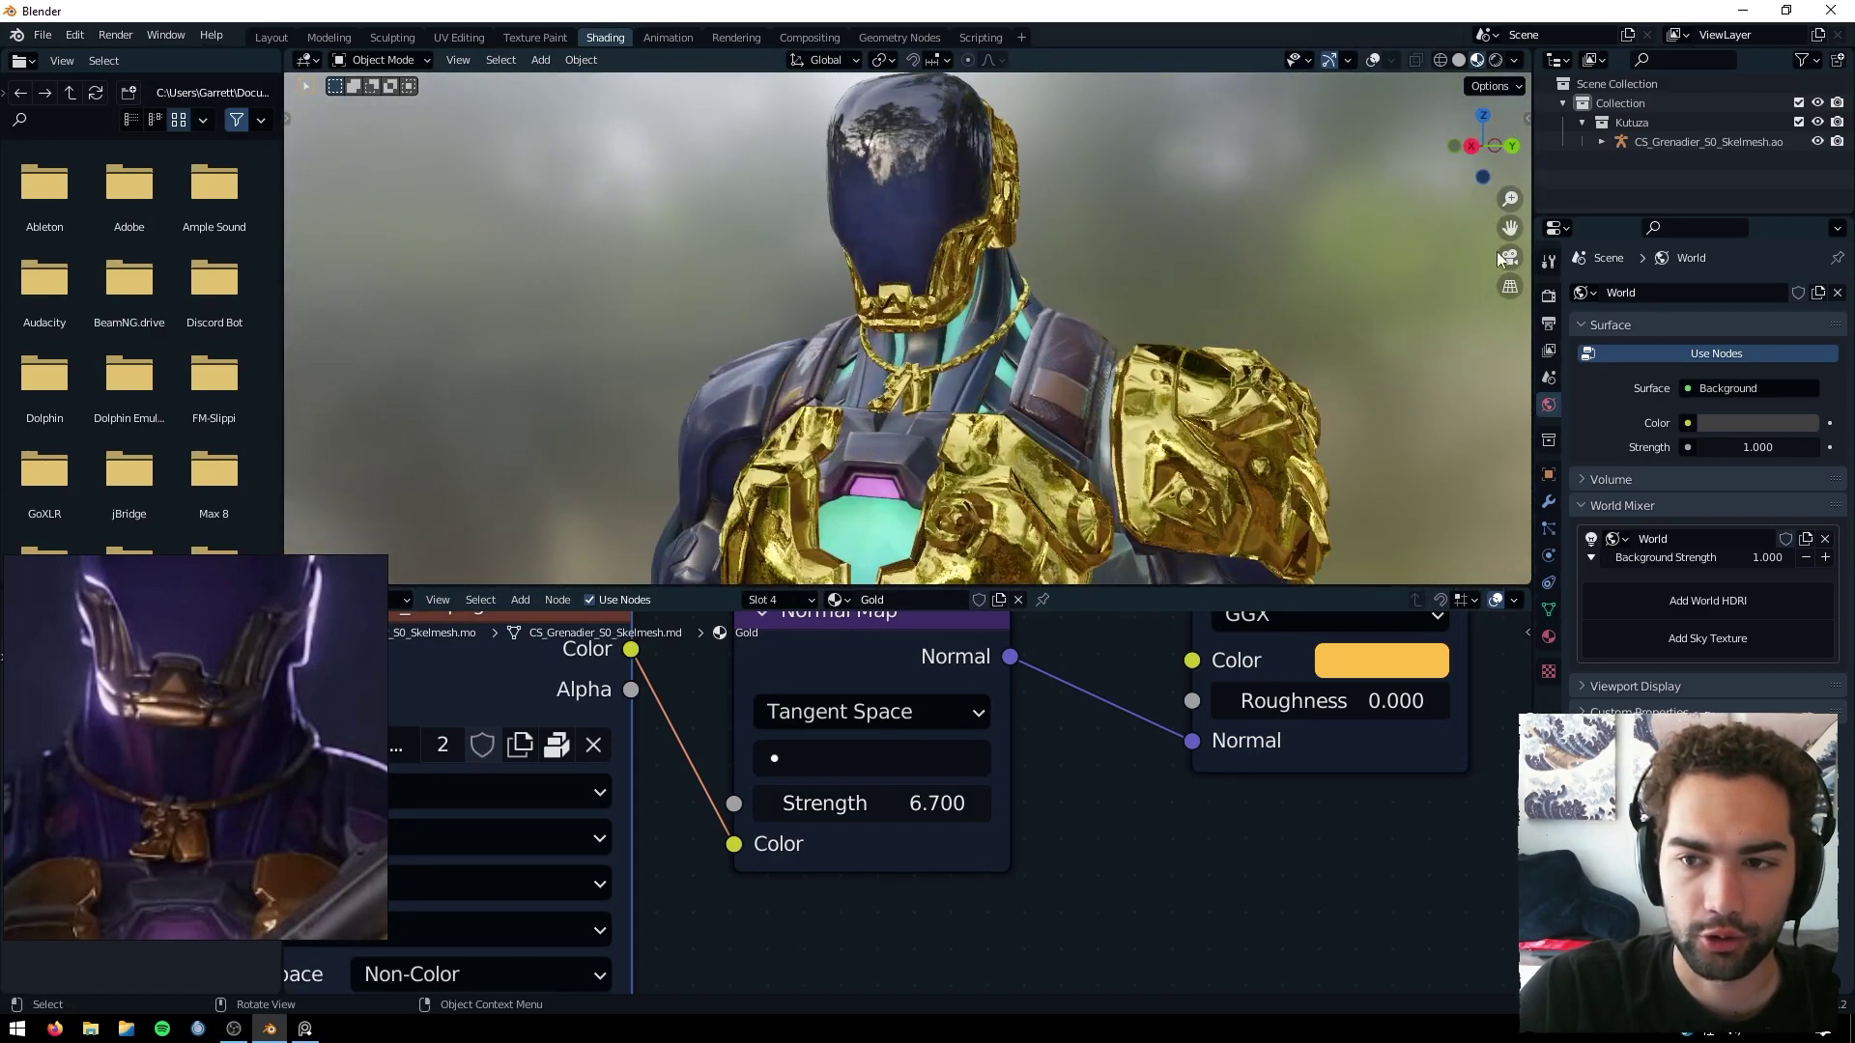
{"action": "middle_click_drag", "start_coordinate": [1101, 474], "coordinate": [1006, 539], "text": "shift"}
{"action": "scroll", "coordinate": [993, 298], "scroll_direction": "up", "scroll_amount": 3}
{"action": "left_click_drag", "start_coordinate": [921, 803], "coordinate": [661, 803]}
{"action": "left_click", "coordinate": [950, 803]}
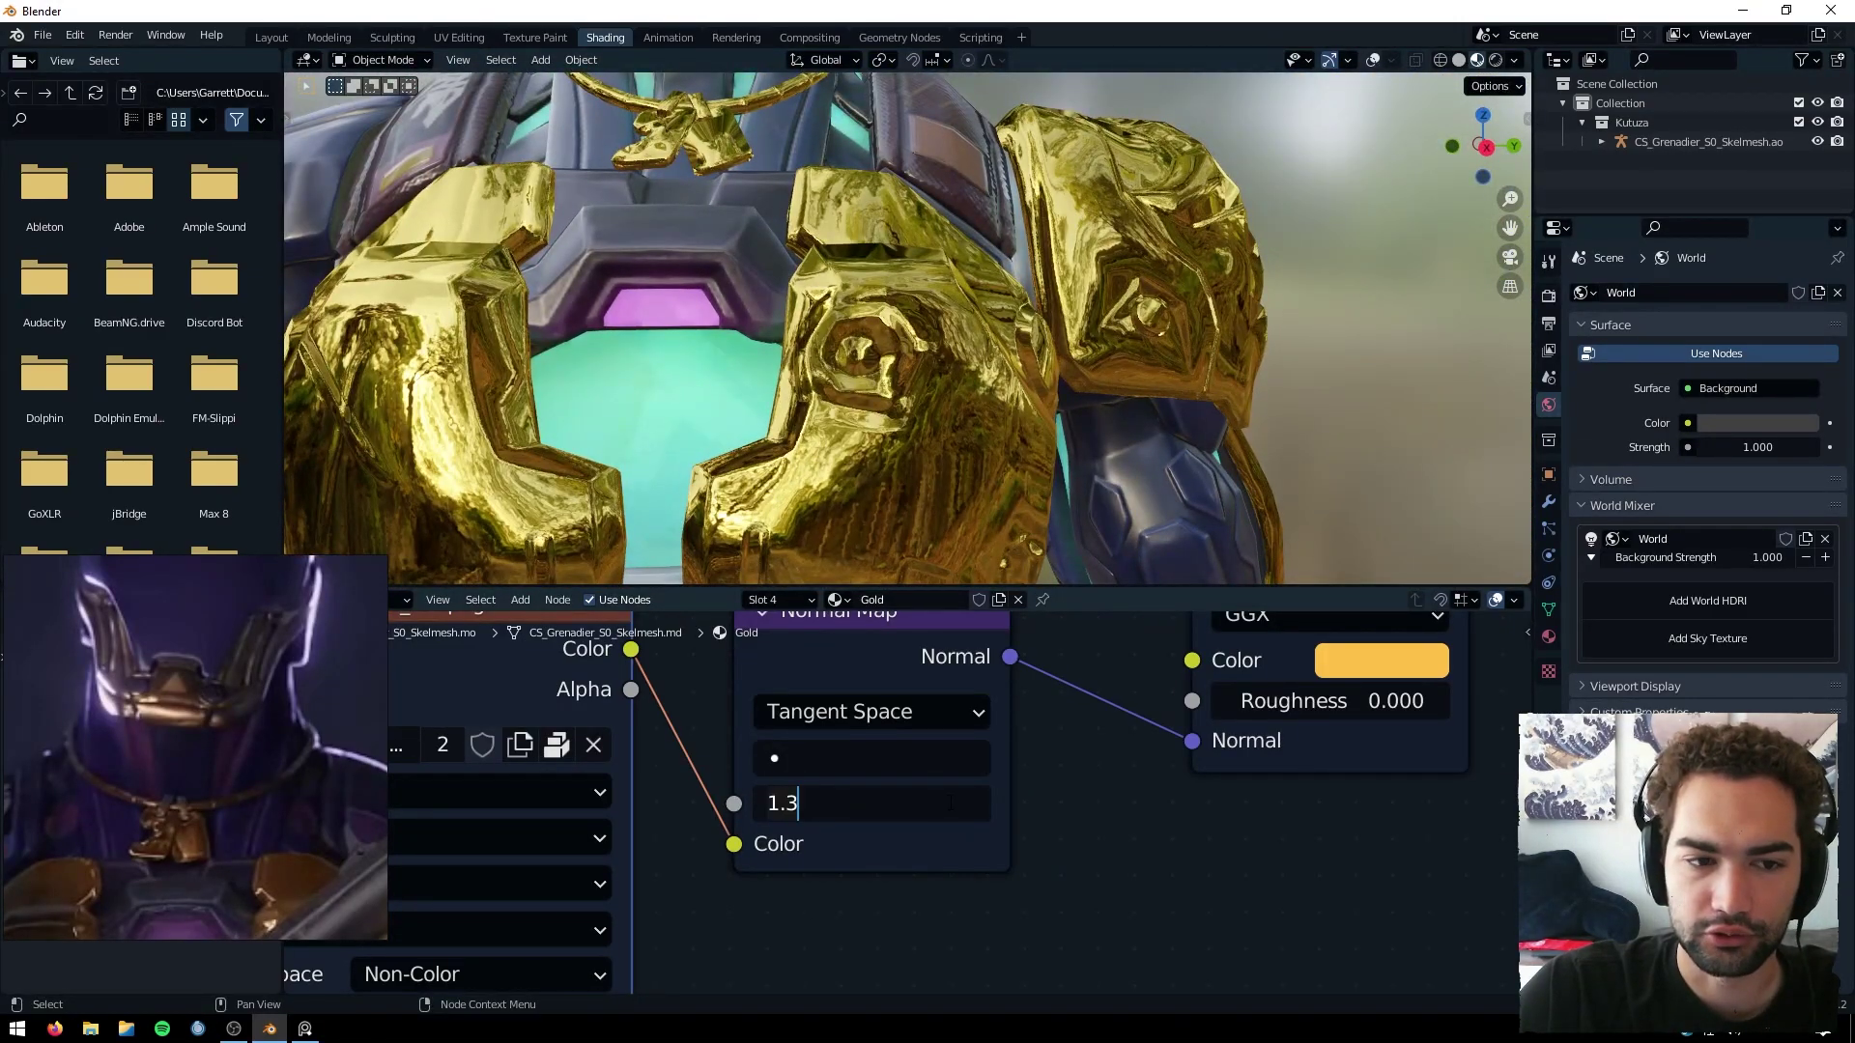
{"action": "type", "text": "1"}
{"action": "key", "text": "Return"}
Compare the character's gold head, chest and shoulder parts with the full upper body in the reference image.
{"action": "scroll", "coordinate": [916, 310], "scroll_direction": "down", "scroll_amount": 4}
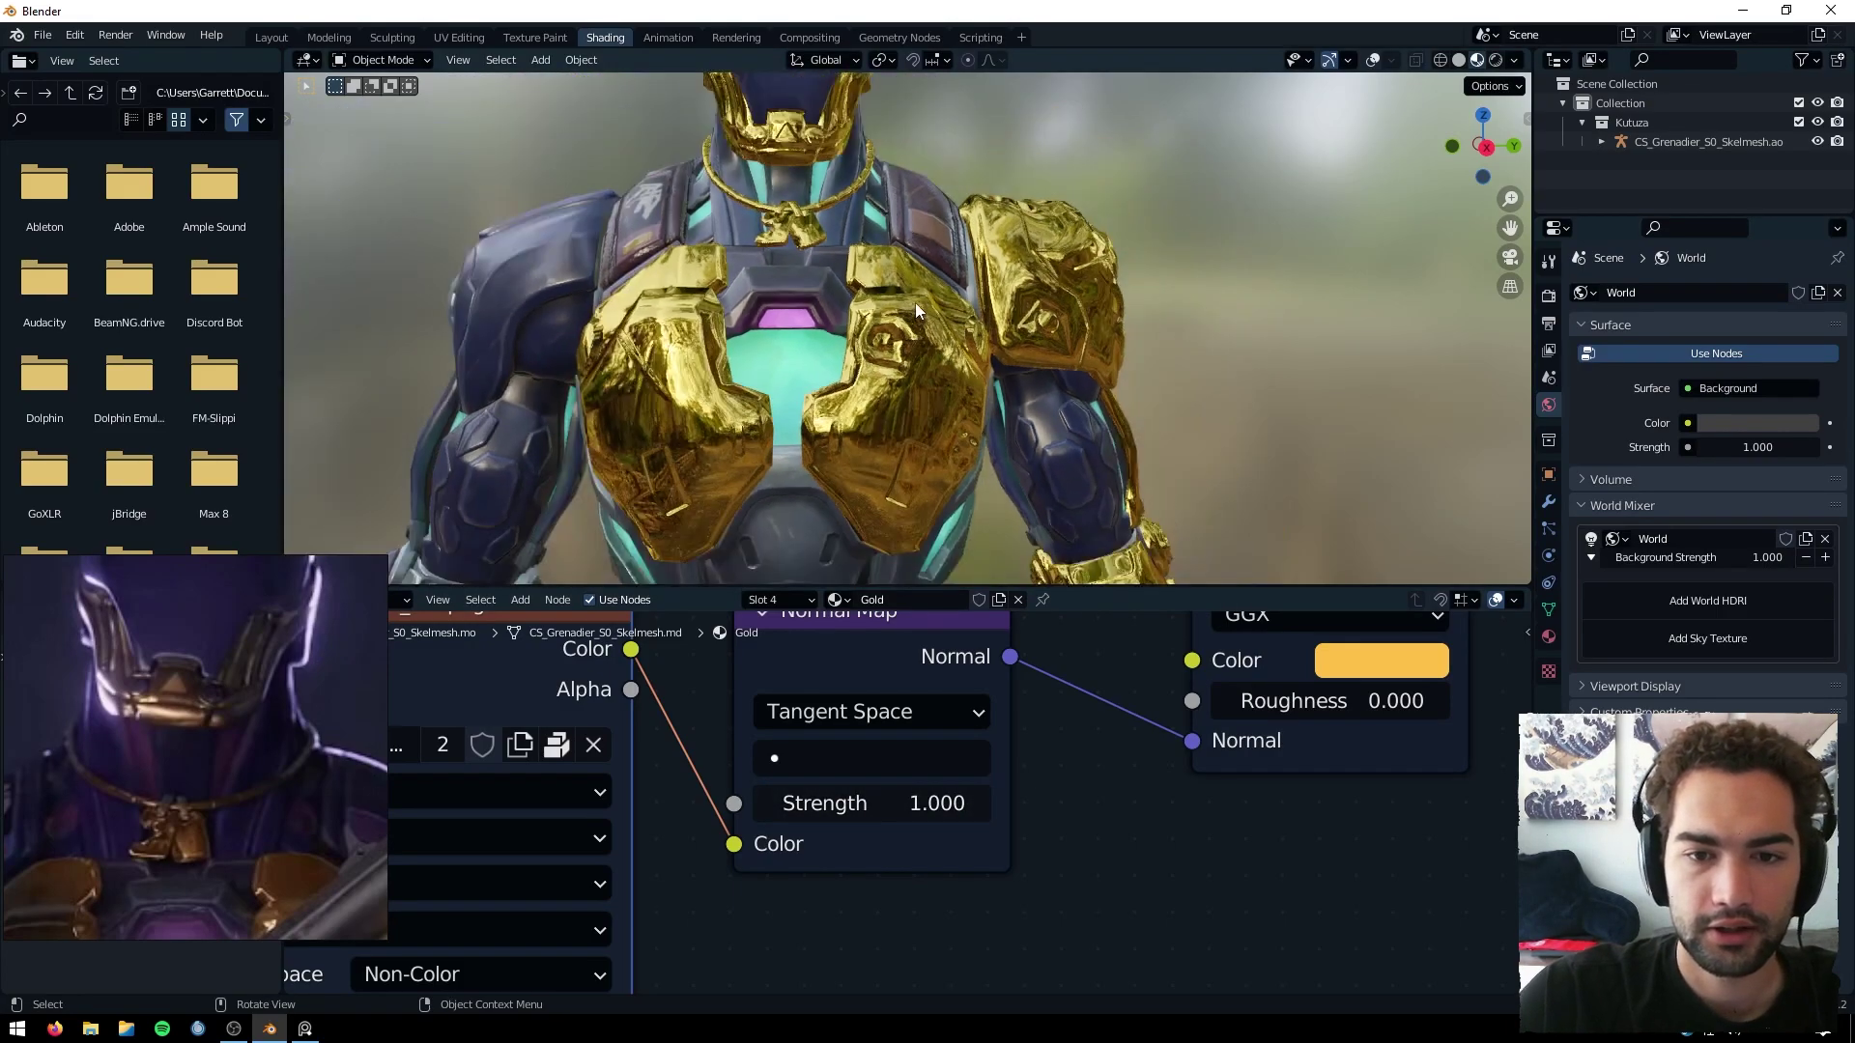
{"action": "scroll", "coordinate": [916, 310], "scroll_direction": "down", "scroll_amount": 1}
{"action": "middle_click_drag", "start_coordinate": [916, 310], "coordinate": [850, 321]}
{"action": "middle_click_drag", "start_coordinate": [1219, 96], "coordinate": [1224, 245], "text": "shift"}
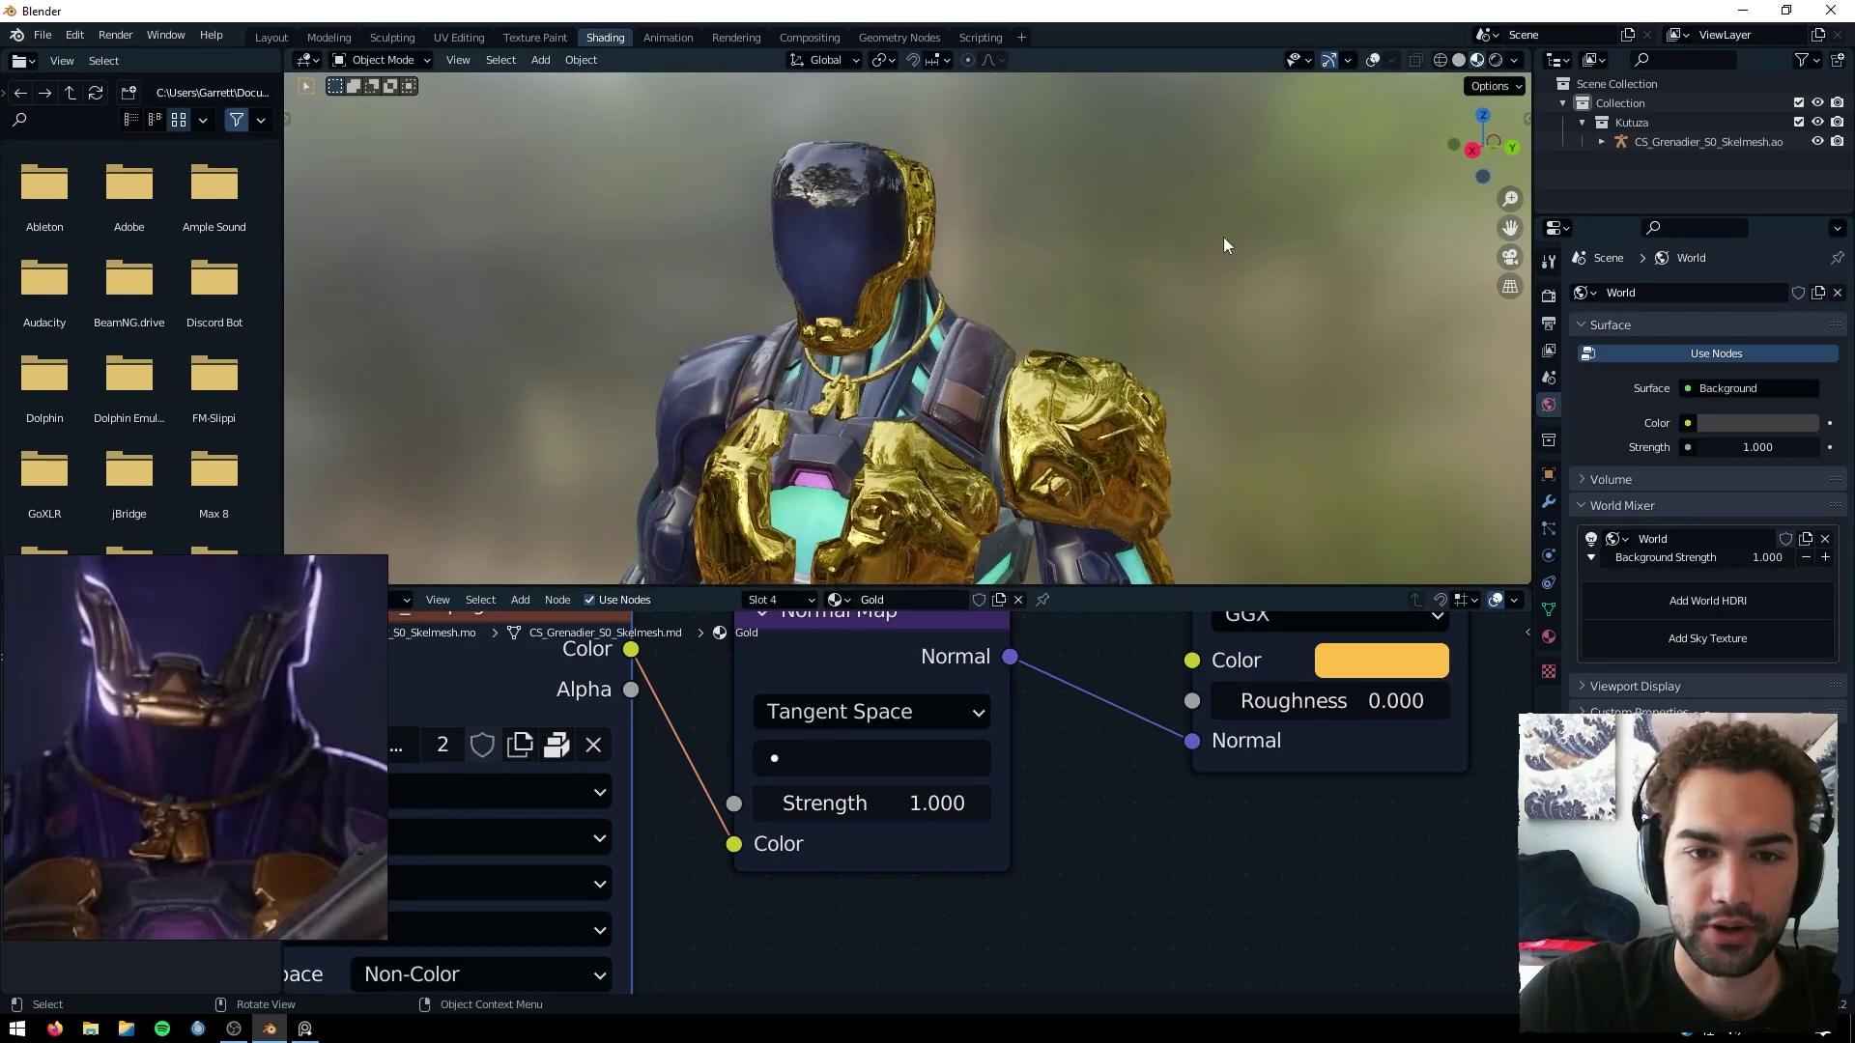
{"action": "scroll", "coordinate": [1224, 245], "scroll_direction": "down", "scroll_amount": 5}
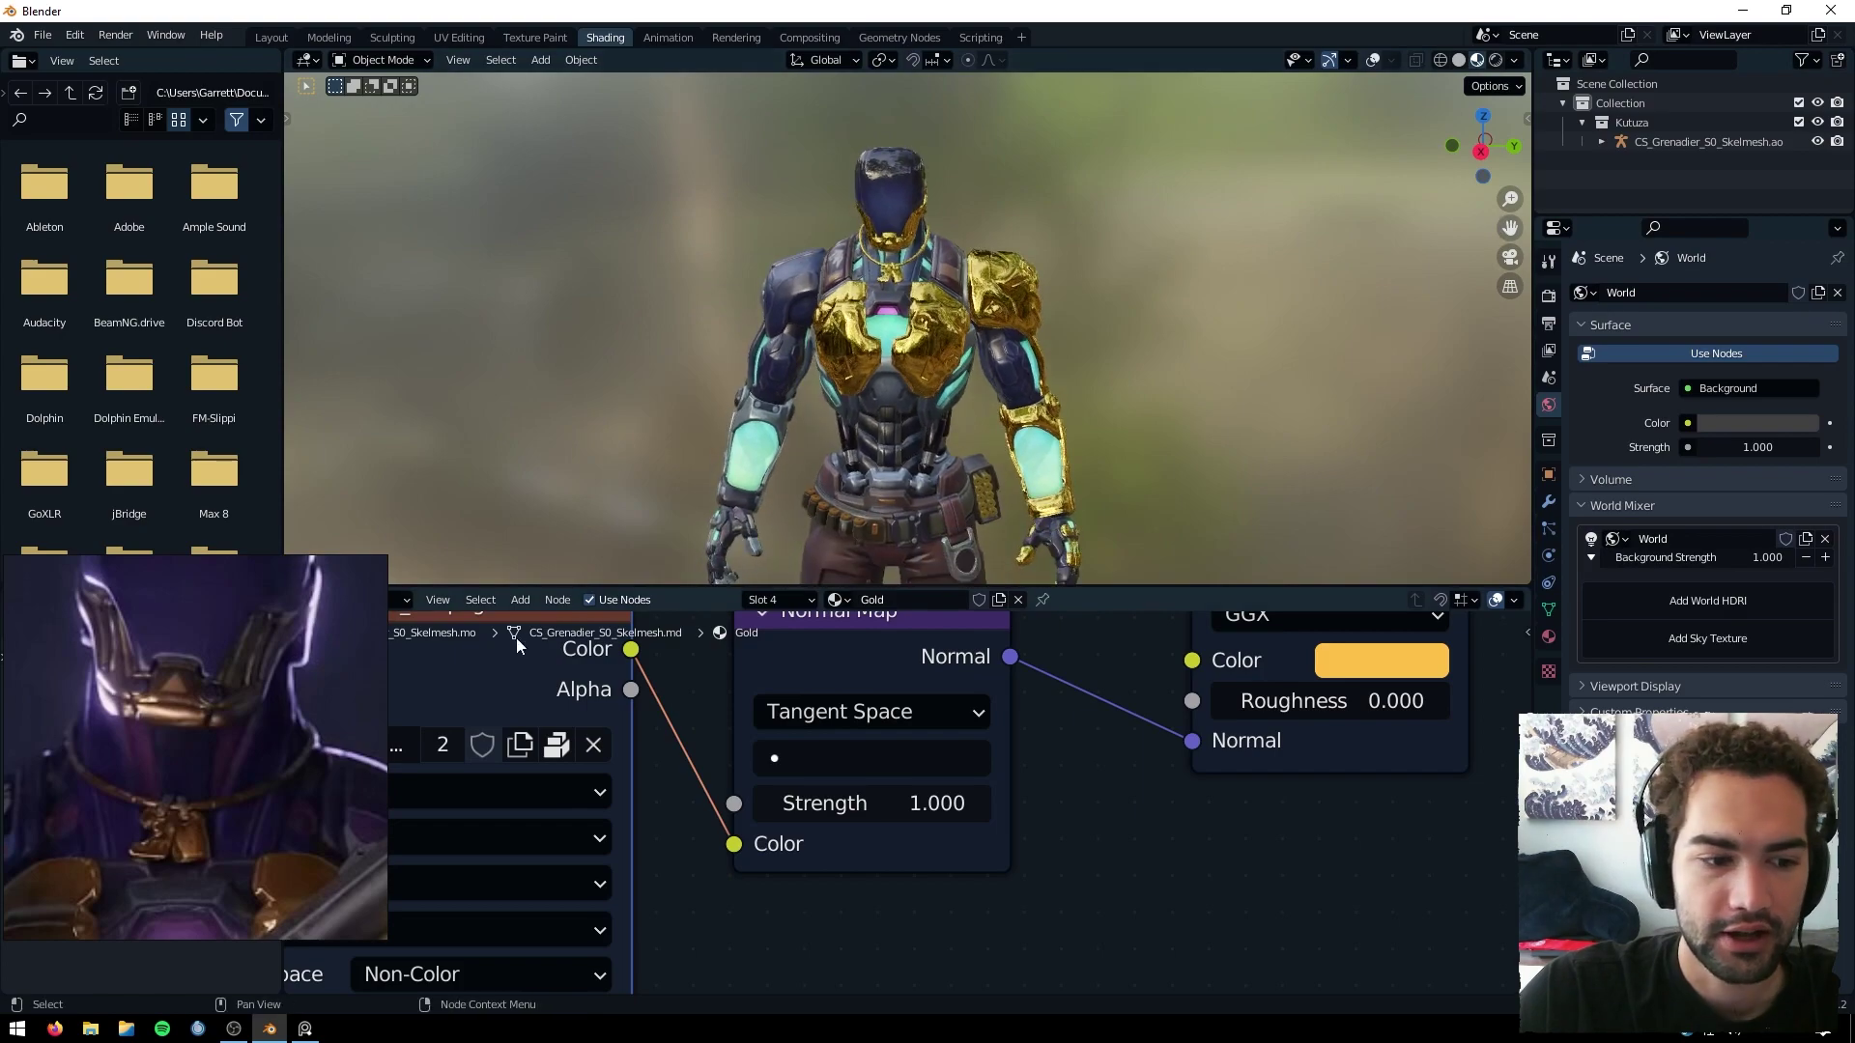
{"action": "scroll", "coordinate": [238, 705], "scroll_direction": "down", "scroll_amount": 5}
{"action": "middle_click_drag", "start_coordinate": [238, 705], "coordinate": [199, 751]}
{"action": "scroll", "coordinate": [220, 688], "scroll_direction": "up", "scroll_amount": 2}
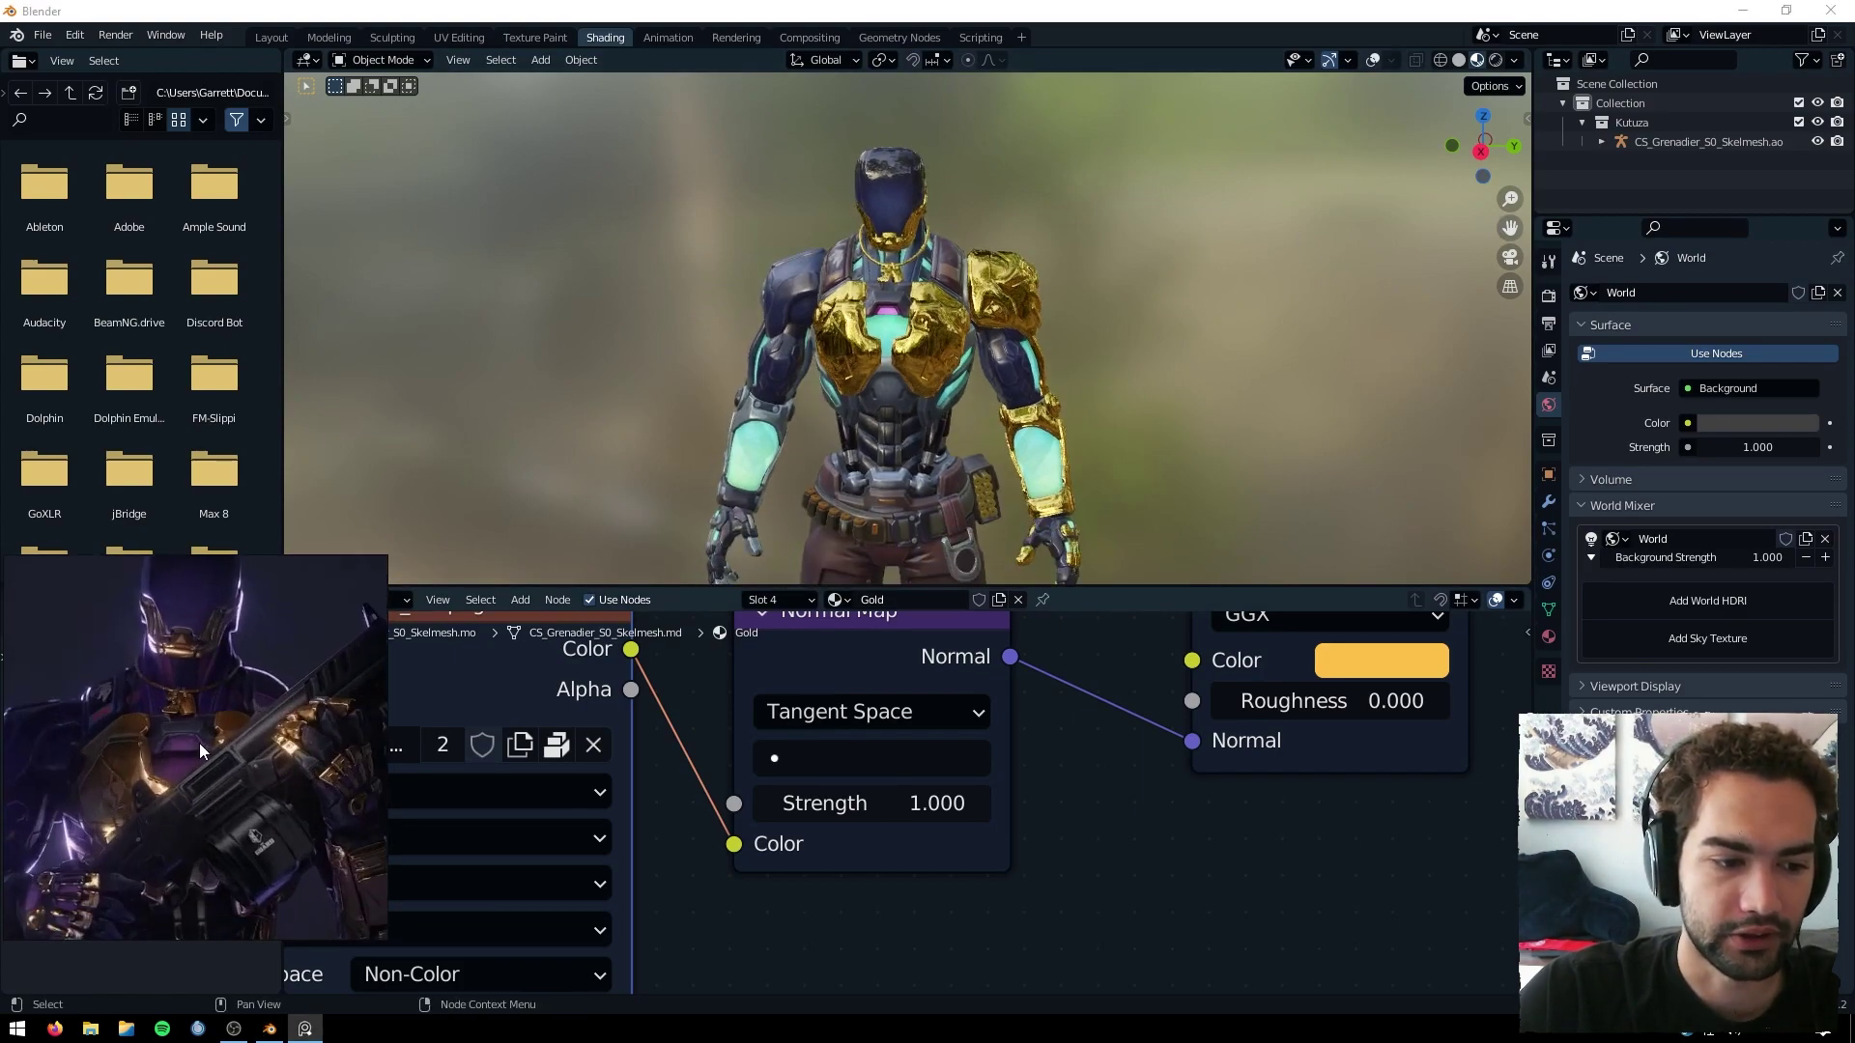
{"action": "scroll", "coordinate": [820, 306], "scroll_direction": "up", "scroll_amount": 2}
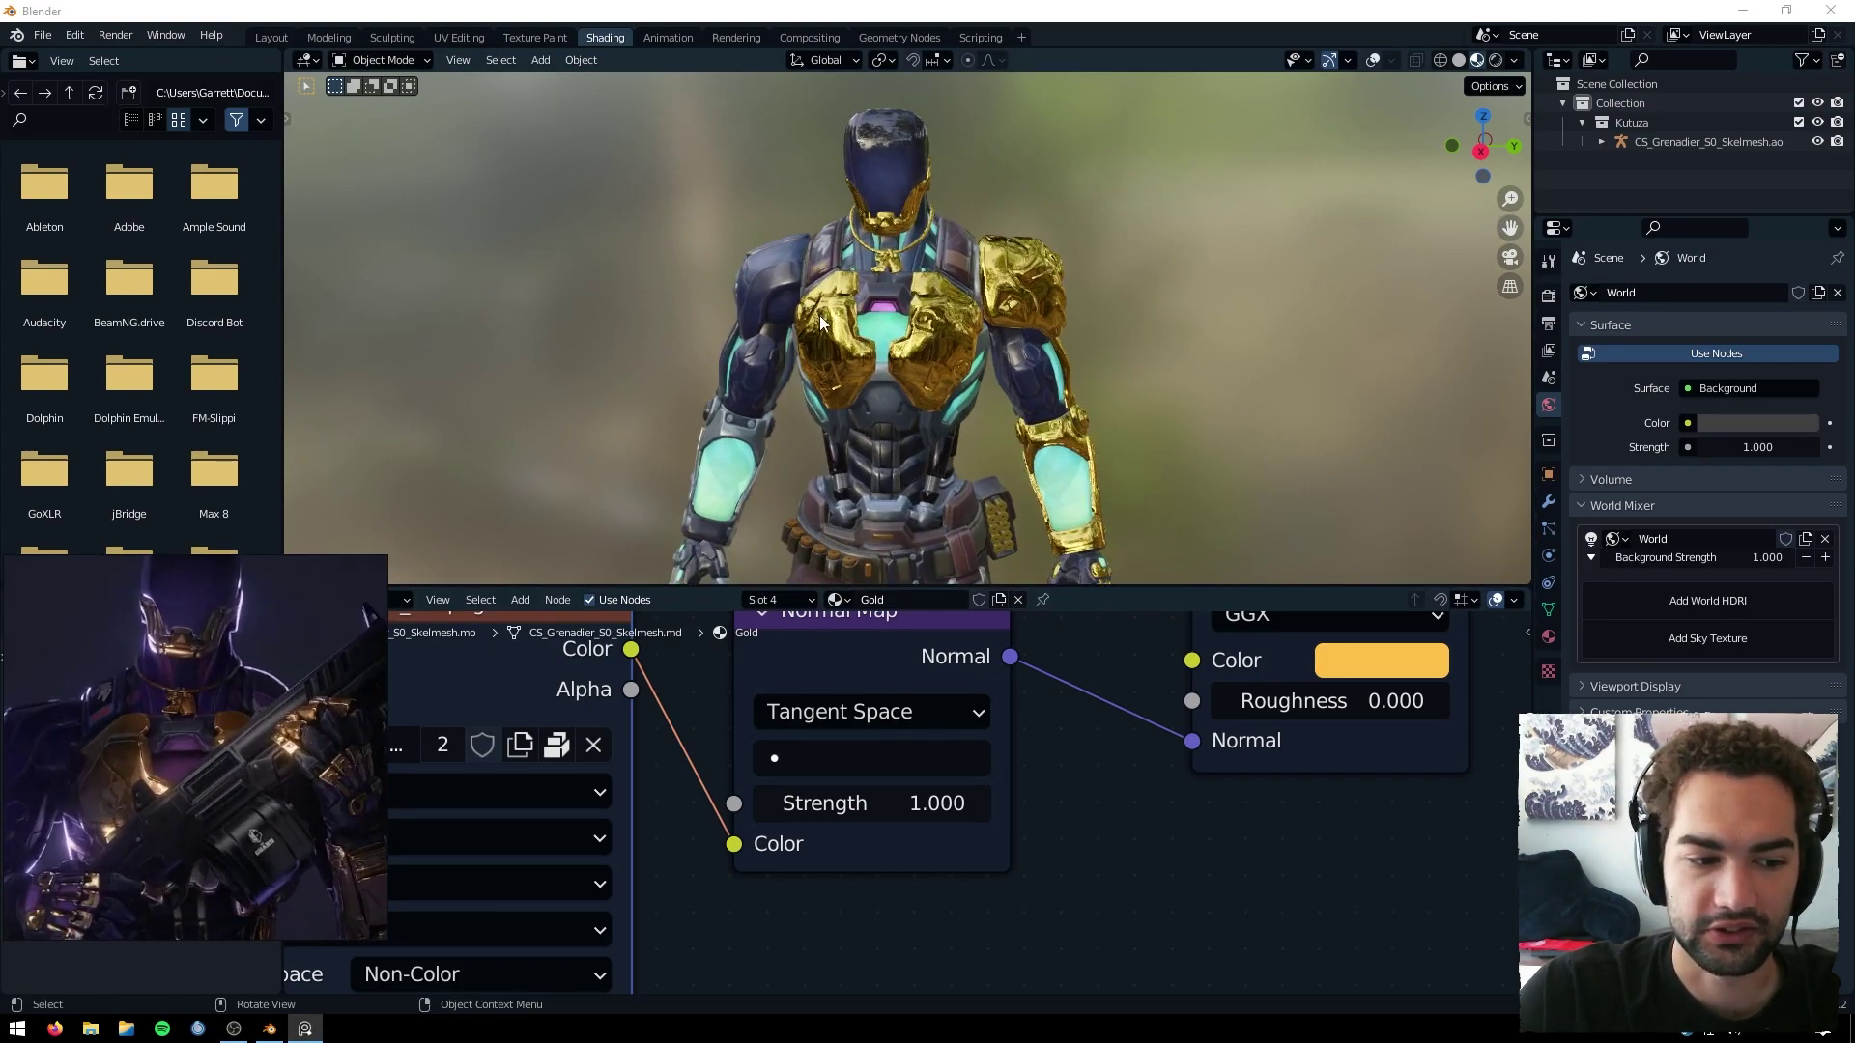
{"action": "mouse_move", "coordinate": [827, 317]}
{"action": "middle_mouse_down"}
{"action": "mouse_move", "coordinate": [884, 330]}
{"action": "mouse_move", "coordinate": [851, 332]}
{"action": "middle_mouse_up"}
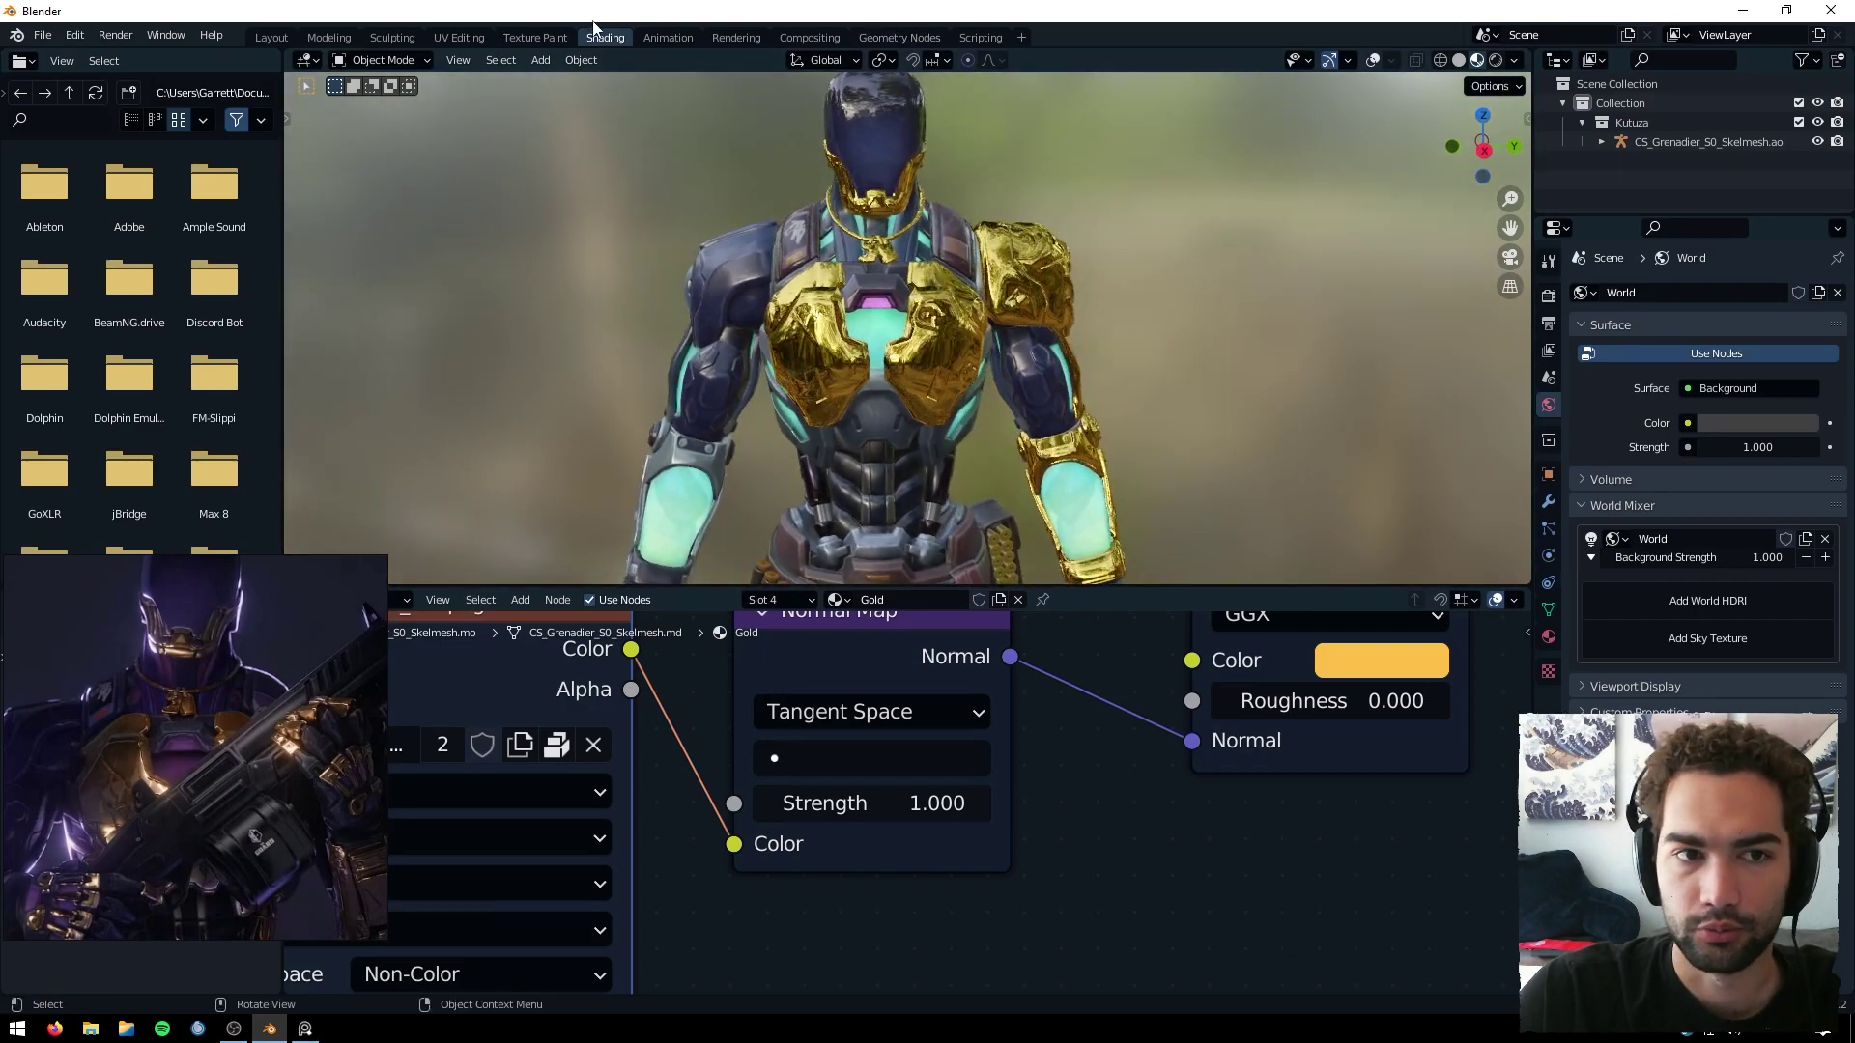
Switch to the Texture Paint workspace, show the model in Material Preview shading and frame the character's upper body.
{"action": "left_click", "coordinate": [535, 38]}
{"action": "scroll", "coordinate": [1171, 414], "scroll_direction": "up", "scroll_amount": 5}
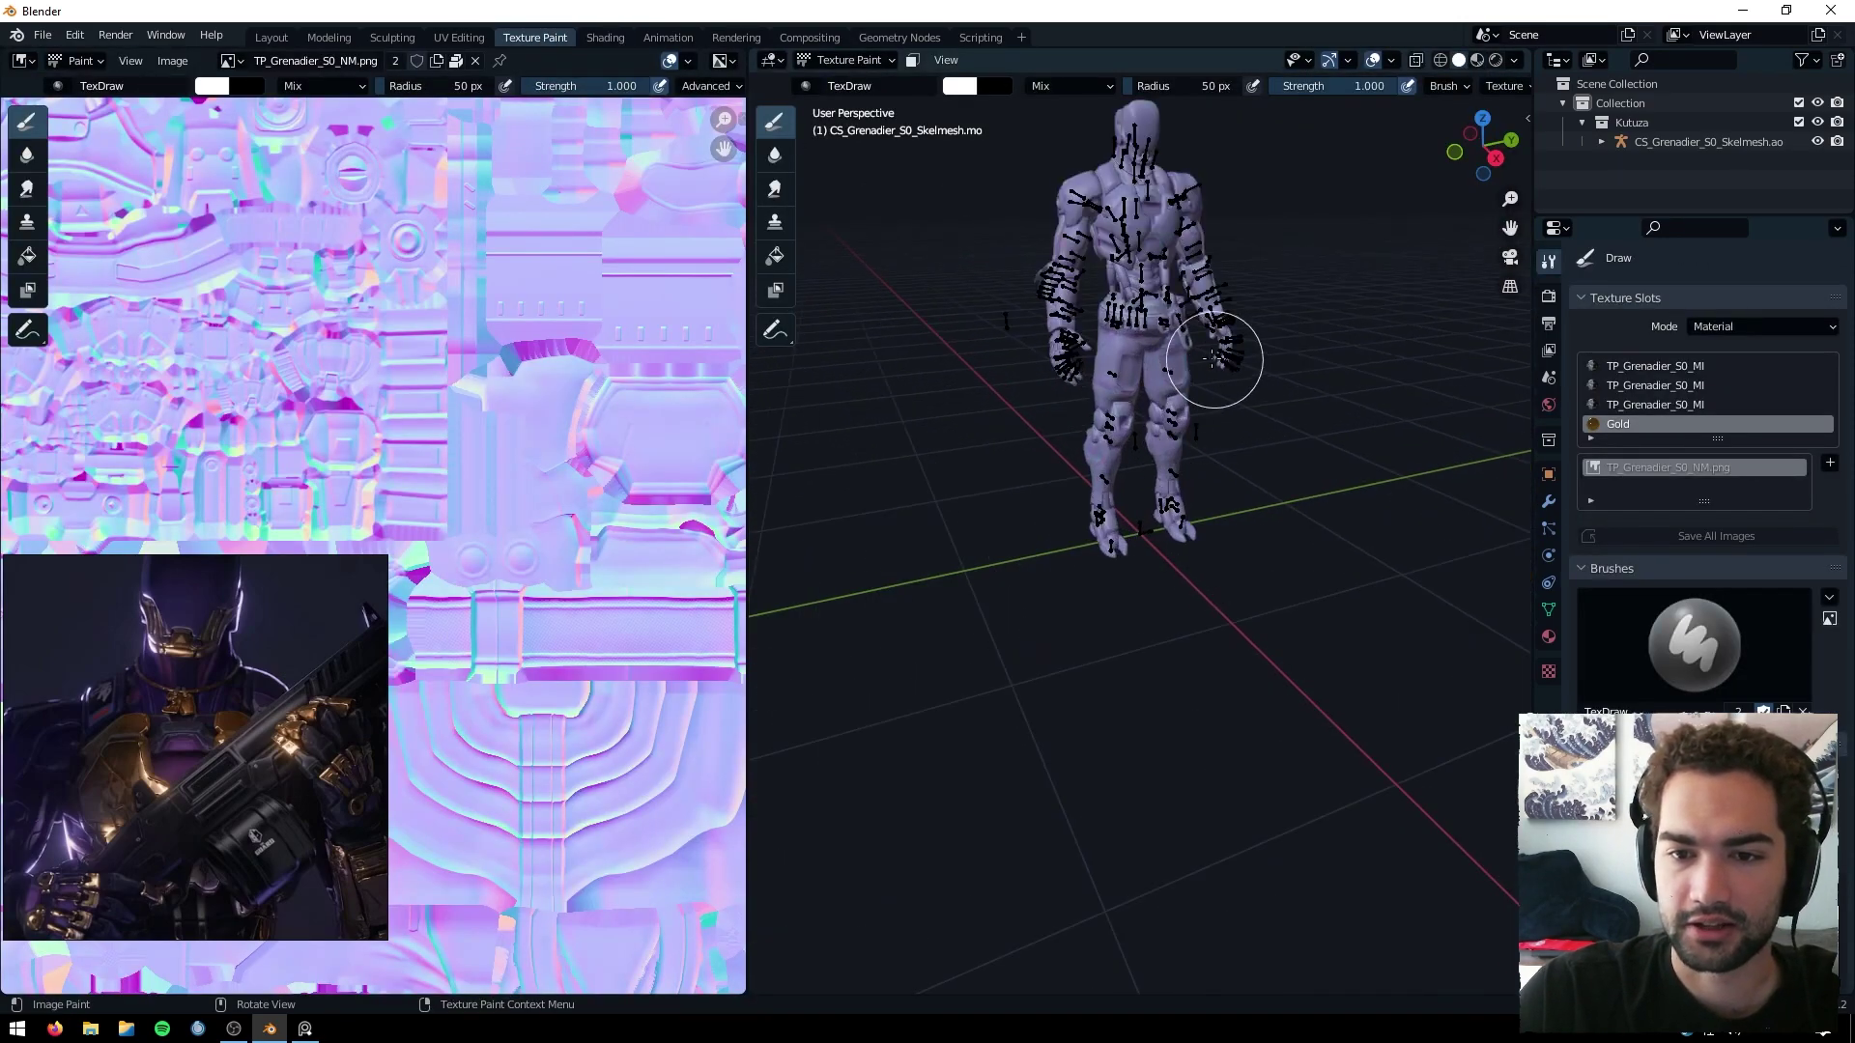
{"action": "left_click", "coordinate": [1477, 60]}
{"action": "left_click_drag", "start_coordinate": [1510, 231], "coordinate": [1461, 362]}
{"action": "scroll", "coordinate": [1182, 288], "scroll_direction": "up", "scroll_amount": 2}
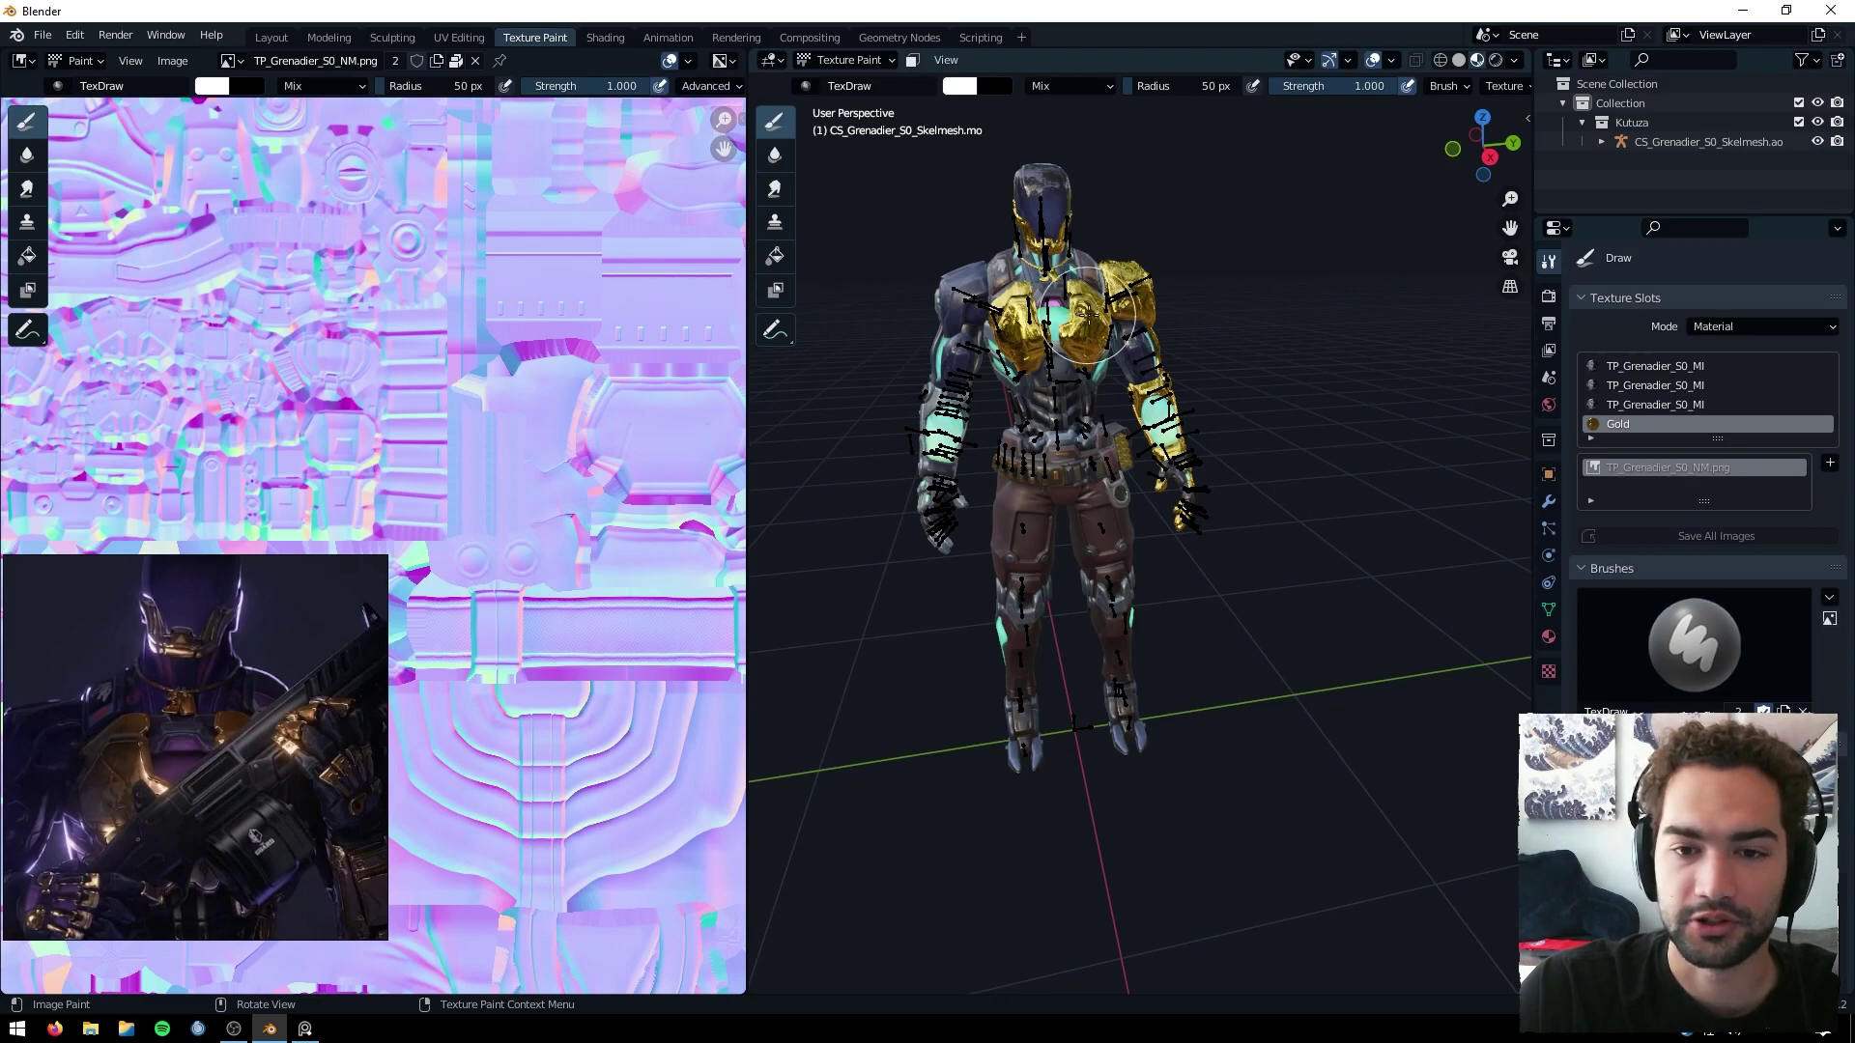
{"action": "scroll", "coordinate": [1122, 311], "scroll_direction": "up", "scroll_amount": 1}
{"action": "left_click_drag", "start_coordinate": [1510, 229], "coordinate": [1474, 410]}
{"action": "scroll", "coordinate": [1059, 304], "scroll_direction": "up", "scroll_amount": 1}
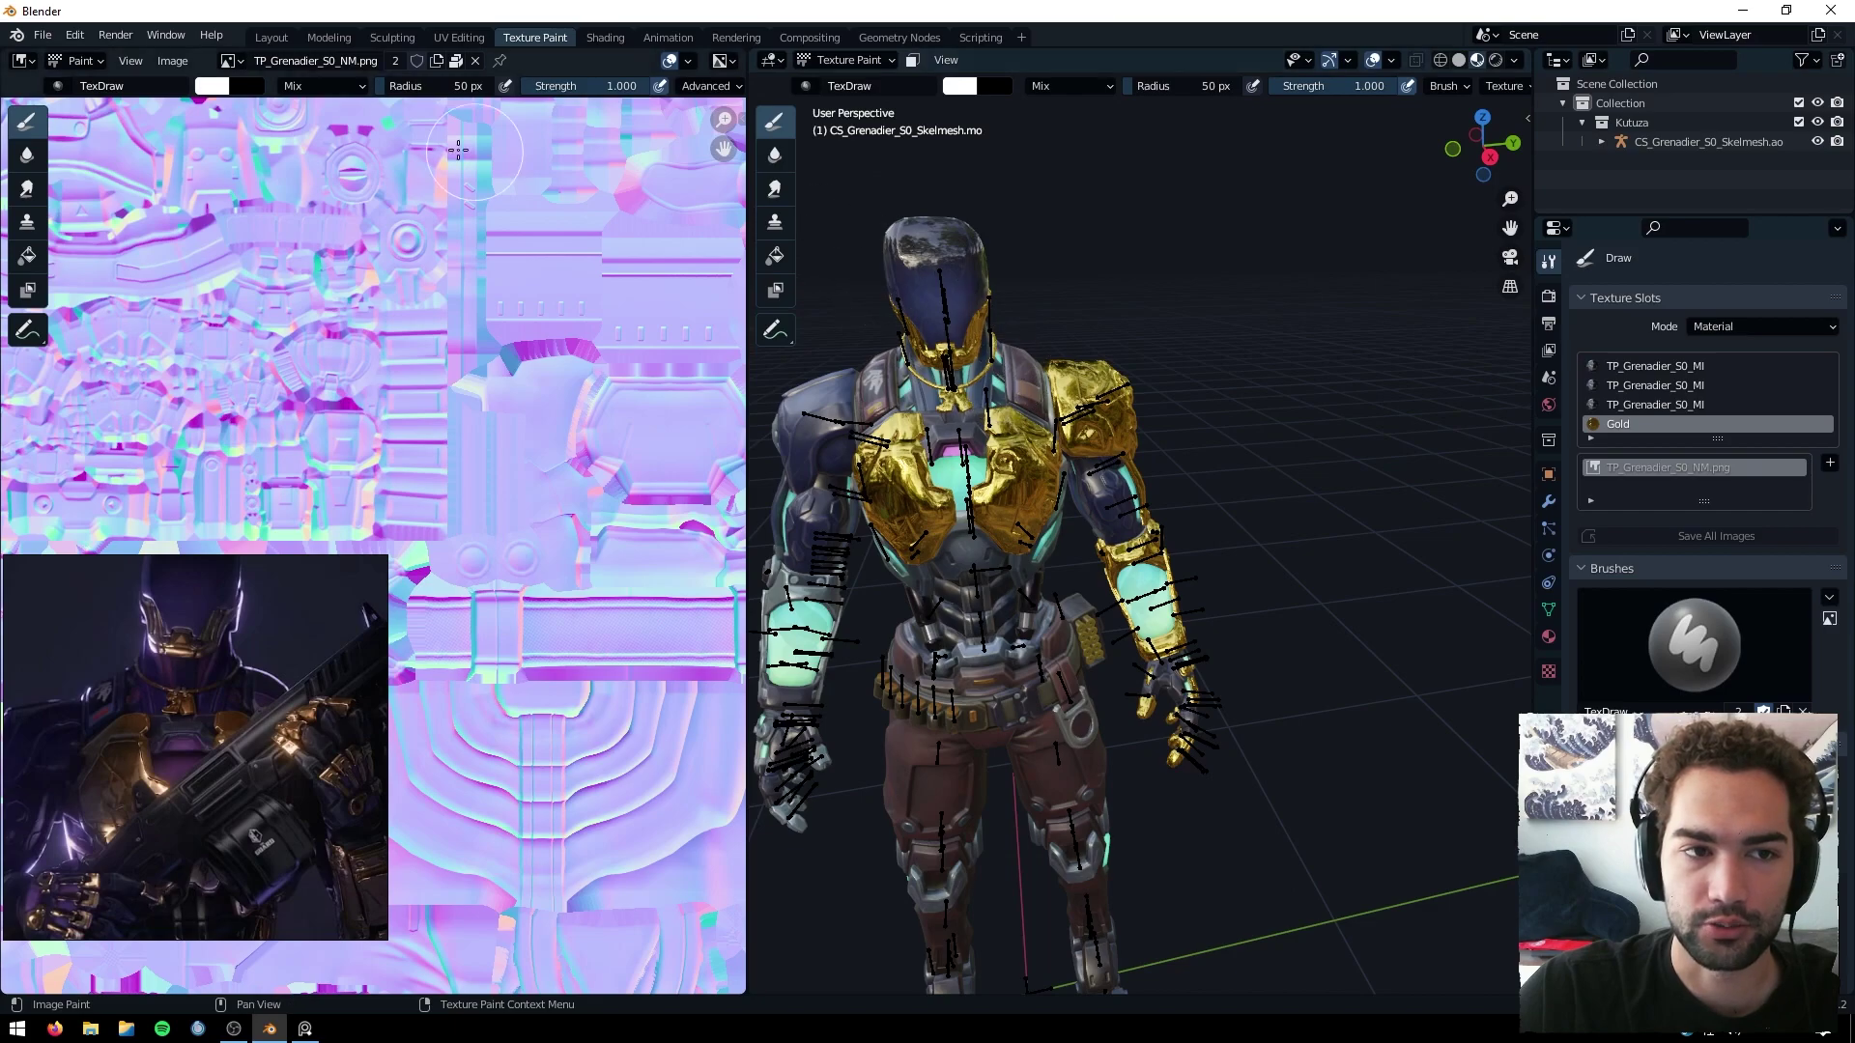
Load TP_Grenadier_S0_DF.png in the image editor and set the TexDraw brush's blending mode to Color.
{"action": "left_click", "coordinate": [229, 61]}
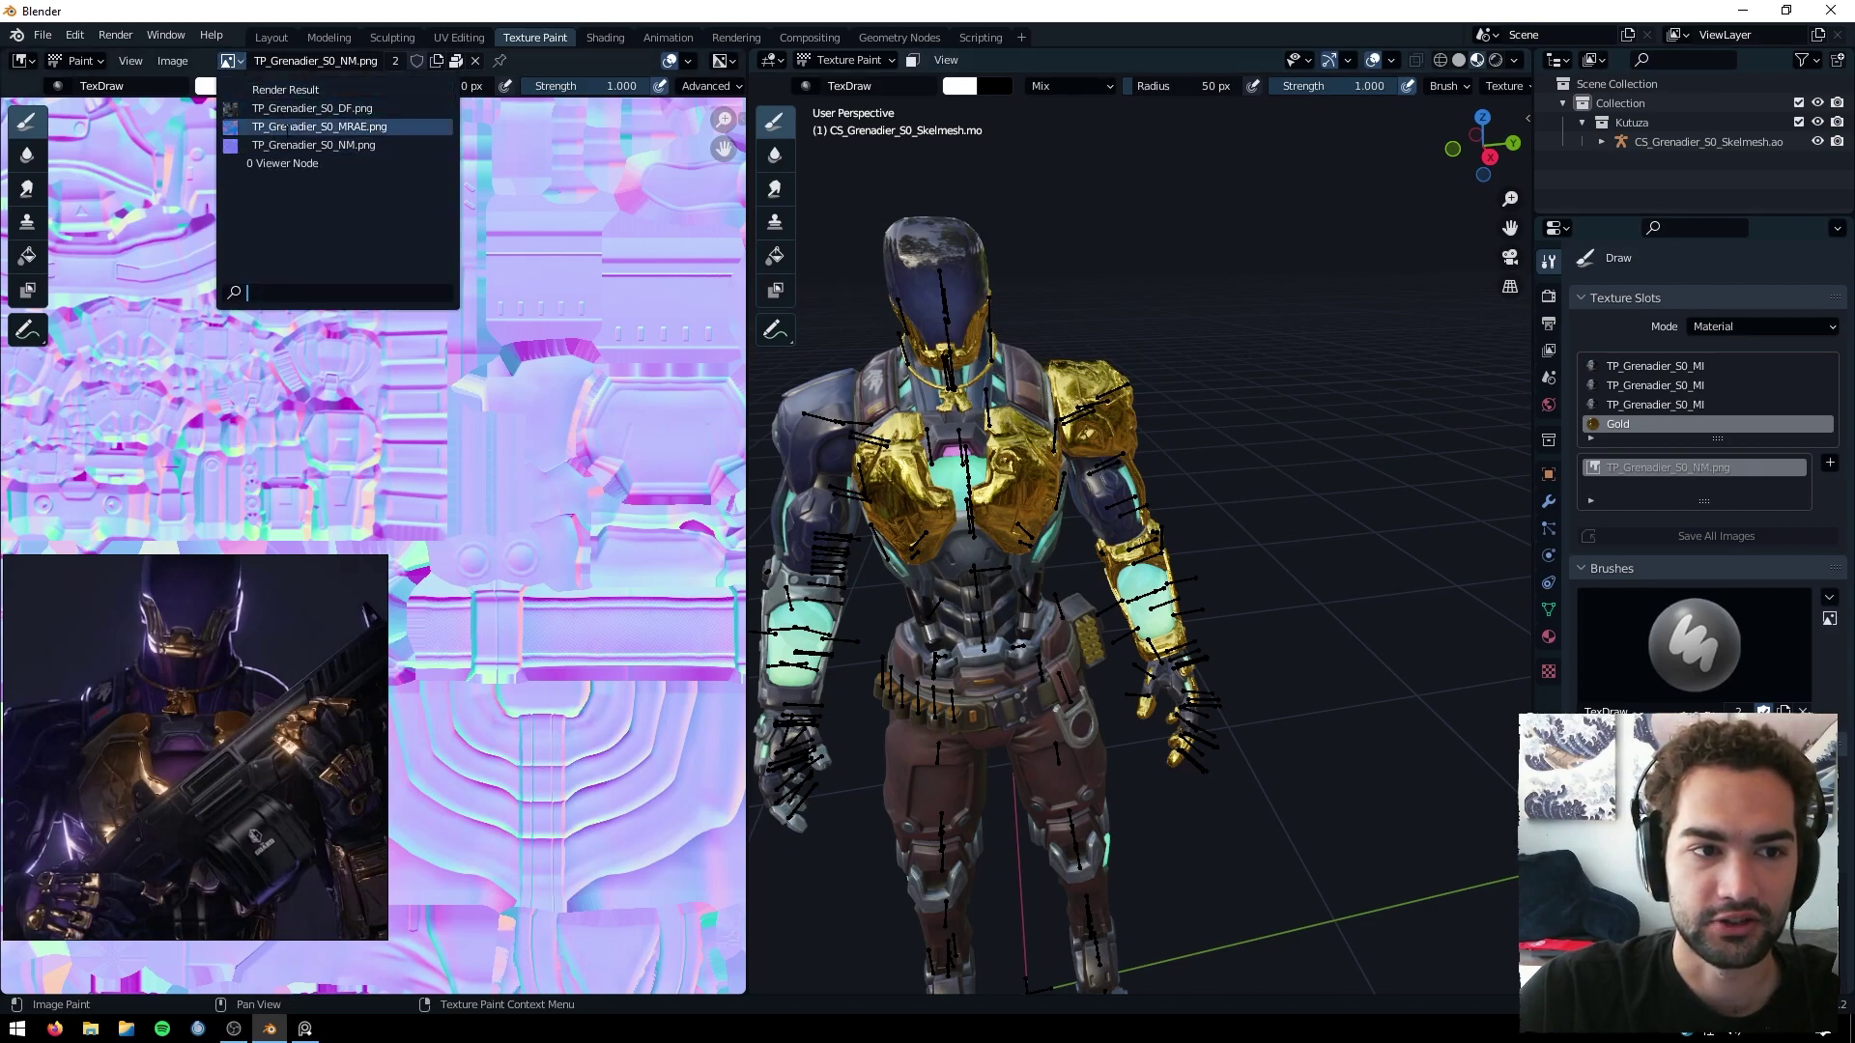
{"action": "left_click", "coordinate": [290, 108]}
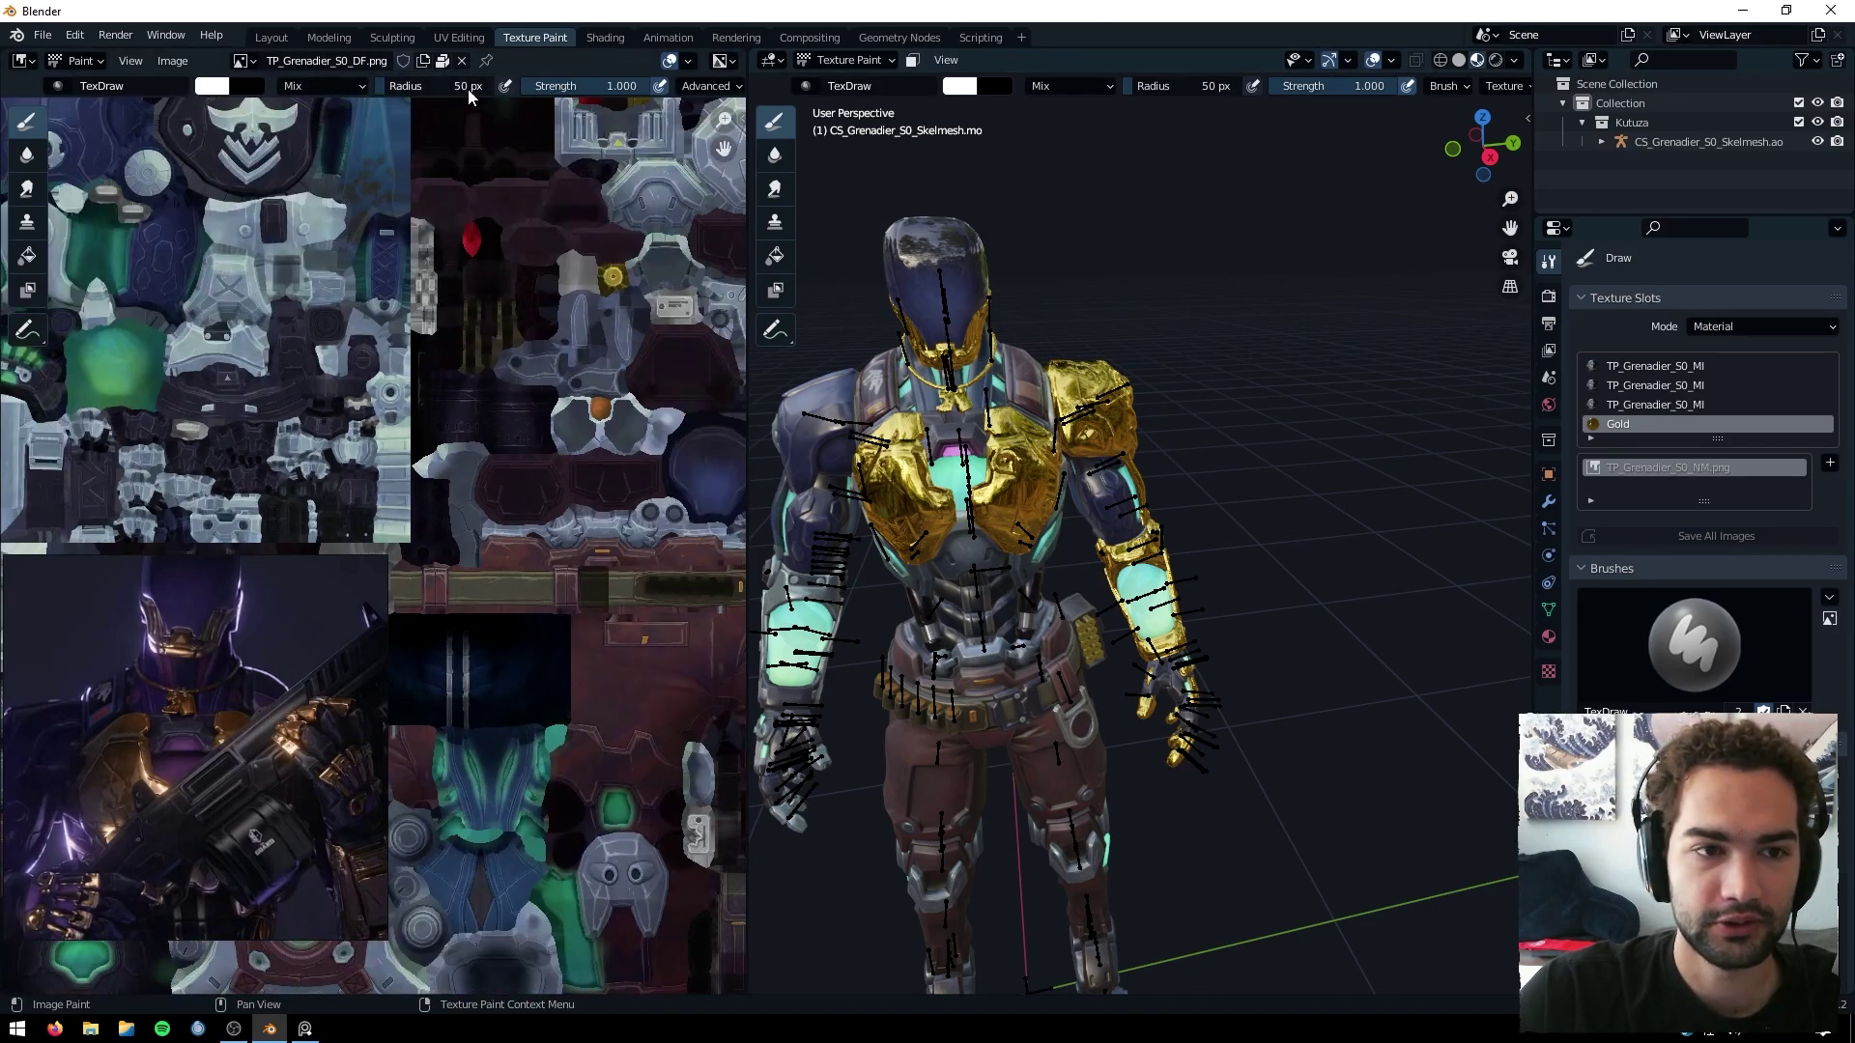
{"action": "left_click", "coordinate": [327, 87]}
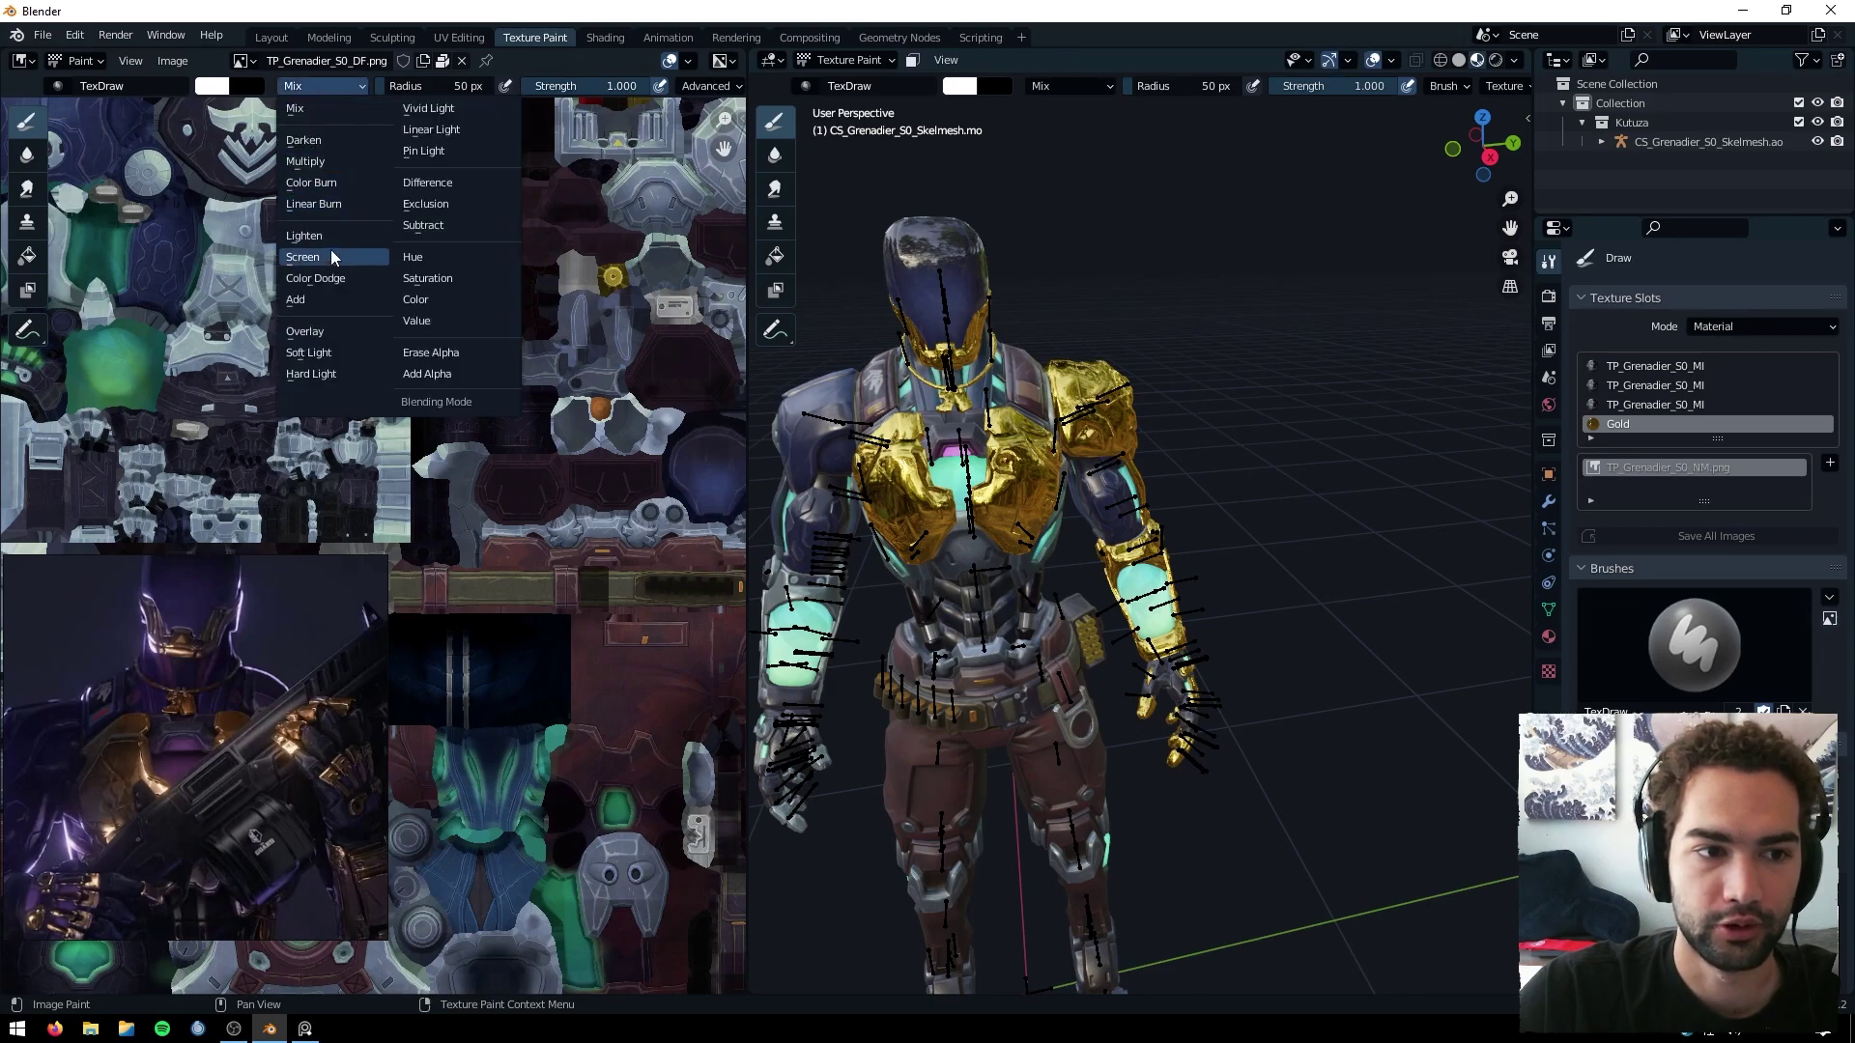
{"action": "left_click", "coordinate": [415, 300]}
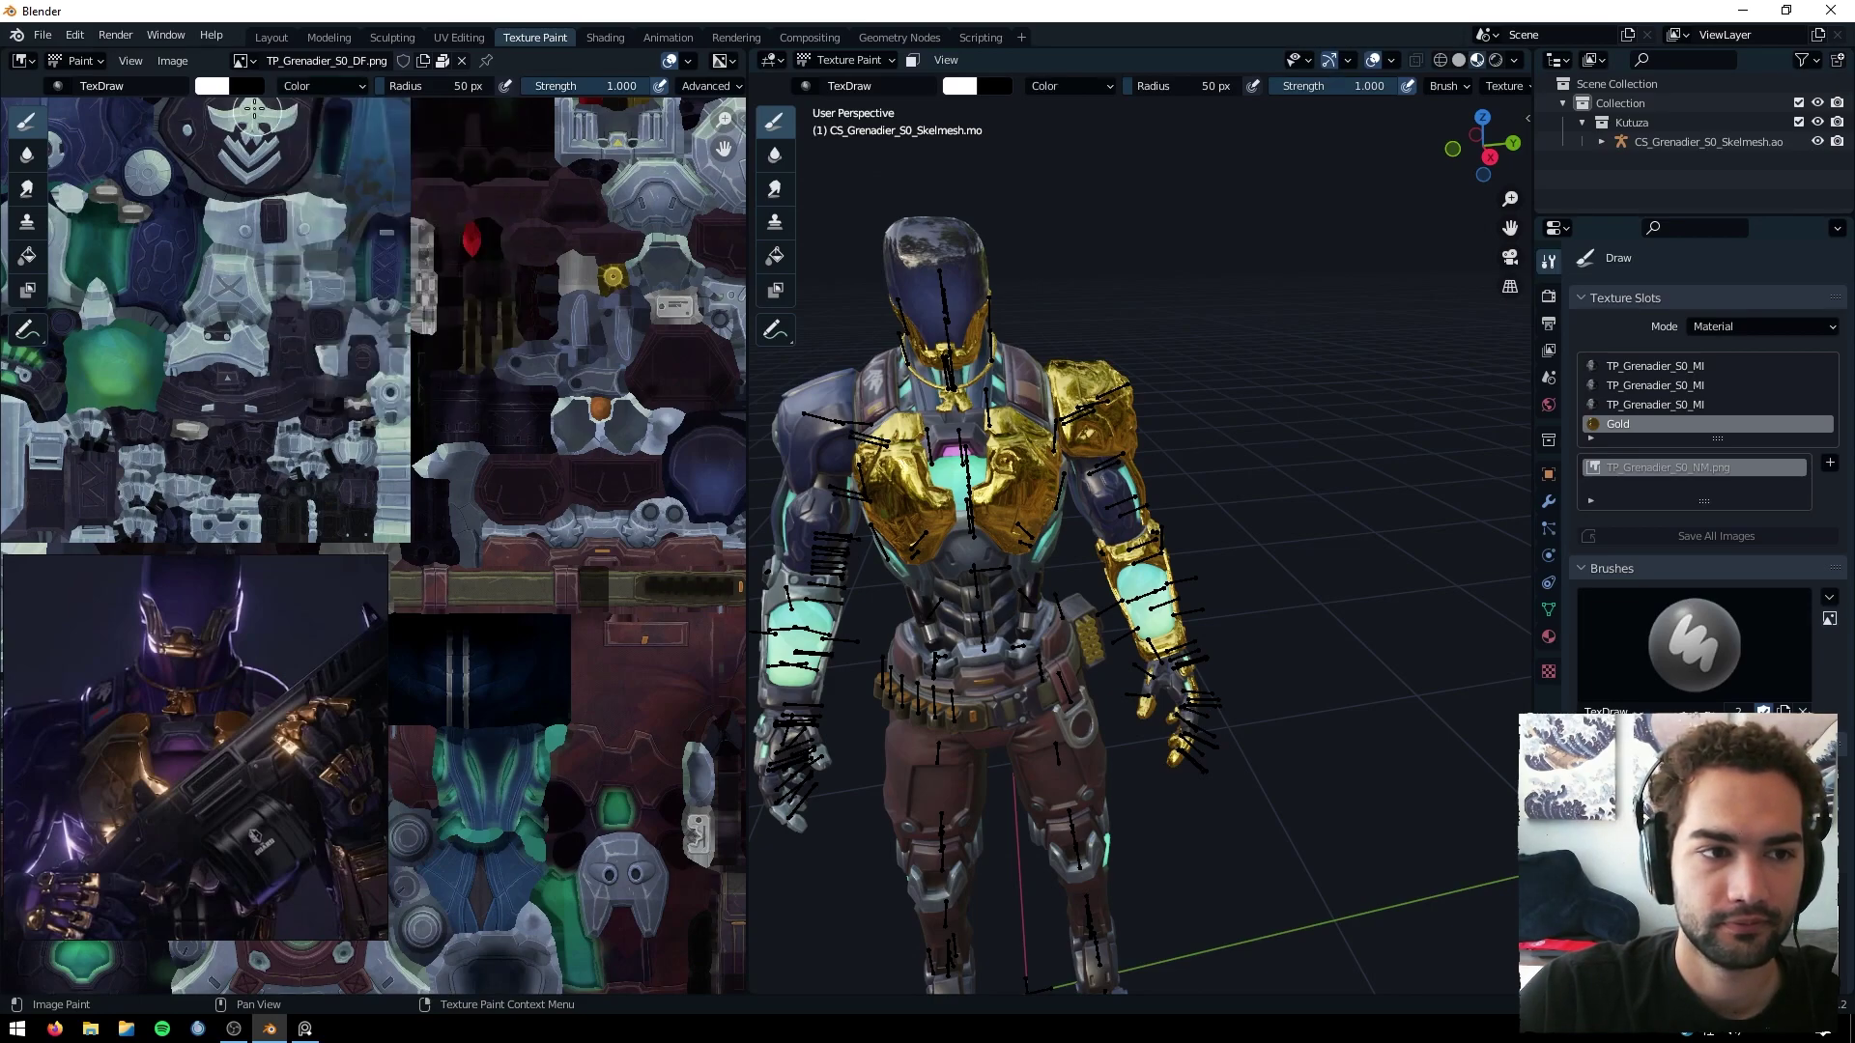
Set the brush color to a purple-magenta with hue 0.882, saturation 0.651 and value 0.513.
{"action": "left_click", "coordinate": [211, 87]}
{"action": "mouse_move", "coordinate": [319, 188]}
{"action": "left_mouse_down"}
{"action": "mouse_move", "coordinate": [317, 205]}
{"action": "mouse_move", "coordinate": [362, 162]}
{"action": "left_mouse_up"}
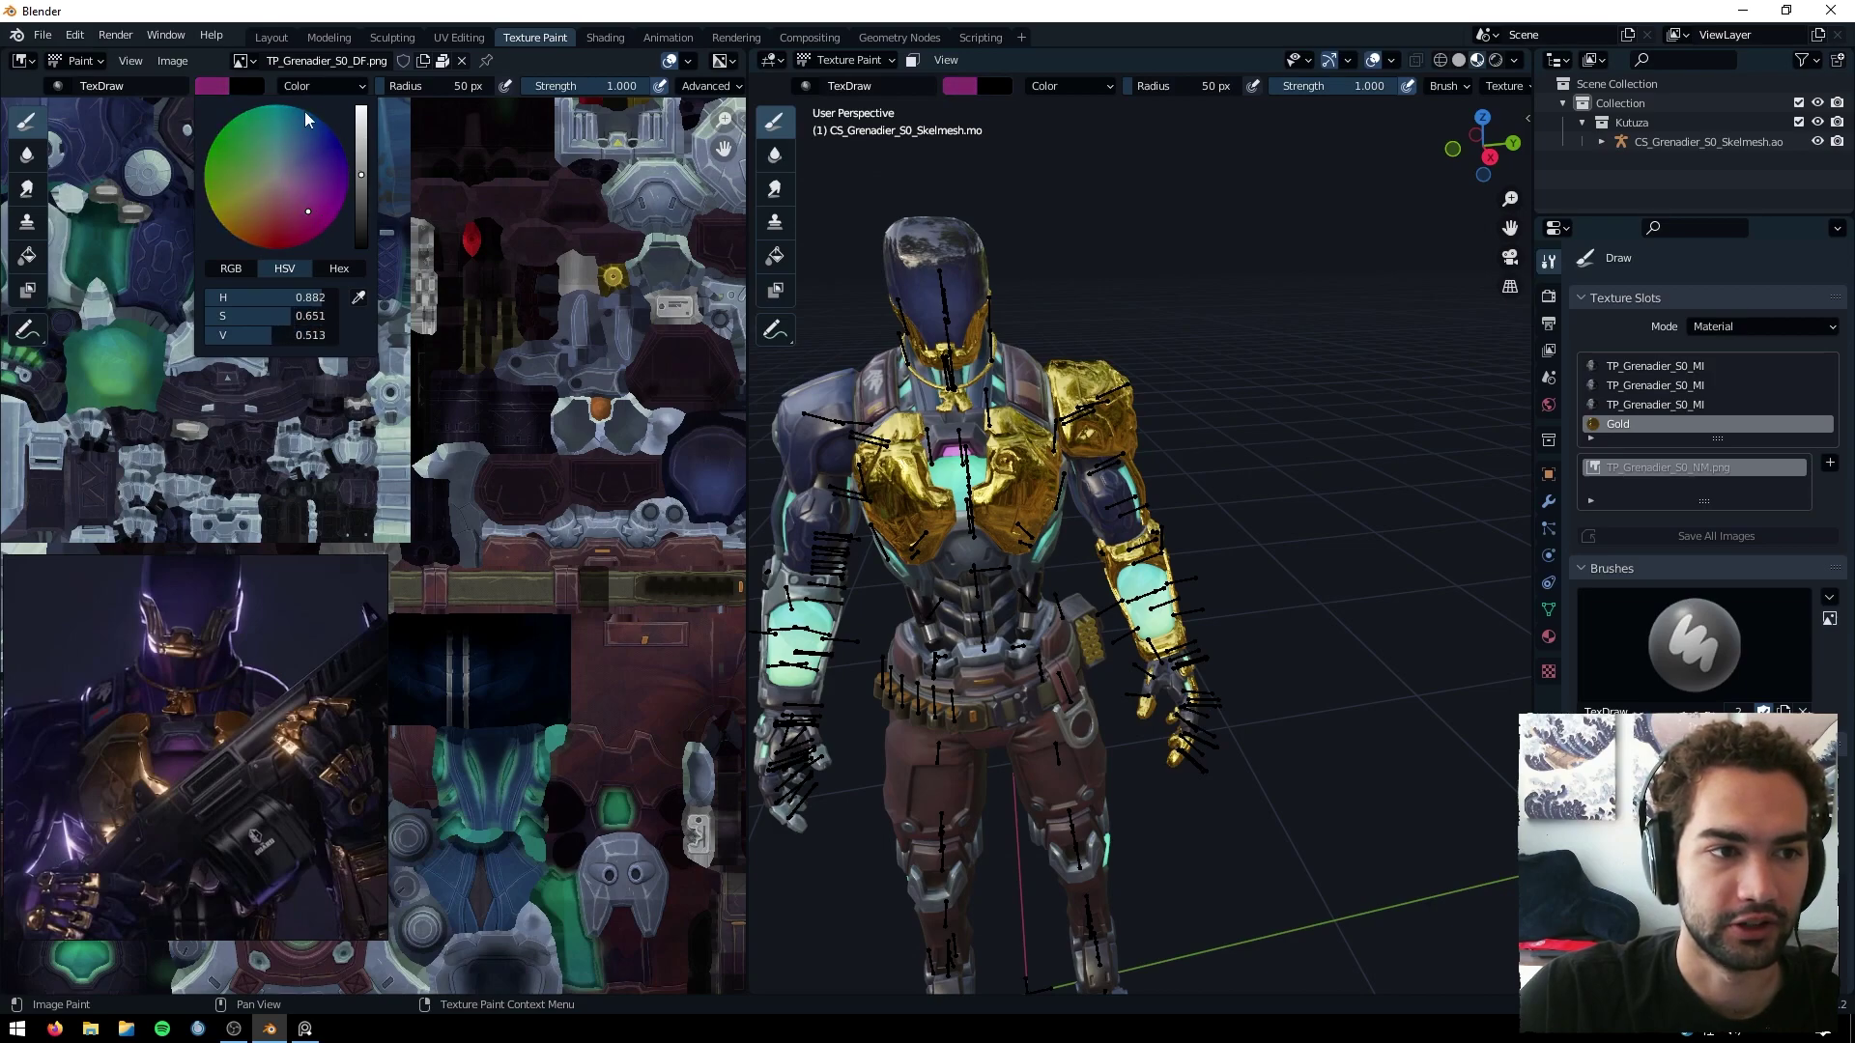
{"action": "scroll", "coordinate": [413, 499], "scroll_direction": "down", "scroll_amount": 5}
{"action": "scroll", "coordinate": [412, 499], "scroll_direction": "up", "scroll_amount": 4}
{"action": "middle_click_drag", "start_coordinate": [415, 495], "coordinate": [464, 356]}
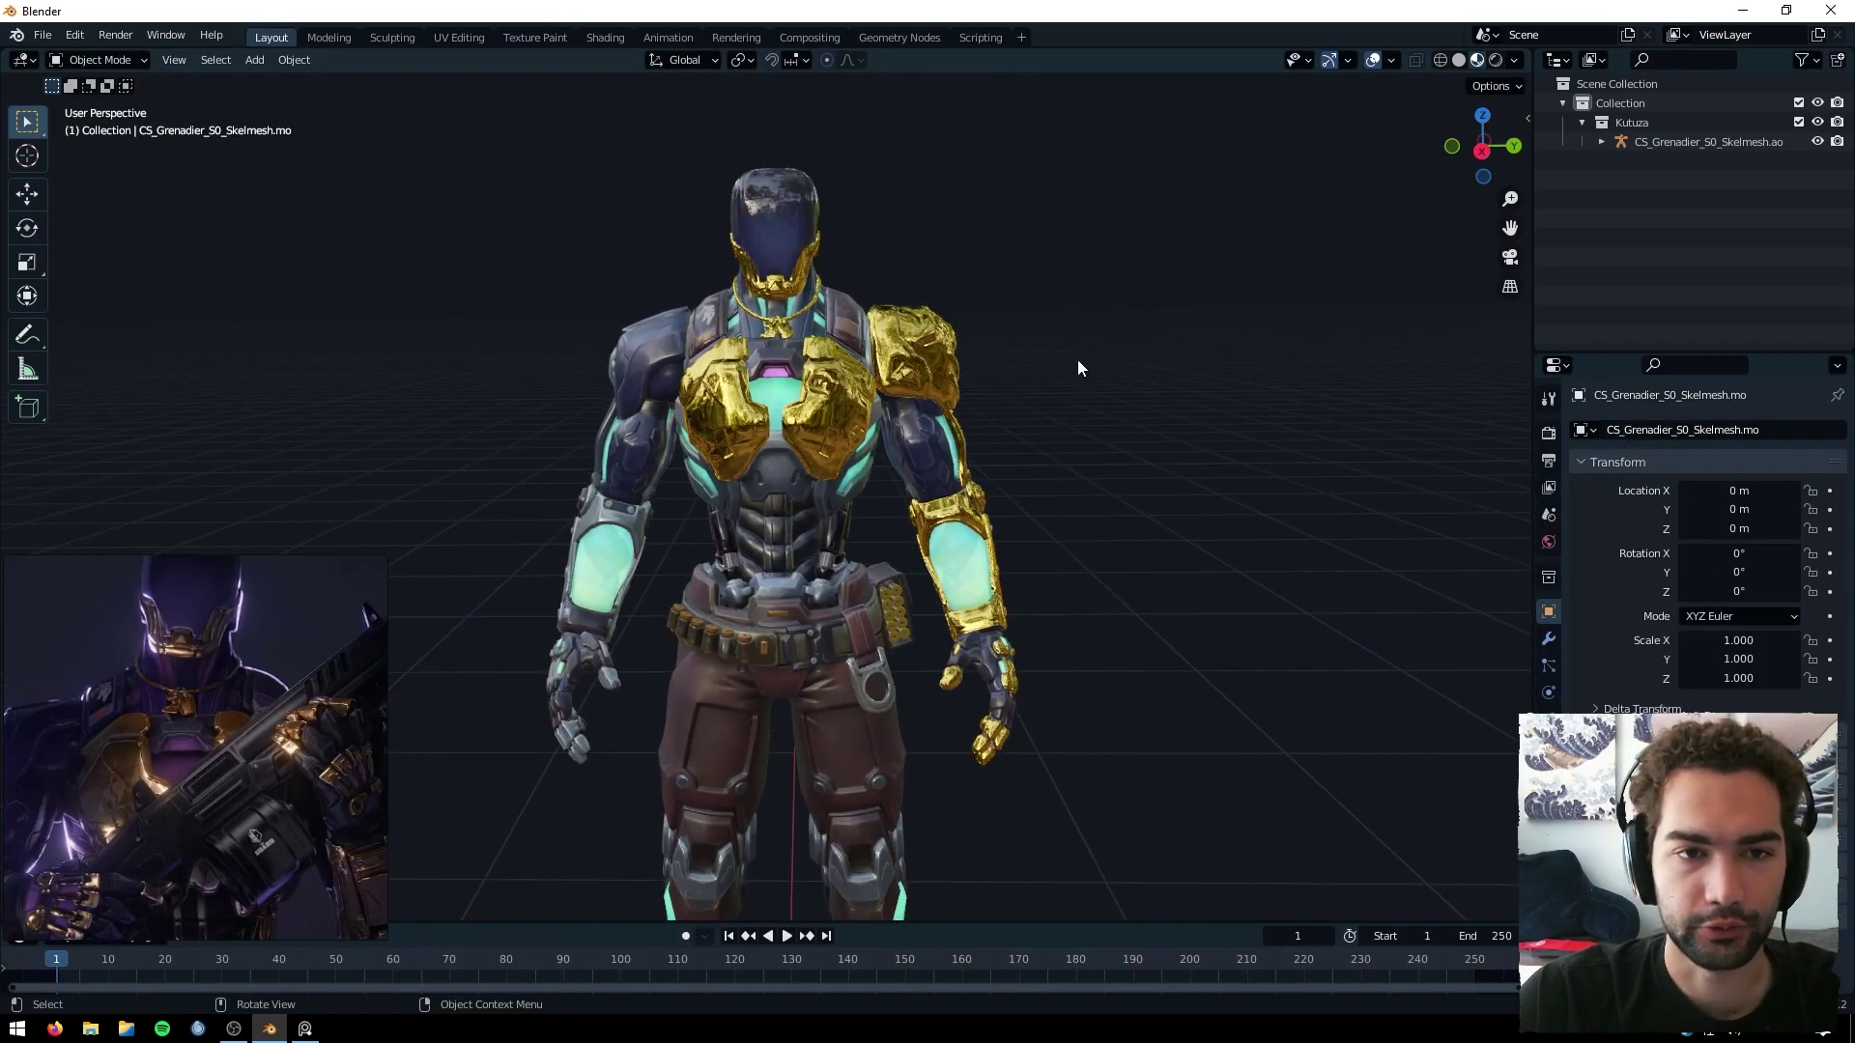
Add an area light beside the gold shoulder at about X 0.64, Y 0.69, Z 1.77 m, angled toward the character.
{"action": "scroll", "coordinate": [1076, 359], "scroll_direction": "down", "scroll_amount": 2}
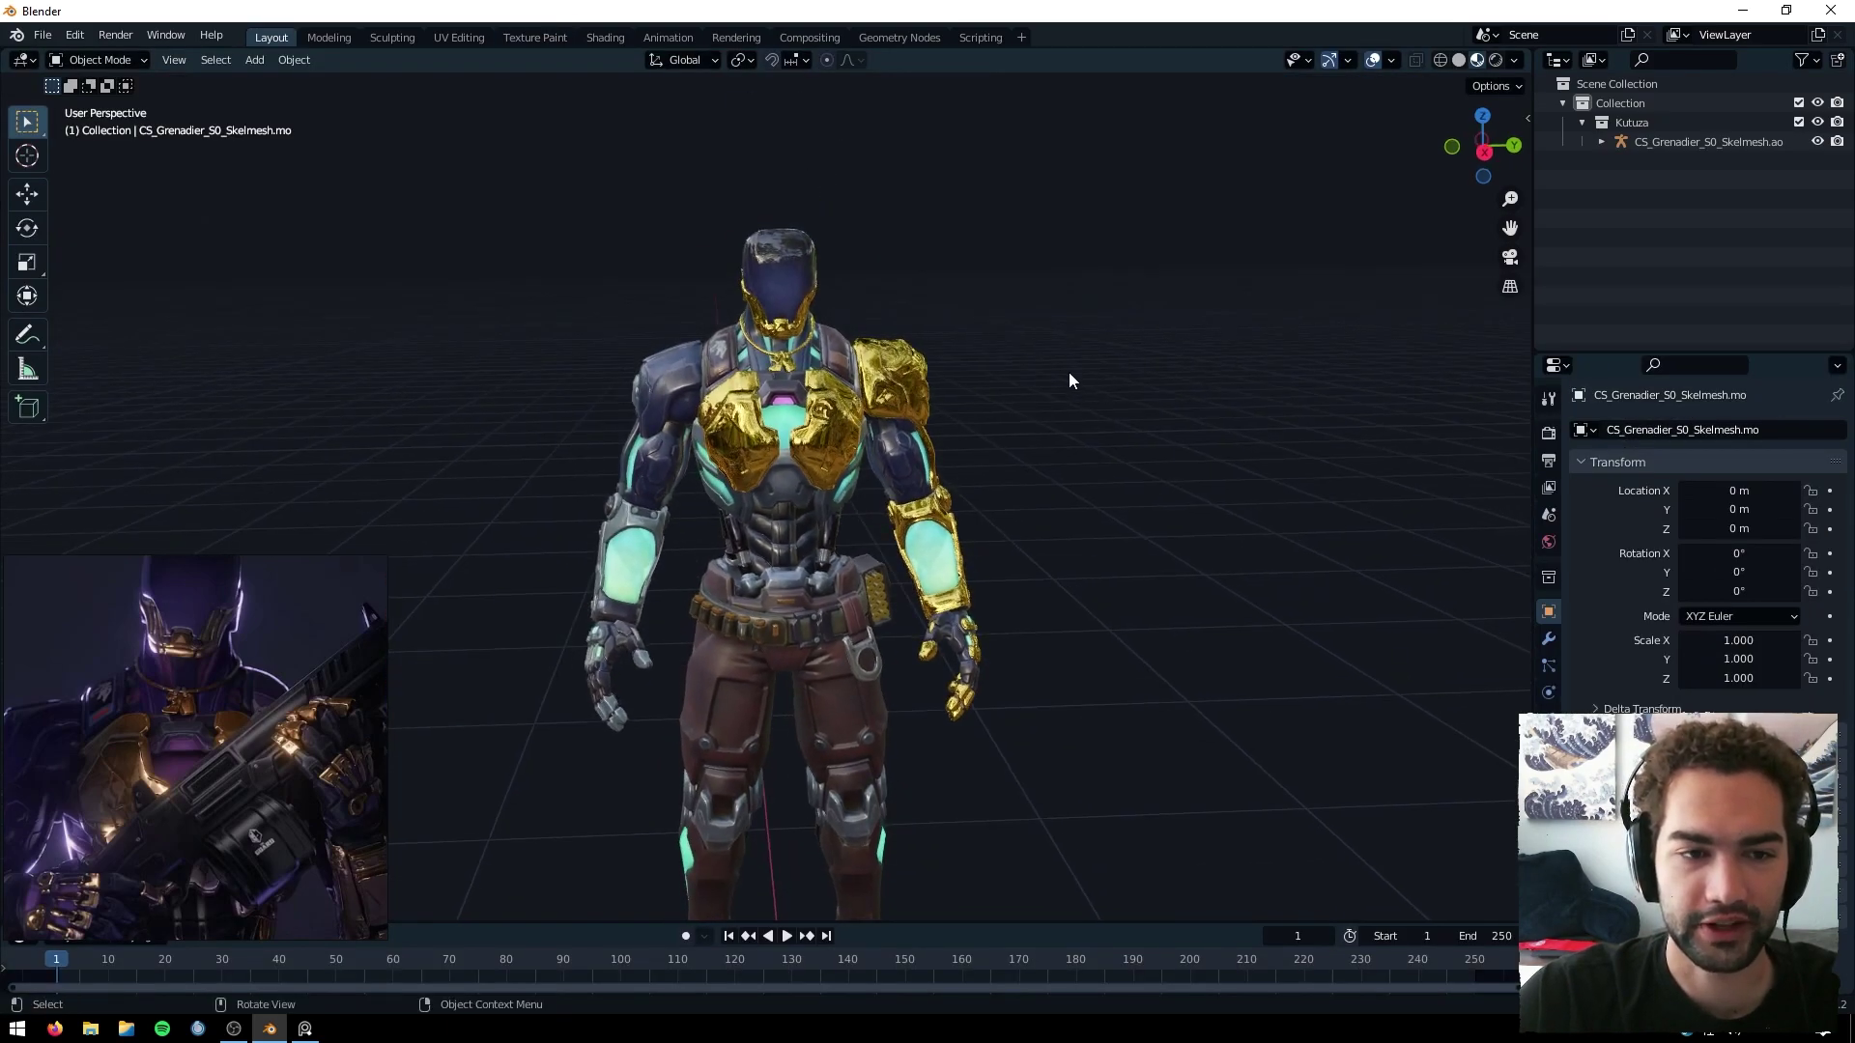
{"action": "left_click", "coordinate": [254, 59]}
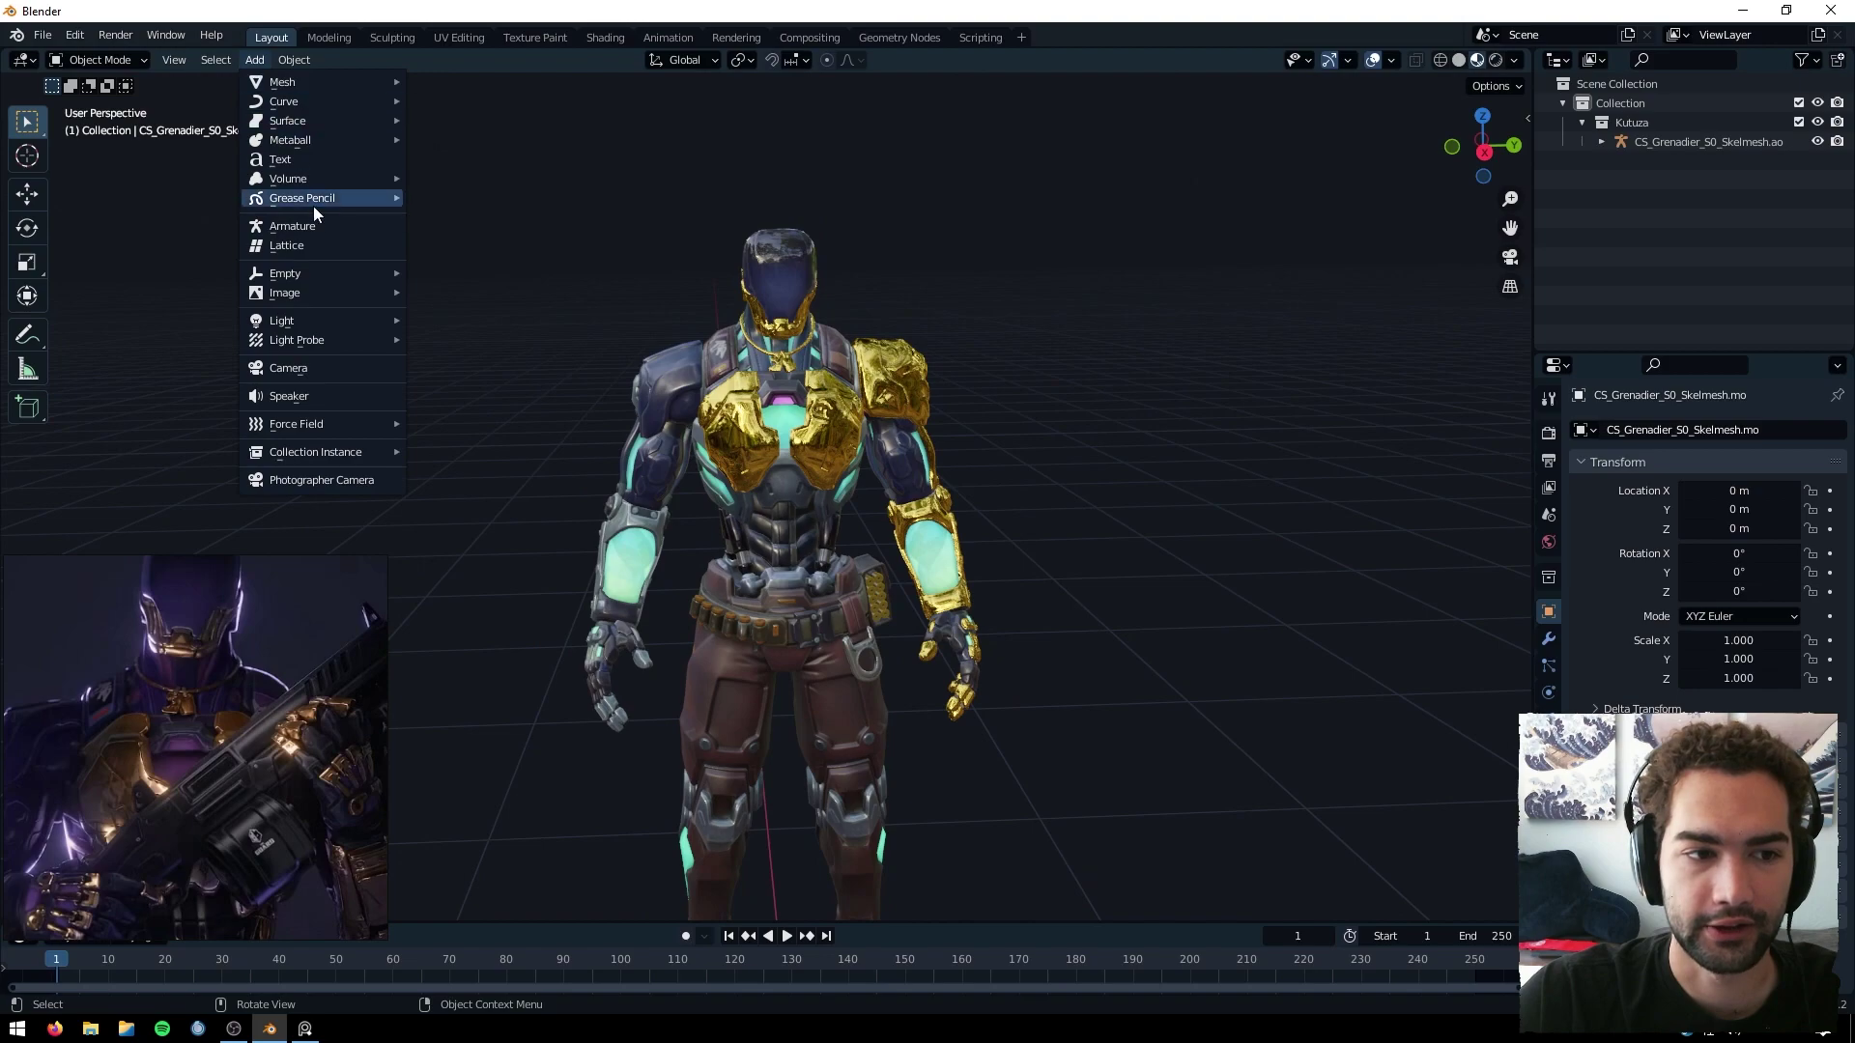
{"action": "mouse_move", "coordinate": [329, 320]}
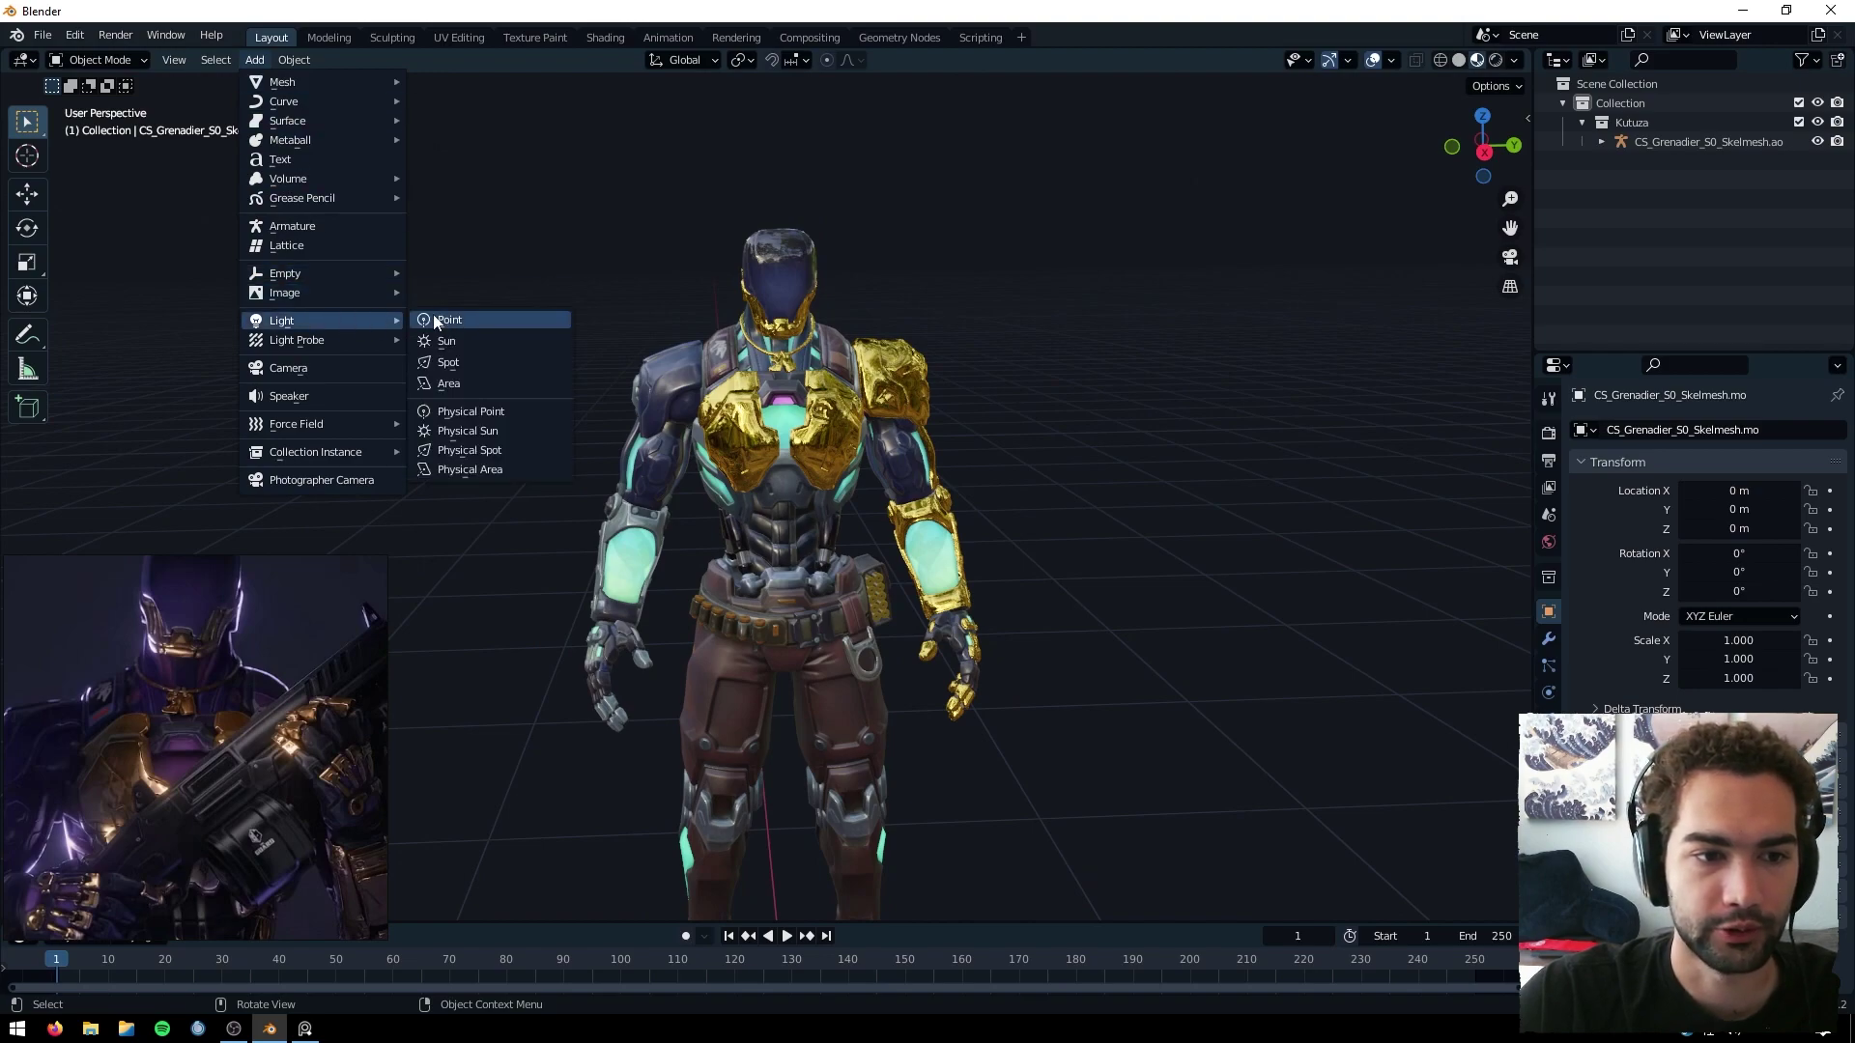
{"action": "left_click", "coordinate": [448, 384]}
{"action": "scroll", "coordinate": [995, 634], "scroll_direction": "down", "scroll_amount": 3}
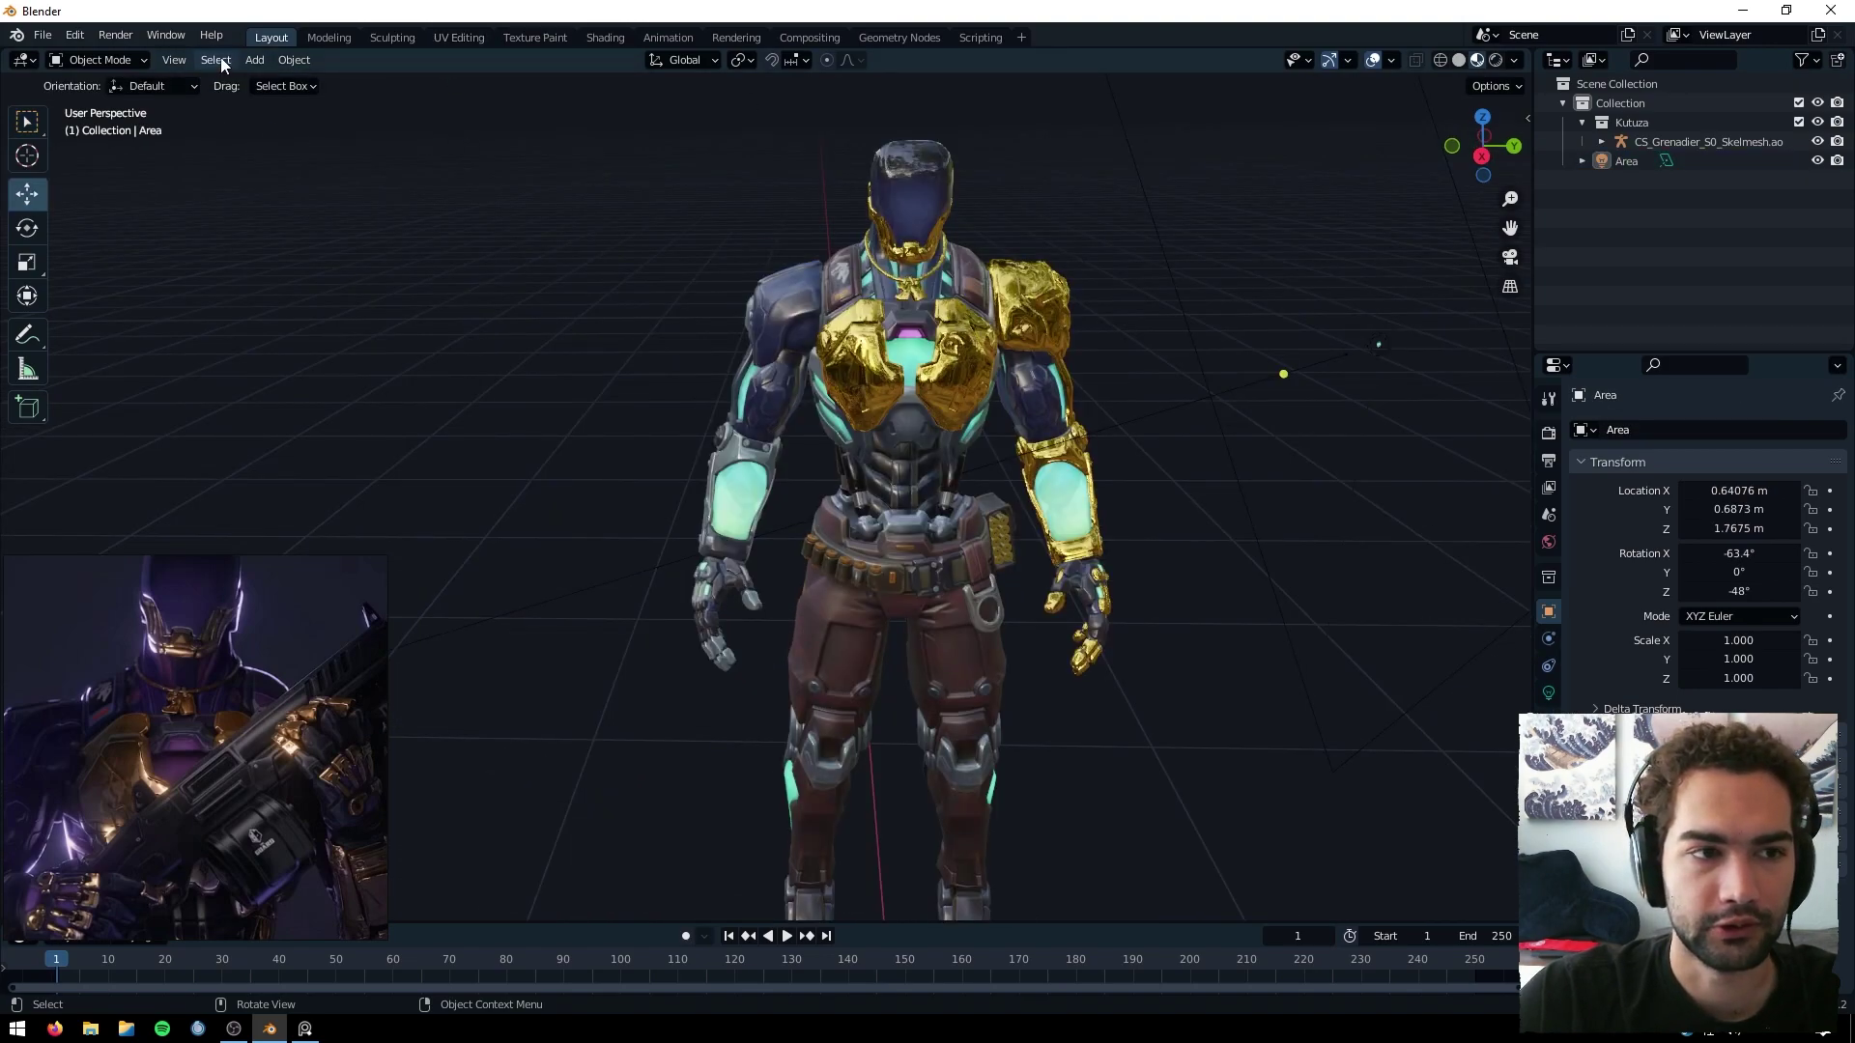
Add a camera, align it to the current view and frame the character's upper body.
{"action": "left_click", "coordinate": [255, 59]}
{"action": "left_click", "coordinate": [316, 363]}
{"action": "scroll", "coordinate": [1014, 404], "scroll_direction": "down", "scroll_amount": 2}
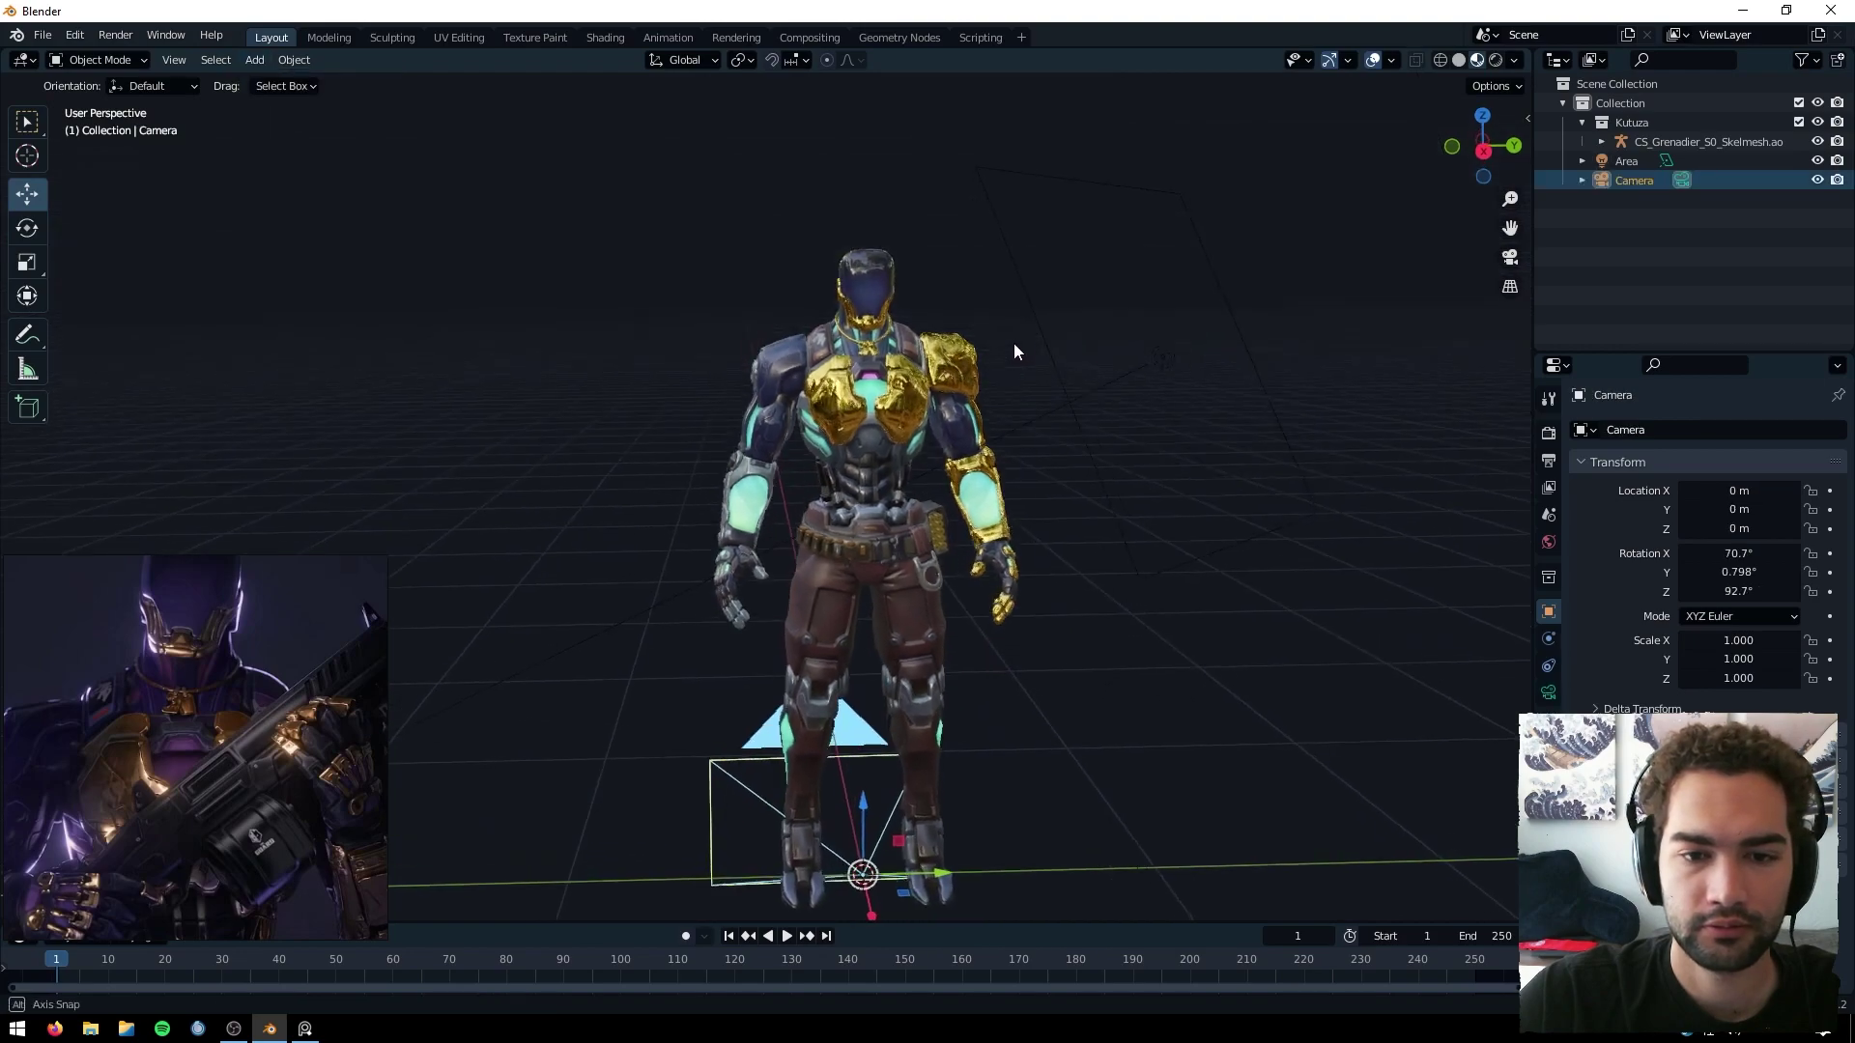
{"action": "key", "text": "ctrl+alt+KP_0"}
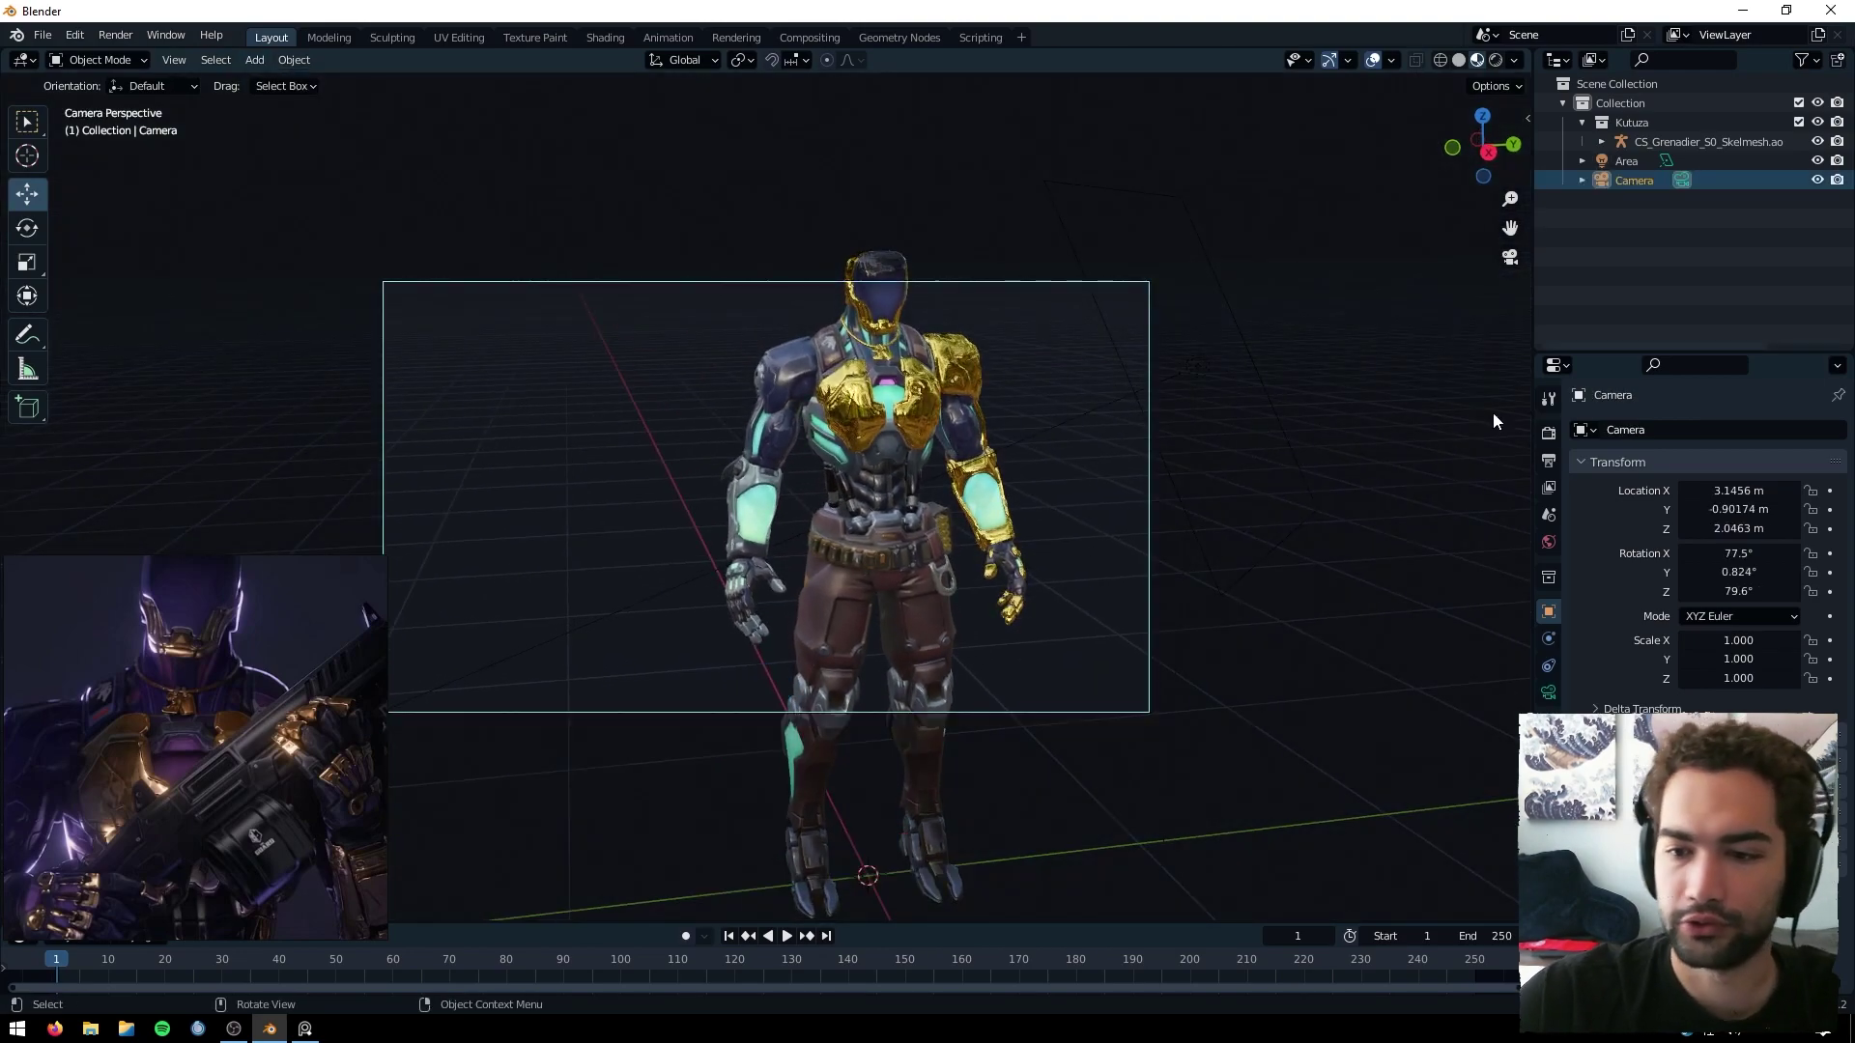
{"action": "left_click_drag", "start_coordinate": [1739, 509], "coordinate": [1680, 491]}
Set the render engine to Cycles with GPU Compute as the device and 128 maximum viewport samples.
{"action": "left_click", "coordinate": [1548, 433]}
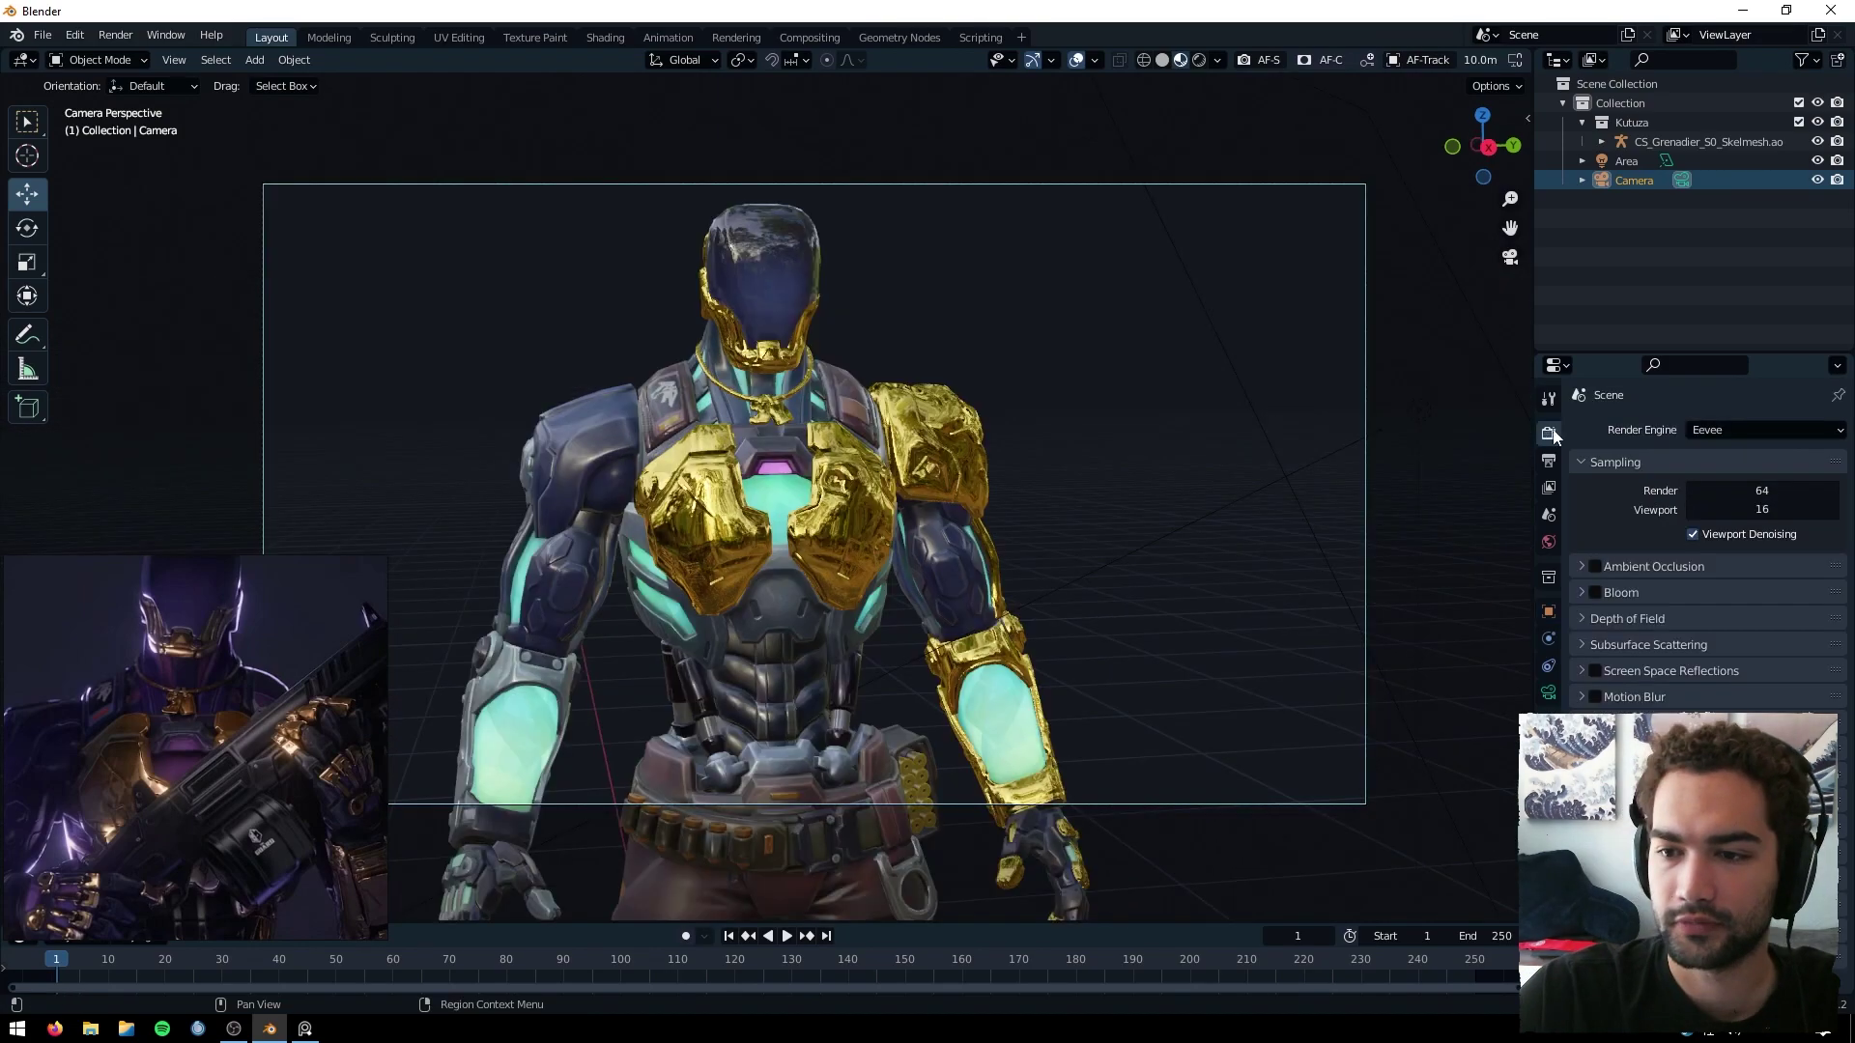
{"action": "left_click", "coordinate": [1736, 431]}
{"action": "left_click", "coordinate": [1731, 490]}
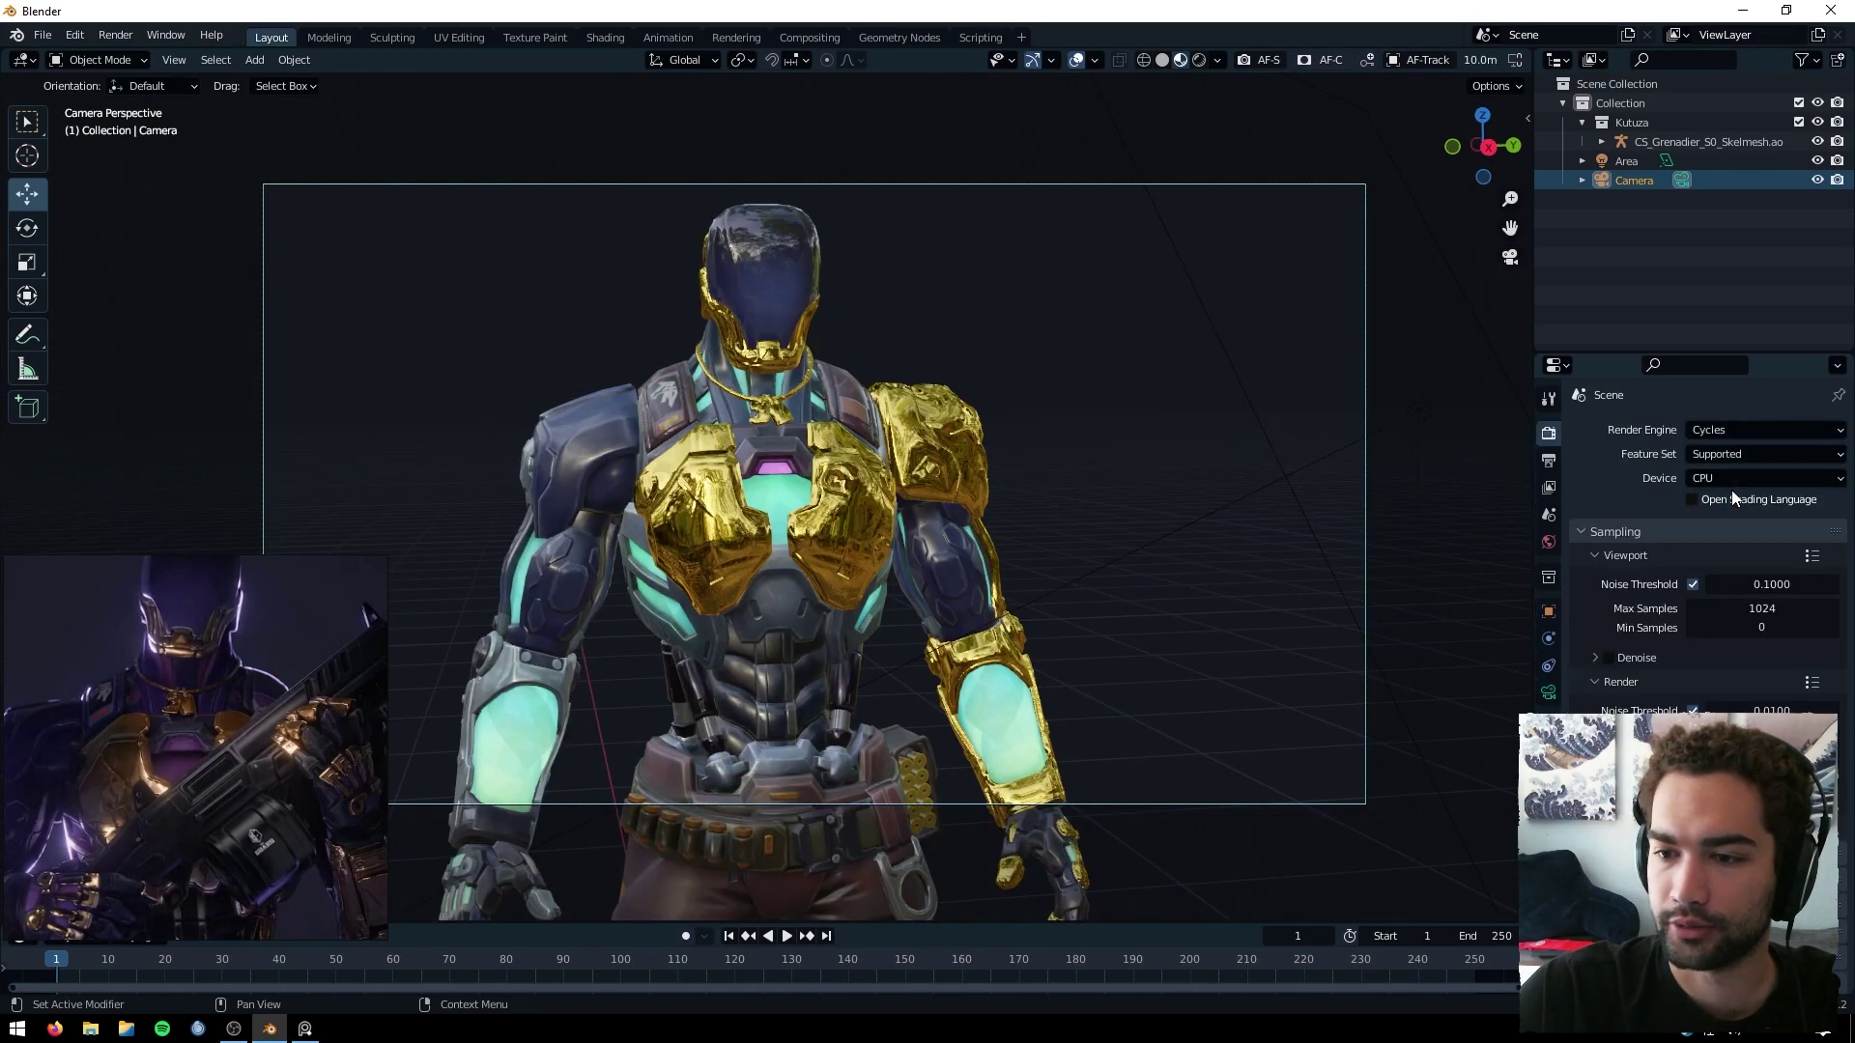
{"action": "left_click", "coordinate": [1750, 607]}
{"action": "type", "text": "128"}
{"action": "key", "text": "Return"}
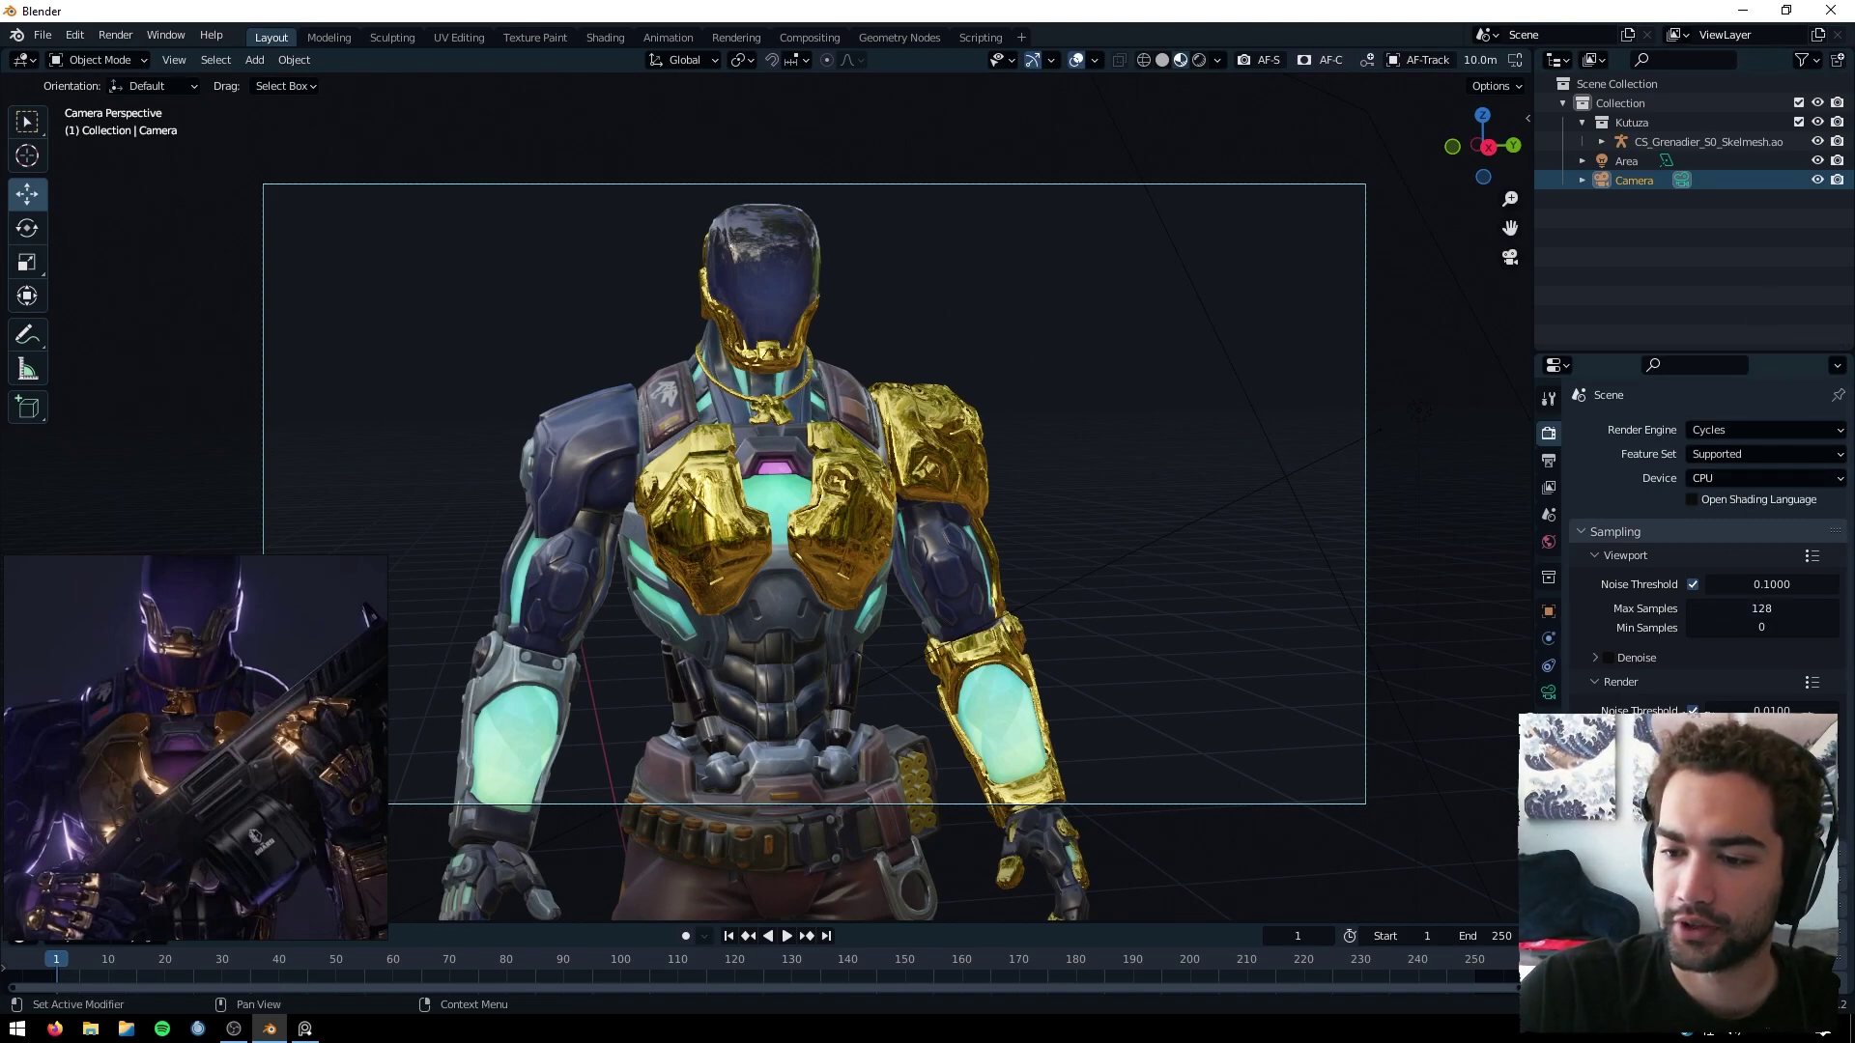
{"action": "left_click", "coordinate": [1727, 480]}
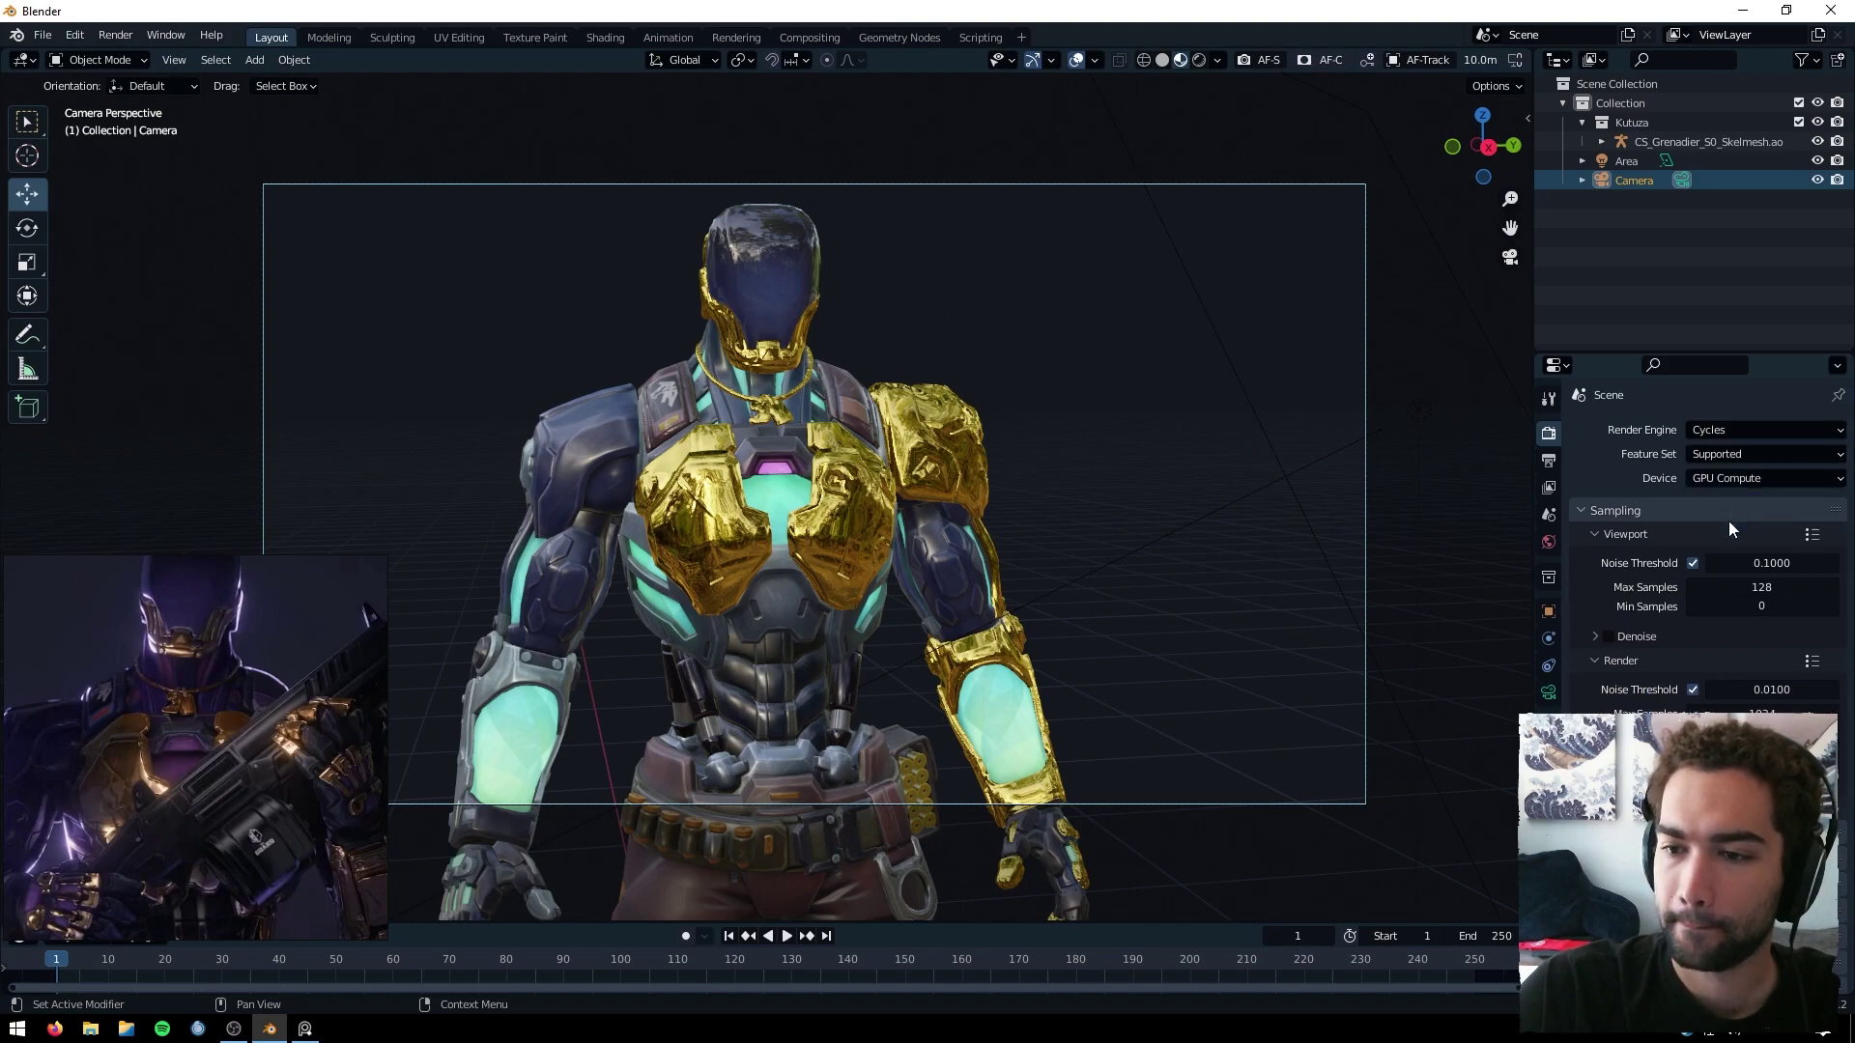
{"action": "left_click", "coordinate": [1730, 519]}
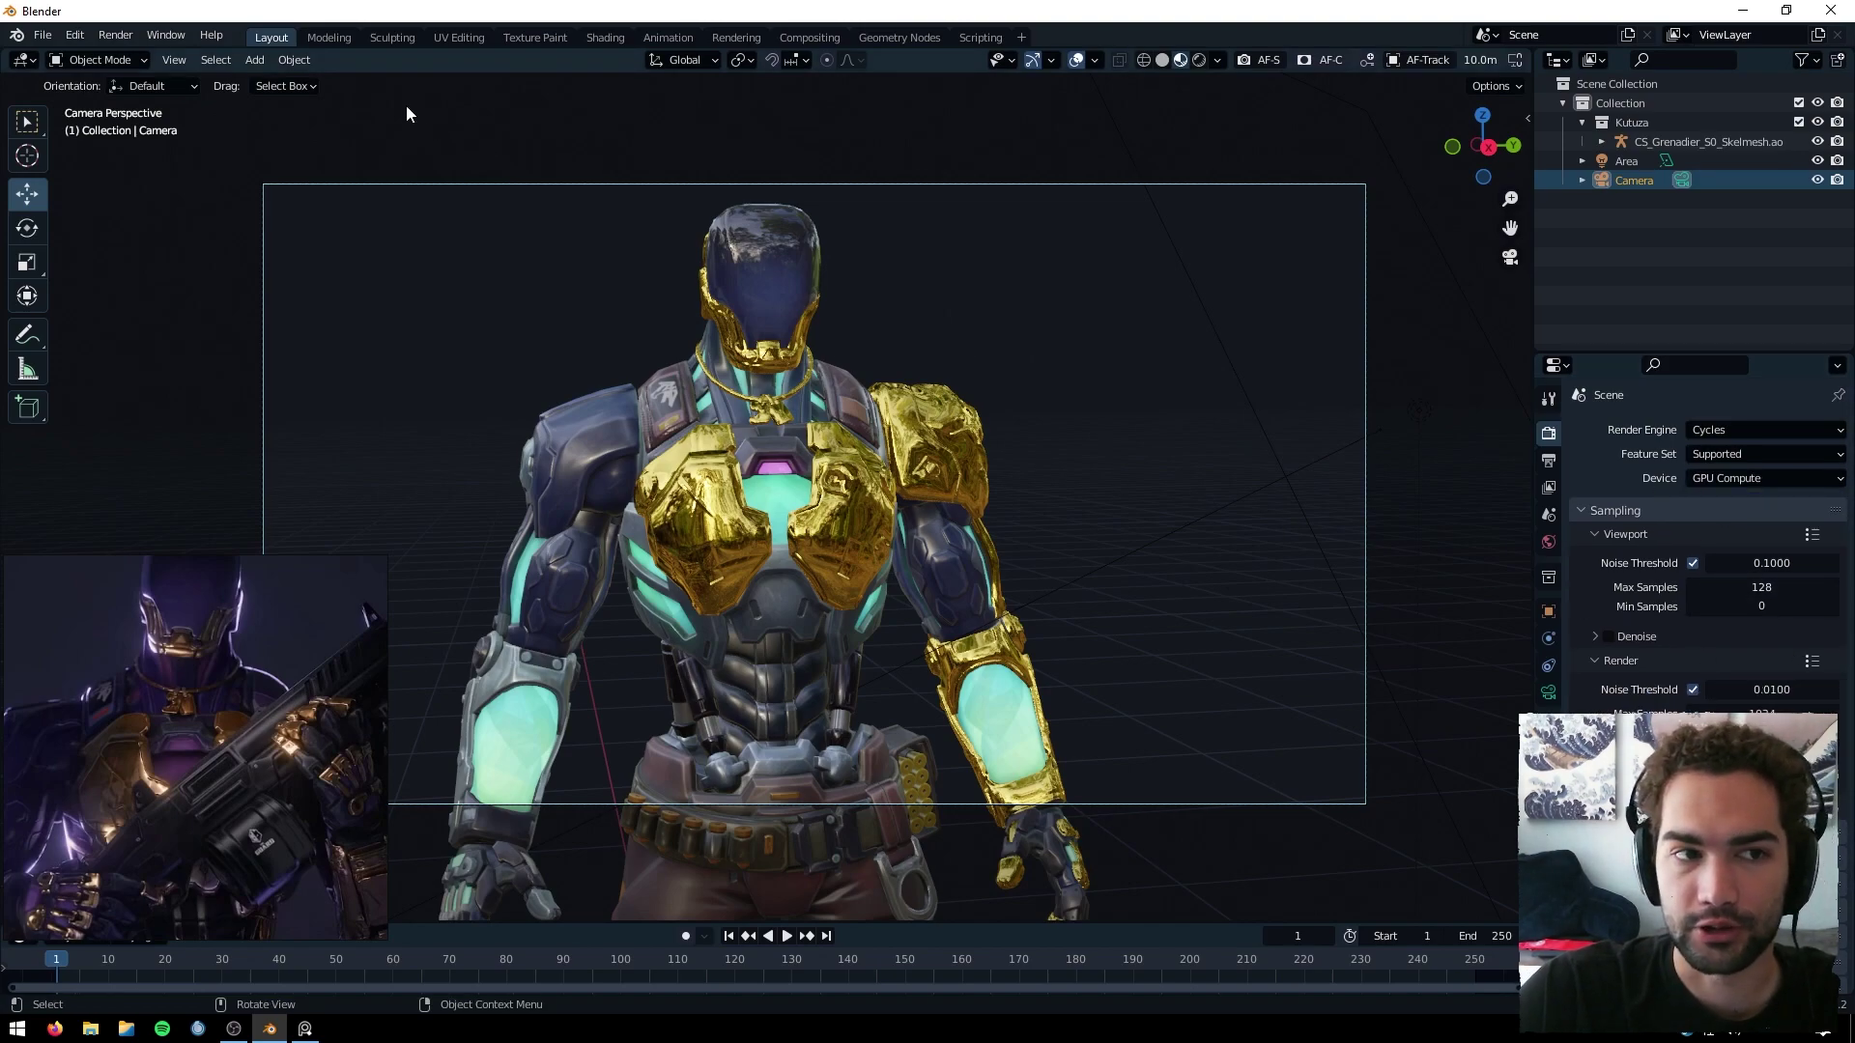
Render a still image from the camera to check the gold, and close the render window.
{"action": "left_click", "coordinate": [116, 35]}
{"action": "left_click", "coordinate": [145, 55]}
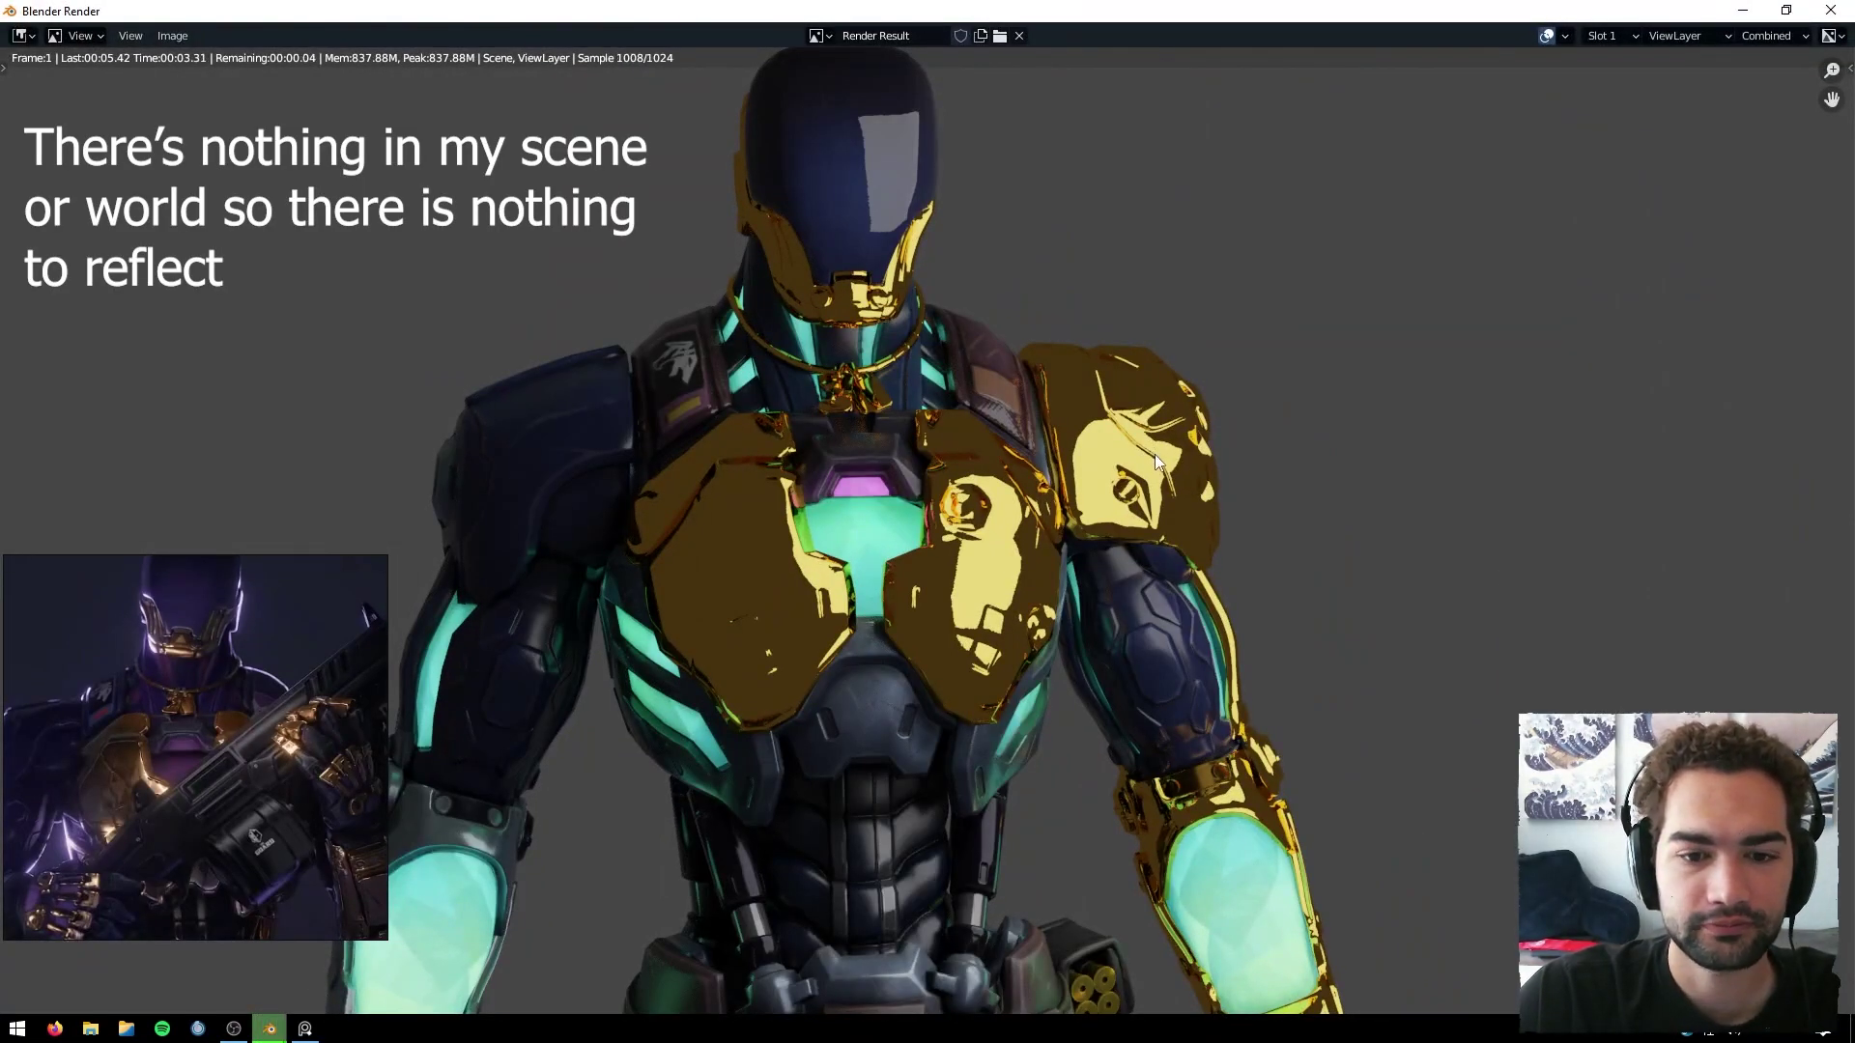
{"action": "key", "text": "Escape"}
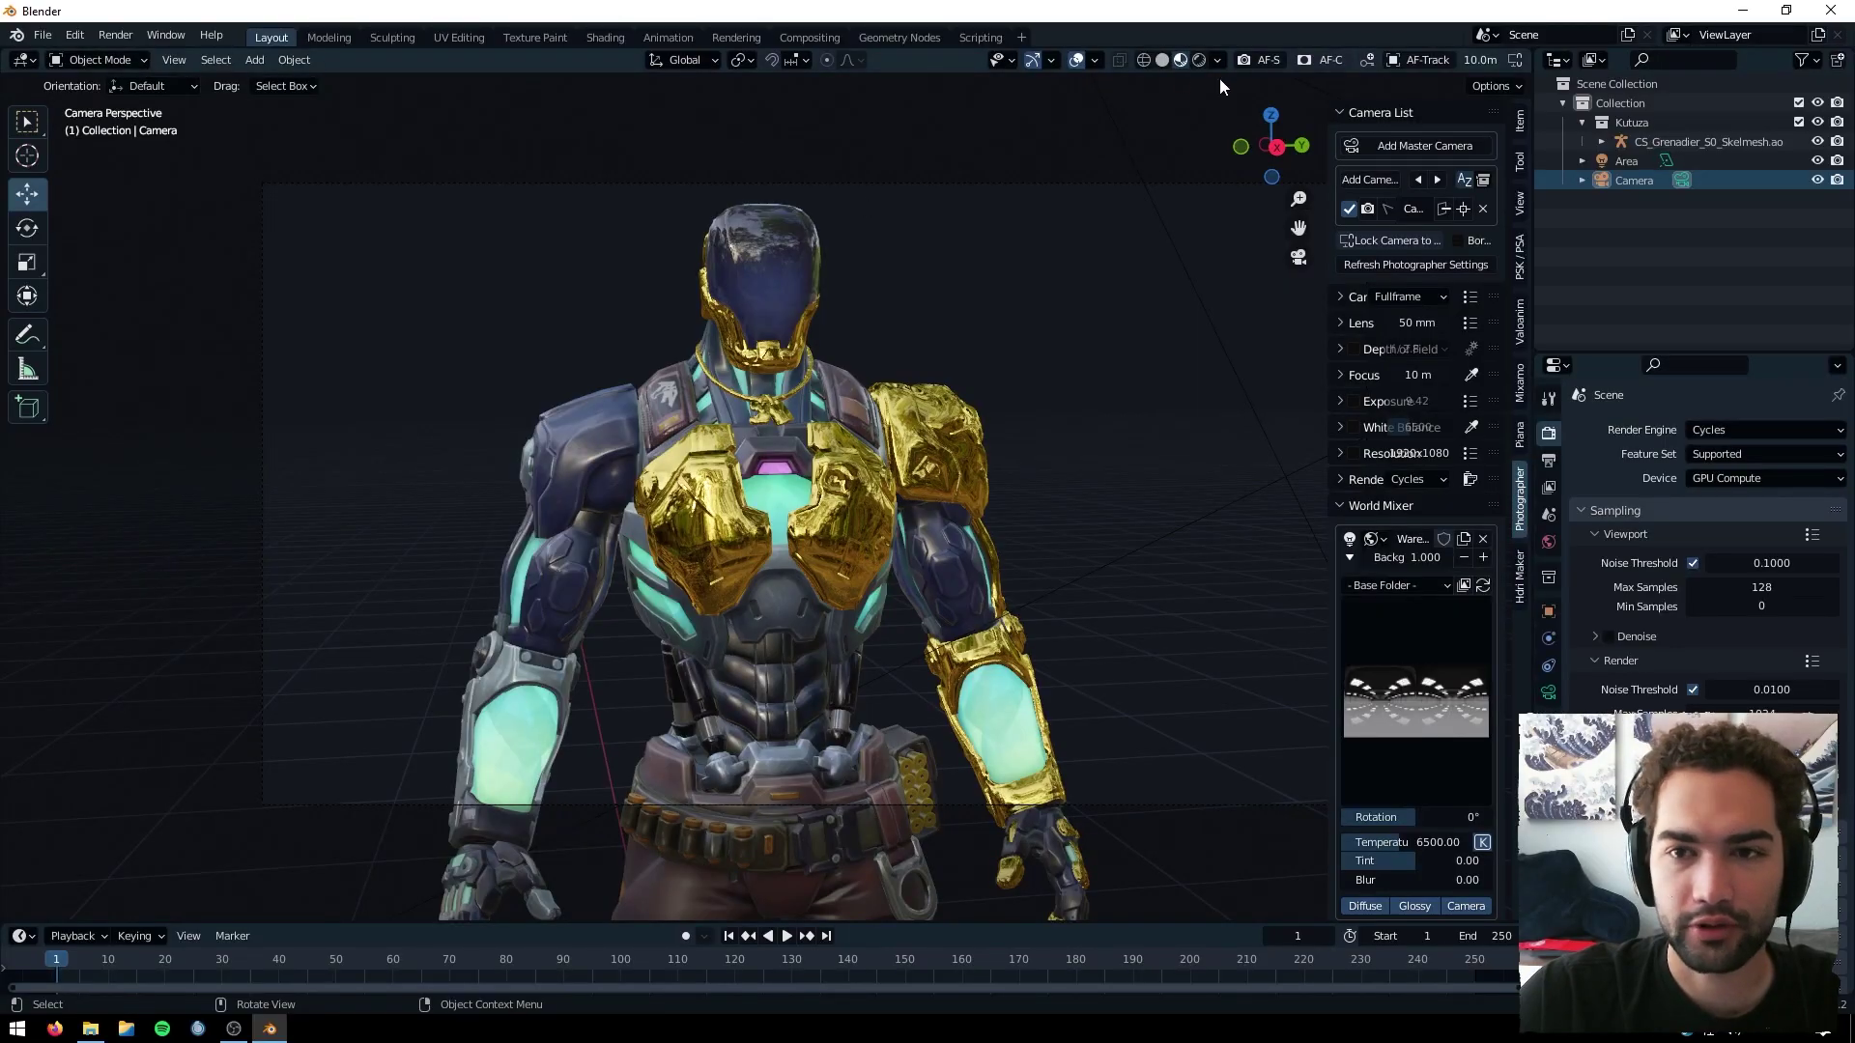
Show the viewport in Rendered shading and set the world environment to the industrial_sunset_02_4k HDRI.
{"action": "left_click", "coordinate": [1198, 60]}
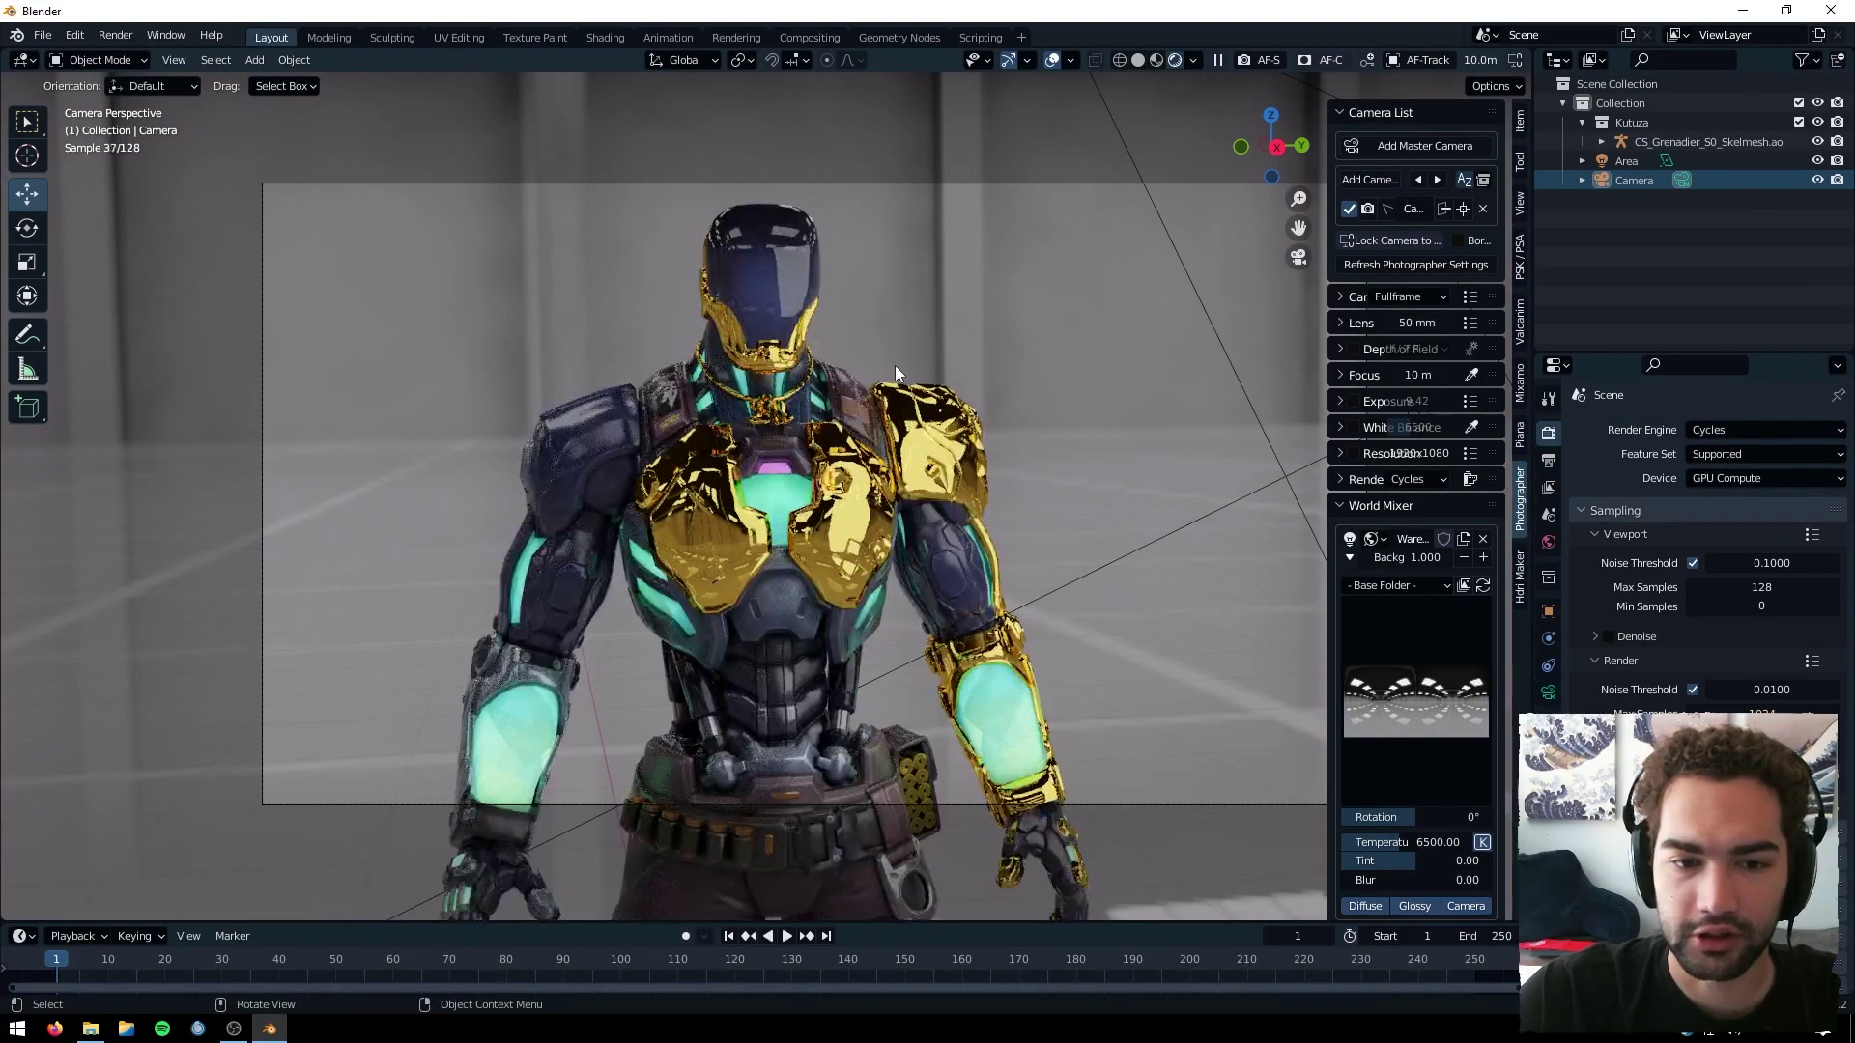
{"action": "left_click", "coordinate": [1411, 672]}
{"action": "left_click", "coordinate": [1055, 858]}
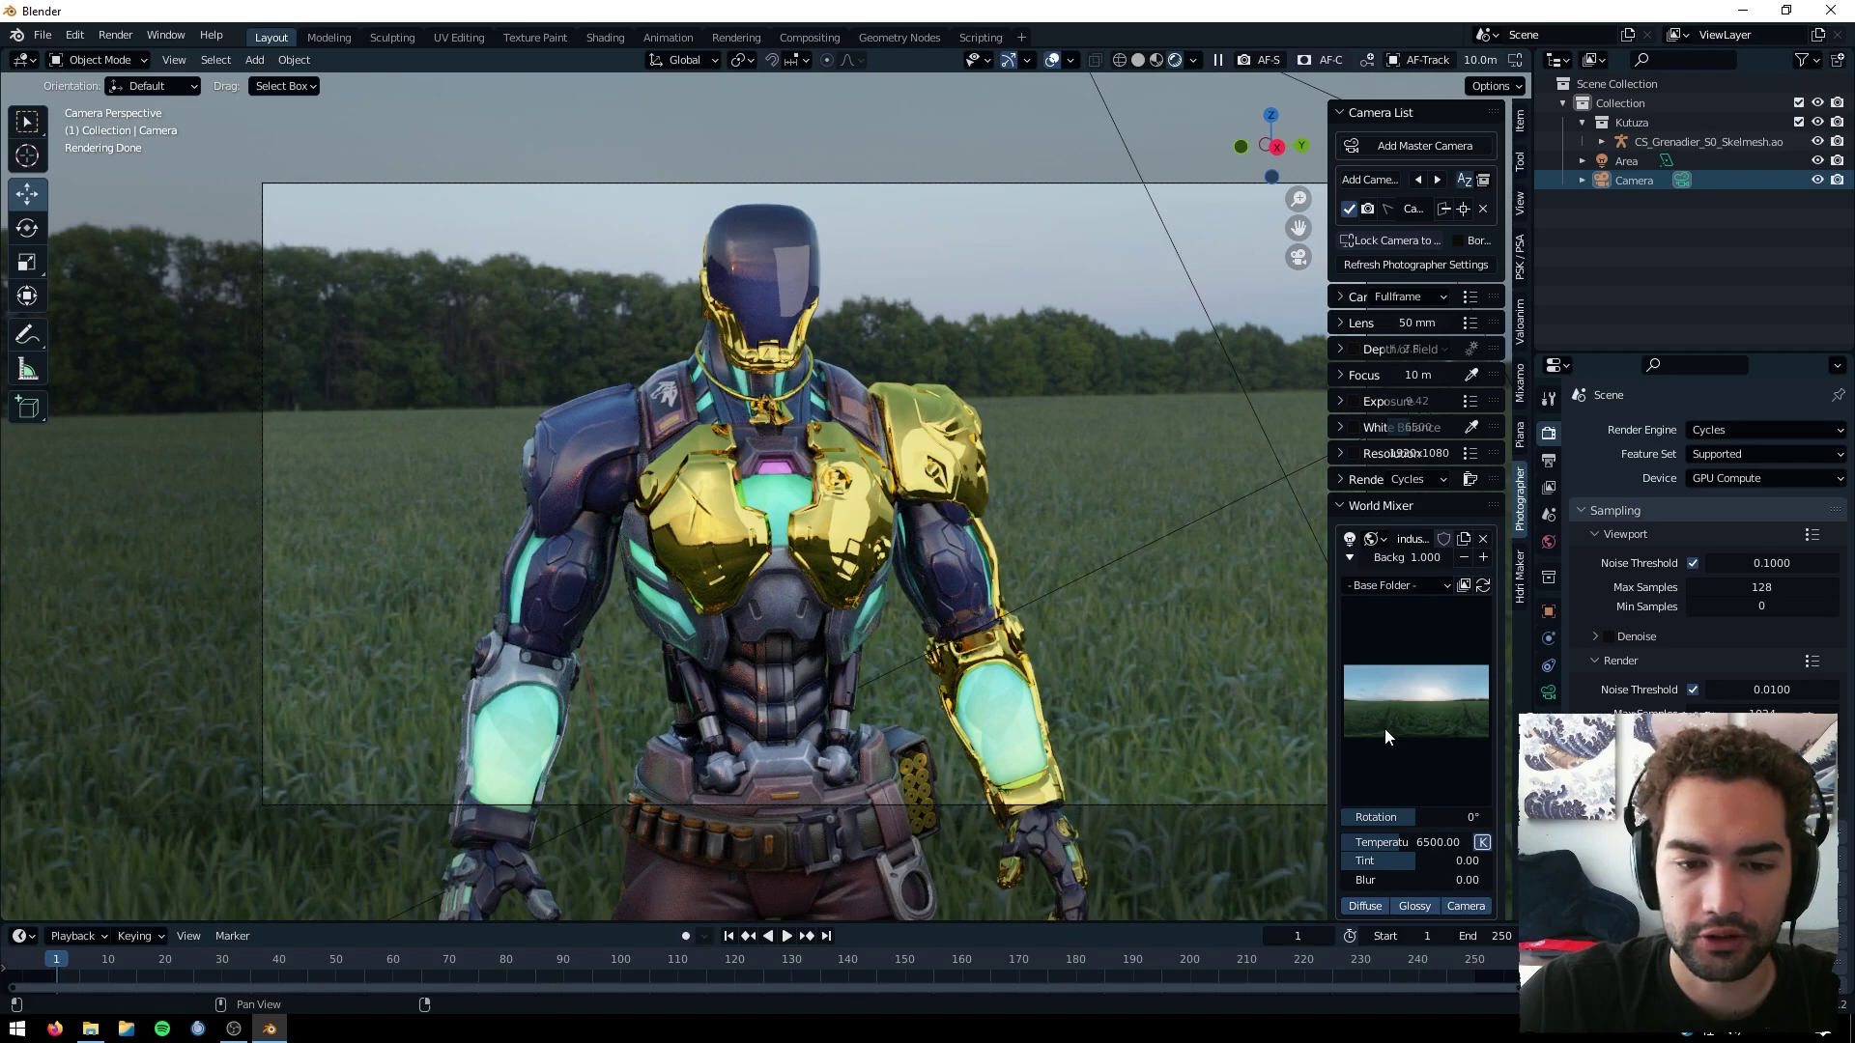
Examine the world's node setup in the Shading workspace, from the environment texture through to the World Output.
{"action": "left_click", "coordinate": [605, 37]}
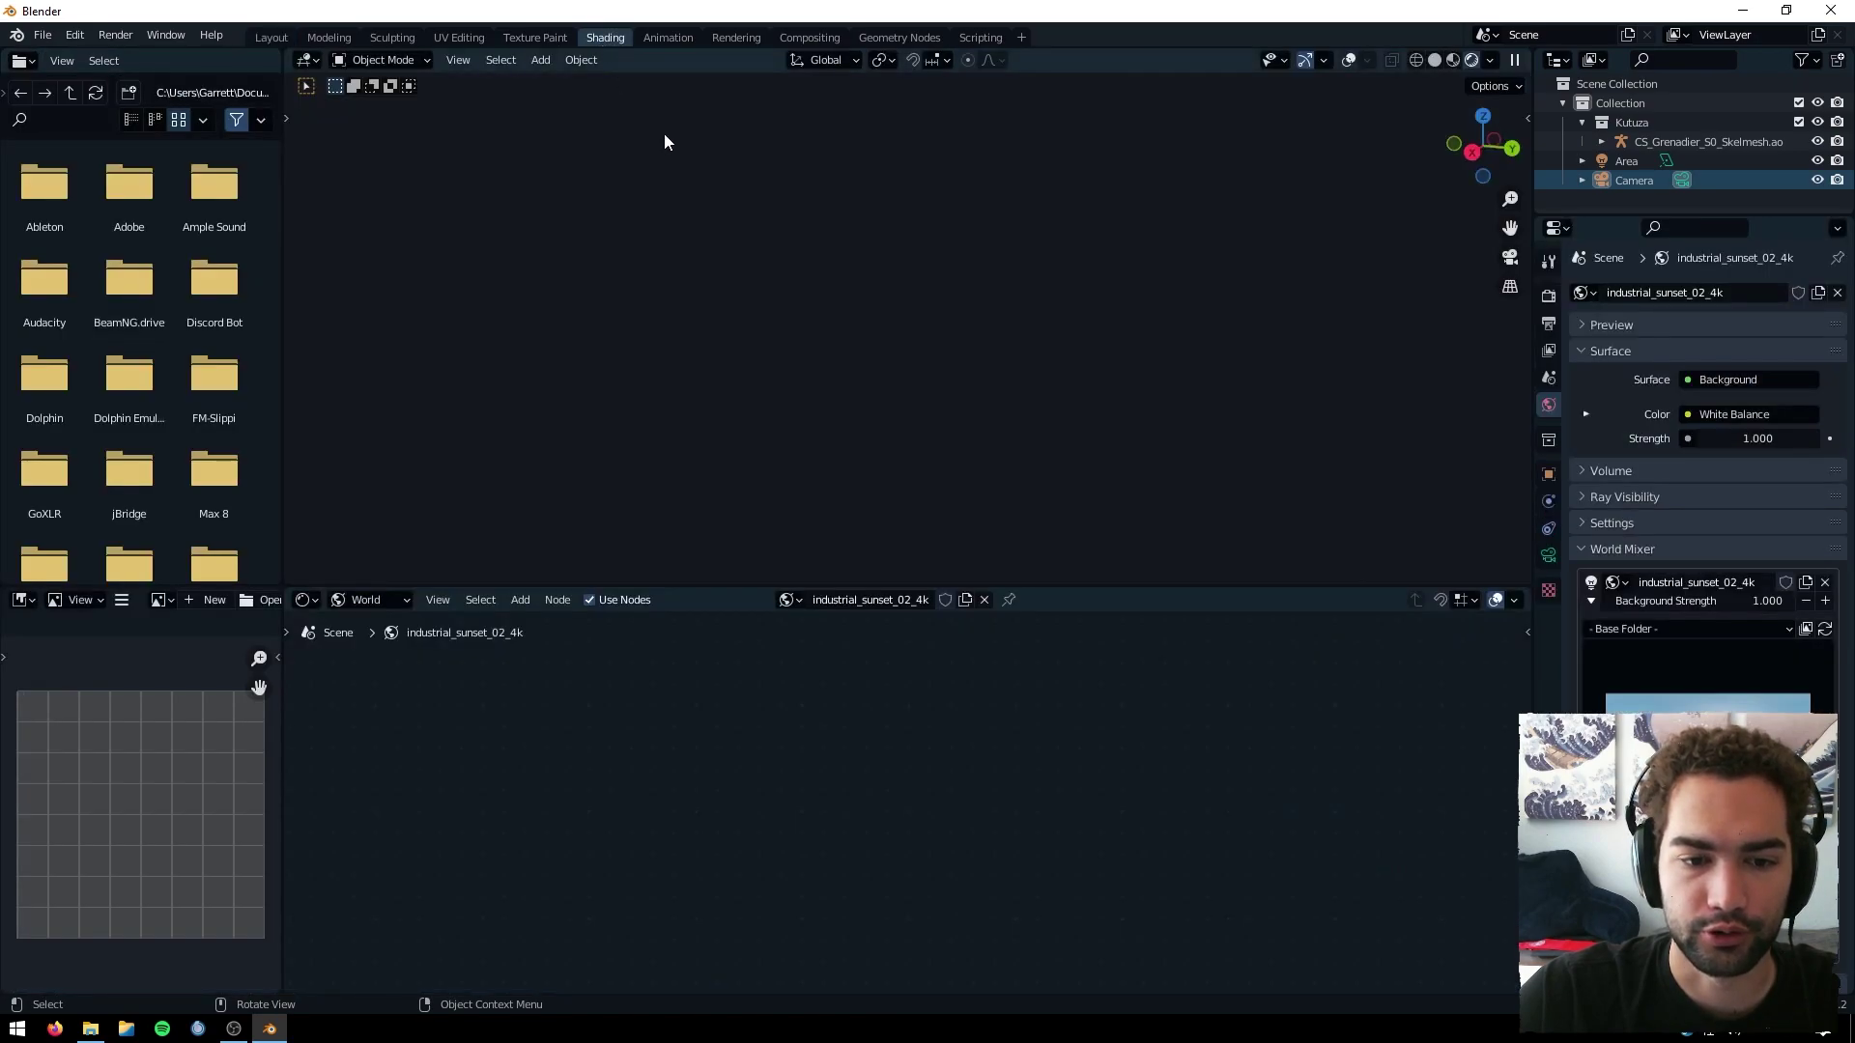
{"action": "left_click", "coordinate": [389, 606]}
{"action": "left_click", "coordinate": [383, 645]}
{"action": "scroll", "coordinate": [758, 724], "scroll_direction": "down", "scroll_amount": 6}
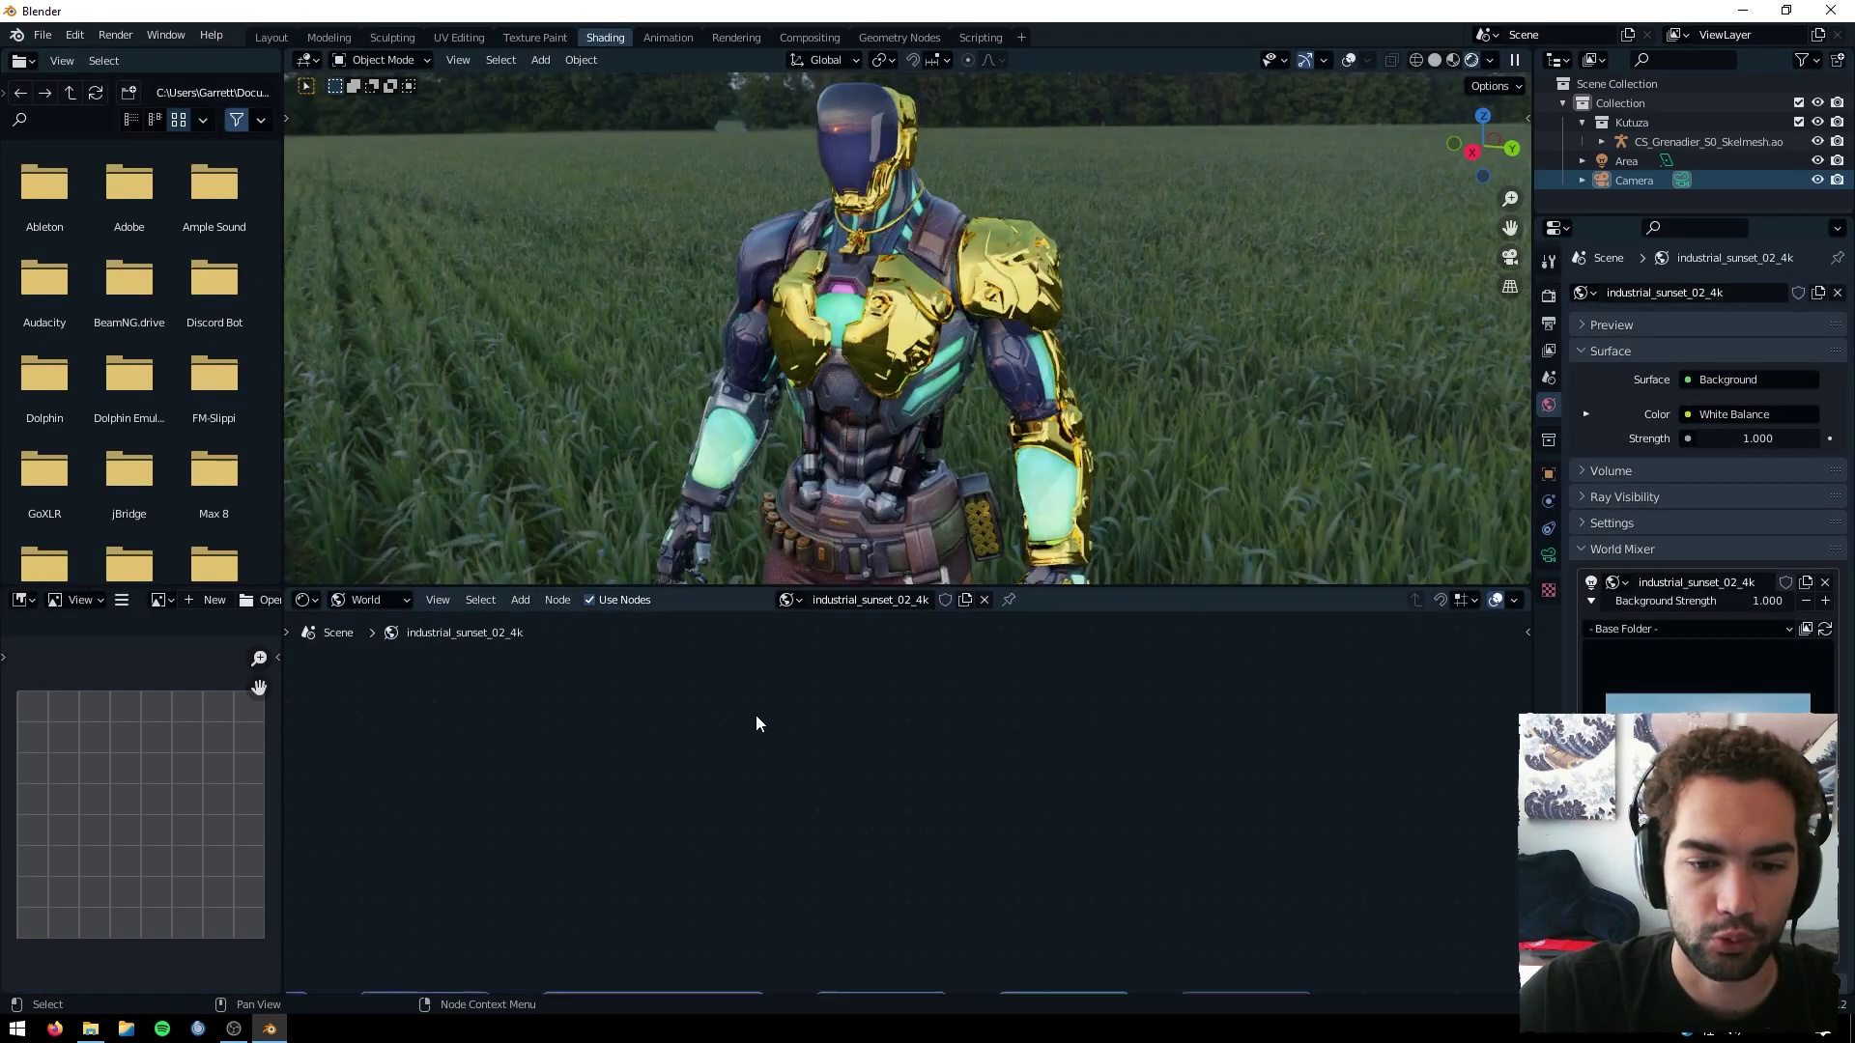
{"action": "middle_click_drag", "start_coordinate": [898, 836], "coordinate": [1028, 610]}
{"action": "middle_click_drag", "start_coordinate": [1206, 926], "coordinate": [1243, 889]}
{"action": "scroll", "coordinate": [1241, 897], "scroll_direction": "up", "scroll_amount": 1}
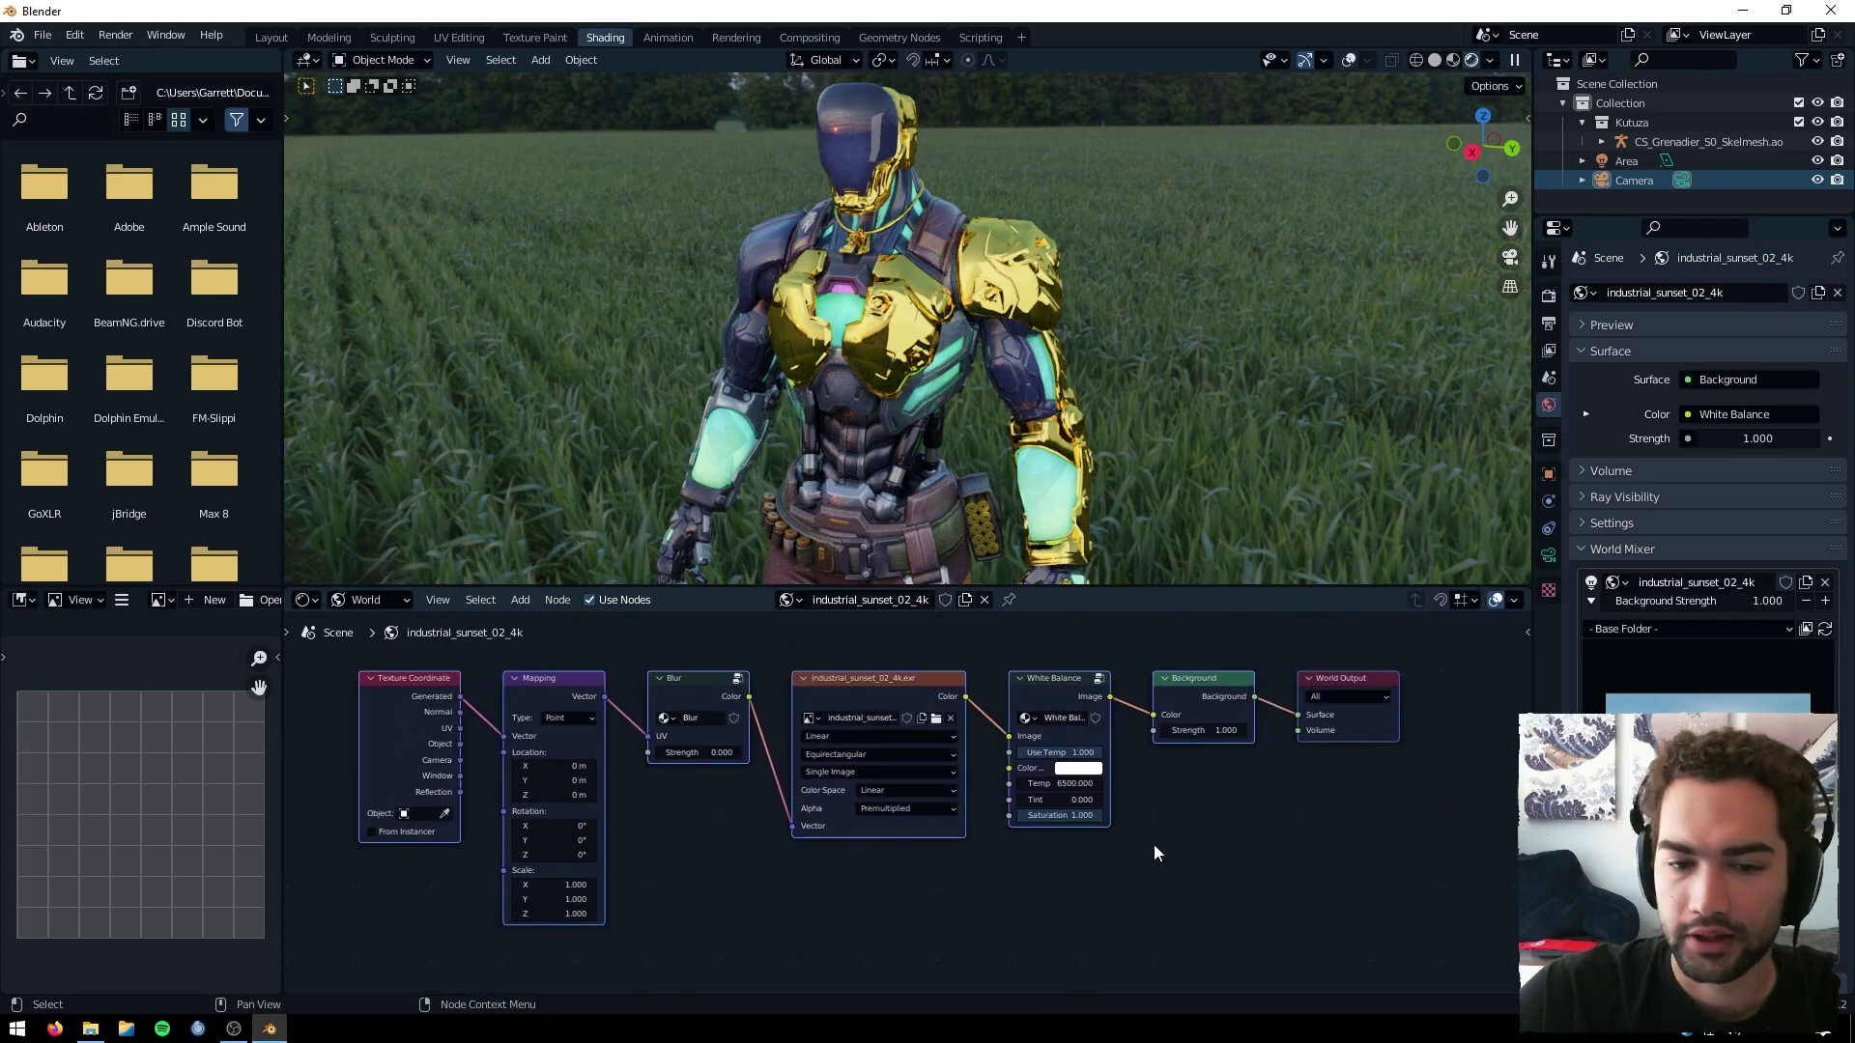
{"action": "left_click", "coordinate": [883, 680]}
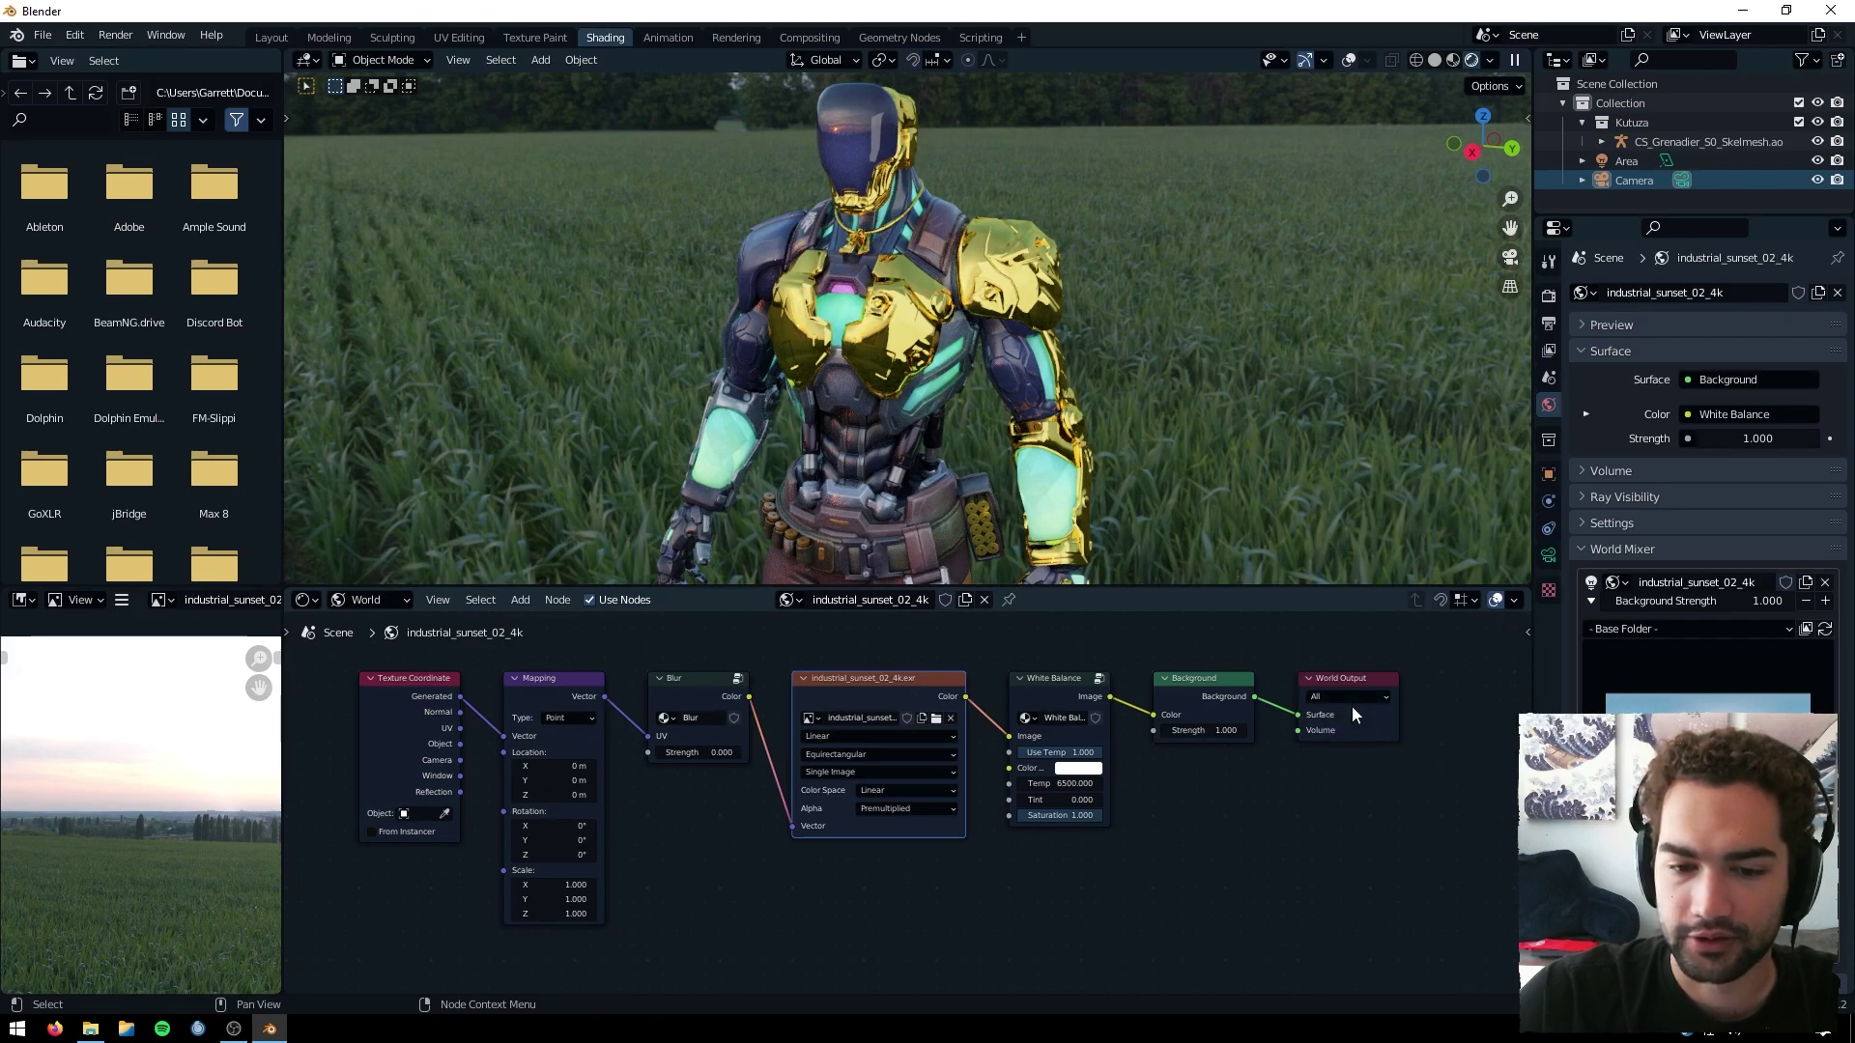
{"action": "middle_click_drag", "start_coordinate": [681, 816], "coordinate": [687, 817]}
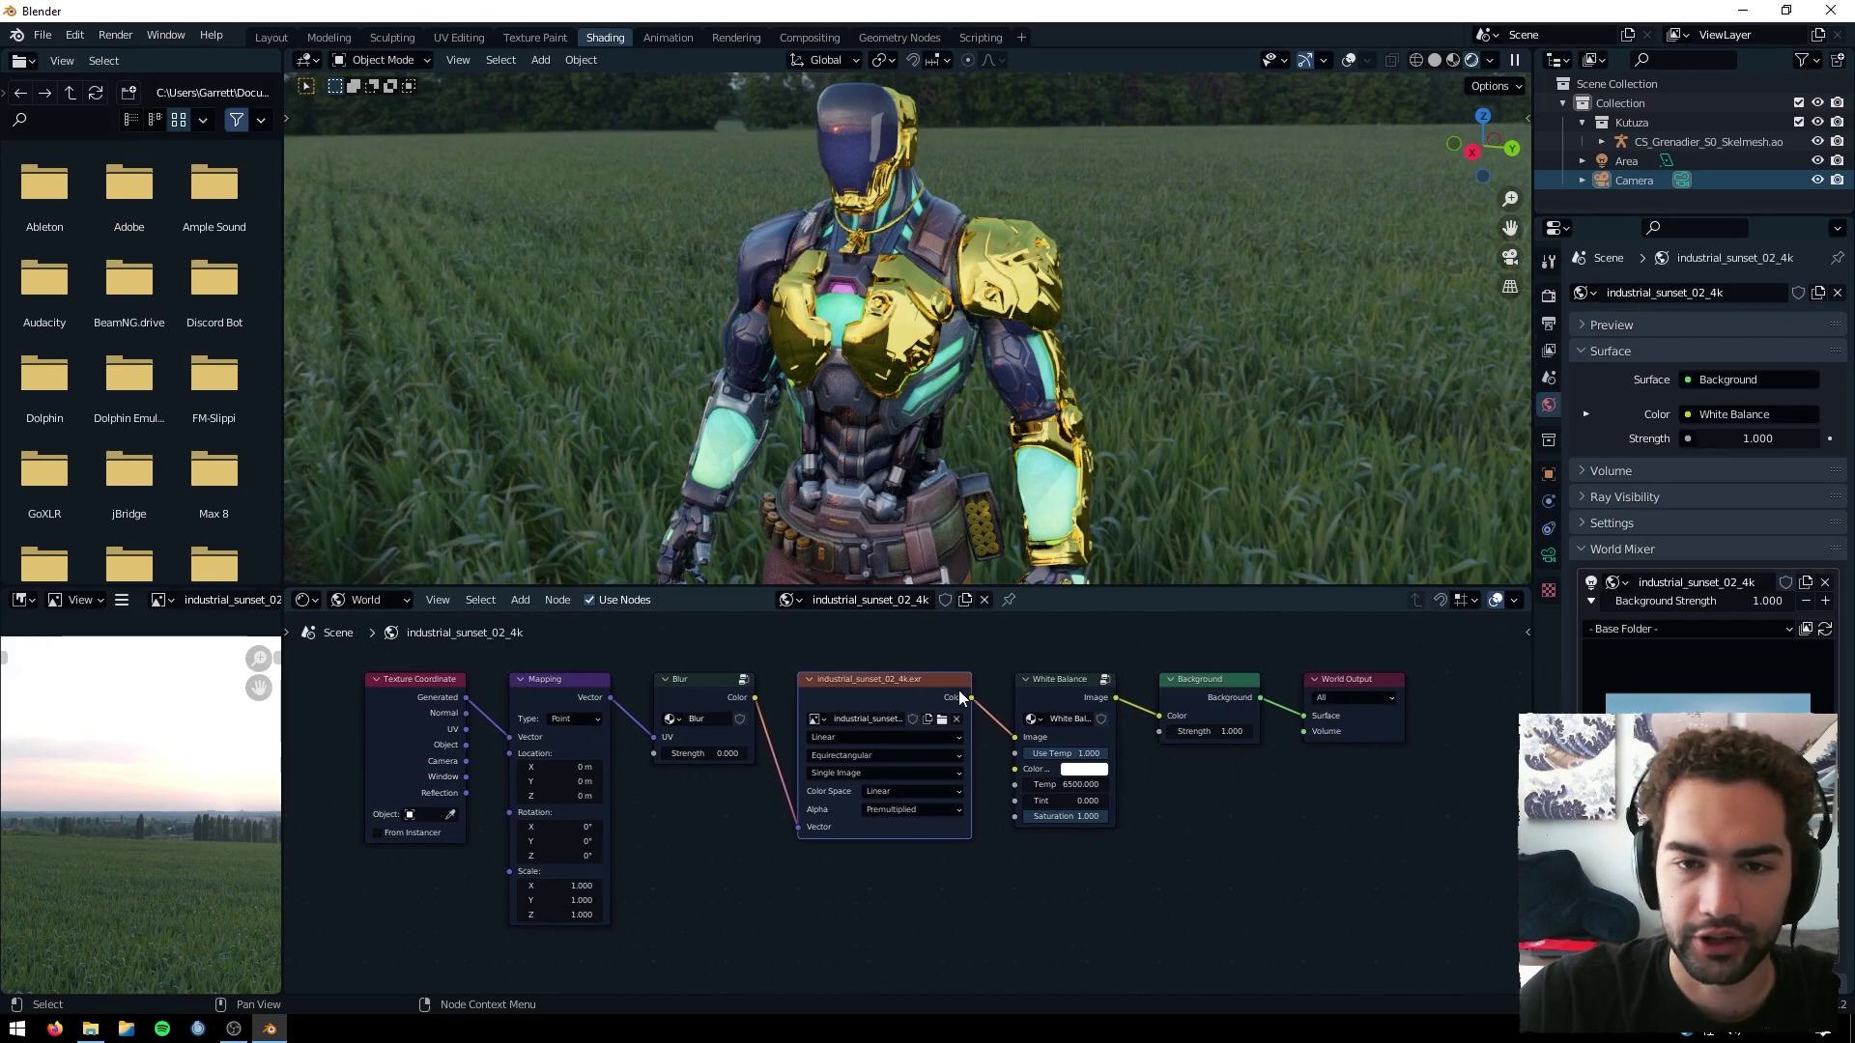
Return to the Layout workspace's camera view and change the world environment to the studio_small_03_4k HDRI.
{"action": "left_click", "coordinate": [289, 37]}
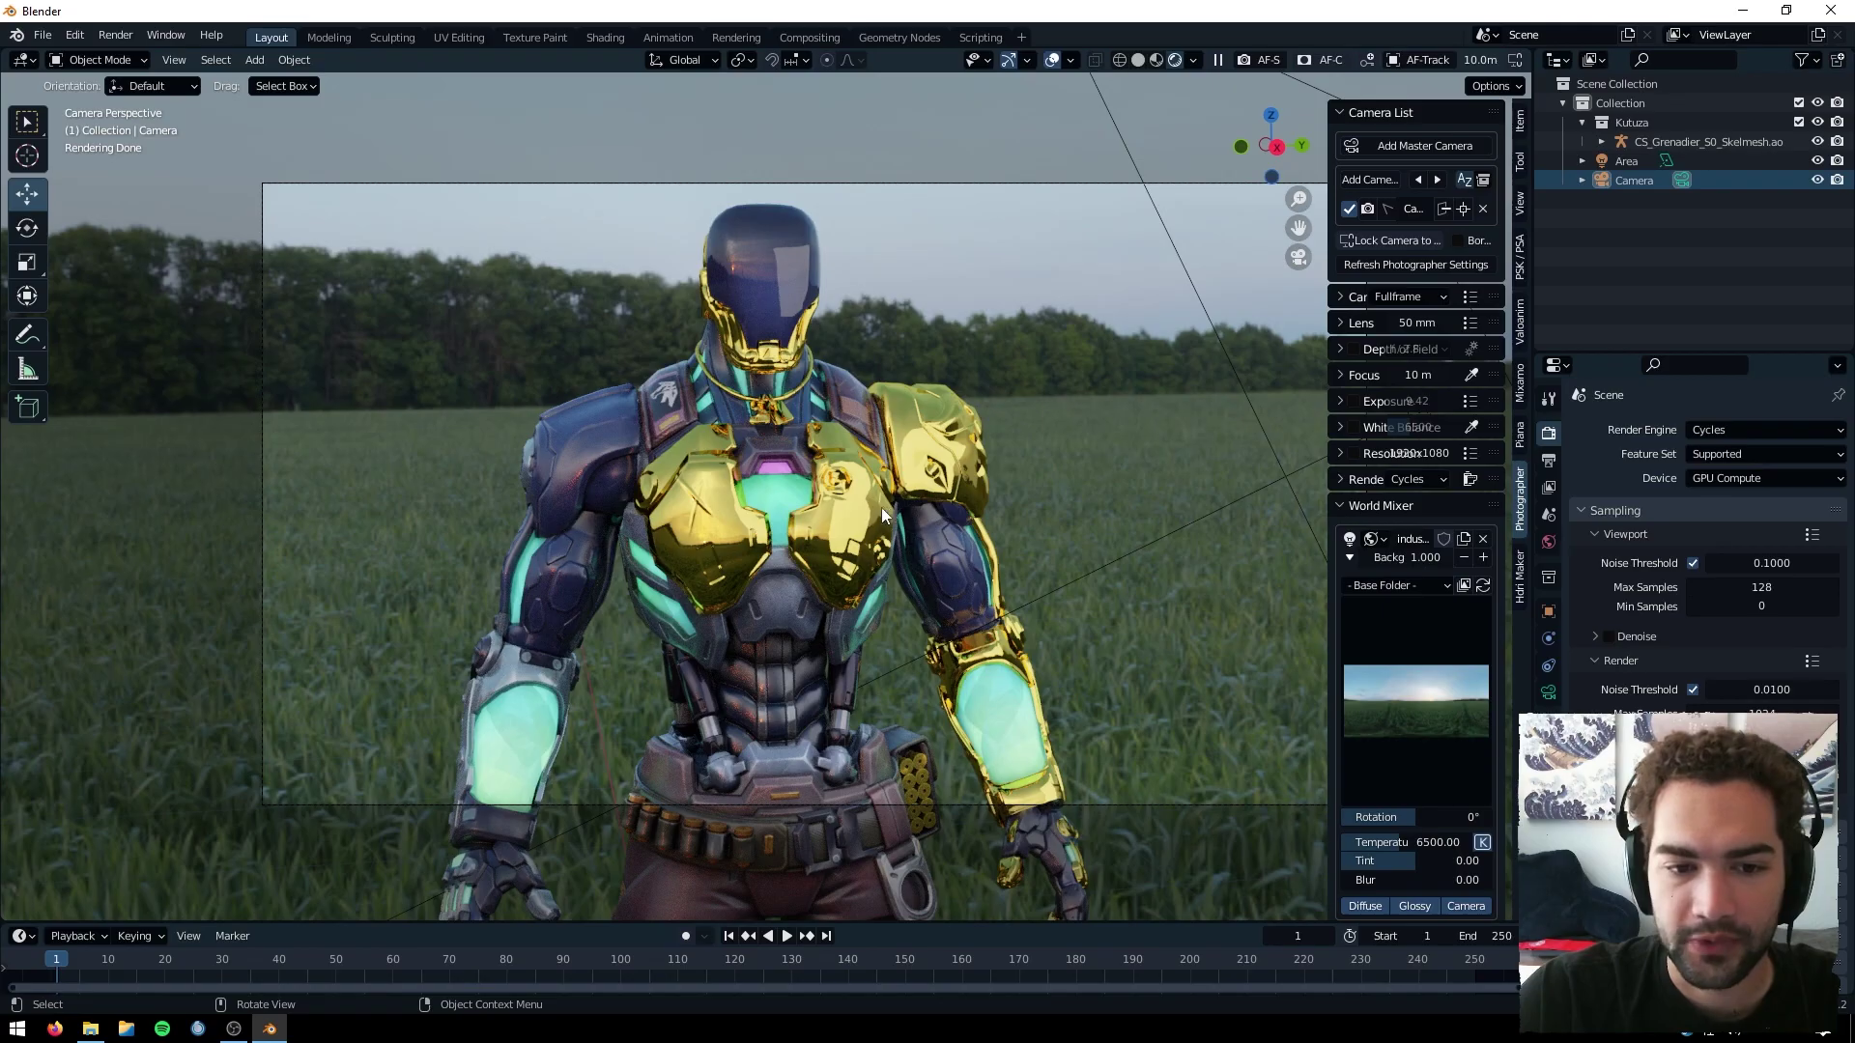
{"action": "middle_click_drag", "start_coordinate": [883, 460], "coordinate": [1134, 418]}
{"action": "left_click", "coordinate": [1298, 257]}
{"action": "left_click", "coordinate": [1411, 653]}
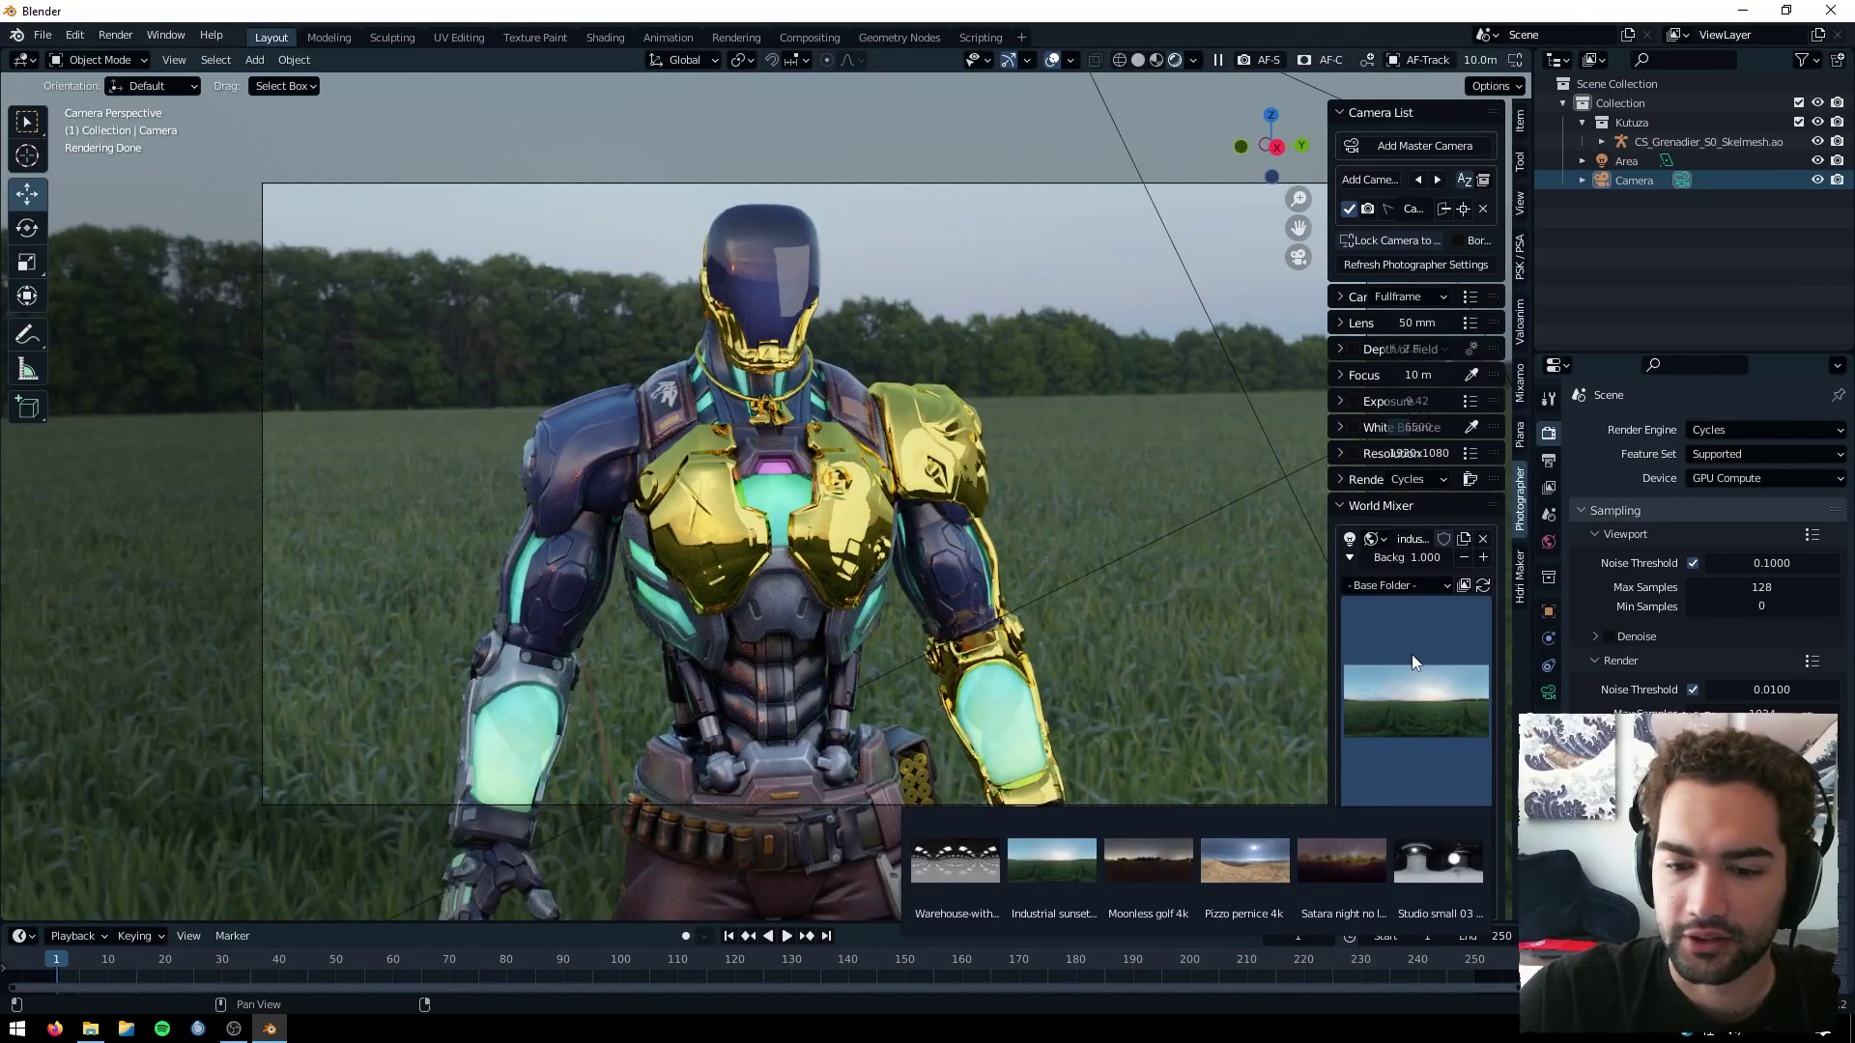
{"action": "left_click", "coordinate": [971, 874]}
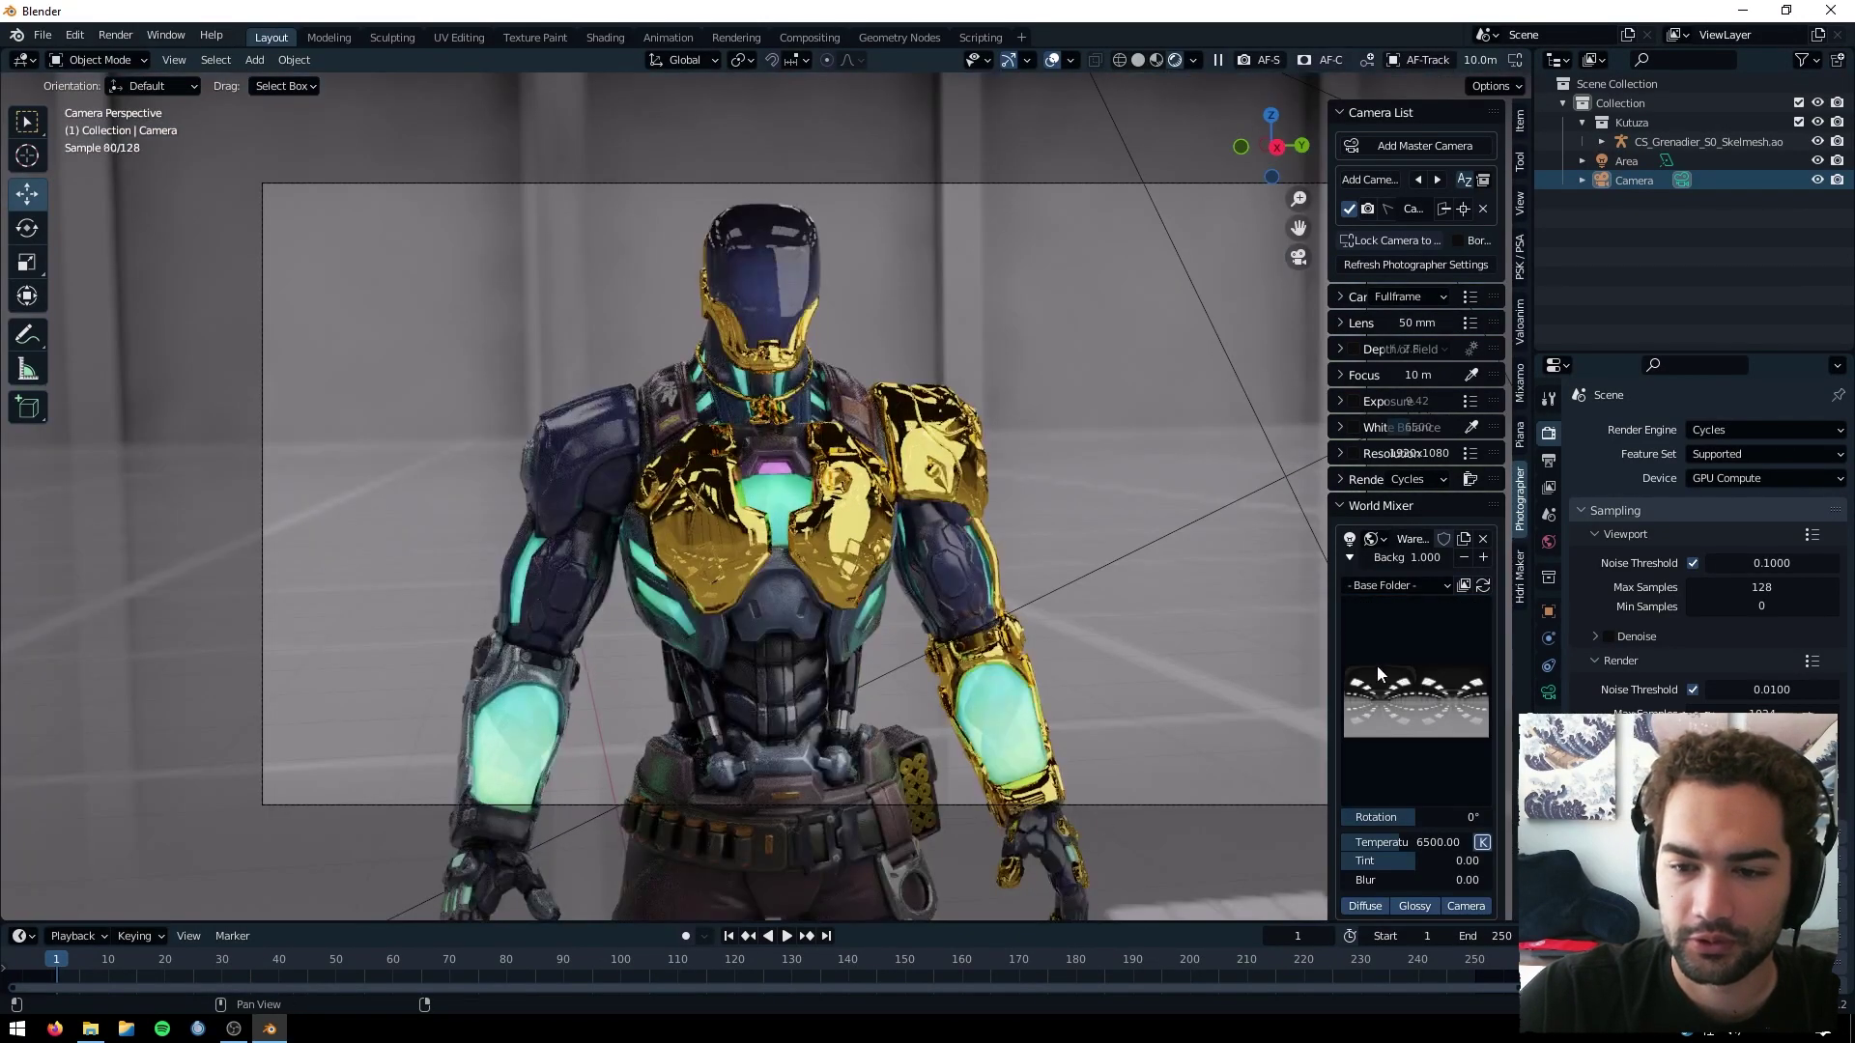
{"action": "left_click", "coordinate": [1411, 682]}
{"action": "left_click", "coordinate": [1422, 864]}
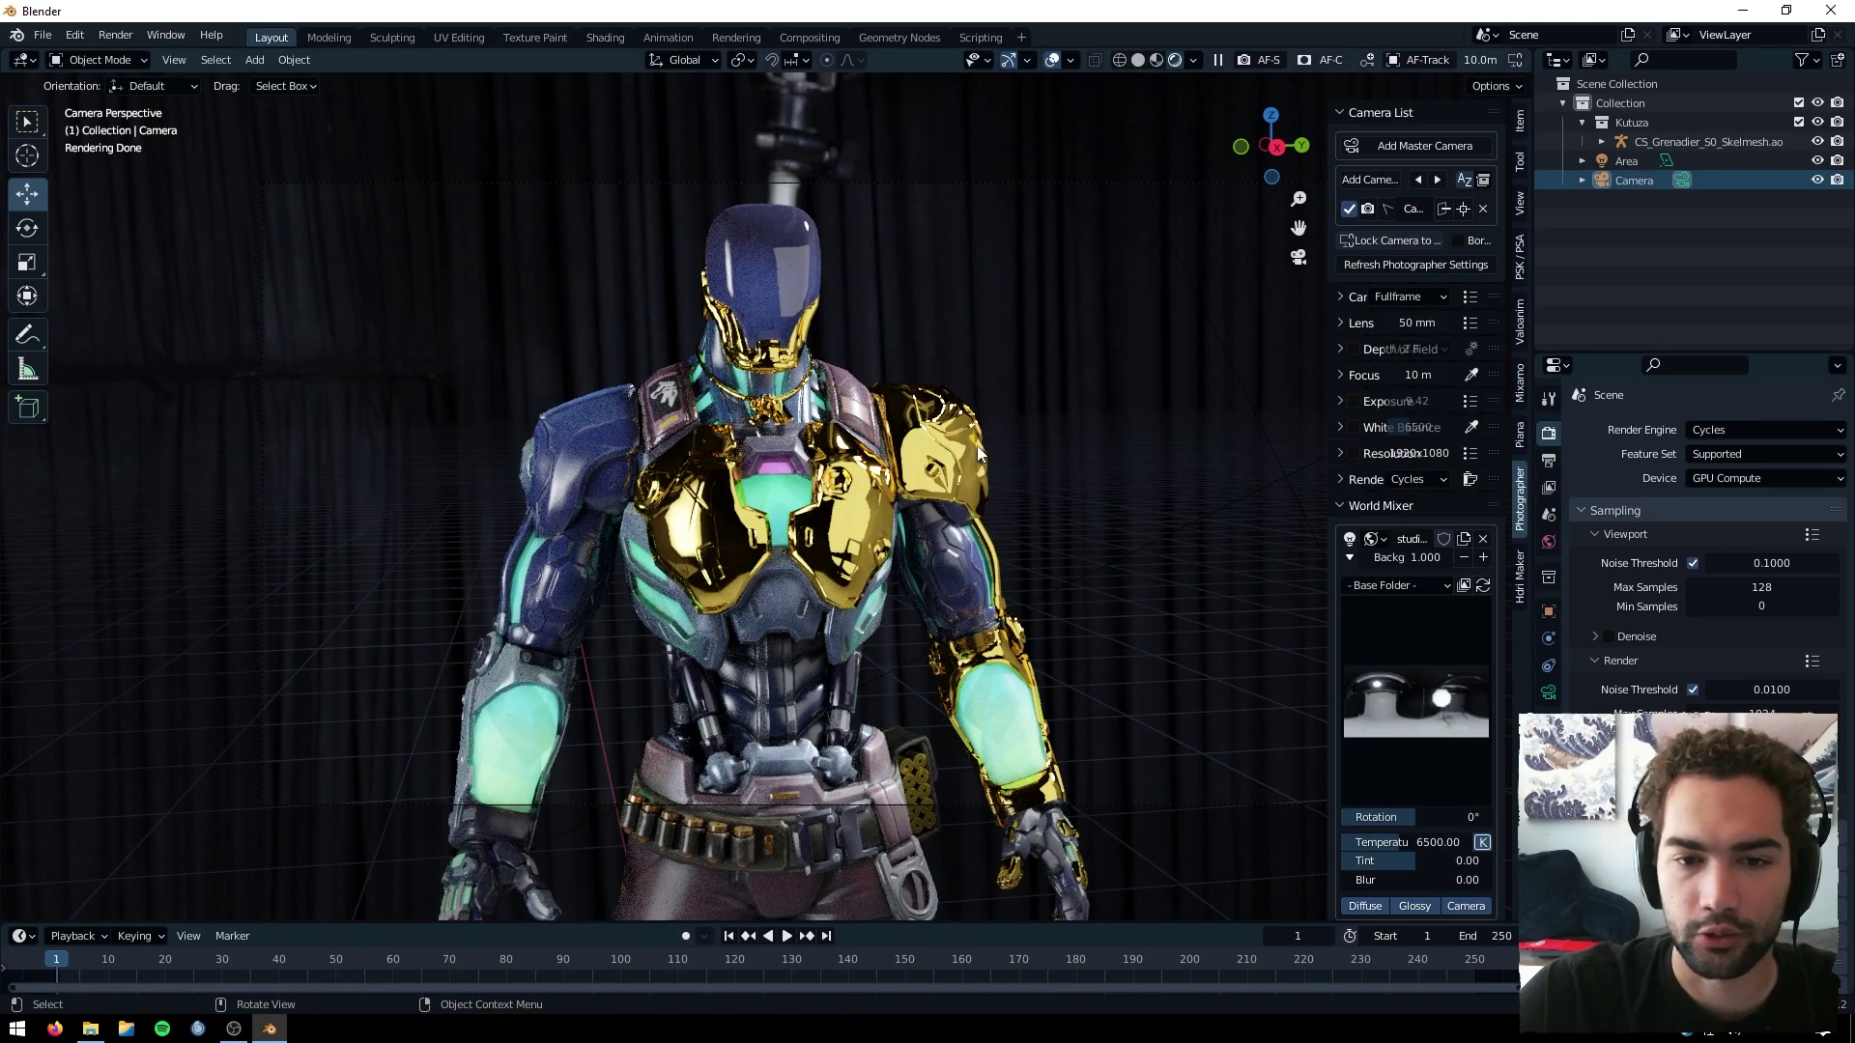
Select the character's mesh under its armature and display its Gold material's properties.
{"action": "left_click", "coordinate": [1633, 142]}
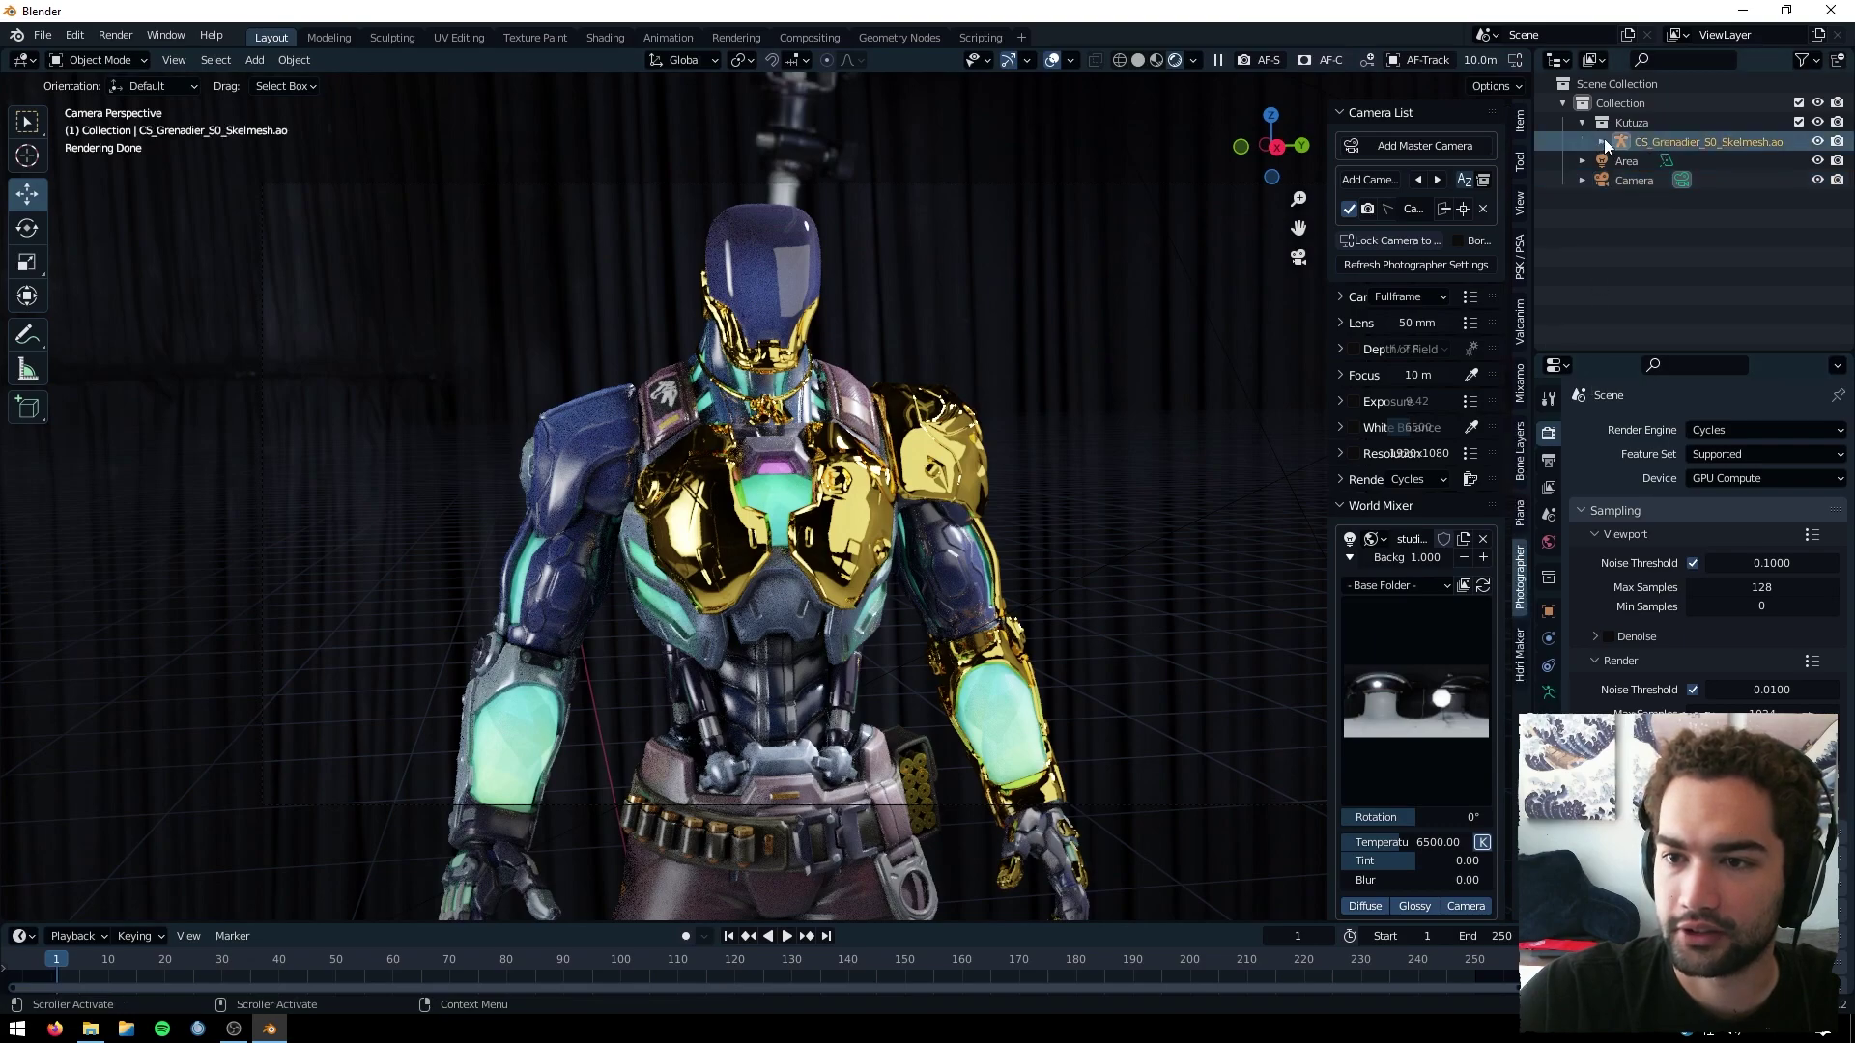
{"action": "left_click", "coordinate": [1602, 142]}
{"action": "left_click", "coordinate": [1648, 216]}
{"action": "left_click", "coordinate": [1549, 774]}
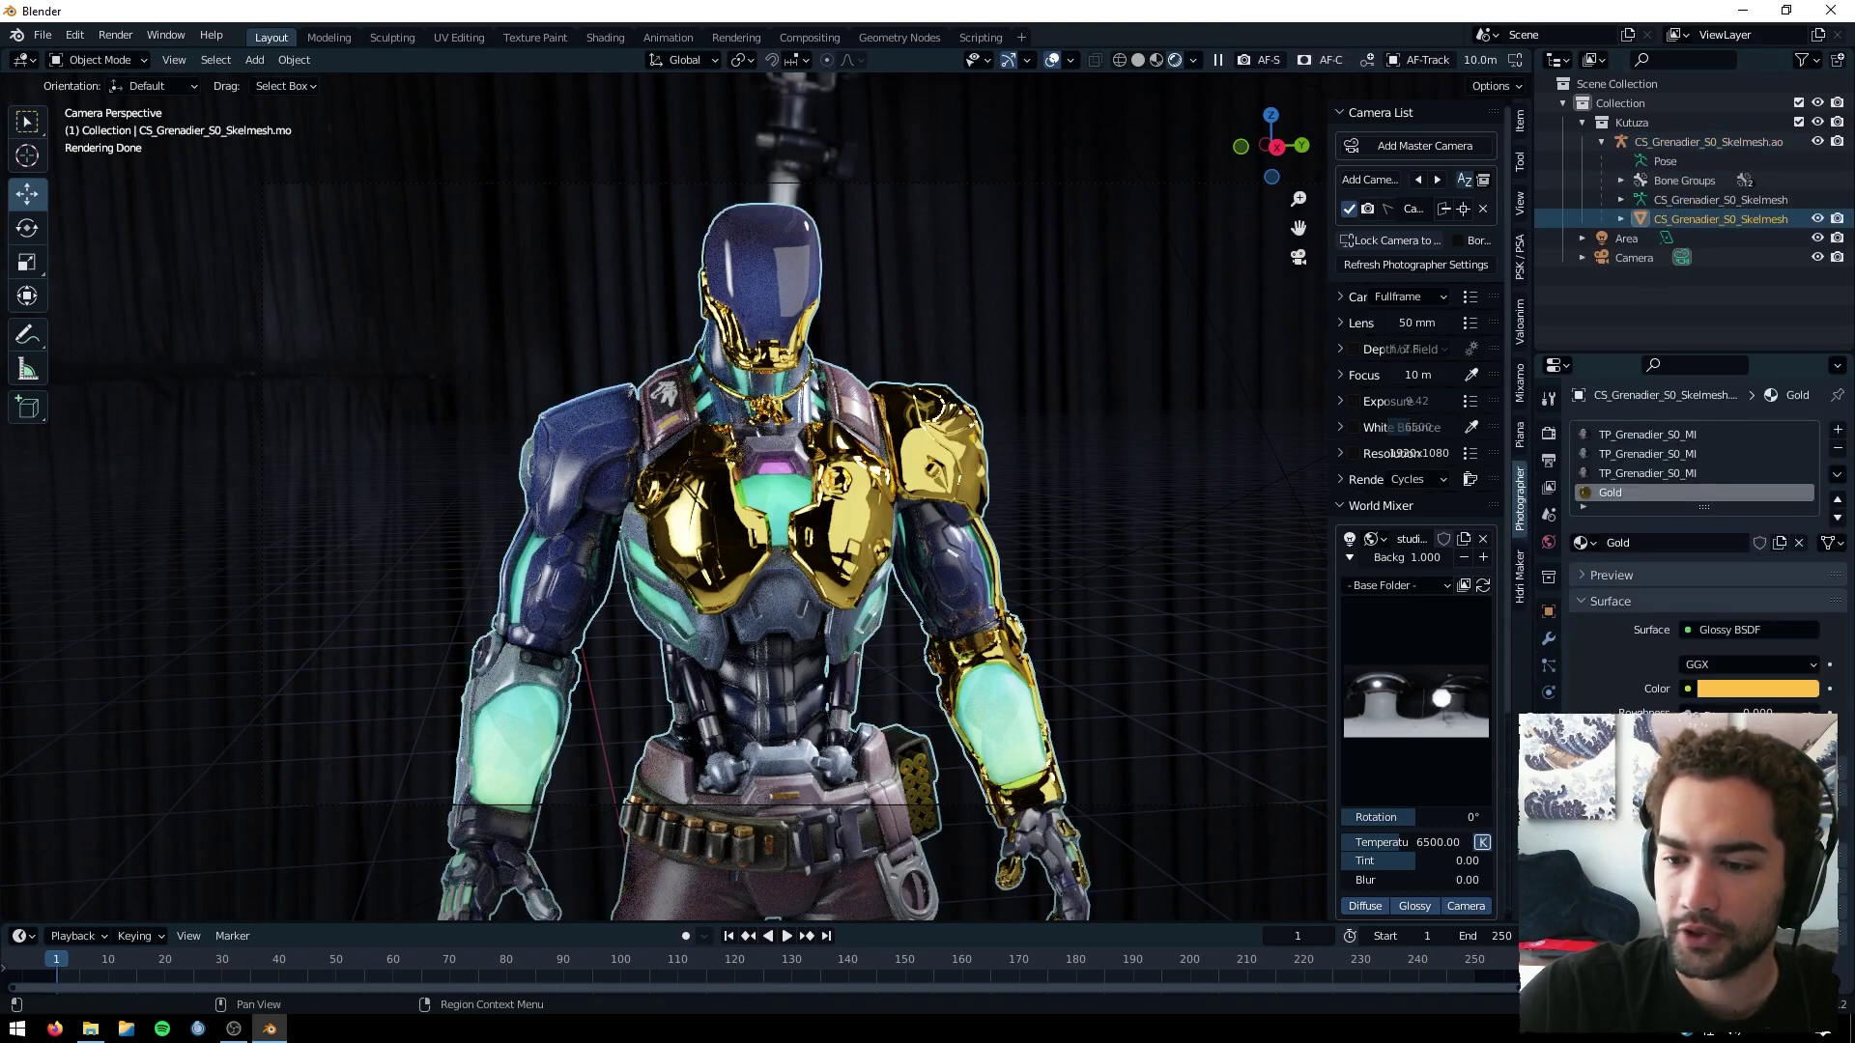
Set the Gold material's Glossy BSDF roughness to 0.115 in the object shader nodes.
{"action": "left_click", "coordinate": [618, 41]}
{"action": "left_click", "coordinate": [404, 600]}
{"action": "left_click", "coordinate": [382, 688]}
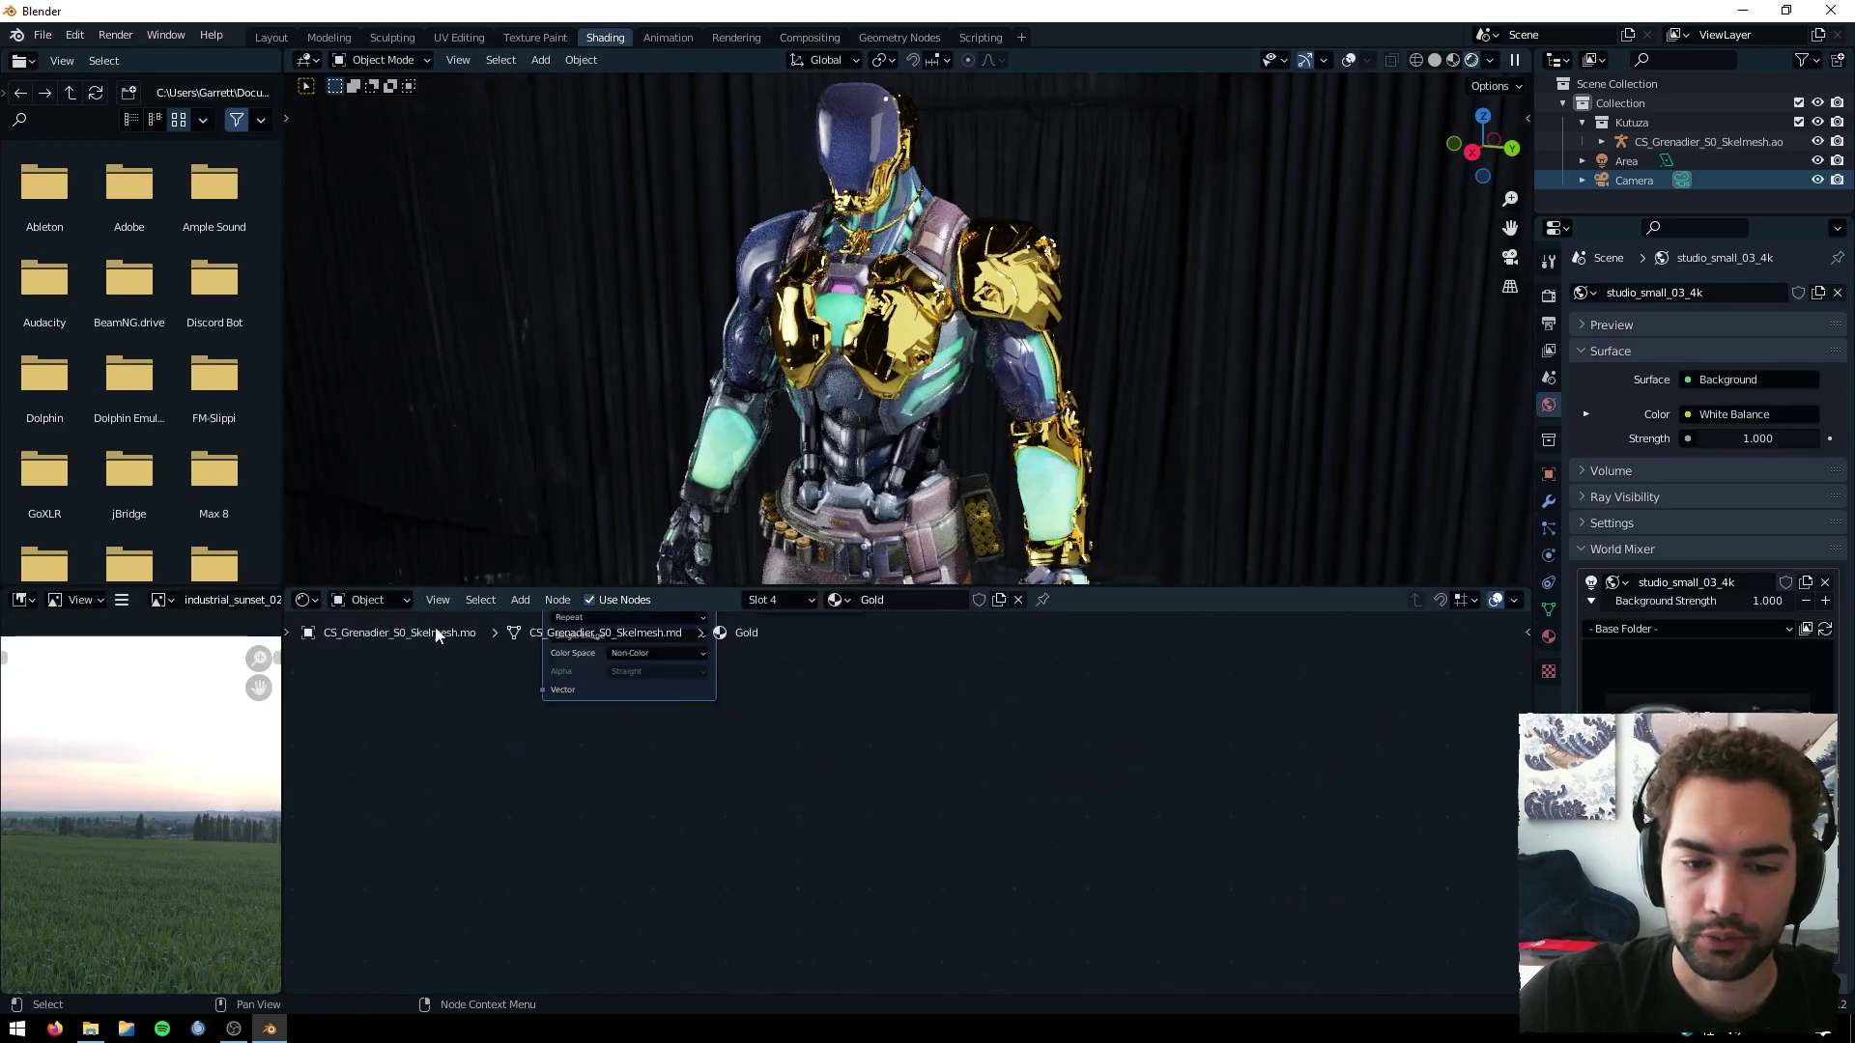
{"action": "key", "text": "Home"}
{"action": "scroll", "coordinate": [971, 862], "scroll_direction": "up", "scroll_amount": 4}
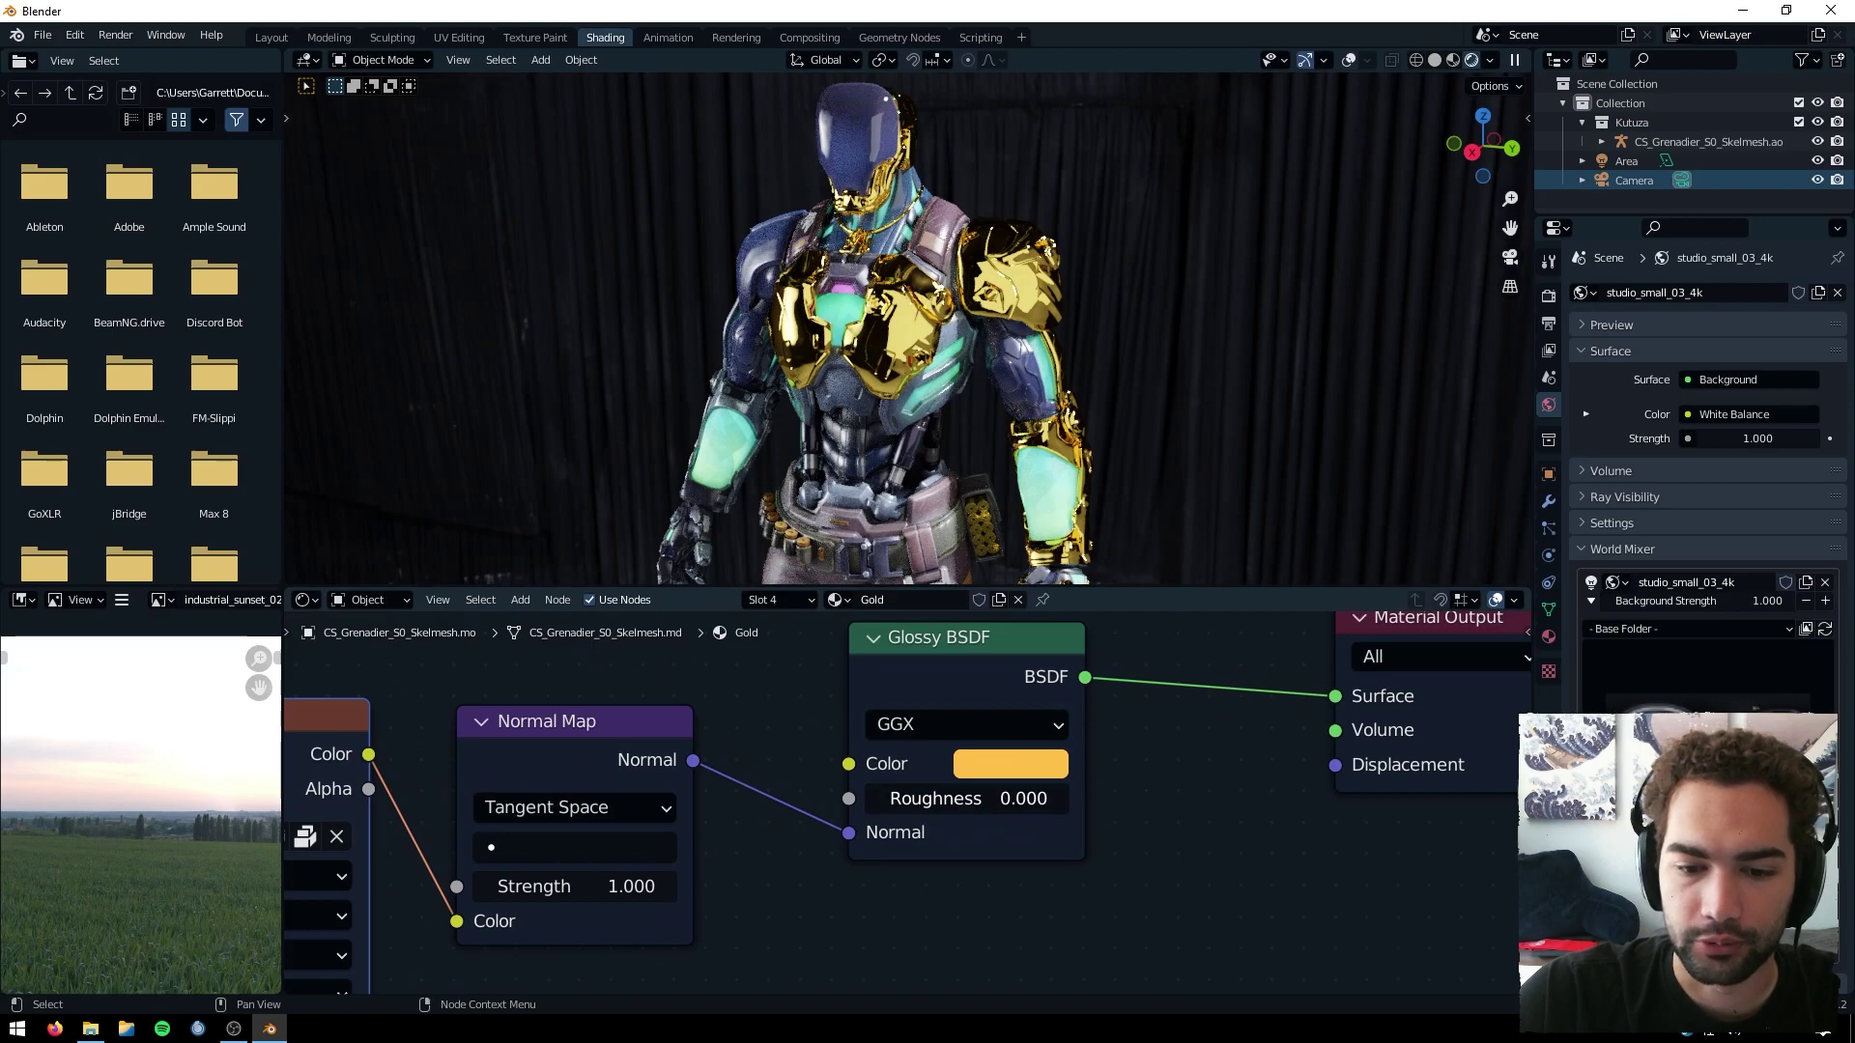
{"action": "left_click_drag", "start_coordinate": [967, 799], "coordinate": [1024, 798]}
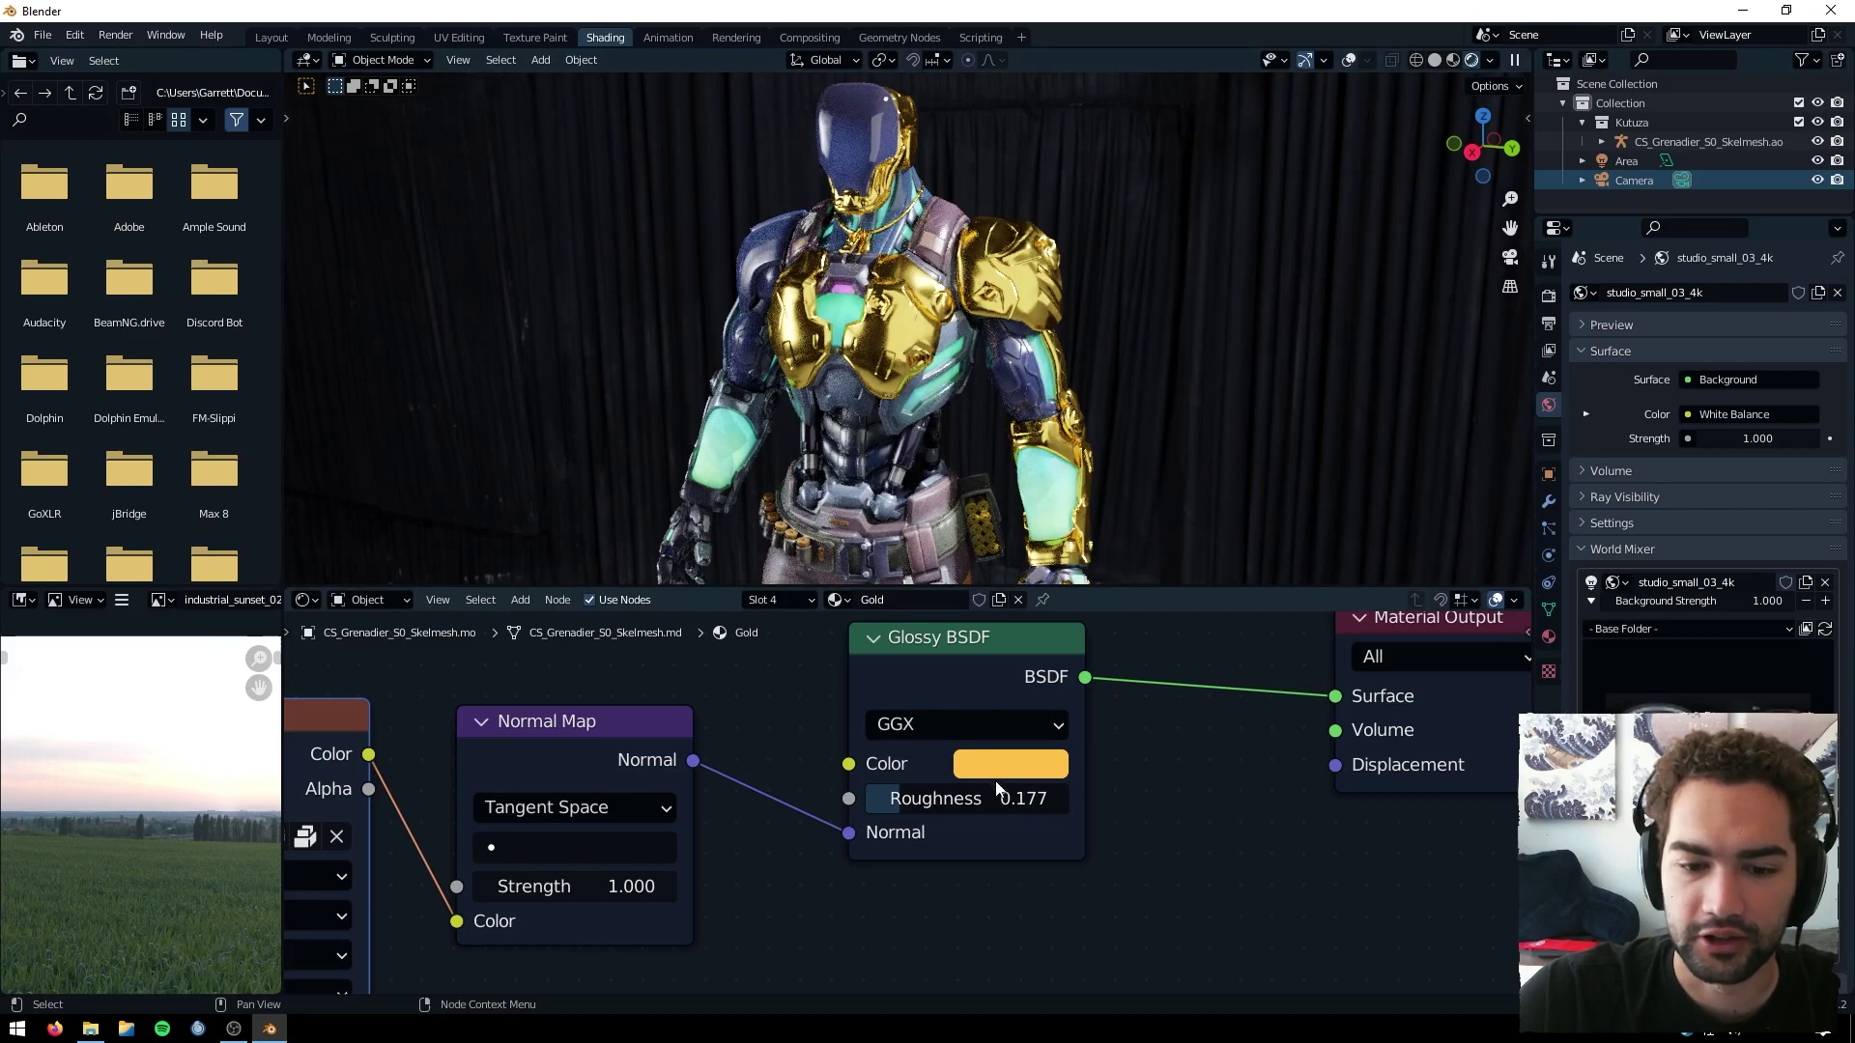
{"action": "left_click_drag", "start_coordinate": [893, 800], "coordinate": [862, 800]}
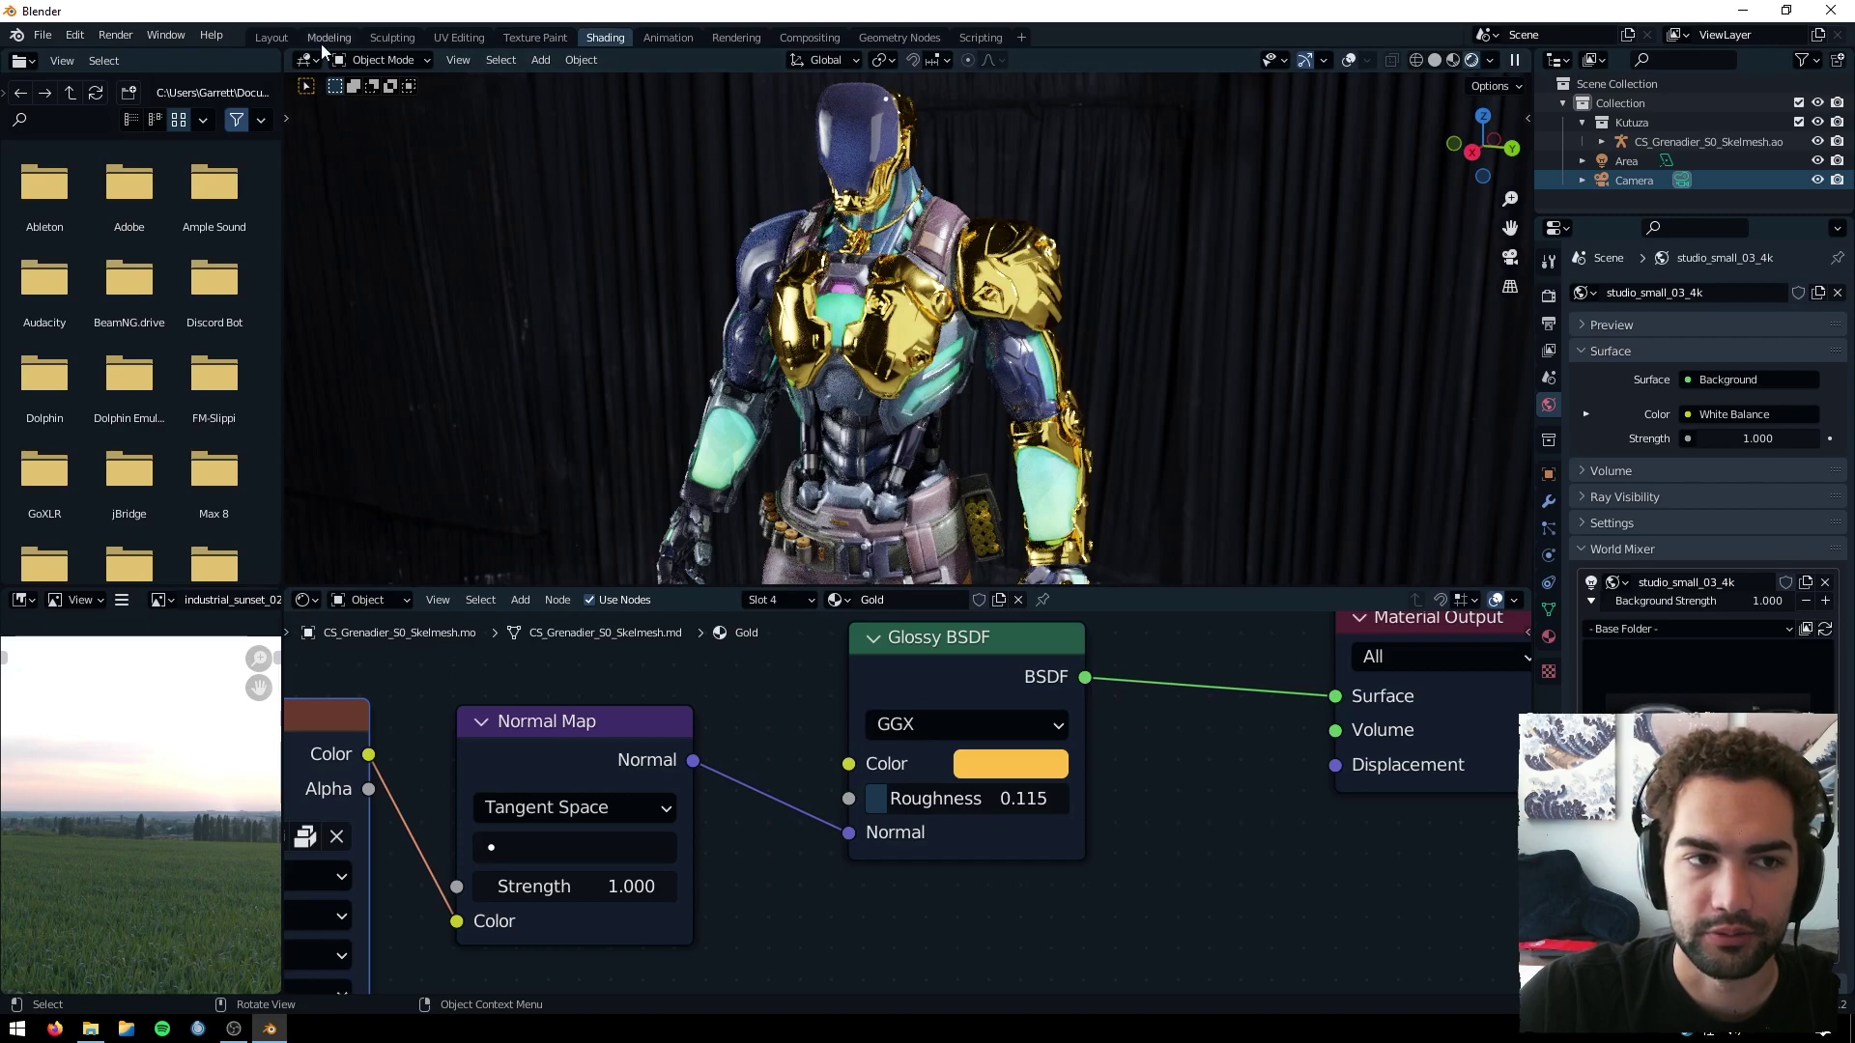
Render the camera view again and examine the gold chest, shoulder and head parts.
{"action": "left_click", "coordinate": [115, 34]}
{"action": "left_click", "coordinate": [145, 60]}
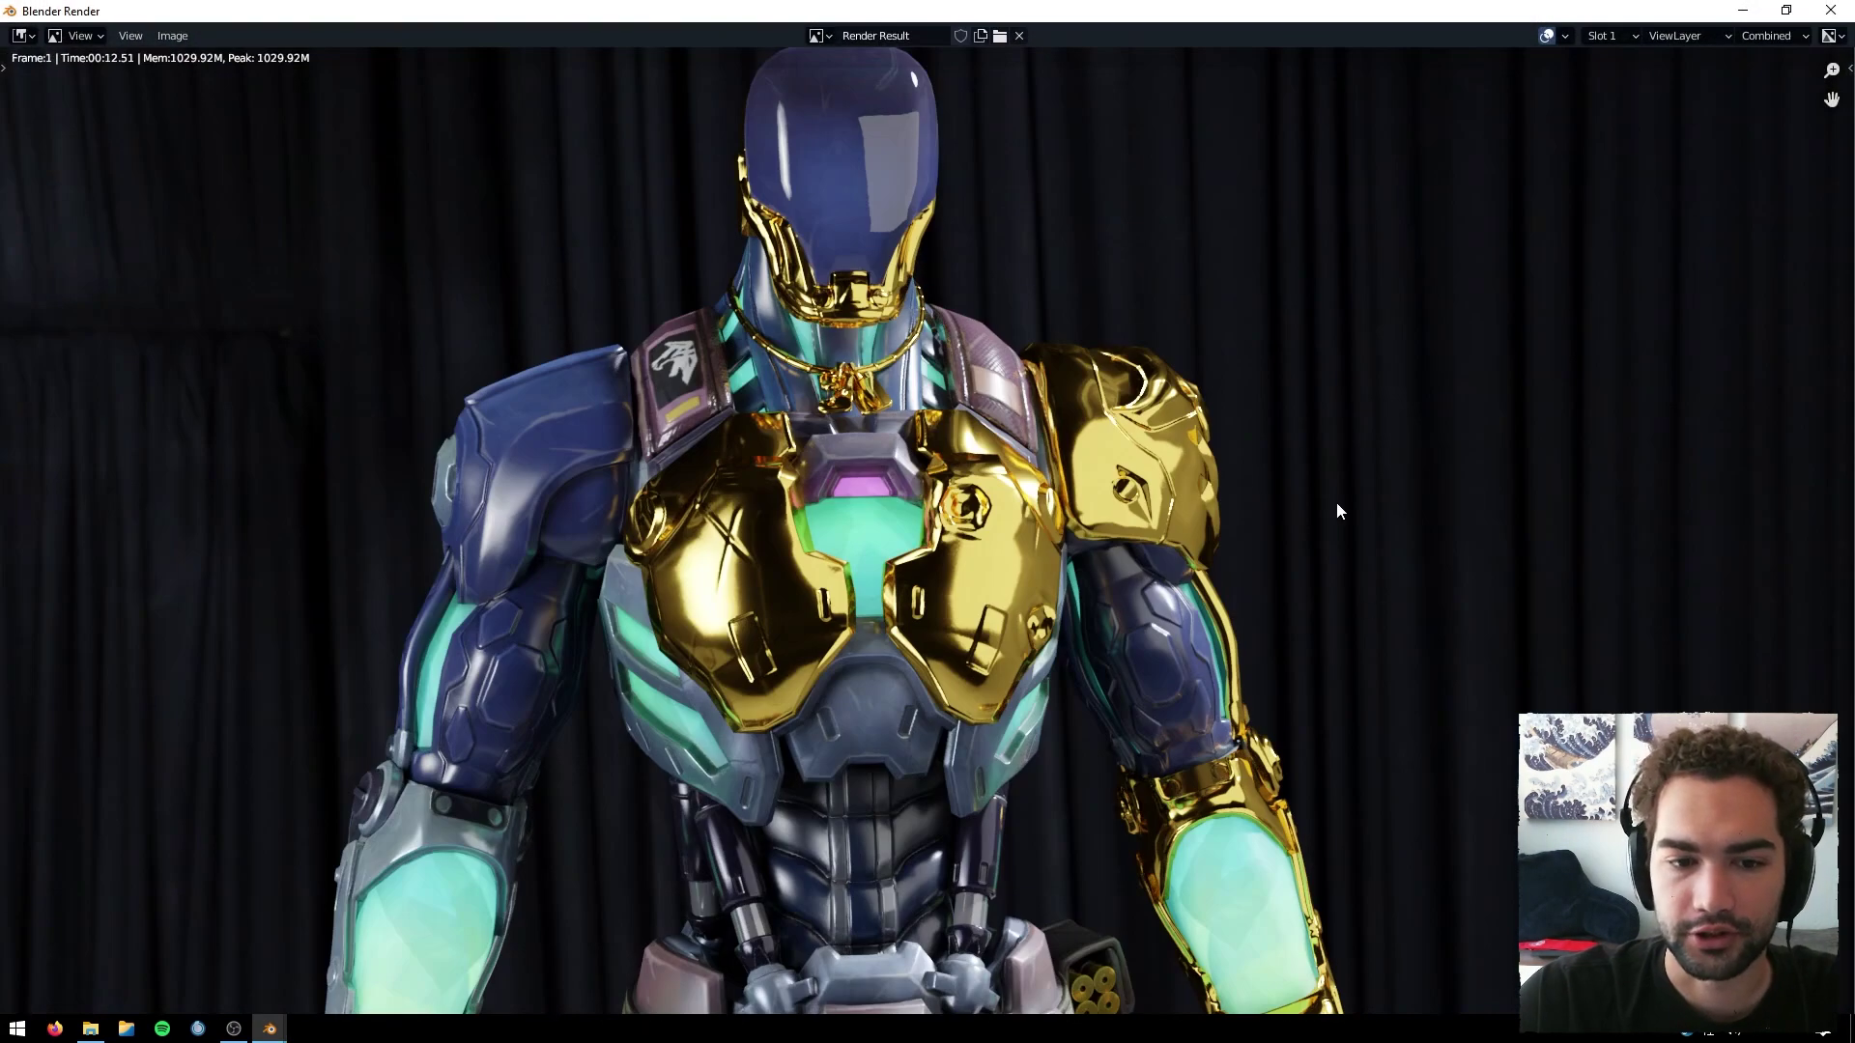
{"action": "scroll", "coordinate": [1059, 607], "scroll_direction": "down", "scroll_amount": 1}
{"action": "scroll", "coordinate": [1059, 606], "scroll_direction": "up", "scroll_amount": 1}
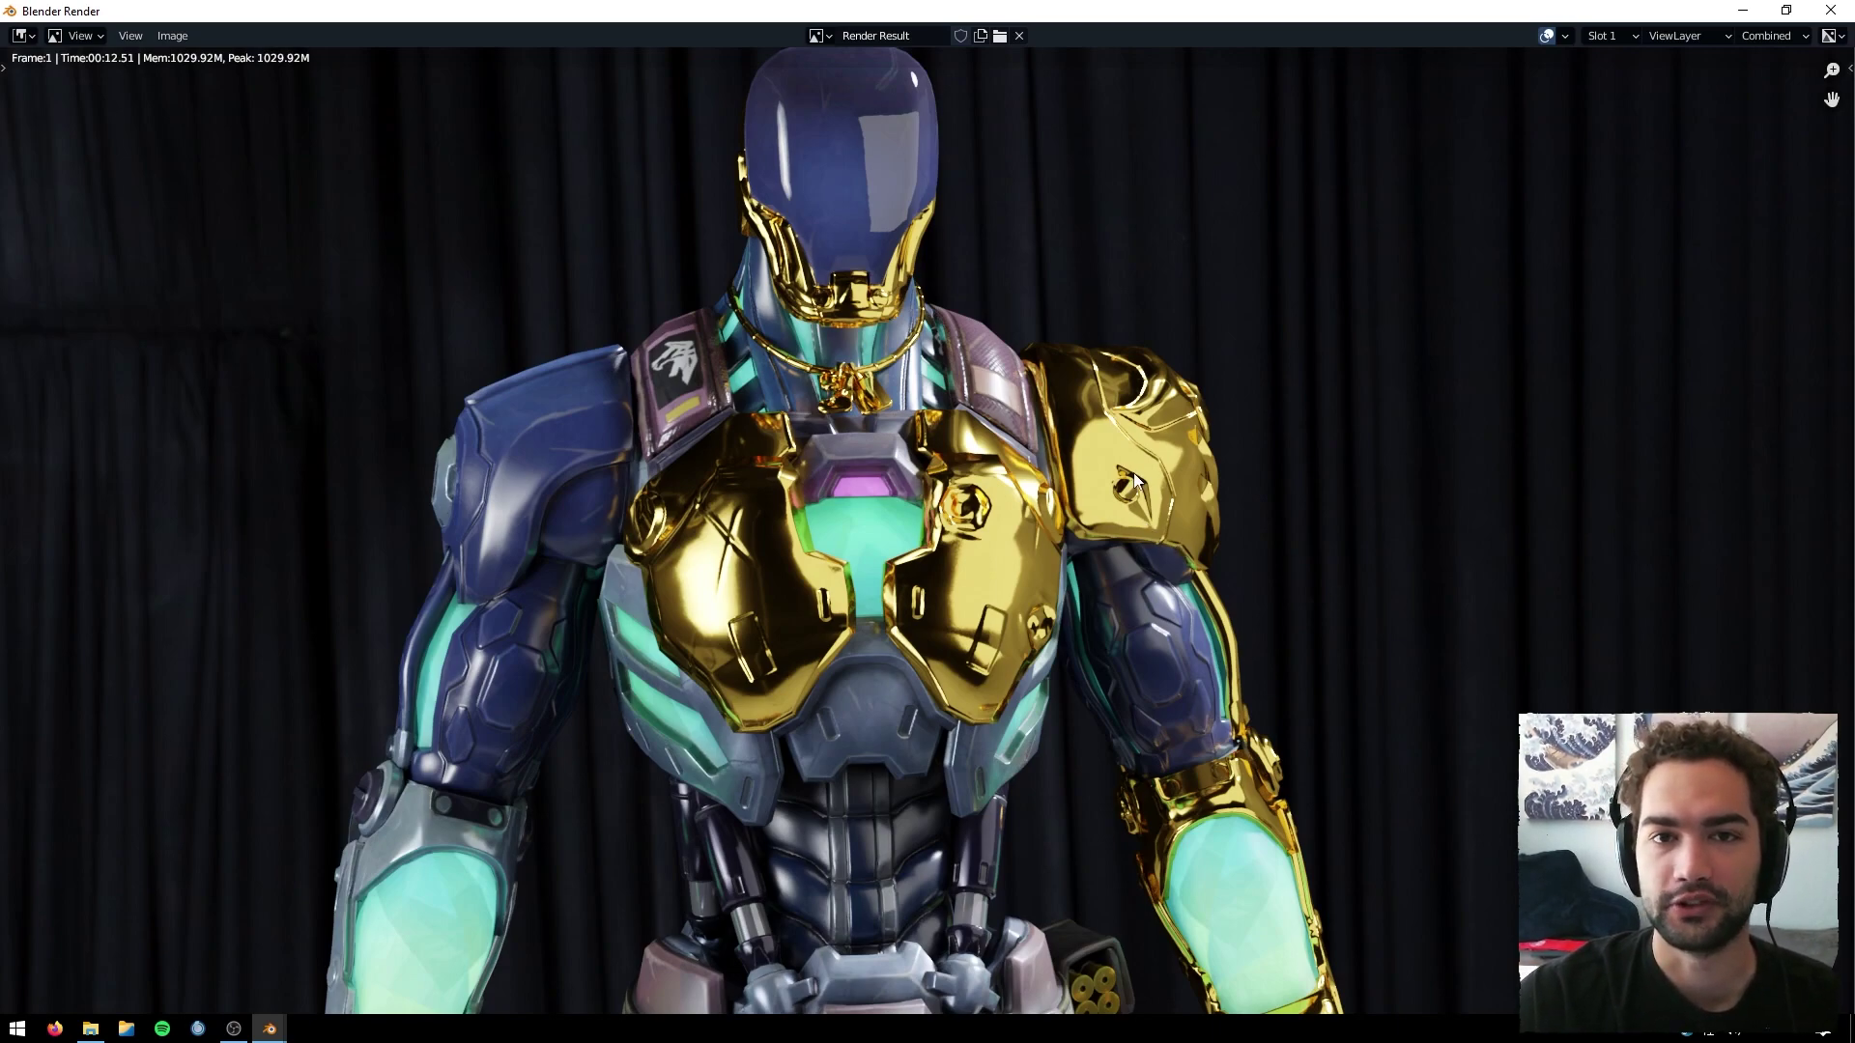
{"action": "mouse_move", "coordinate": [1151, 615]}
{"action": "middle_mouse_down"}
{"action": "mouse_move", "coordinate": [1142, 580]}
{"action": "mouse_move", "coordinate": [1080, 545]}
{"action": "mouse_move", "coordinate": [1126, 626]}
{"action": "middle_mouse_up"}
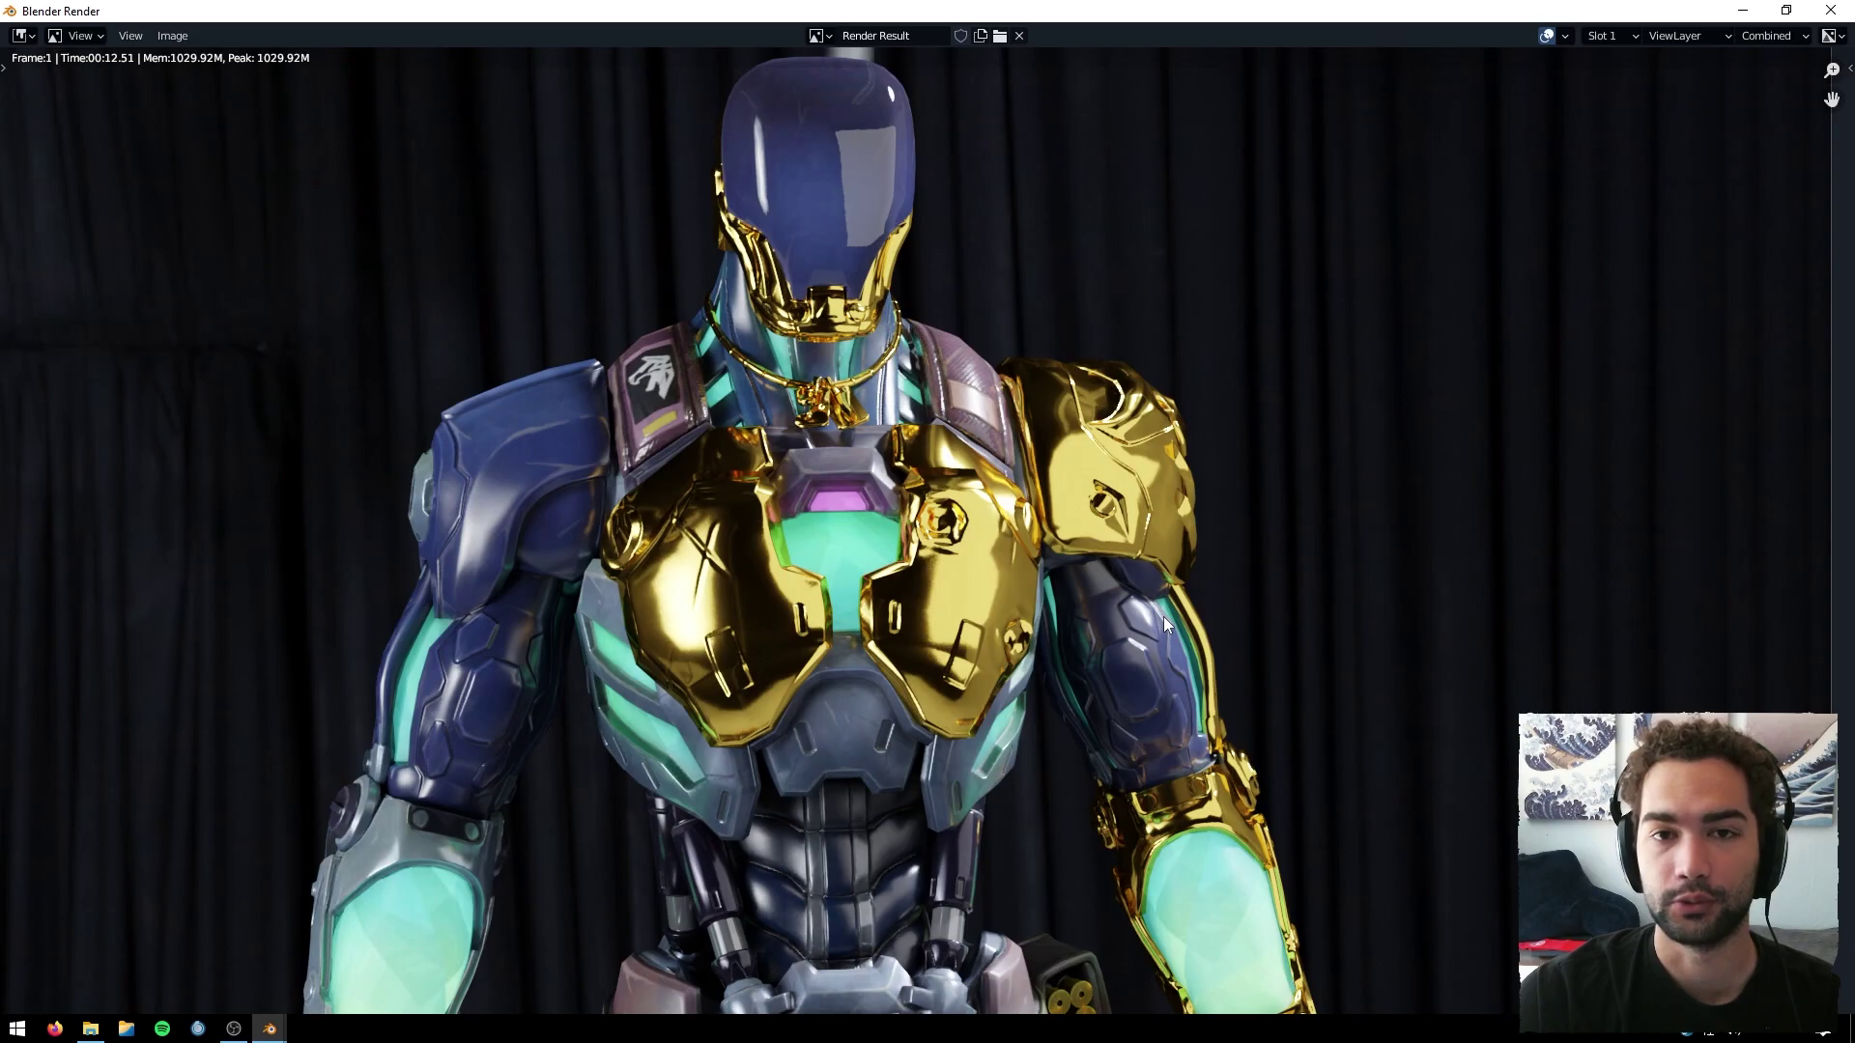